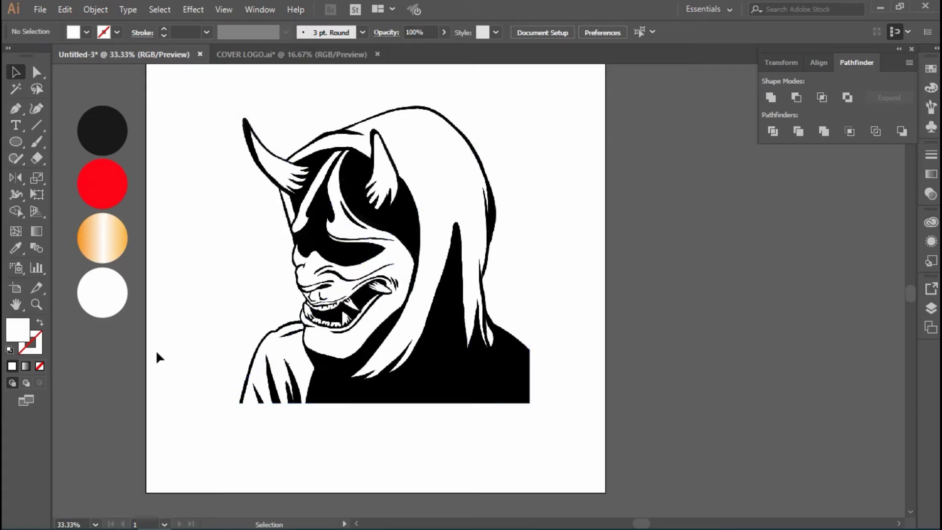
Expand the traced demon image into editable vector paths
{"action": "left_click", "coordinate": [336, 235]}
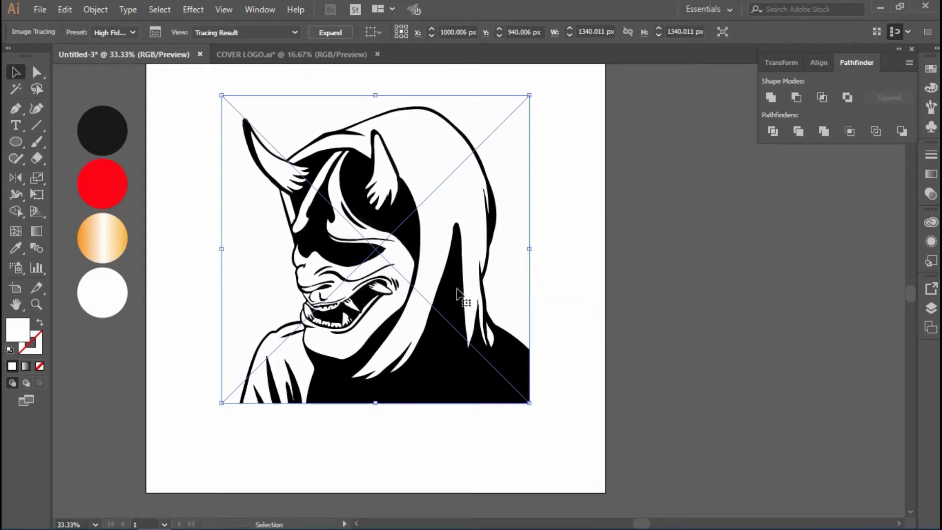
{"action": "left_click", "coordinate": [327, 33]}
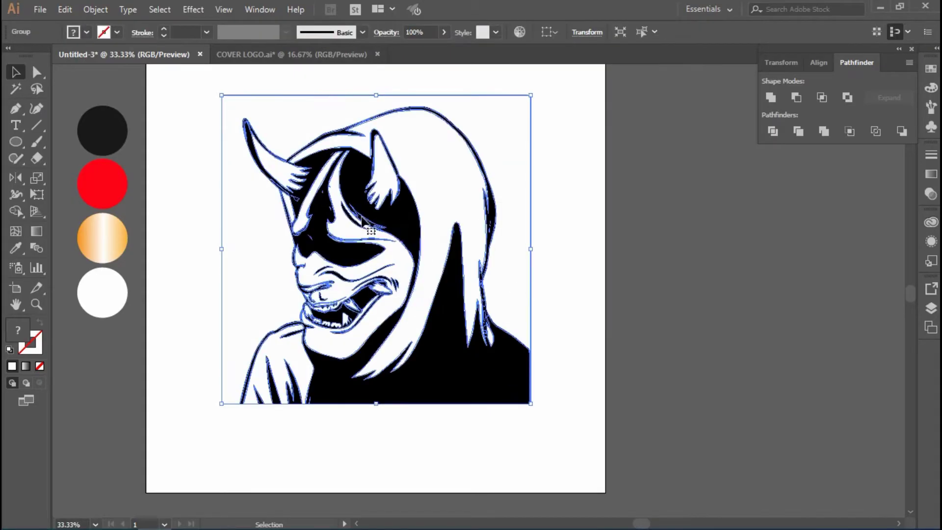
{"action": "left_click", "coordinate": [598, 157]}
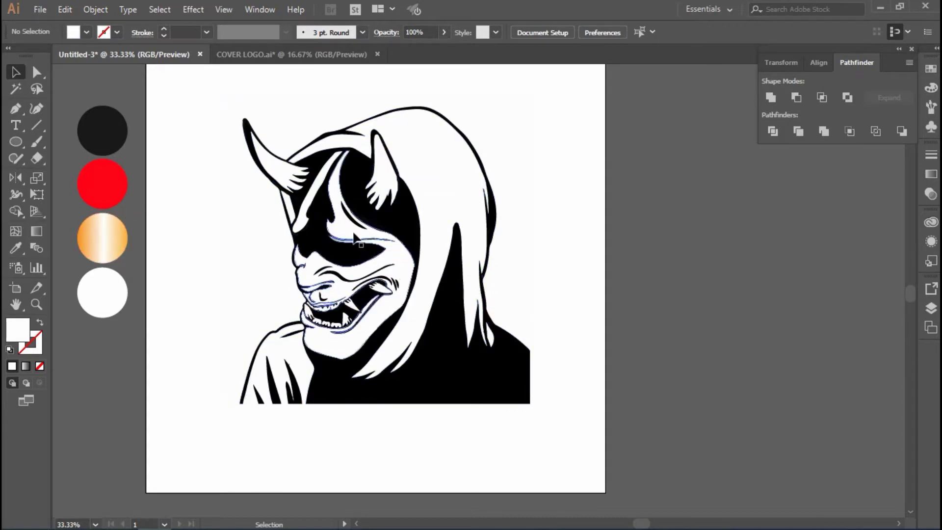
Ungroup the expanded artwork so the hood and mask face are separate shapes
{"action": "left_click", "coordinate": [346, 237]}
{"action": "right_click", "coordinate": [344, 235]}
{"action": "left_click", "coordinate": [389, 348]}
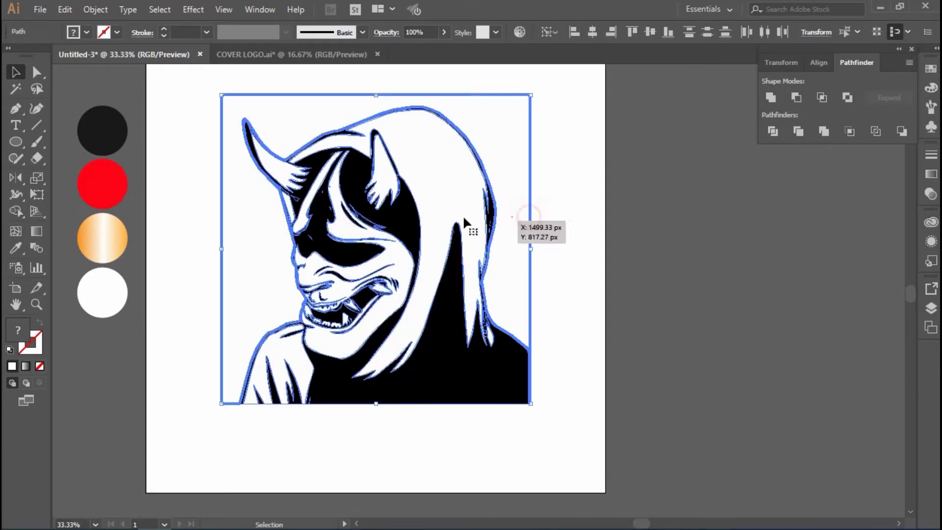
{"action": "left_click", "coordinate": [510, 169]}
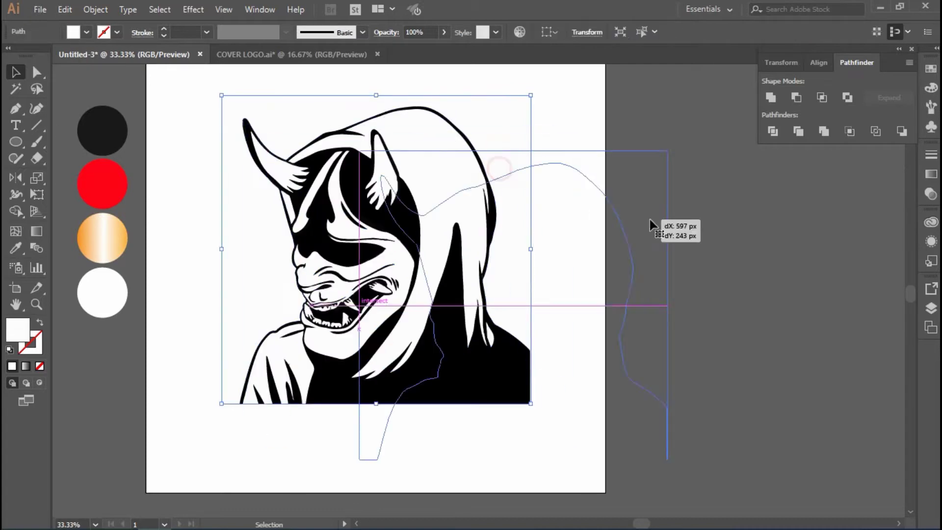
{"action": "left_click_drag", "start_coordinate": [495, 159], "coordinate": [627, 204]}
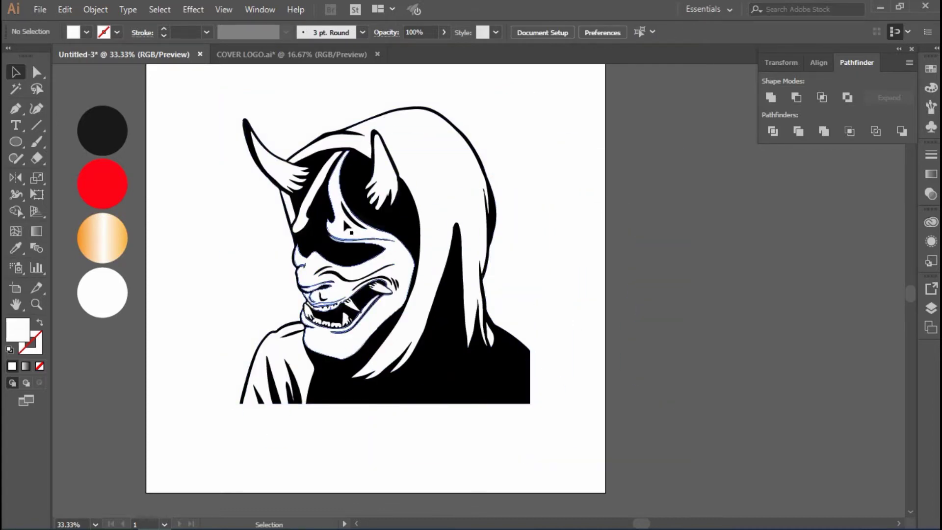
{"action": "left_click", "coordinate": [325, 316]}
{"action": "scroll", "coordinate": [364, 332], "scroll_direction": "up", "scroll_amount": 3}
{"action": "scroll", "coordinate": [363, 333], "scroll_direction": "down", "scroll_amount": 2}
{"action": "scroll", "coordinate": [372, 324], "scroll_direction": "down", "scroll_amount": 1}
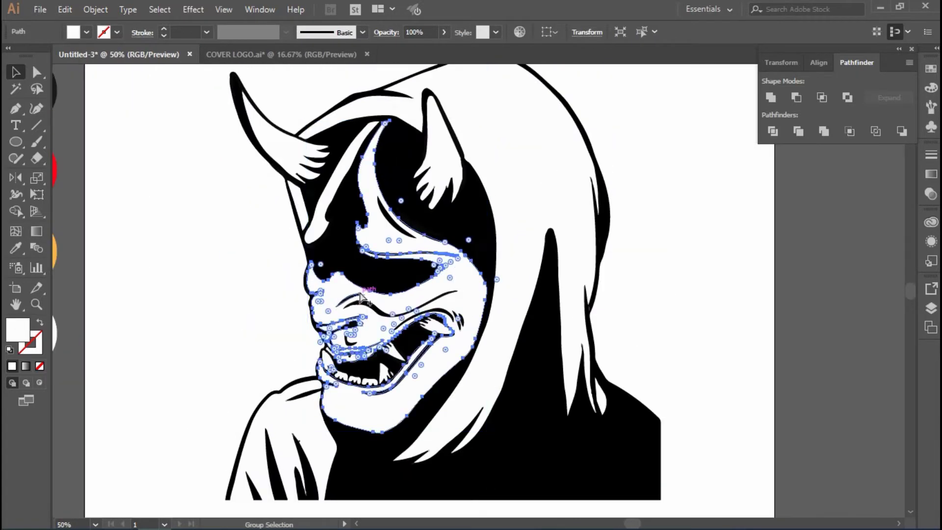
{"action": "scroll", "coordinate": [393, 314], "scroll_direction": "down", "scroll_amount": 1}
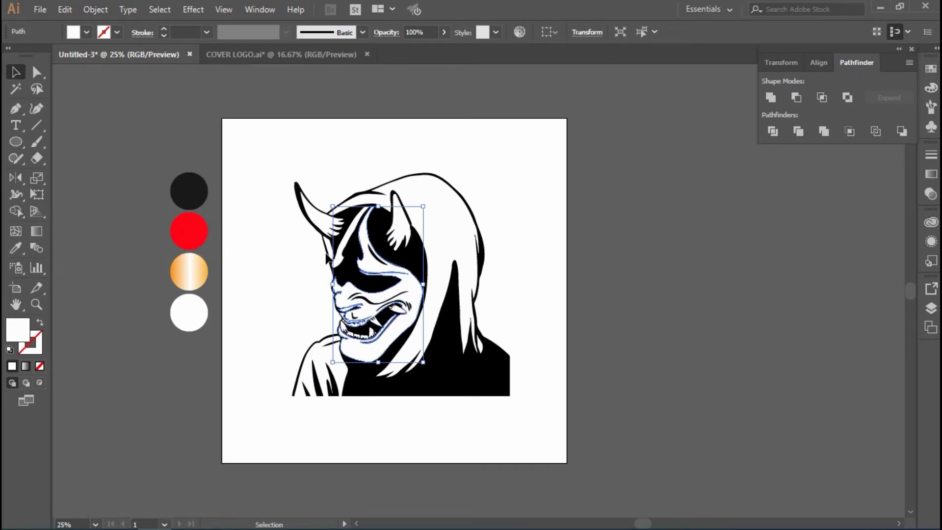
Fill the mask face and forehead strip with the red swatch colour
{"action": "key", "text": "i"}
{"action": "left_click", "coordinate": [201, 232]}
{"action": "key", "text": "v"}
{"action": "left_click", "coordinate": [265, 255]}
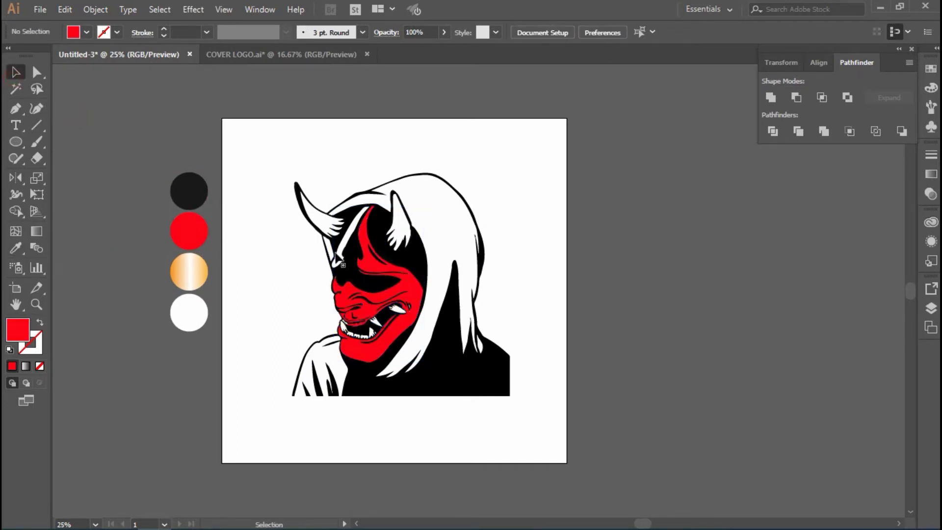
{"action": "left_click", "coordinate": [337, 256]}
{"action": "key", "text": "i"}
{"action": "left_click", "coordinate": [190, 231]}
{"action": "key", "text": "v"}
{"action": "left_click", "coordinate": [219, 200]}
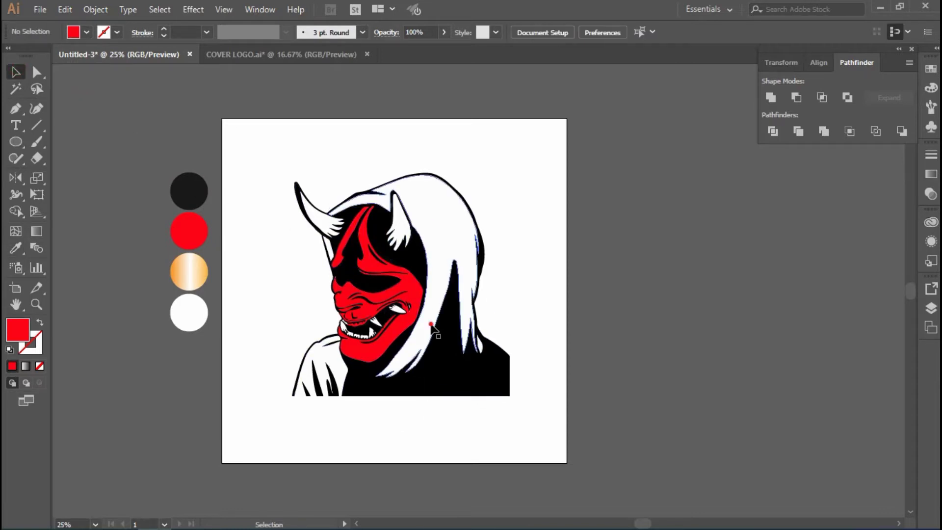
Fill the white hood and shirt black from the black swatch circle
{"action": "left_click", "coordinate": [407, 339]}
{"action": "key", "text": "i"}
{"action": "left_click", "coordinate": [199, 189]}
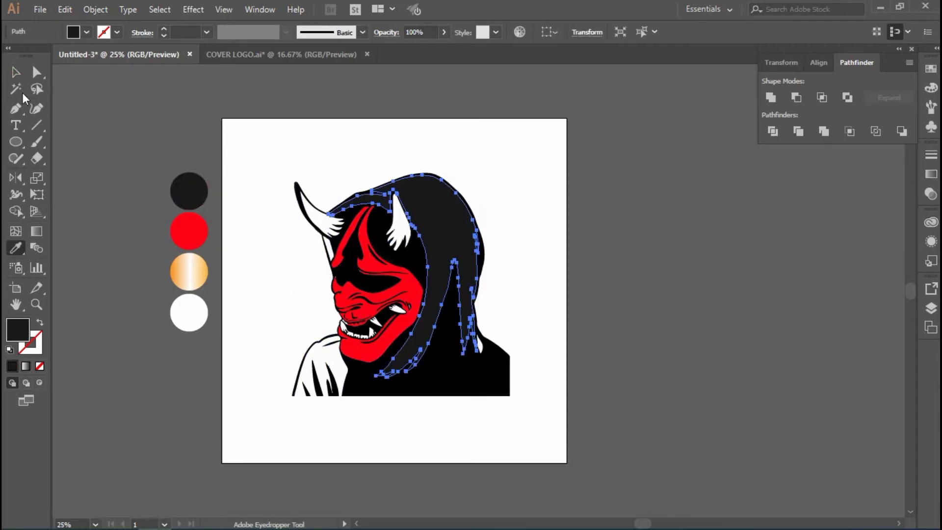
{"action": "key", "text": "v"}
{"action": "left_click", "coordinate": [201, 151]}
{"action": "left_click", "coordinate": [480, 343]}
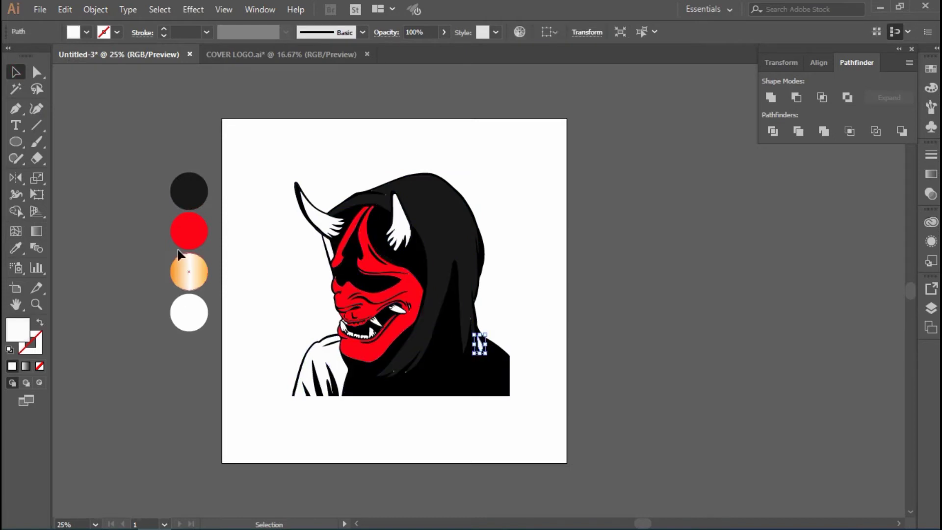
{"action": "left_click", "coordinate": [338, 375]}
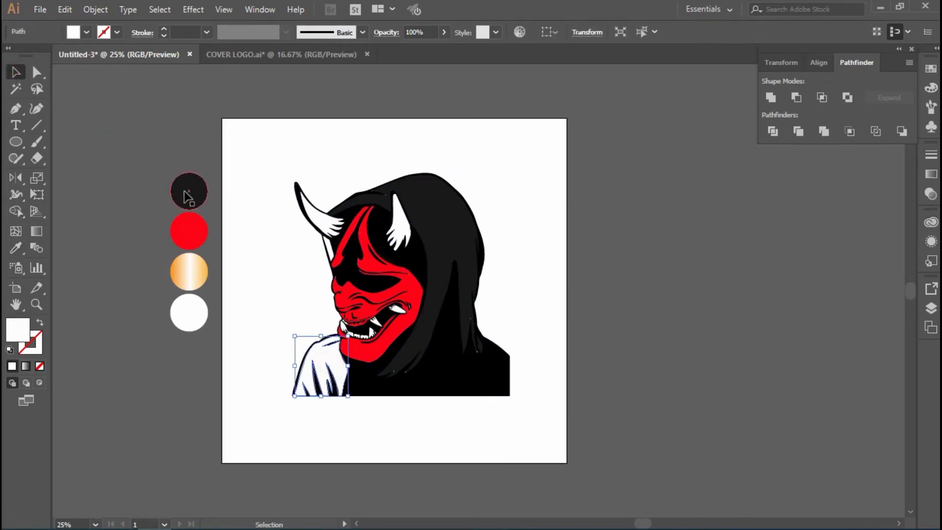
{"action": "key", "text": "i"}
{"action": "left_click", "coordinate": [188, 191]}
{"action": "key", "text": "v"}
{"action": "left_click", "coordinate": [279, 279]}
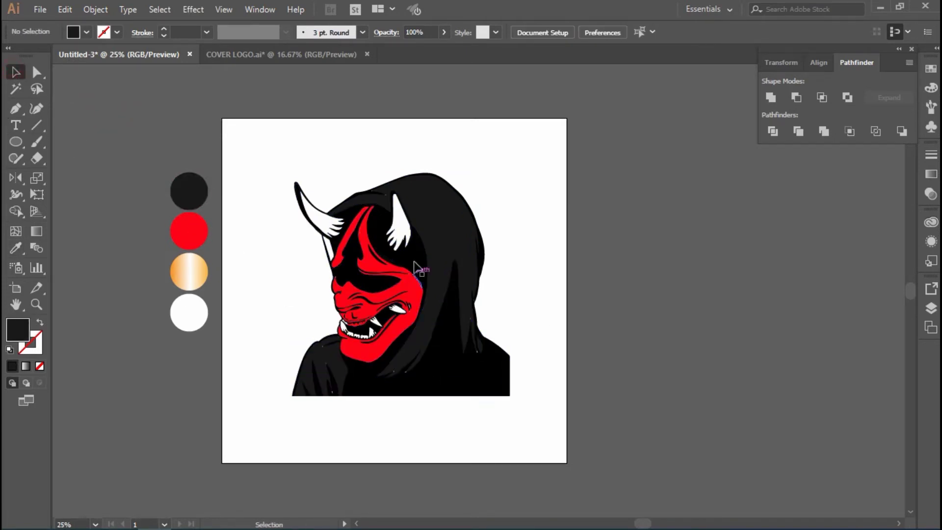
{"action": "scroll", "coordinate": [362, 330], "scroll_direction": "up", "scroll_amount": 2}
Apply the gold gradient swatch to both teeth rows and both horns
{"action": "left_click", "coordinate": [406, 324]}
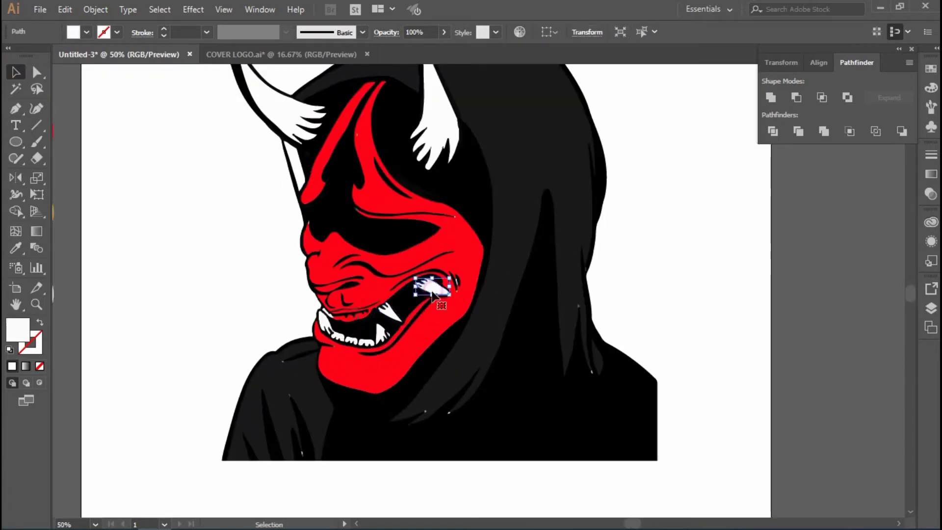
{"action": "scroll", "coordinate": [332, 347], "scroll_direction": "up", "scroll_amount": 1}
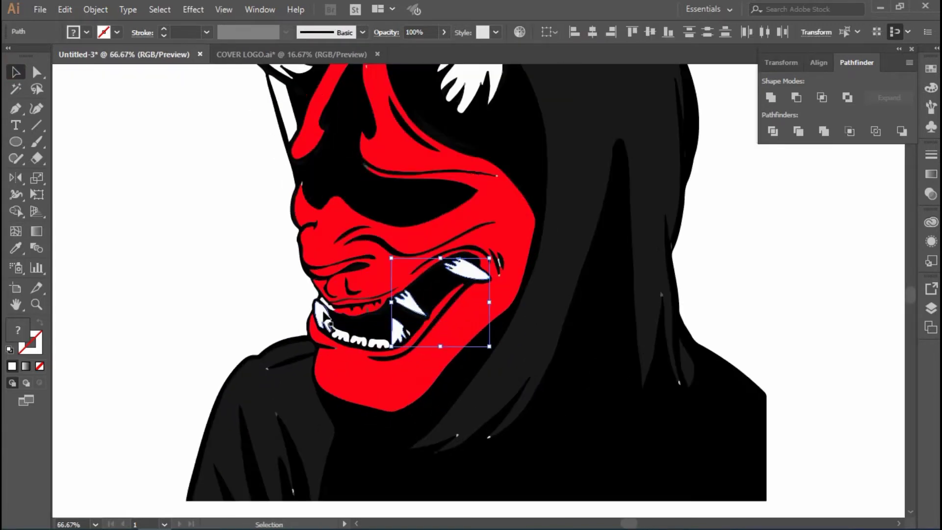
{"action": "left_click", "coordinate": [343, 338], "text": "shift"}
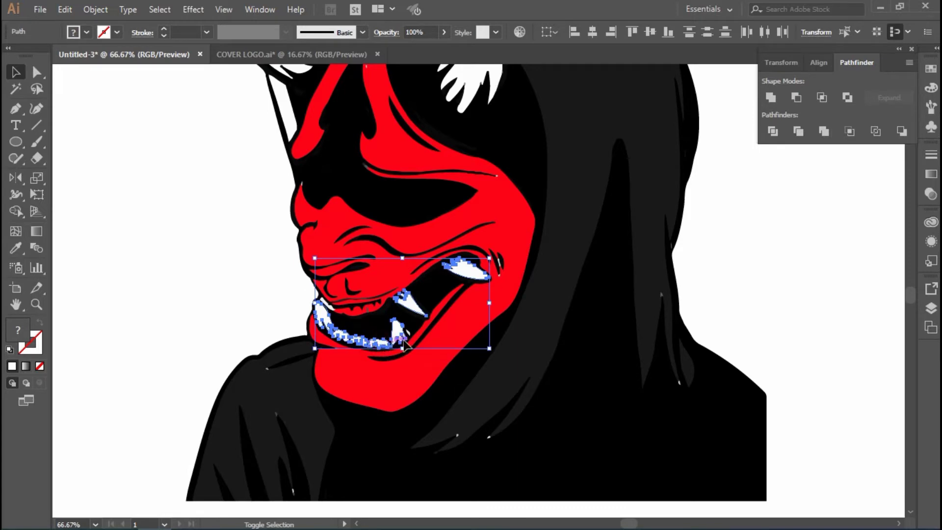
{"action": "scroll", "coordinate": [376, 295], "scroll_direction": "up", "scroll_amount": 3}
{"action": "left_click", "coordinate": [471, 162], "text": "shift"}
{"action": "left_click", "coordinate": [260, 120], "text": "shift"}
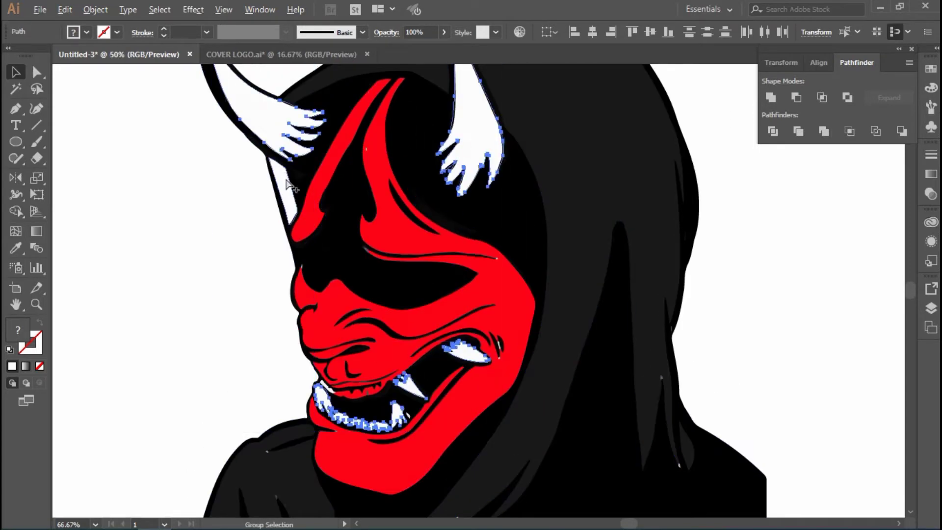
{"action": "scroll", "coordinate": [260, 120], "scroll_direction": "down", "scroll_amount": 2}
{"action": "key", "text": "i"}
{"action": "left_click", "coordinate": [115, 222]}
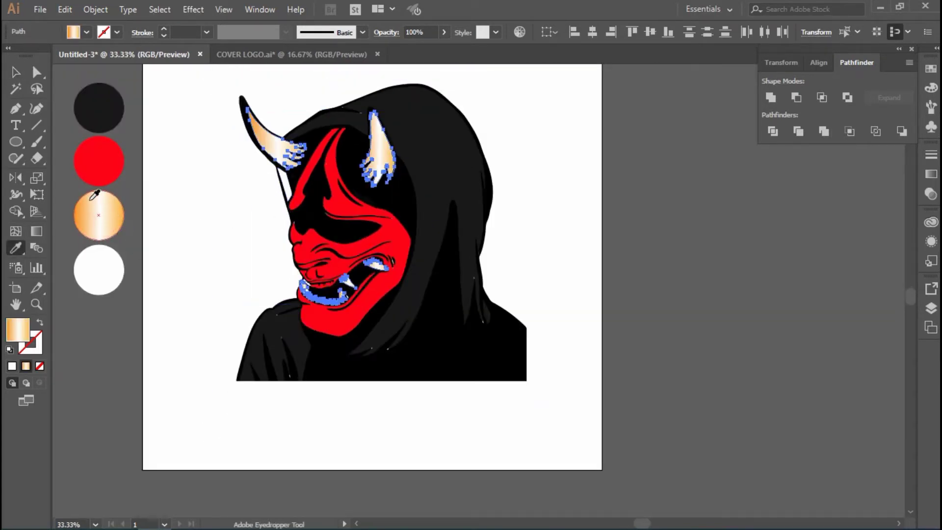
{"action": "key", "text": "v"}
{"action": "key", "text": "ctrl+shift+a"}
Zoom out and check the small black path beside the left horn
{"action": "key", "text": "ctrl+minus"}
{"action": "left_click", "coordinate": [301, 206]}
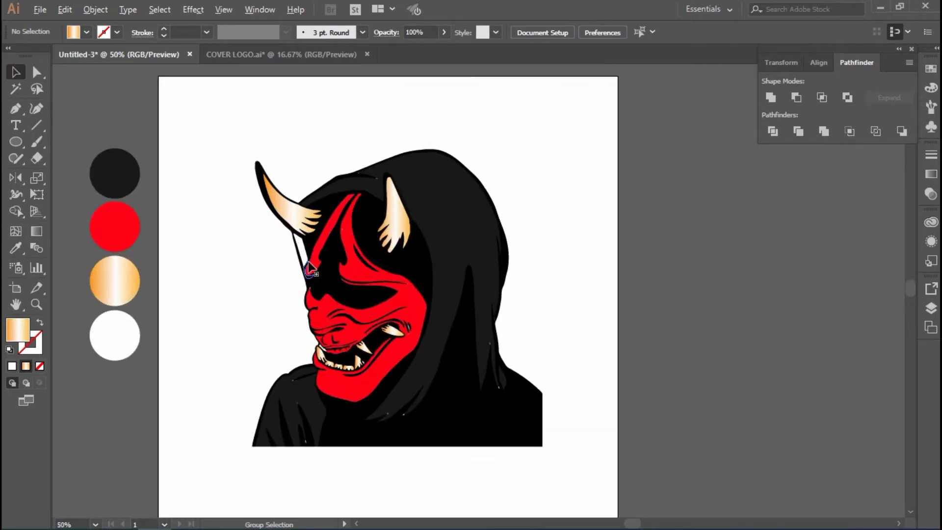
{"action": "scroll", "coordinate": [311, 167], "scroll_direction": "up", "scroll_amount": 2}
{"action": "left_click", "coordinate": [15, 71]}
{"action": "key", "text": "ctrl+shift+a"}
{"action": "key", "text": "ctrl+minus"}
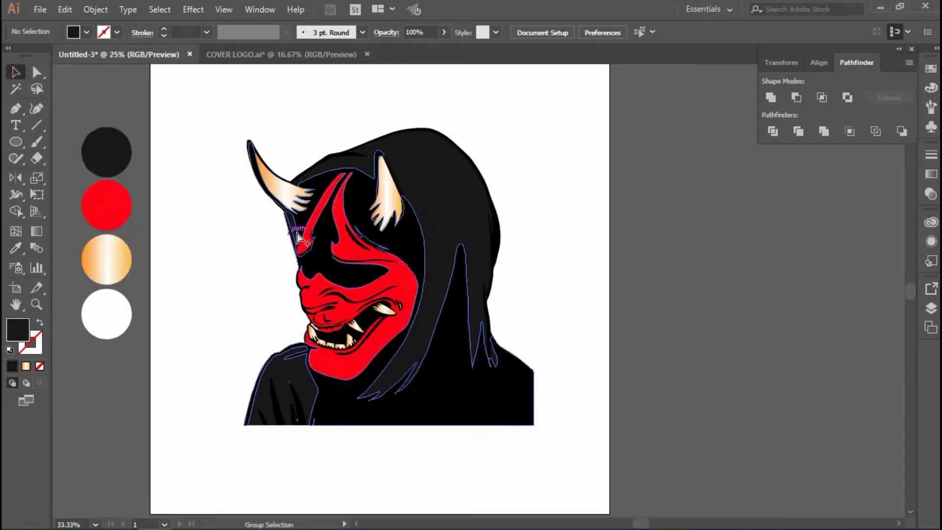
{"action": "scroll", "coordinate": [400, 321], "scroll_direction": "up", "scroll_amount": 1}
Colour the small white path on the upper lip black
{"action": "scroll", "coordinate": [400, 322], "scroll_direction": "up", "scroll_amount": 2}
{"action": "scroll", "coordinate": [400, 321], "scroll_direction": "up", "scroll_amount": 2}
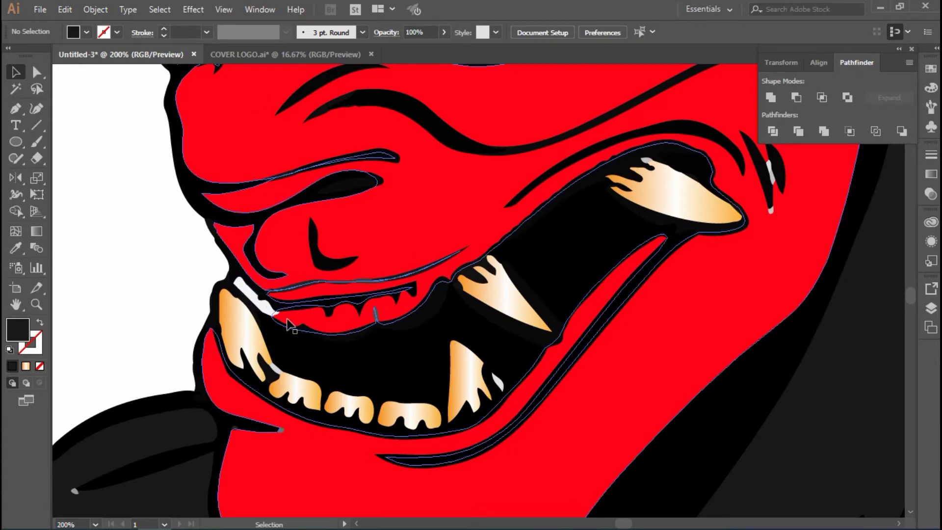
{"action": "scroll", "coordinate": [416, 383], "scroll_direction": "up", "scroll_amount": 2}
{"action": "left_click", "coordinate": [336, 248]}
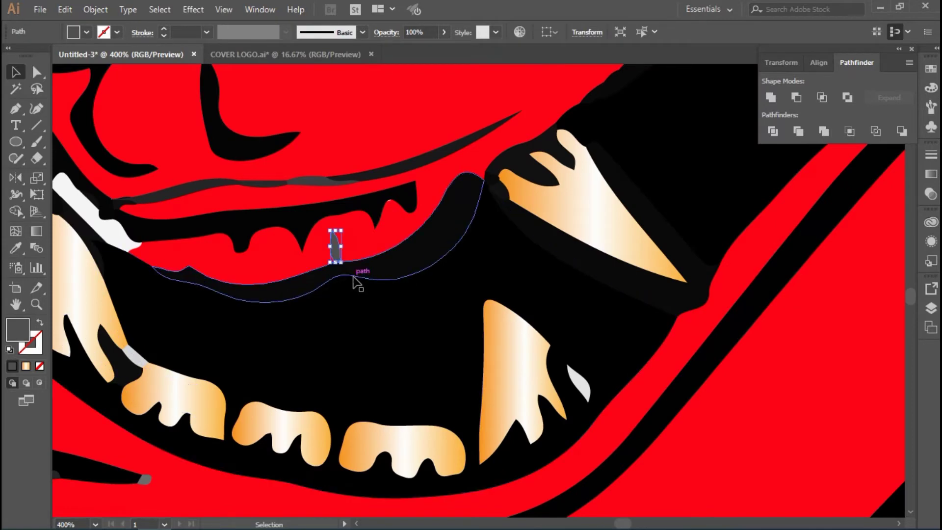
{"action": "key", "text": "i"}
{"action": "left_click", "coordinate": [328, 326]}
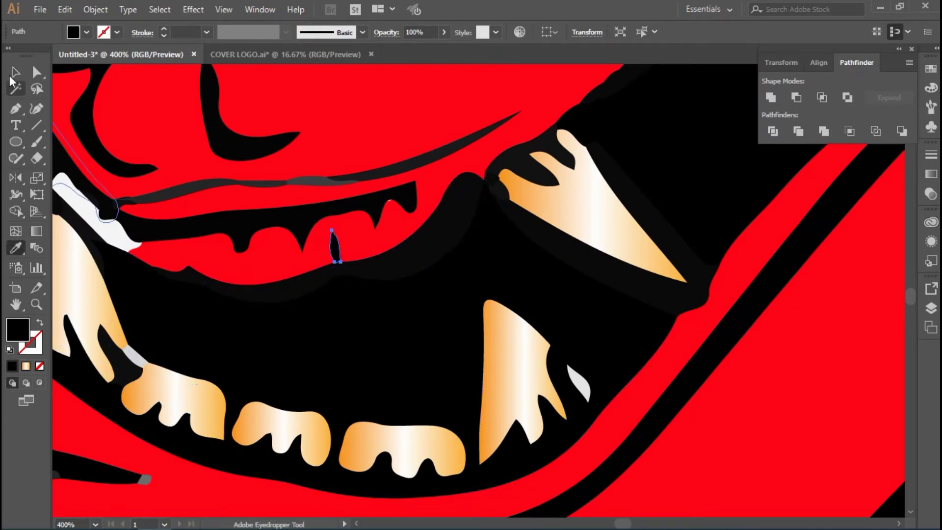
{"action": "left_click", "coordinate": [15, 73]}
Select the lip stroke and mouth interior shapes and fill them black
{"action": "left_click", "coordinate": [305, 185]}
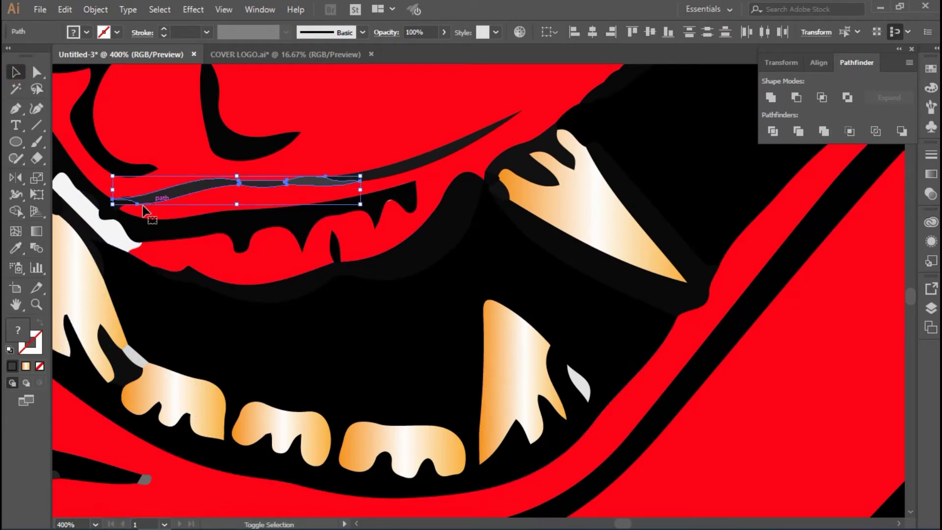
{"action": "left_click", "coordinate": [128, 201], "text": "shift"}
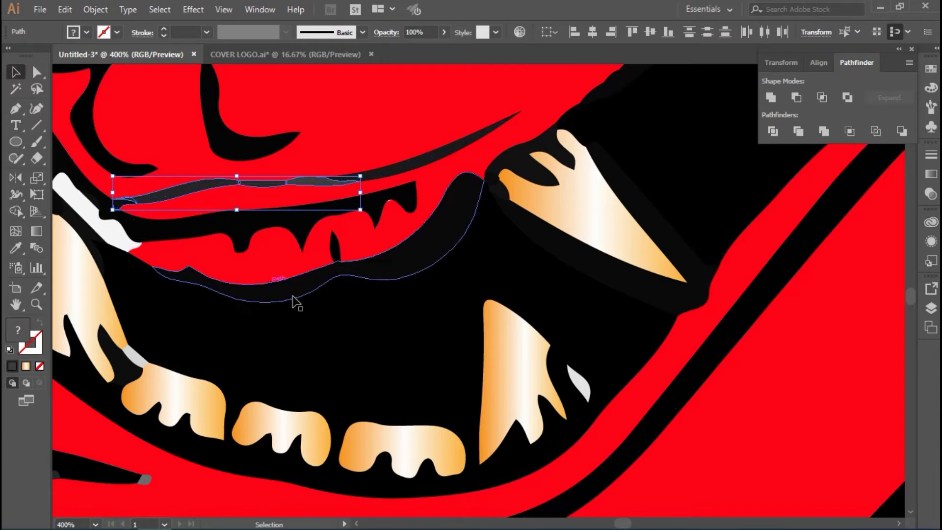
{"action": "left_click", "coordinate": [380, 324]}
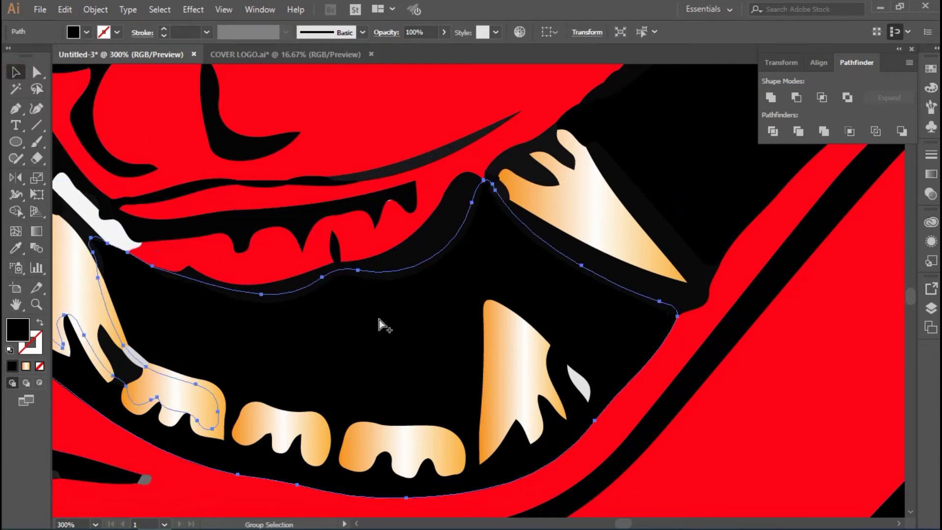
{"action": "left_click_drag", "start_coordinate": [419, 256], "coordinate": [418, 314]}
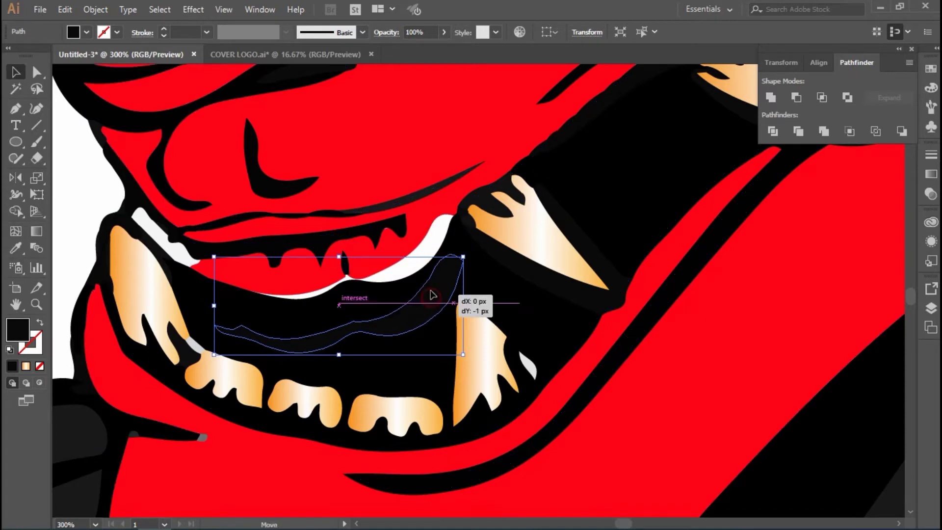
{"action": "left_click_drag", "start_coordinate": [420, 308], "coordinate": [431, 289]}
{"action": "key", "text": "ctrl+z"}
{"action": "key", "text": "ctrl+z"}
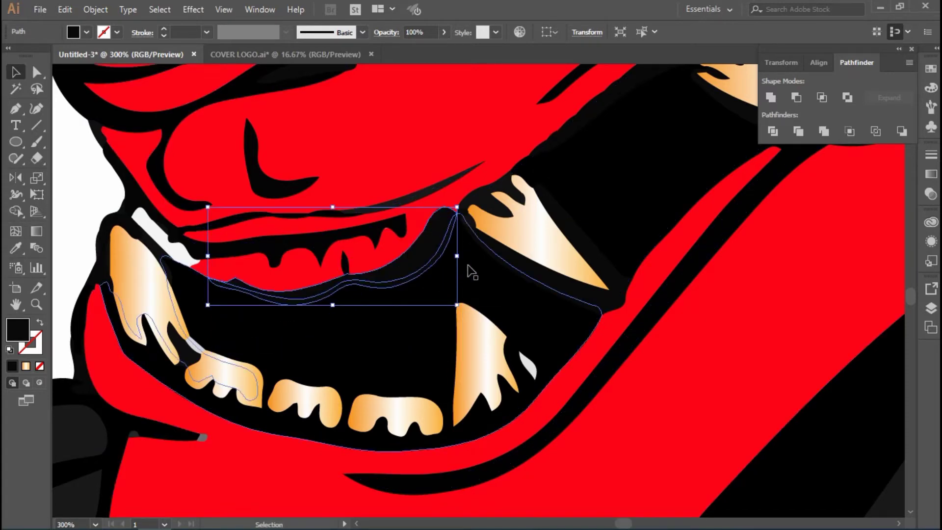
{"action": "left_click", "coordinate": [451, 286], "text": "shift"}
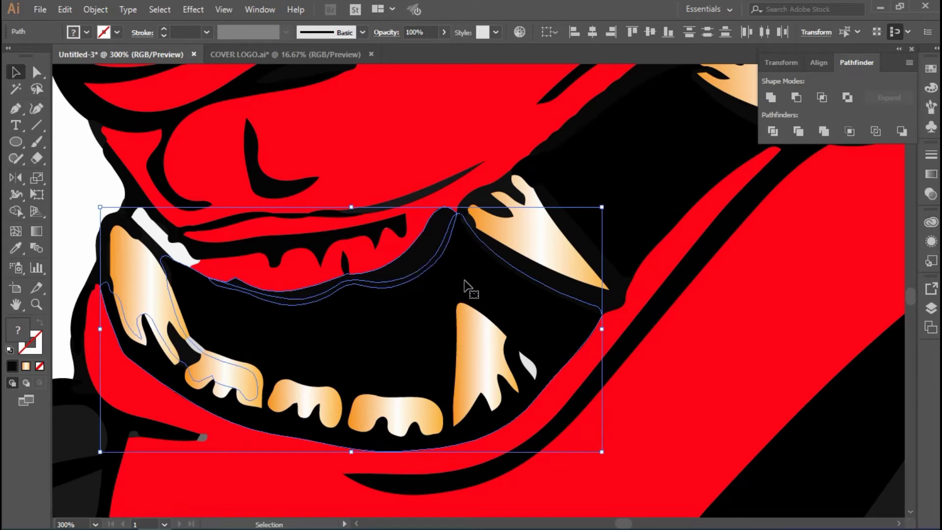
{"action": "key", "text": "i"}
{"action": "left_click", "coordinate": [621, 208]}
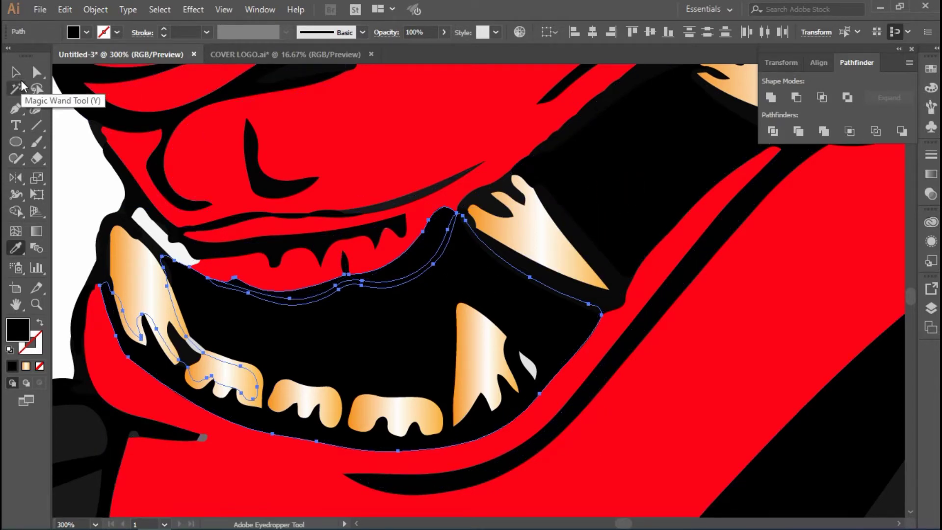
Merge the selected black outline shapes into one with Pathfinder
{"action": "left_click", "coordinate": [450, 328], "text": "ctrl+shift"}
{"action": "left_click", "coordinate": [780, 103]}
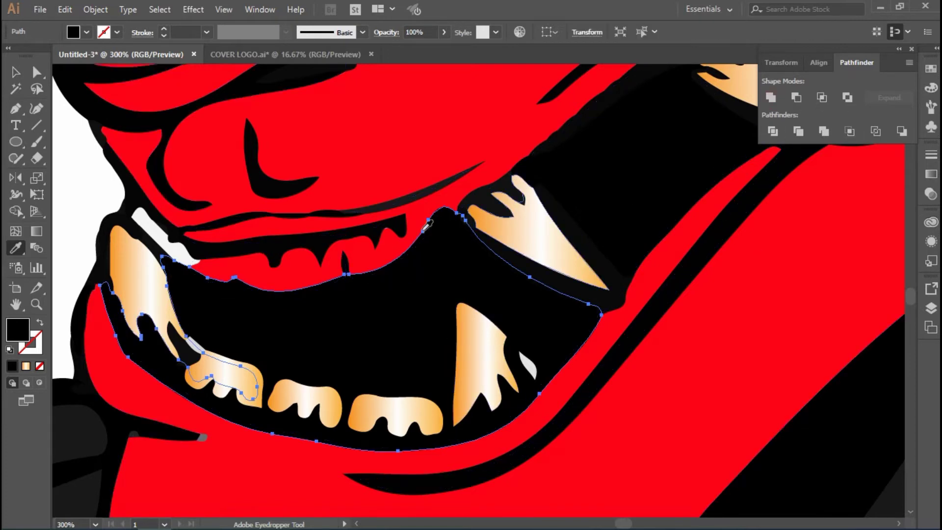
{"action": "key", "text": "v"}
{"action": "left_click", "coordinate": [695, 311]}
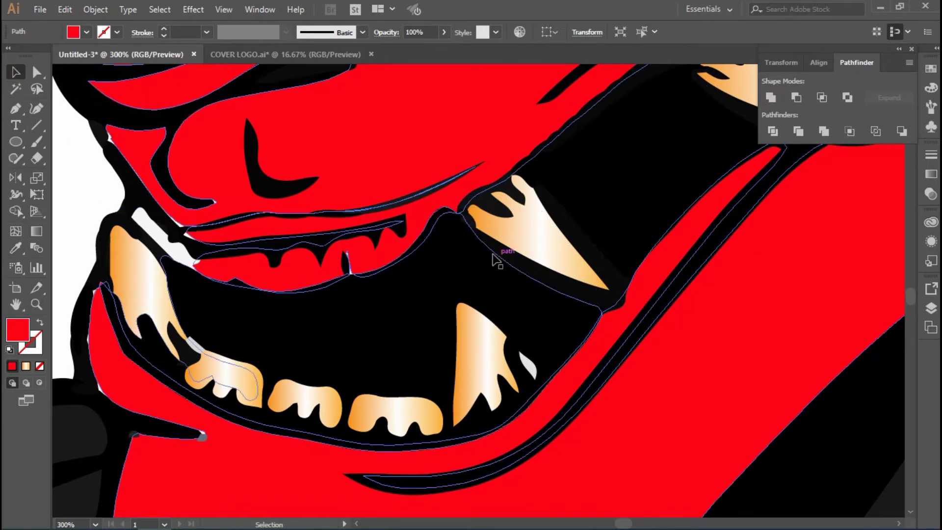
Delete the stray black pieces over the upper fang, keeping the gradient fang
{"action": "left_click", "coordinate": [530, 273]}
{"action": "key", "text": "Delete"}
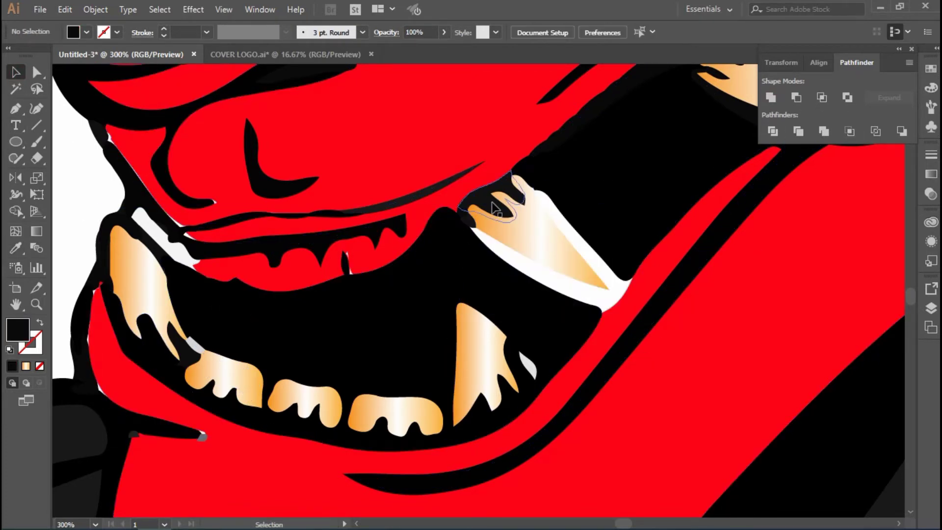
{"action": "left_click", "coordinate": [493, 205]}
{"action": "key", "text": "Delete"}
{"action": "left_click", "coordinate": [460, 213]}
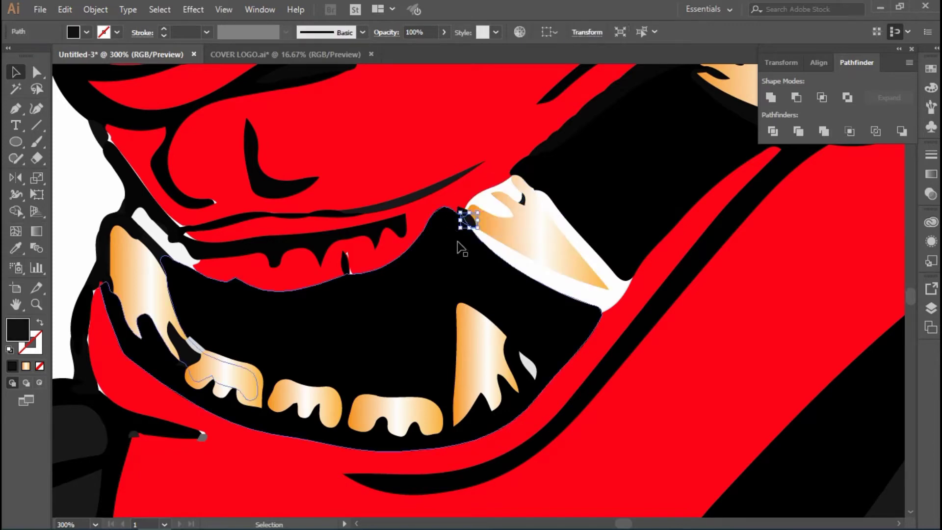
{"action": "key", "text": "Delete"}
{"action": "left_click", "coordinate": [467, 216]}
{"action": "key", "text": "Delete"}
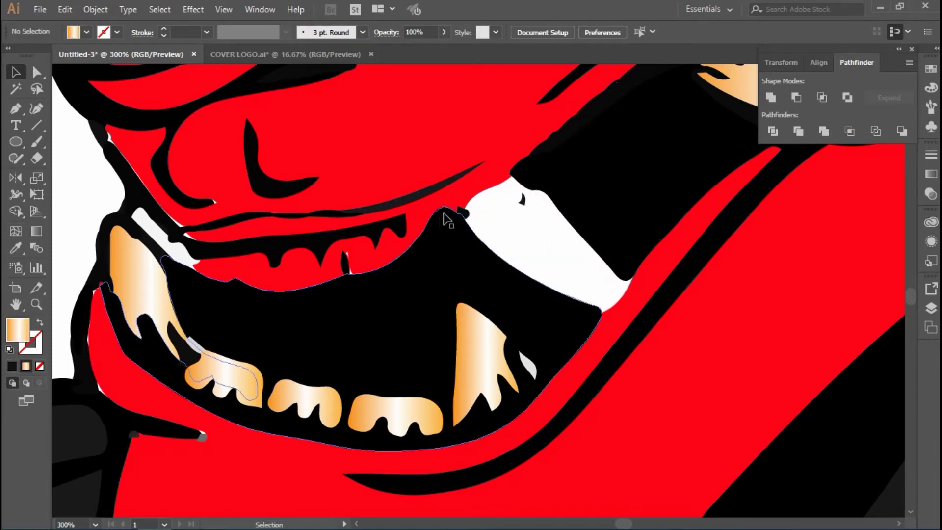
{"action": "key", "text": "ctrl+z"}
{"action": "key", "text": "ctrl+z"}
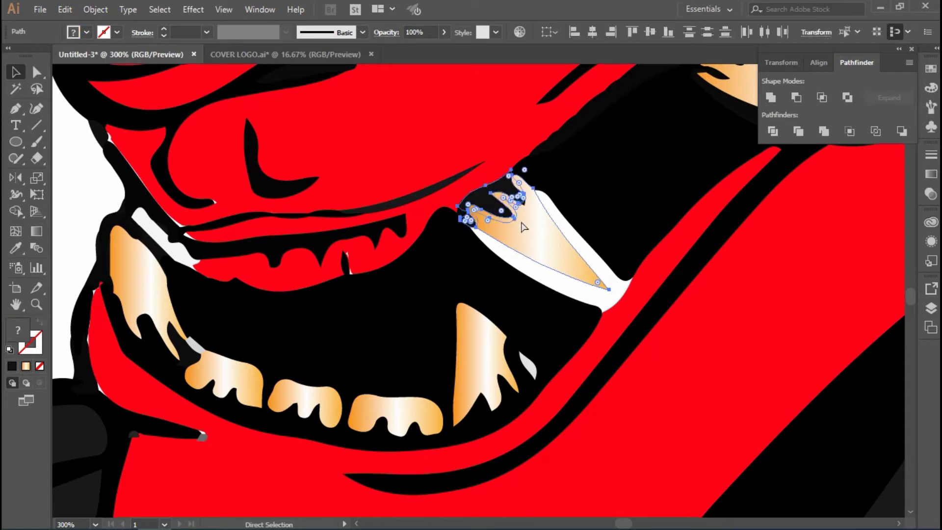
Fill the fang and mouth outlines black and combine them into one shape
{"action": "left_click", "coordinate": [620, 268]}
{"action": "left_click", "coordinate": [603, 311]}
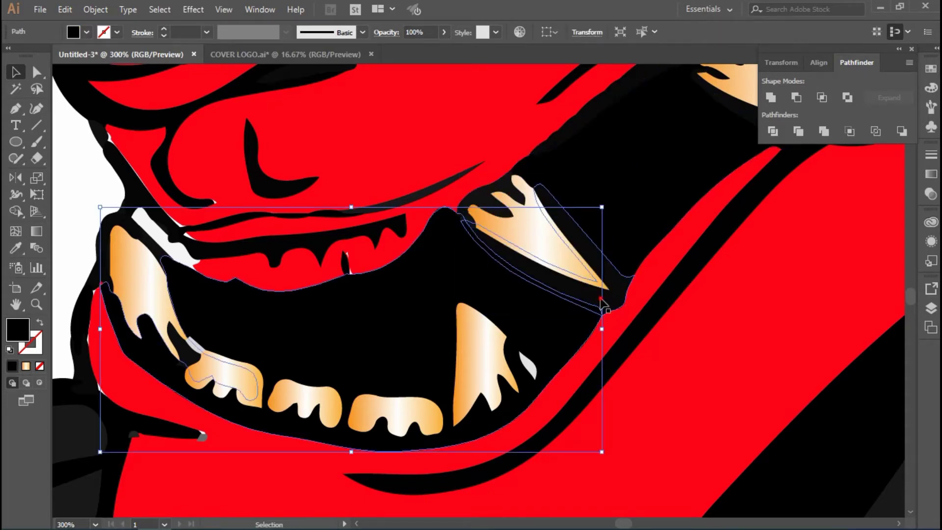
{"action": "left_click", "coordinate": [603, 304]}
{"action": "scroll", "coordinate": [588, 264], "scroll_direction": "up", "scroll_amount": 2}
{"action": "left_click", "coordinate": [538, 231], "text": "shift"}
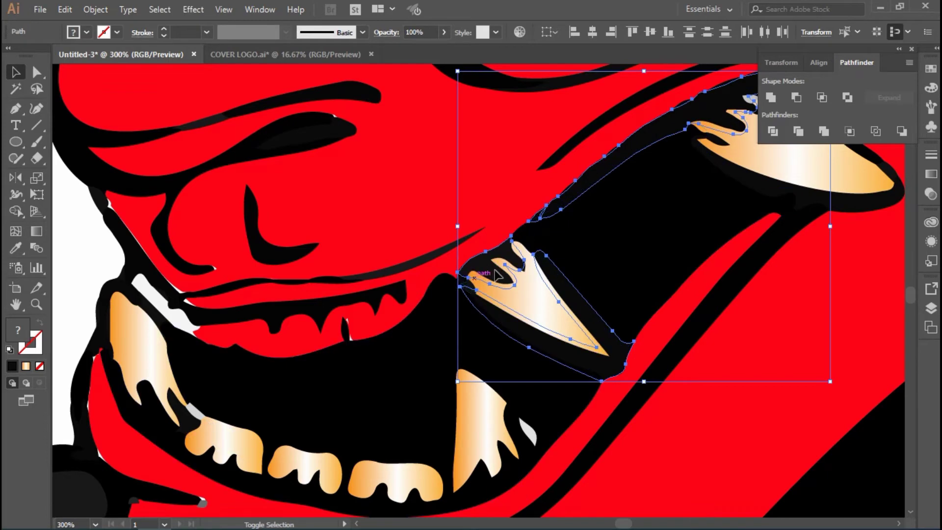
{"action": "left_click_drag", "start_coordinate": [452, 308], "coordinate": [525, 429]}
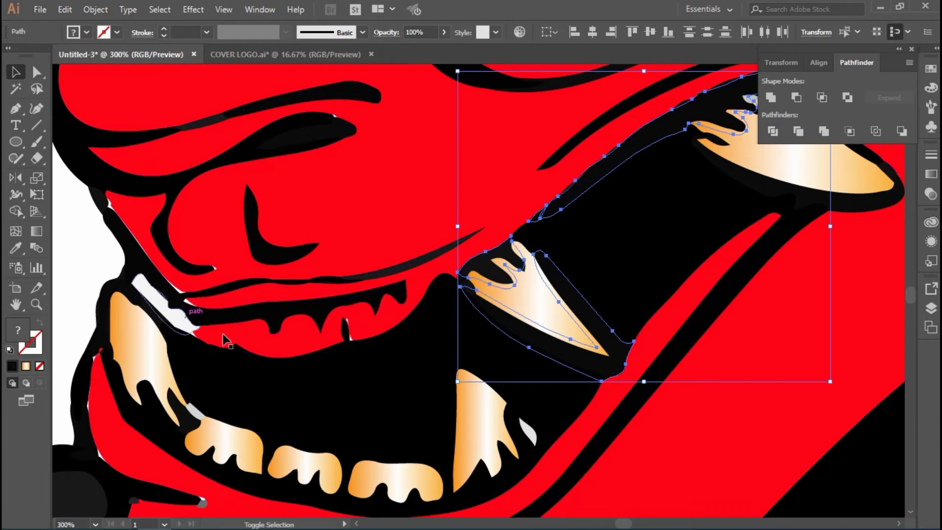
{"action": "left_click", "coordinate": [189, 422], "text": "shift"}
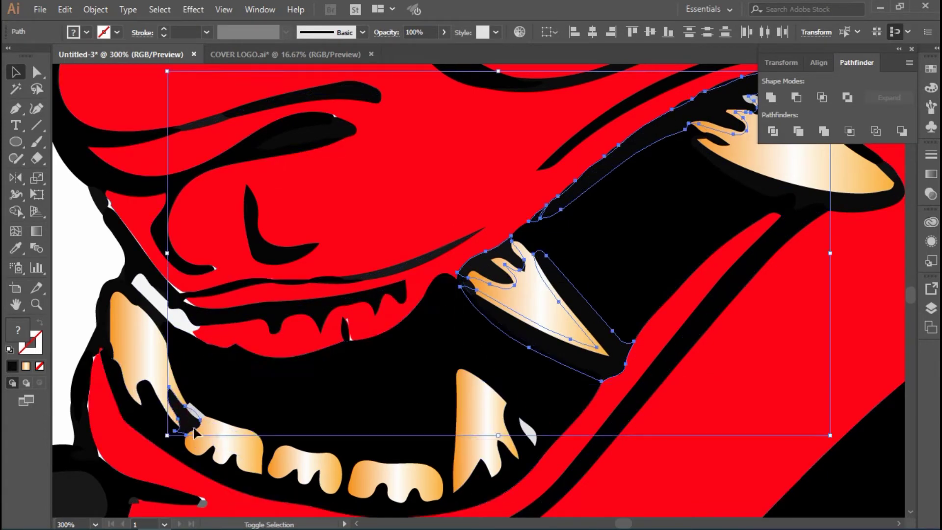
{"action": "key", "text": "i"}
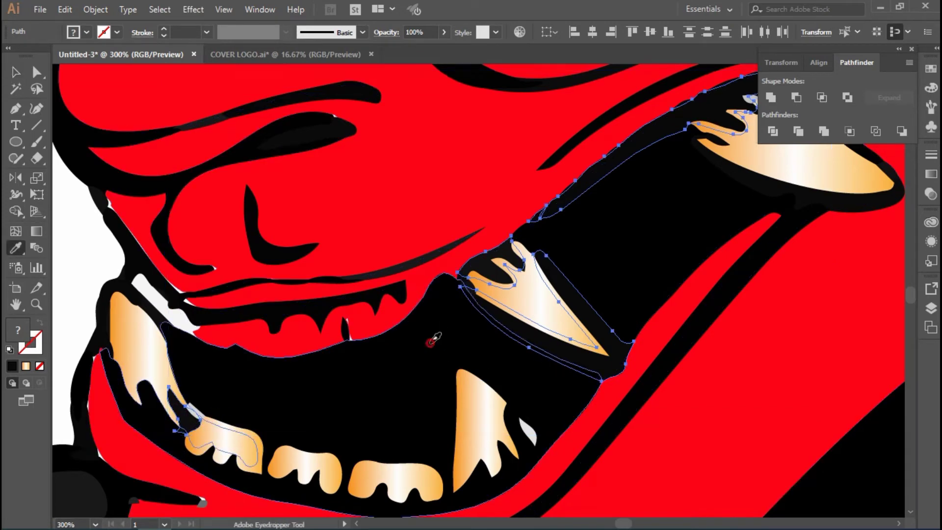
{"action": "left_click", "coordinate": [432, 336]}
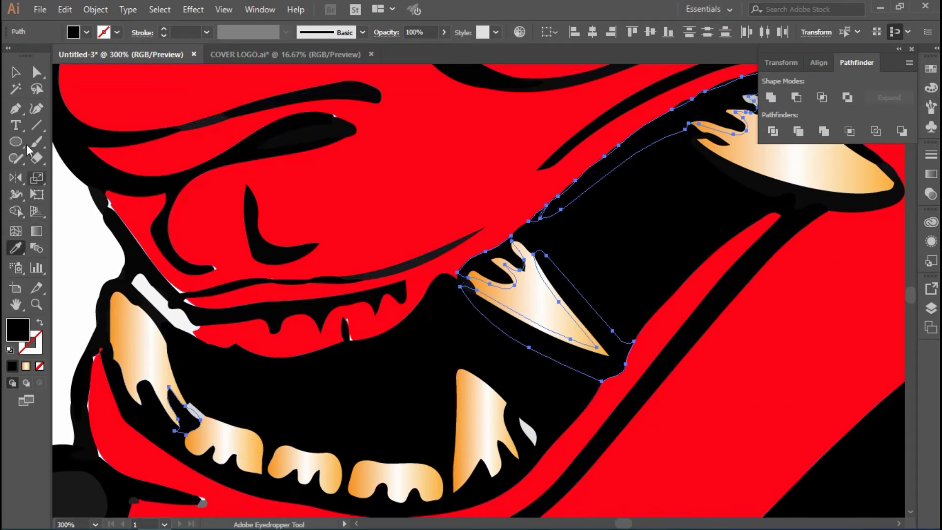
{"action": "key", "text": "v"}
{"action": "left_click", "coordinate": [188, 419], "text": "shift"}
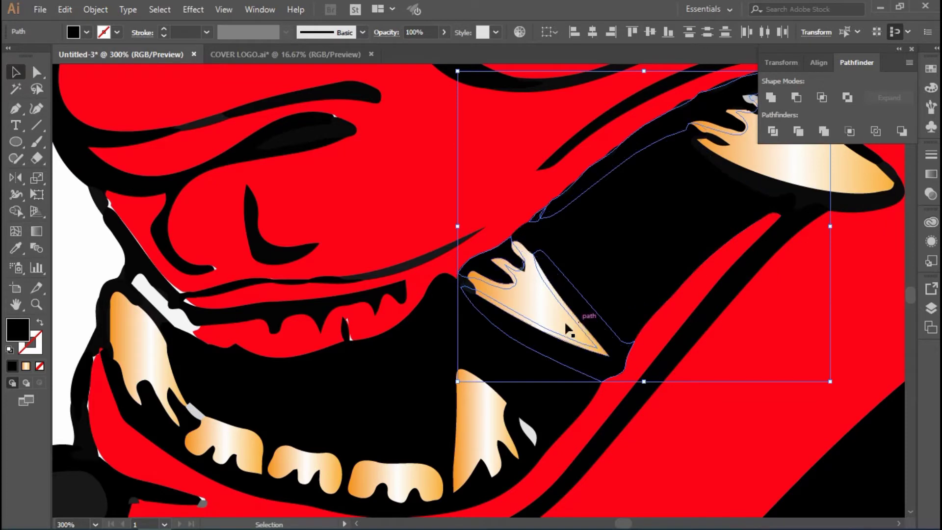
{"action": "left_click", "coordinate": [746, 147], "text": "shift"}
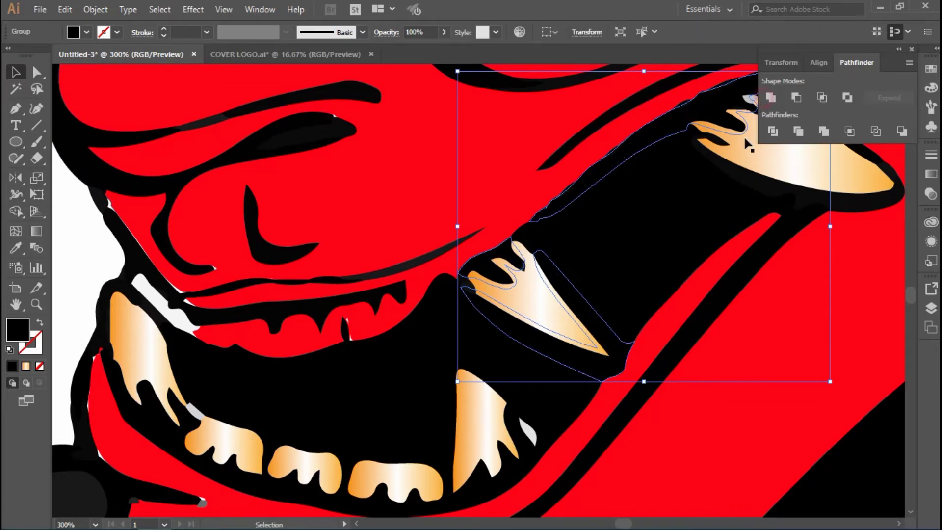
Fill the small shapes along the fang outline black
{"action": "left_click", "coordinate": [420, 284]}
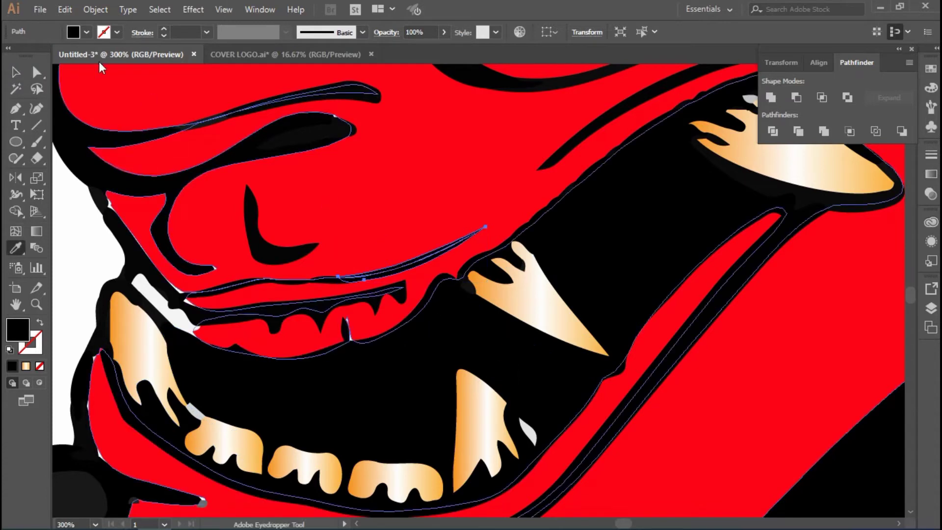
{"action": "left_click", "coordinate": [647, 237]}
{"action": "scroll", "coordinate": [727, 208], "scroll_direction": "up", "scroll_amount": 2}
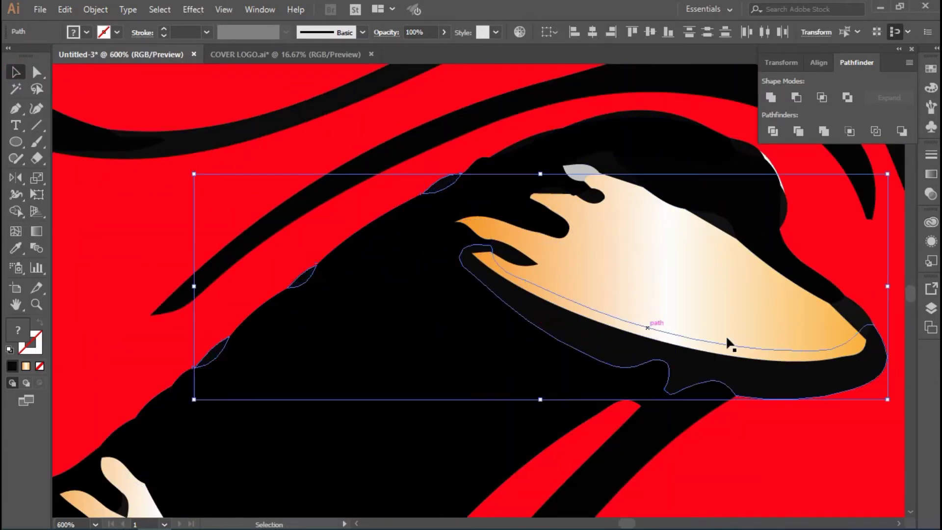
{"action": "left_click_drag", "start_coordinate": [446, 194], "coordinate": [736, 330]}
{"action": "scroll", "coordinate": [738, 330], "scroll_direction": "down", "scroll_amount": 2}
{"action": "key", "text": "i"}
{"action": "left_click", "coordinate": [488, 361]}
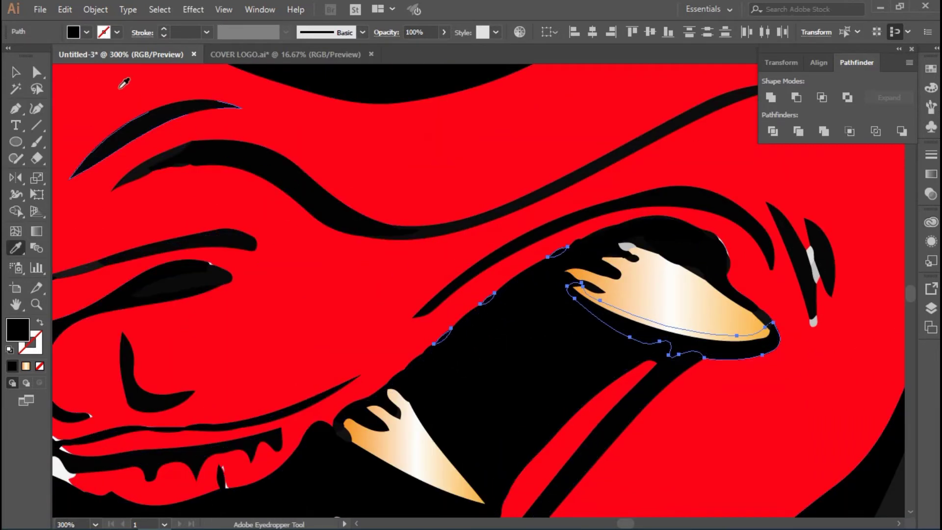
{"action": "key", "text": "v"}
Select the long black mouth shape, hood outline and mouth path, then deselect
{"action": "left_click", "coordinate": [510, 389], "text": "shift"}
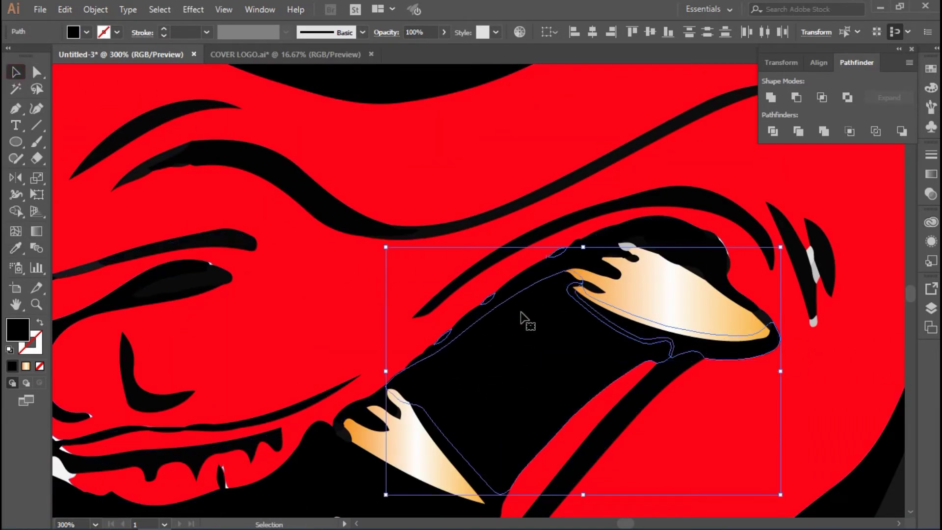
{"action": "left_click", "coordinate": [535, 285], "text": "shift"}
{"action": "scroll", "coordinate": [521, 298], "scroll_direction": "up", "scroll_amount": 3}
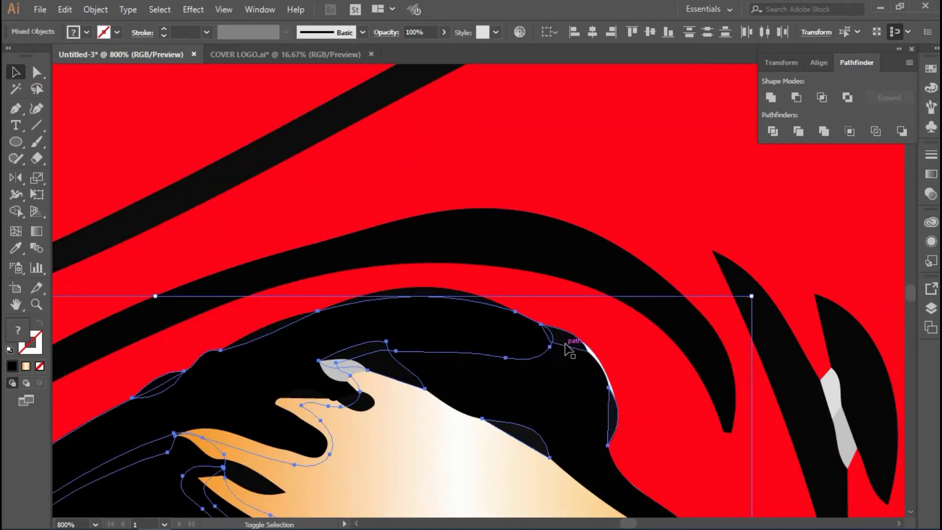
{"action": "scroll", "coordinate": [569, 347], "scroll_direction": "down", "scroll_amount": 3}
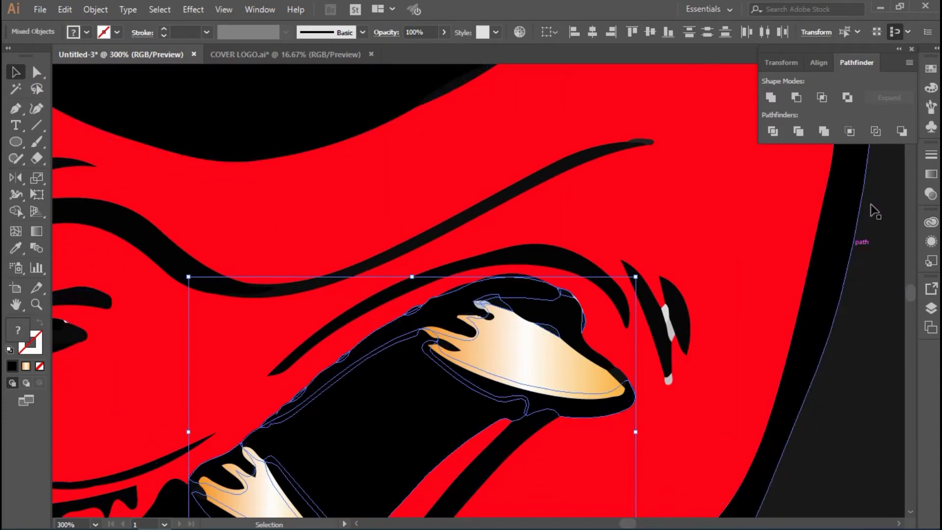
{"action": "key", "text": "i"}
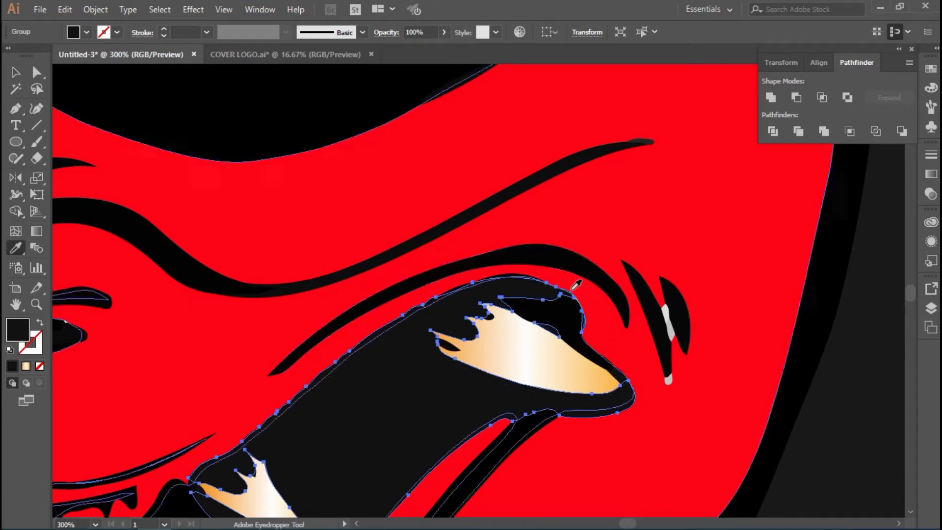
{"action": "key", "text": "v"}
{"action": "left_click", "coordinate": [343, 421]}
{"action": "scroll", "coordinate": [343, 421], "scroll_direction": "down", "scroll_amount": 3}
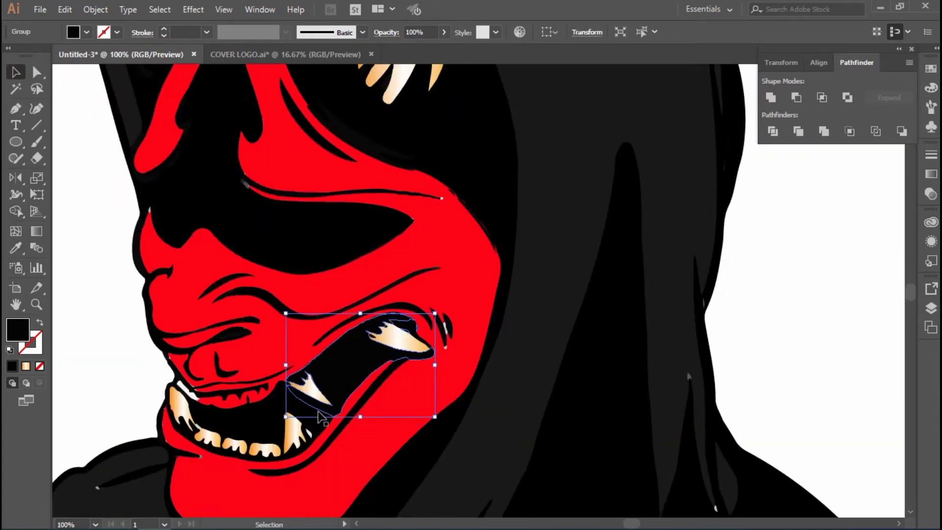
{"action": "scroll", "coordinate": [244, 411], "scroll_direction": "down", "scroll_amount": 2}
{"action": "left_click", "coordinate": [168, 338]}
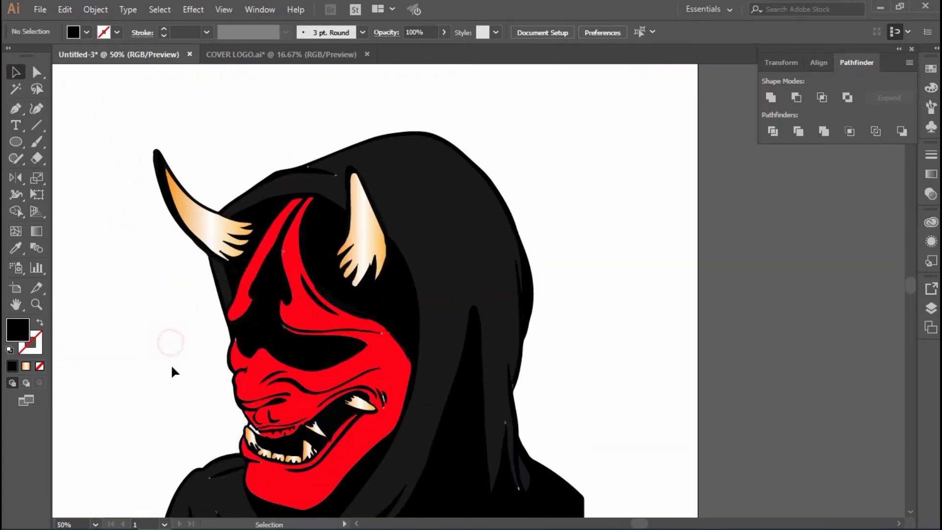
Delete the small forehead highlight
{"action": "left_click", "coordinate": [317, 251]}
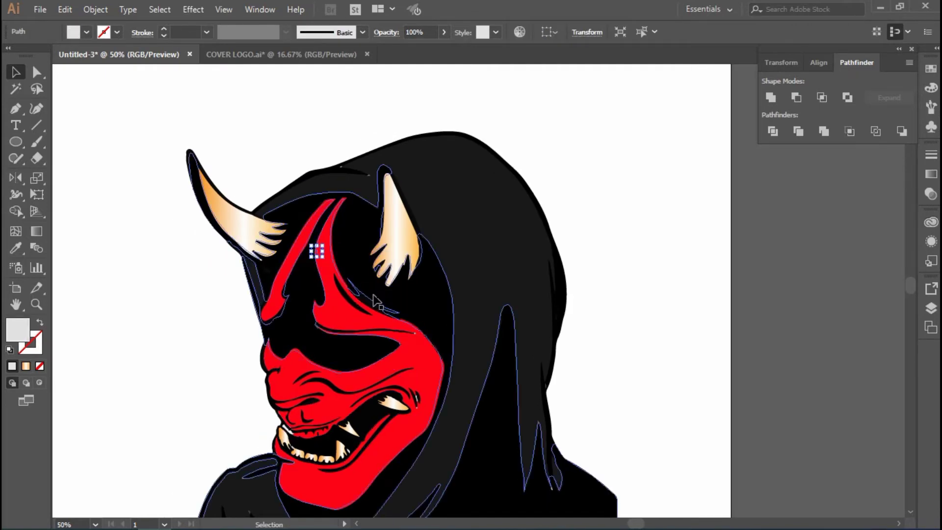
{"action": "key", "text": "Delete"}
{"action": "left_click", "coordinate": [416, 334]}
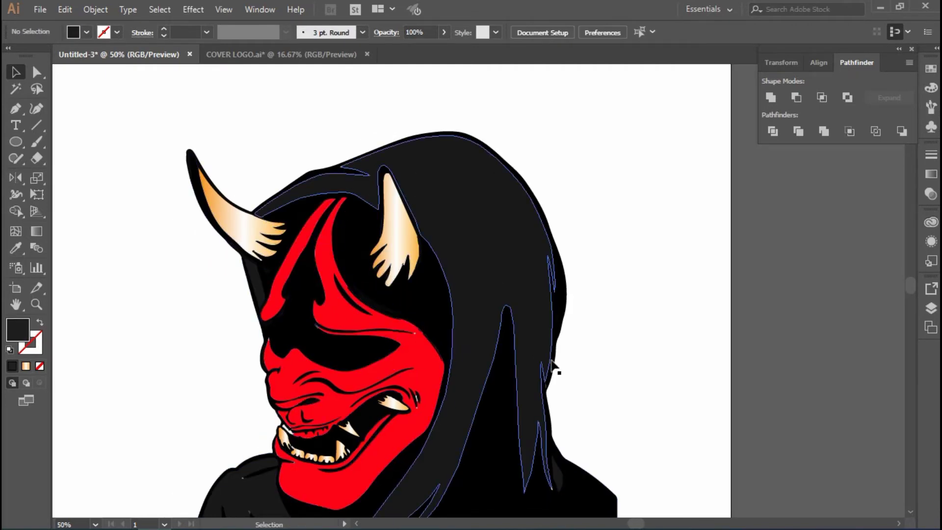
{"action": "left_click", "coordinate": [595, 224]}
{"action": "scroll", "coordinate": [601, 237], "scroll_direction": "down", "scroll_amount": 2}
{"action": "scroll", "coordinate": [543, 417], "scroll_direction": "up", "scroll_amount": 2}
{"action": "scroll", "coordinate": [347, 446], "scroll_direction": "down", "scroll_amount": 2}
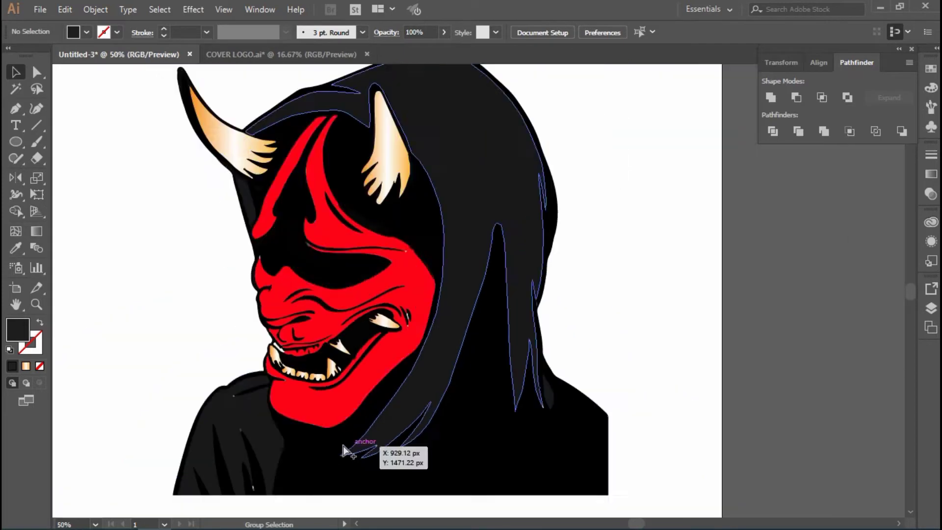
{"action": "scroll", "coordinate": [277, 438], "scroll_direction": "up", "scroll_amount": 2}
{"action": "scroll", "coordinate": [344, 422], "scroll_direction": "up", "scroll_amount": 3}
{"action": "scroll", "coordinate": [403, 414], "scroll_direction": "up", "scroll_amount": 2}
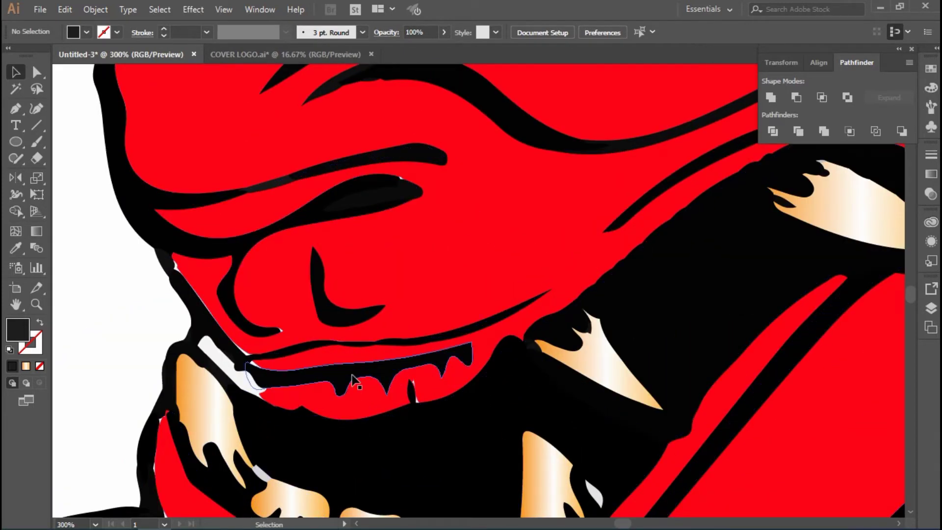
{"action": "left_click", "coordinate": [369, 393]}
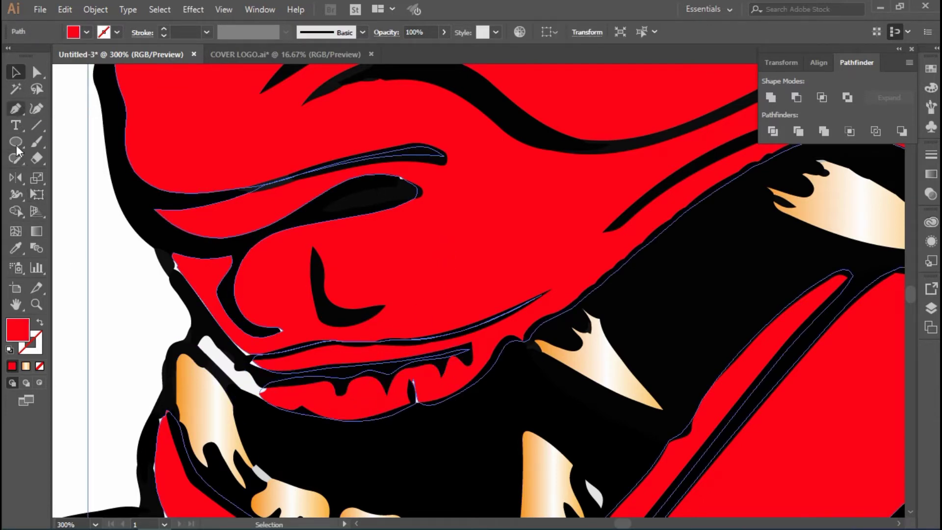
{"action": "left_click", "coordinate": [263, 386], "text": "shift"}
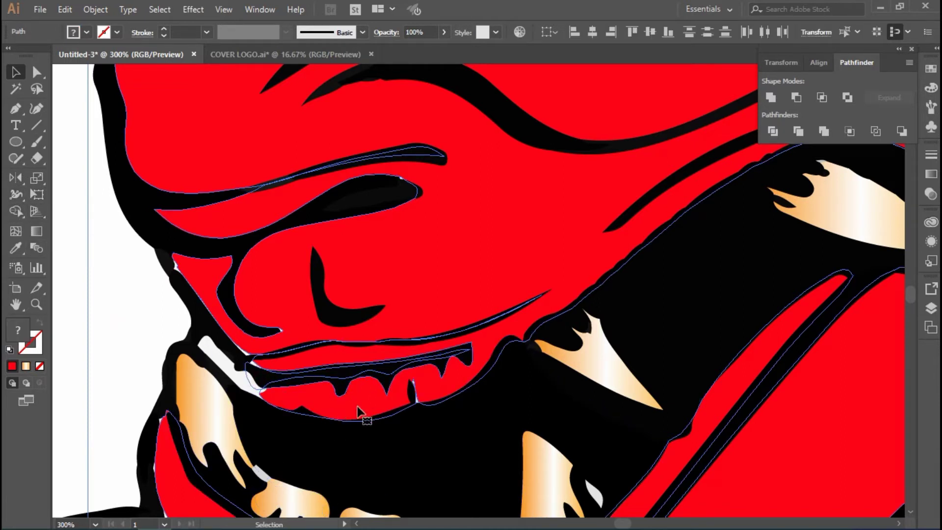
{"action": "left_click", "coordinate": [435, 462]}
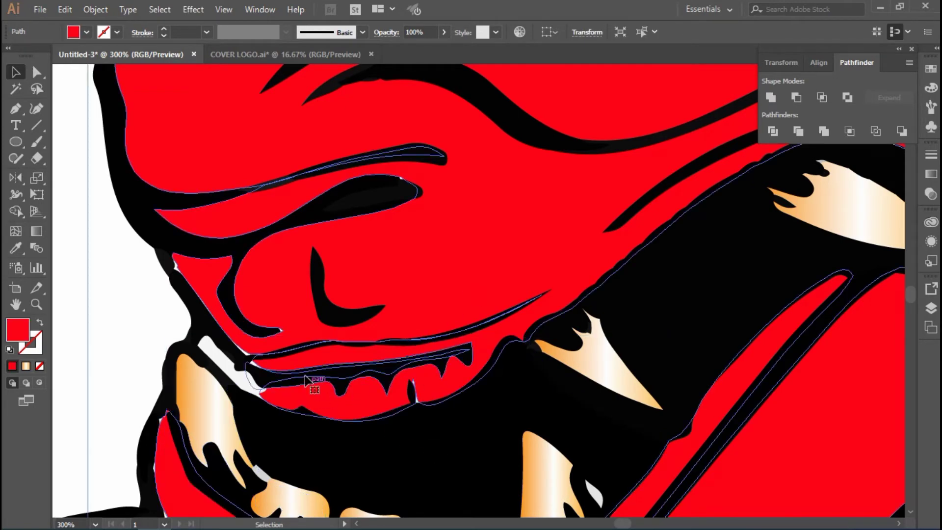
{"action": "left_click", "coordinate": [317, 425], "text": "shift"}
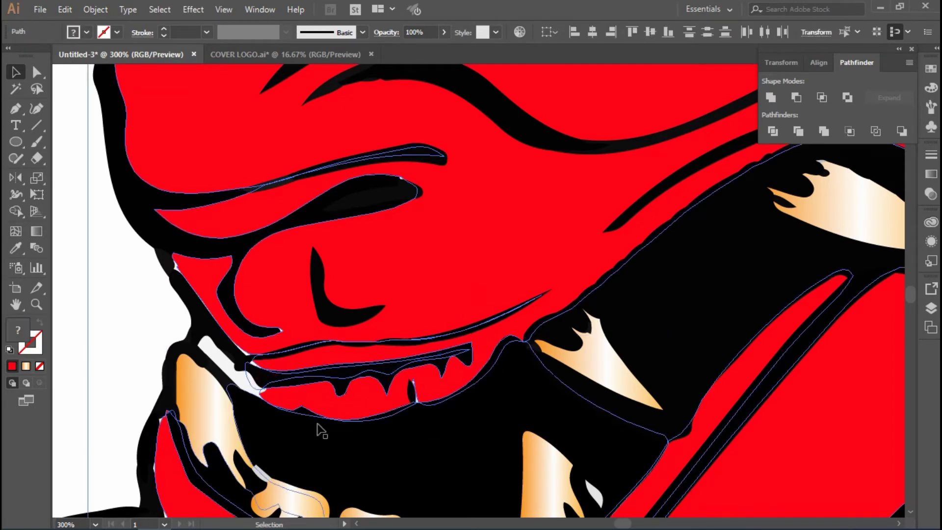
{"action": "left_click", "coordinate": [129, 274]}
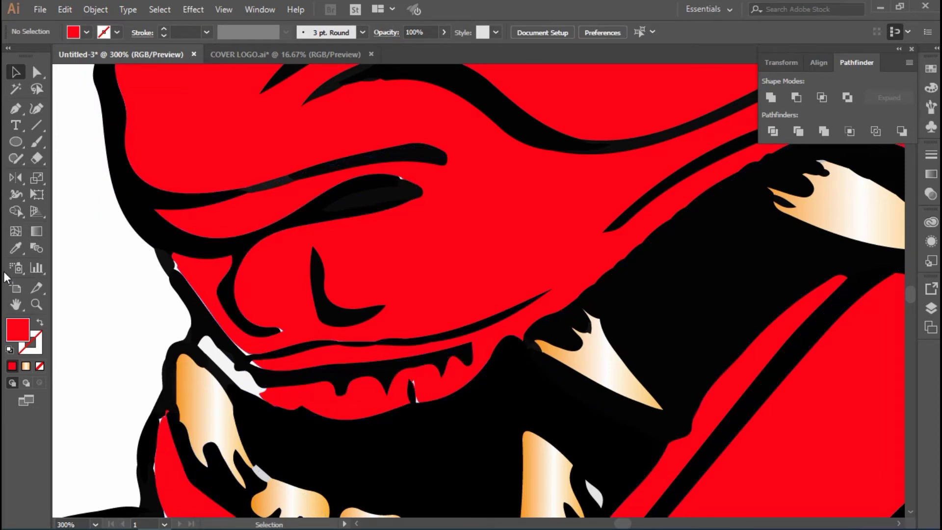
{"action": "left_click", "coordinate": [13, 111]}
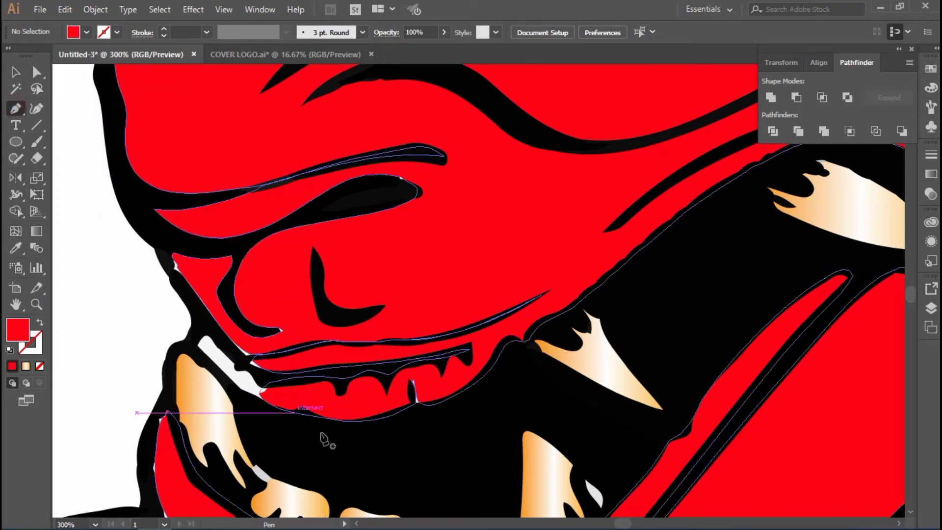
Set the fill colour to black in the Color Picker
{"action": "double_click", "coordinate": [19, 328]}
{"action": "left_click", "coordinate": [284, 336]}
{"action": "key", "text": "Return"}
{"action": "scroll", "coordinate": [351, 347], "scroll_direction": "up", "scroll_amount": 3}
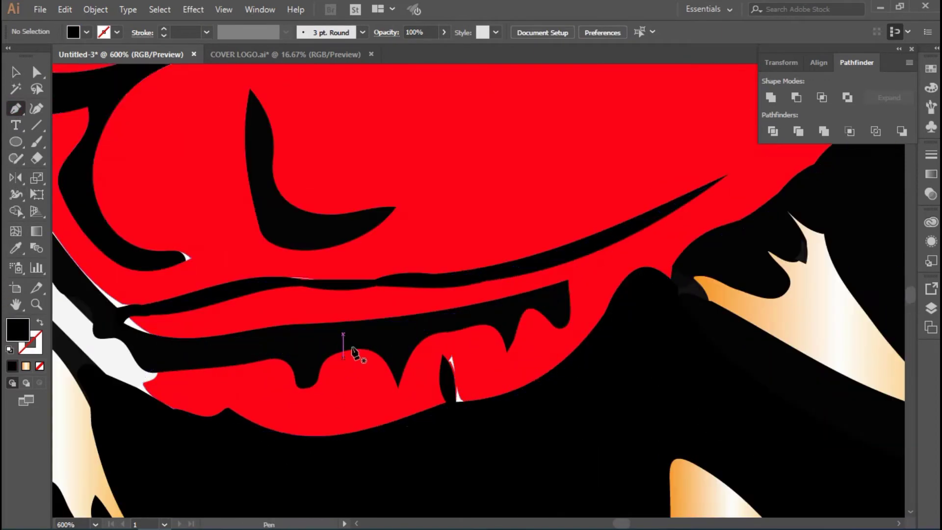
Pen-draw a closed curved path across the mouth interior along the red gum edge
{"action": "left_click_drag", "start_coordinate": [148, 360], "coordinate": [193, 368]}
{"action": "left_click_drag", "start_coordinate": [421, 381], "coordinate": [484, 383]}
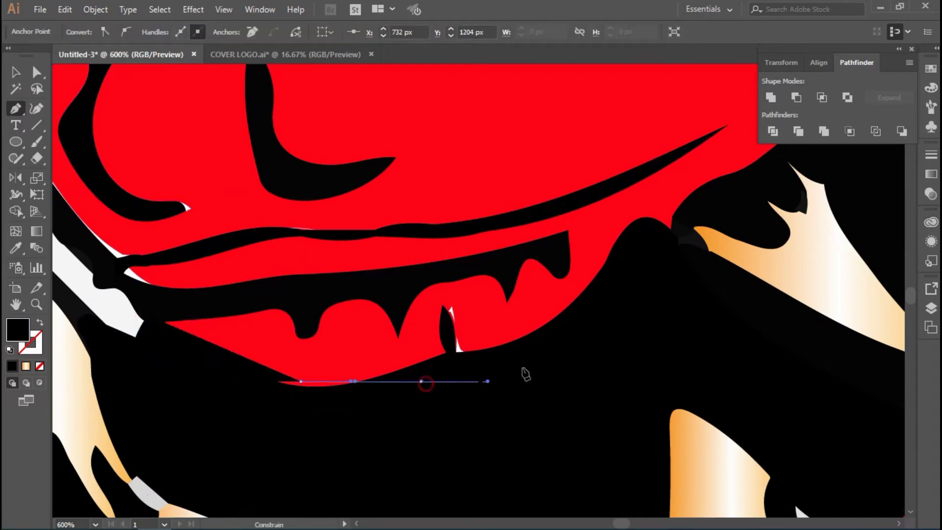
{"action": "left_click_drag", "start_coordinate": [573, 381], "coordinate": [574, 327]}
{"action": "left_click_drag", "start_coordinate": [574, 291], "coordinate": [633, 236]}
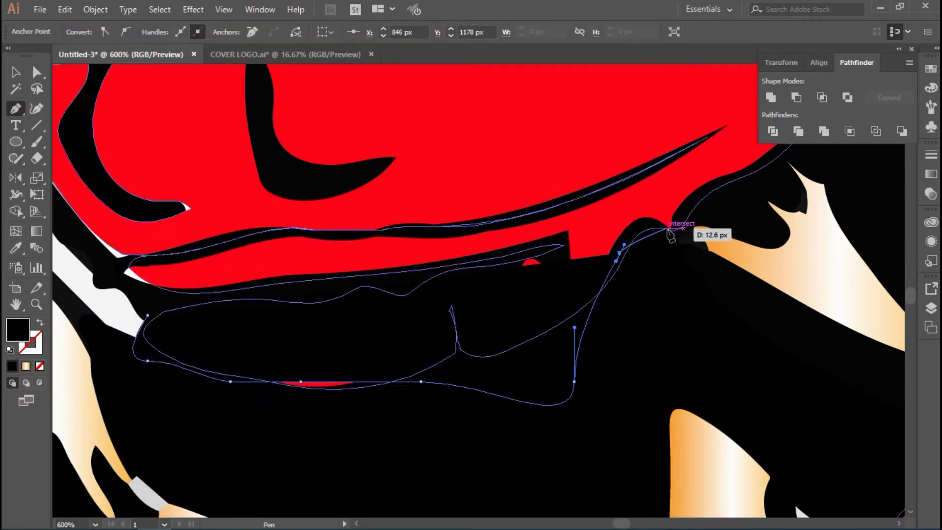
{"action": "left_click_drag", "start_coordinate": [569, 228], "coordinate": [595, 220]}
{"action": "left_click_drag", "start_coordinate": [505, 252], "coordinate": [498, 260]}
{"action": "left_click_drag", "start_coordinate": [240, 280], "coordinate": [139, 294]}
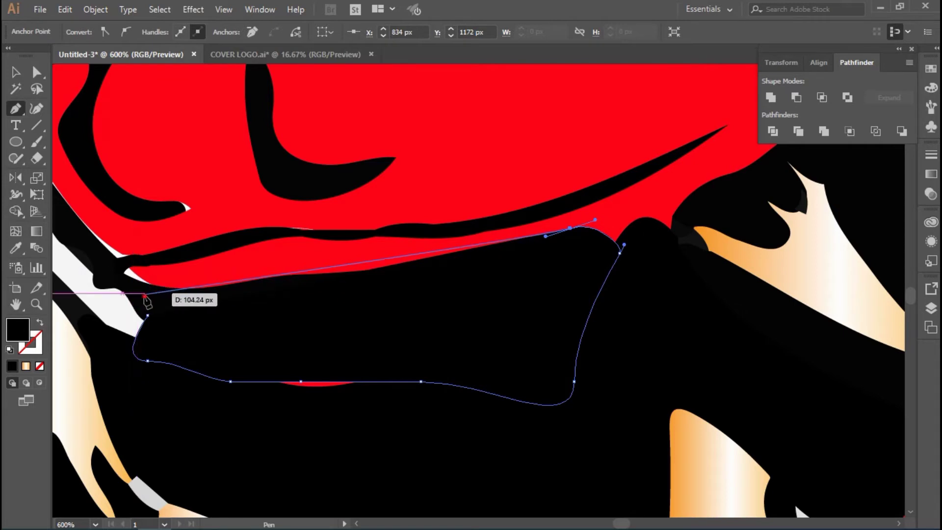
{"action": "scroll", "coordinate": [132, 300], "scroll_direction": "left", "scroll_amount": 3}
{"action": "key", "text": "ctrl+z"}
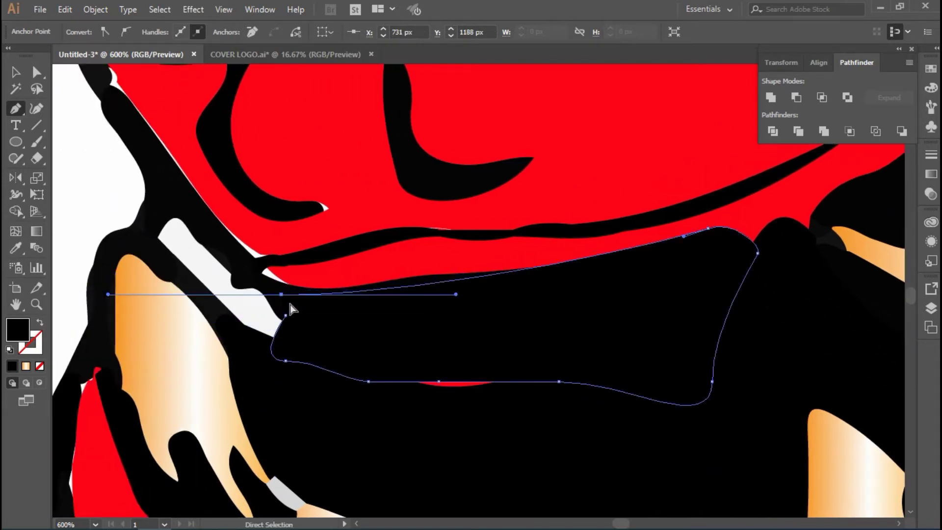
{"action": "mouse_move", "coordinate": [294, 286]}
{"action": "left_mouse_down"}
{"action": "mouse_move", "coordinate": [219, 267]}
{"action": "mouse_move", "coordinate": [217, 278]}
{"action": "left_mouse_up"}
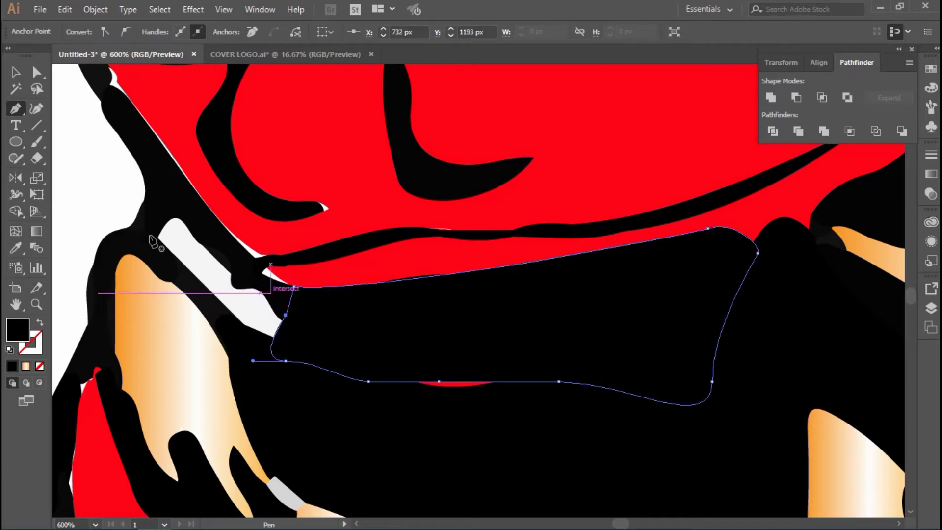
{"action": "key", "text": "v"}
{"action": "scroll", "coordinate": [220, 289], "scroll_direction": "down", "scroll_amount": 2}
Select the new black mouth shape and drag it up and left over the red gums
{"action": "key", "text": "a"}
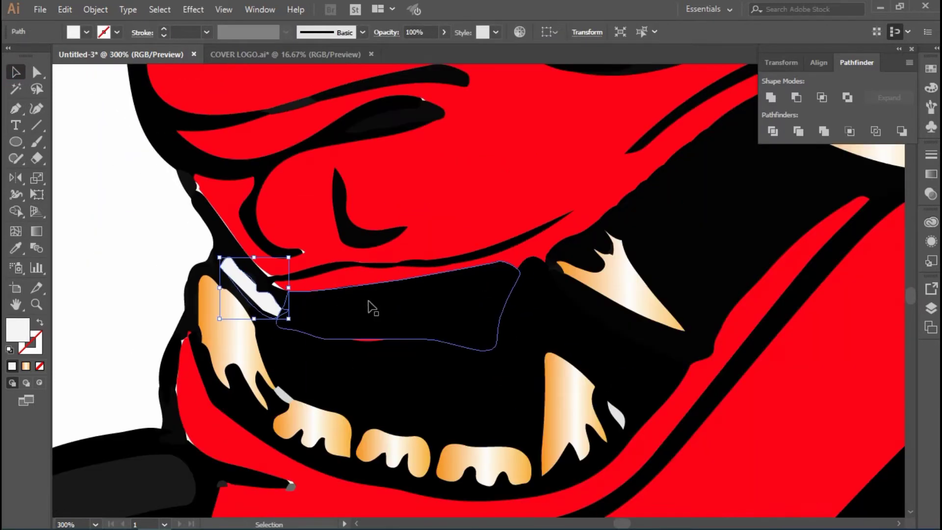
{"action": "left_click", "coordinate": [384, 340]}
{"action": "key", "text": "v"}
{"action": "key", "text": "ctrl+a"}
{"action": "scroll", "coordinate": [349, 336], "scroll_direction": "up", "scroll_amount": 3}
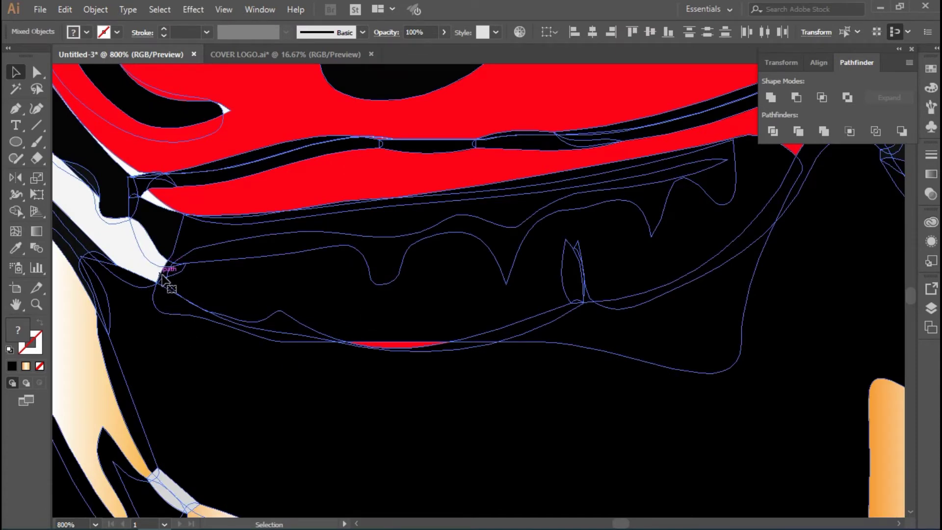
{"action": "scroll", "coordinate": [305, 289], "scroll_direction": "down", "scroll_amount": 3}
{"action": "left_click", "coordinate": [347, 301]}
{"action": "scroll", "coordinate": [307, 253], "scroll_direction": "up", "scroll_amount": 2}
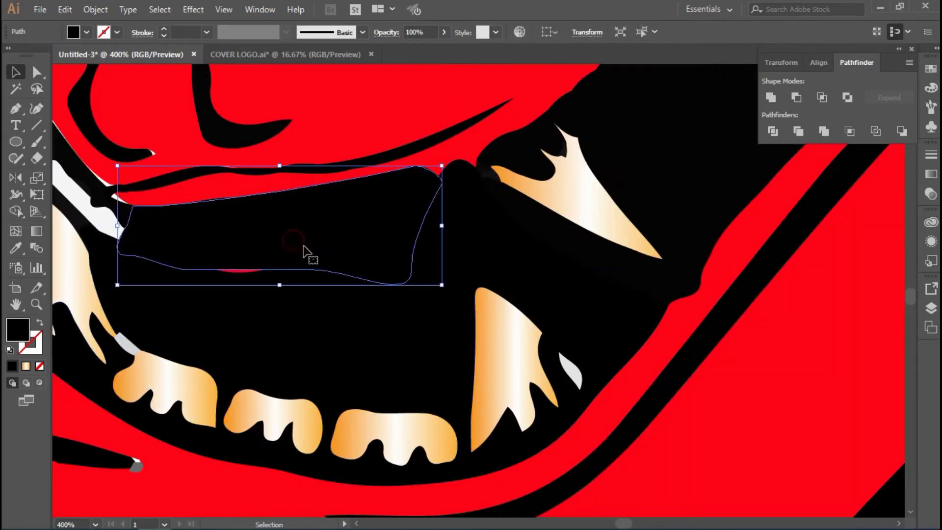
{"action": "left_click_drag", "start_coordinate": [370, 346], "coordinate": [354, 313]}
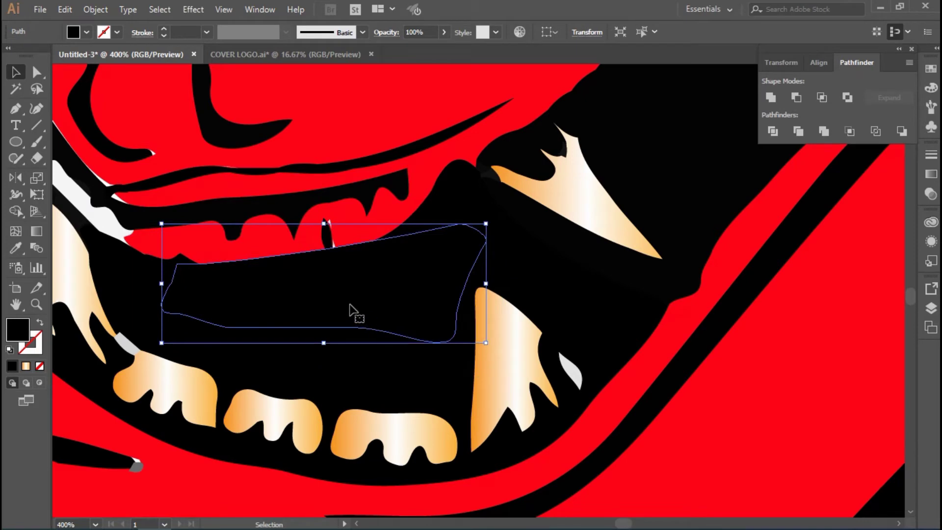
Fine-tune the black and inner-mouth shapes up-left over the gums, and show Layer 1's objects in Layers
{"action": "left_click", "coordinate": [252, 237], "text": "shift"}
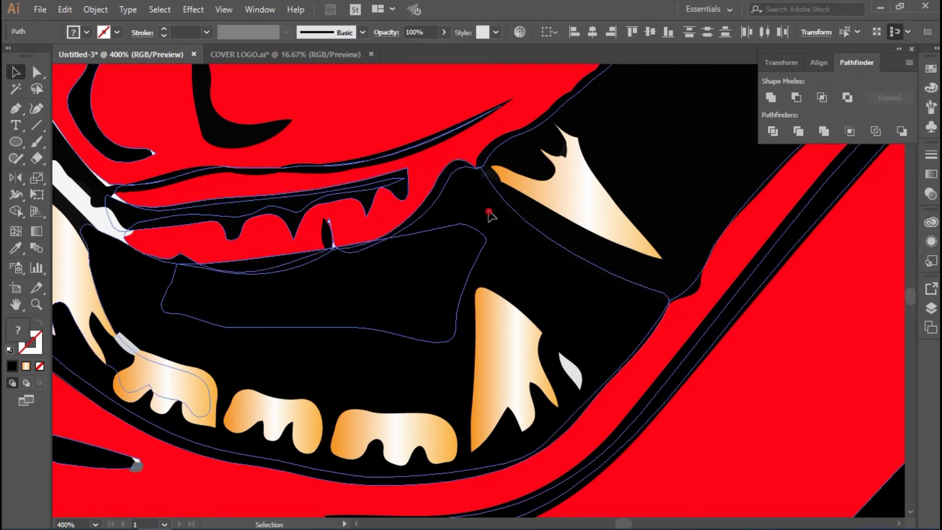
{"action": "left_click", "coordinate": [349, 289]}
{"action": "left_click_drag", "start_coordinate": [349, 288], "coordinate": [283, 232]}
{"action": "left_click", "coordinate": [242, 271]}
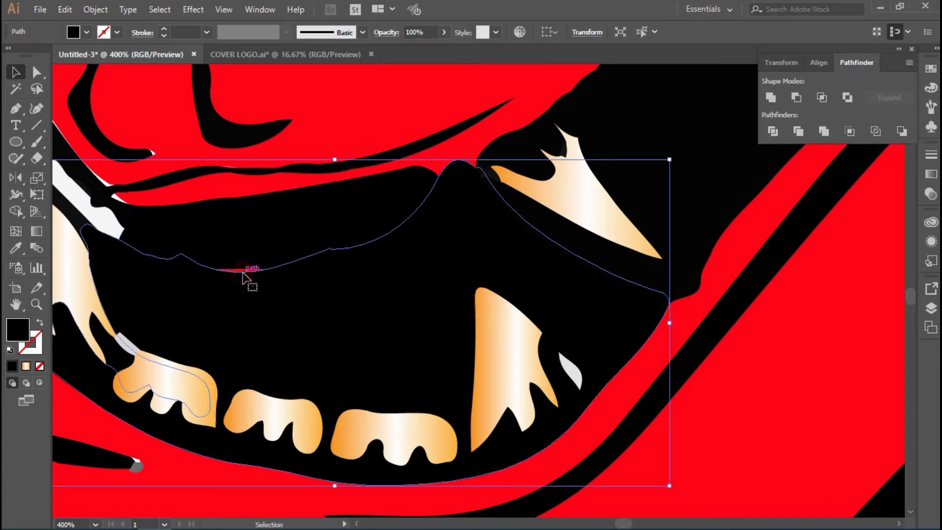
{"action": "left_click_drag", "start_coordinate": [242, 271], "coordinate": [242, 231]}
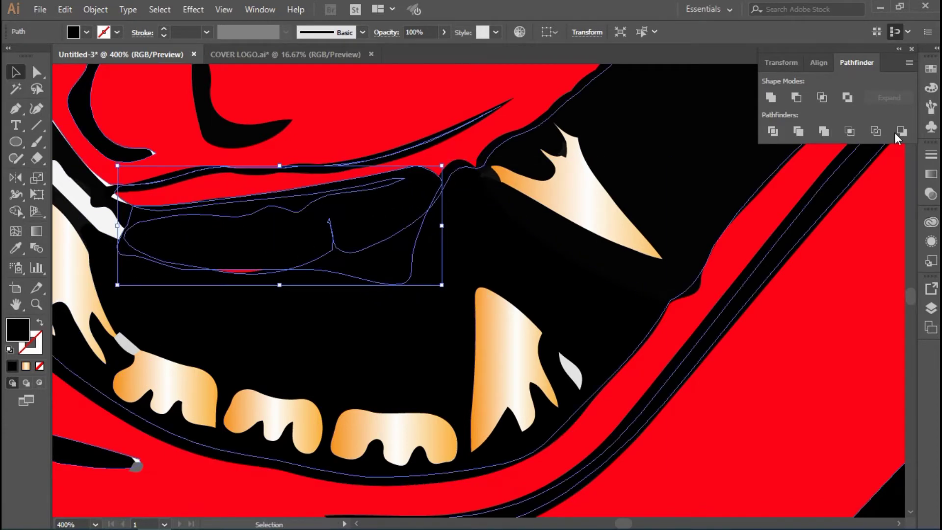
{"action": "left_click", "coordinate": [930, 308]}
{"action": "left_click", "coordinate": [791, 306]}
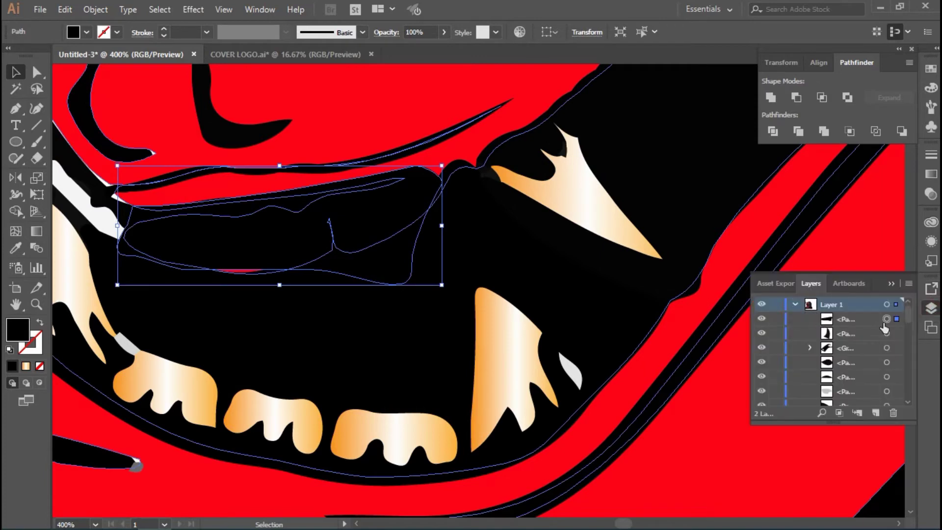
Hide the black mouth and upper-lip paths in Layers and select the mouth and gum paths
{"action": "left_click", "coordinate": [762, 319]}
{"action": "double_click", "coordinate": [166, 228]}
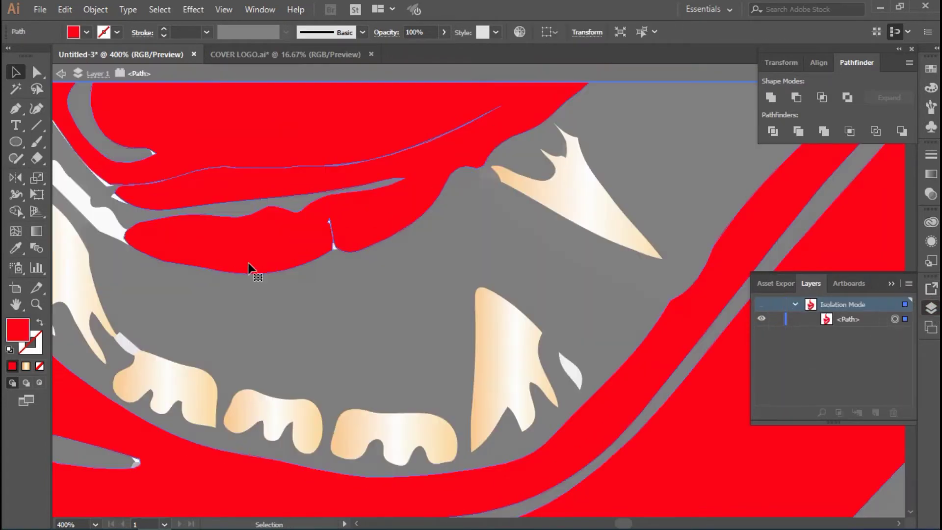
{"action": "double_click", "coordinate": [330, 315]}
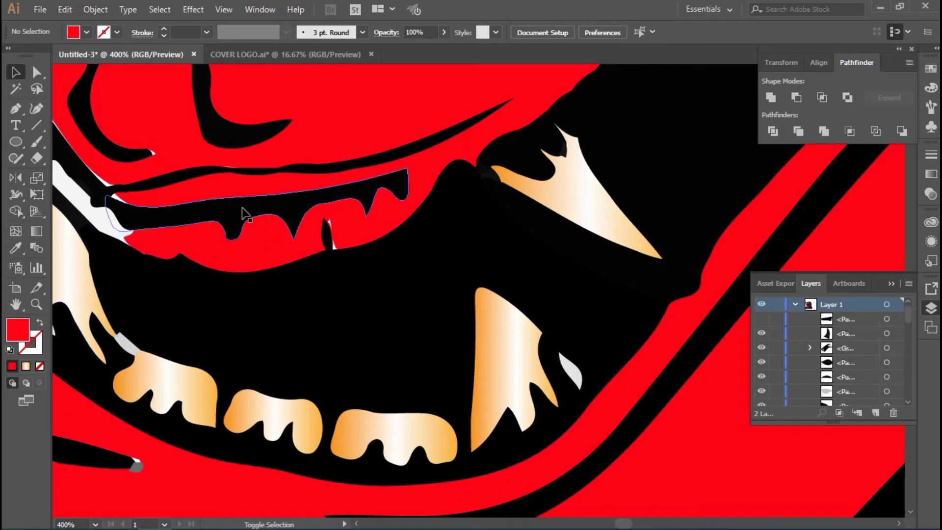
{"action": "left_click", "coordinate": [127, 227]}
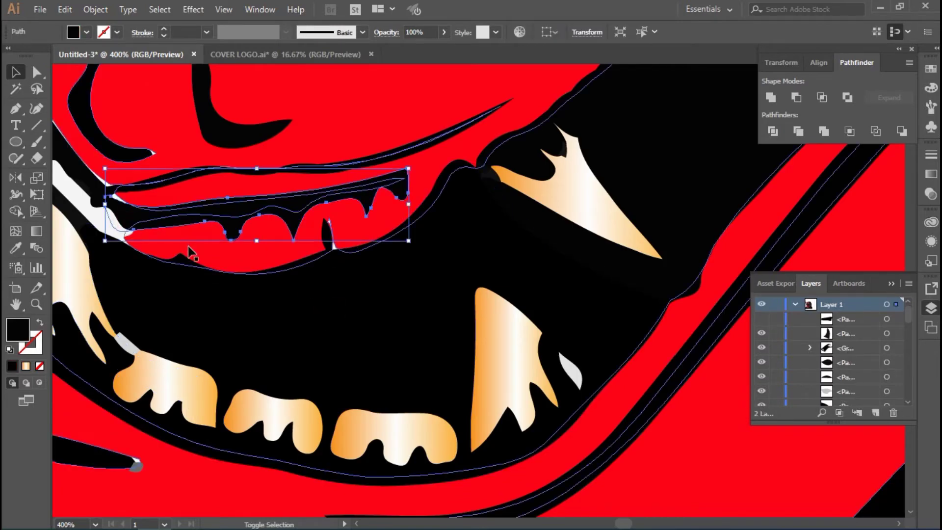
{"action": "left_click", "coordinate": [763, 320]}
{"action": "scroll", "coordinate": [180, 262], "scroll_direction": "up", "scroll_amount": 3}
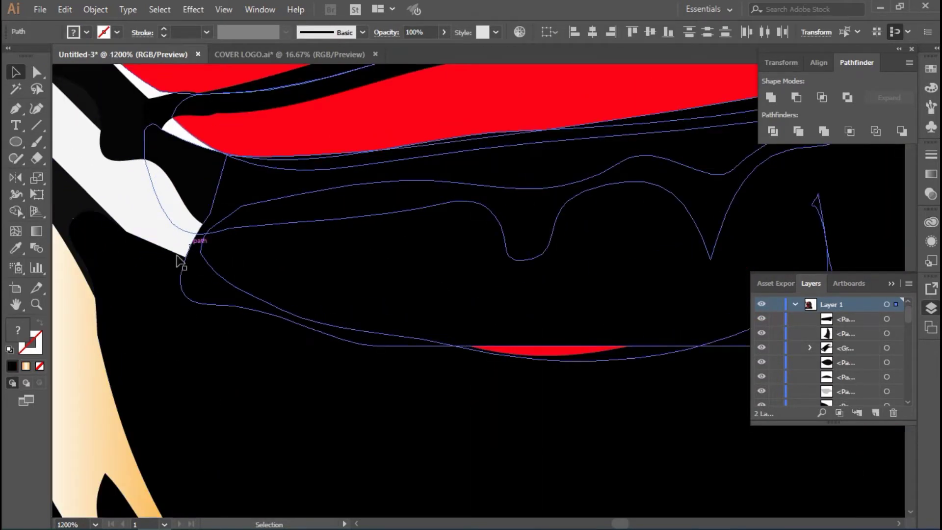
{"action": "scroll", "coordinate": [401, 241], "scroll_direction": "down", "scroll_amount": 1}
Merge the upper gum regions into one shape with the Shape Builder tool, then zoom out and deselect
{"action": "left_click", "coordinate": [14, 212]}
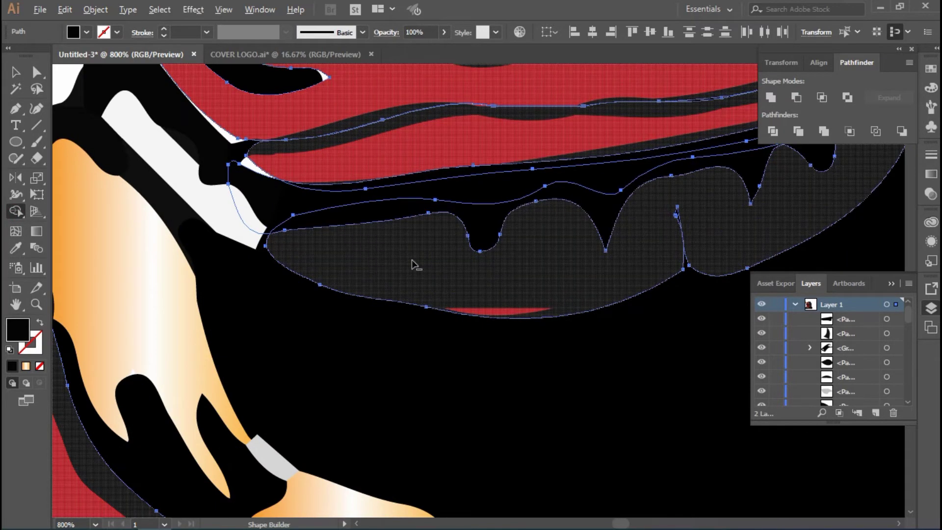
{"action": "left_click", "coordinate": [387, 270]}
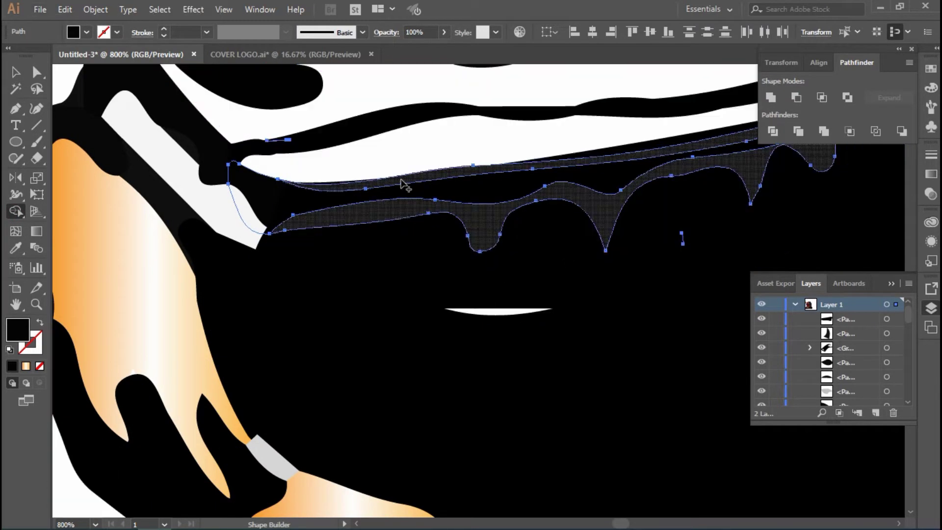
{"action": "scroll", "coordinate": [425, 193], "scroll_direction": "up", "scroll_amount": 2}
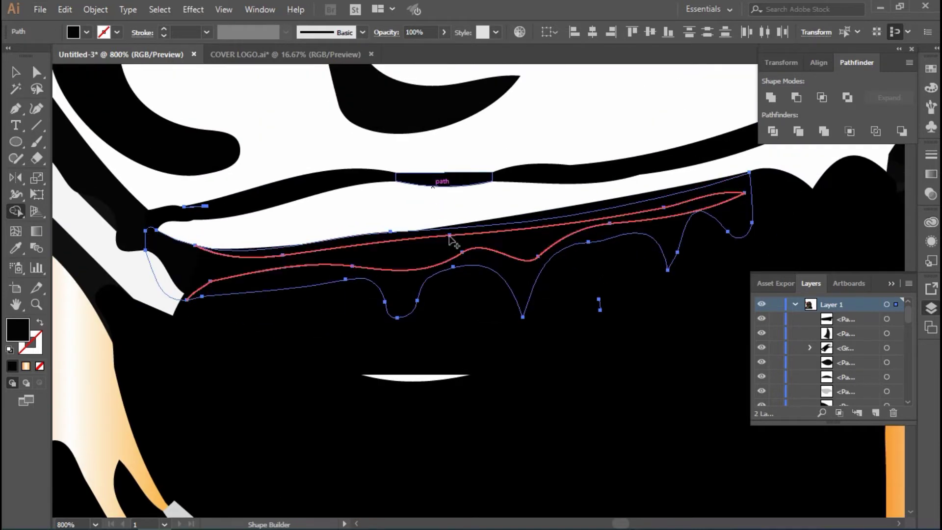
{"action": "key", "text": "v"}
{"action": "key", "text": "ctrl+minus"}
{"action": "key", "text": "ctrl+minus"}
{"action": "left_click", "coordinate": [362, 337]}
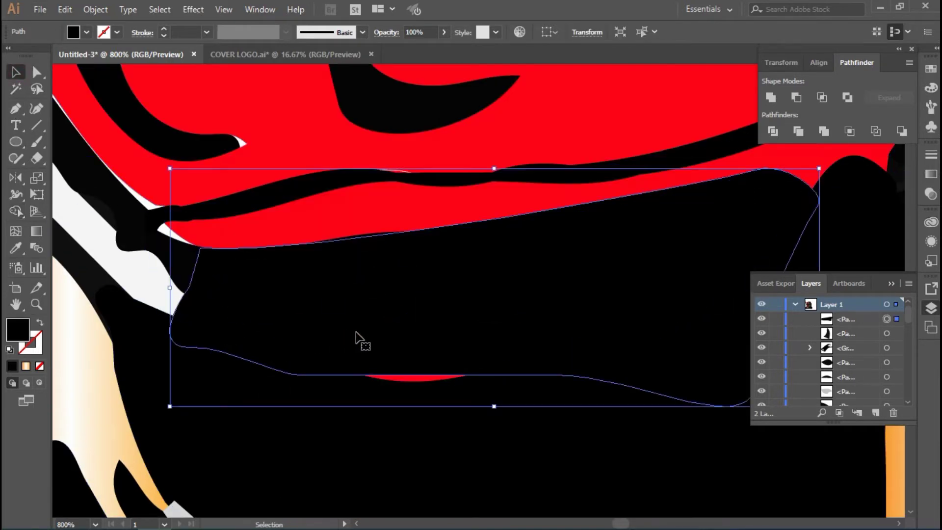
{"action": "key", "text": "ctrl+shift+a"}
{"action": "key", "text": "ctrl+minus"}
{"action": "key", "text": "ctrl+minus"}
{"action": "left_click", "coordinate": [221, 320]}
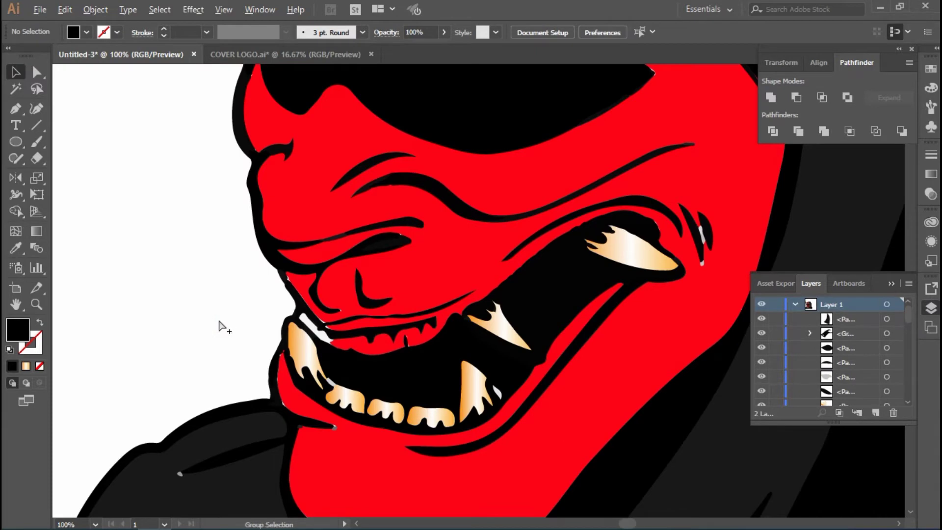
Zoom out to the whole artwork and collapse Layer 1 in the Layers panel
{"action": "key", "text": "ctrl+minus"}
{"action": "key", "text": "ctrl+minus"}
{"action": "key", "text": "ctrl+minus"}
{"action": "scroll", "coordinate": [185, 336], "scroll_direction": "left", "scroll_amount": 5}
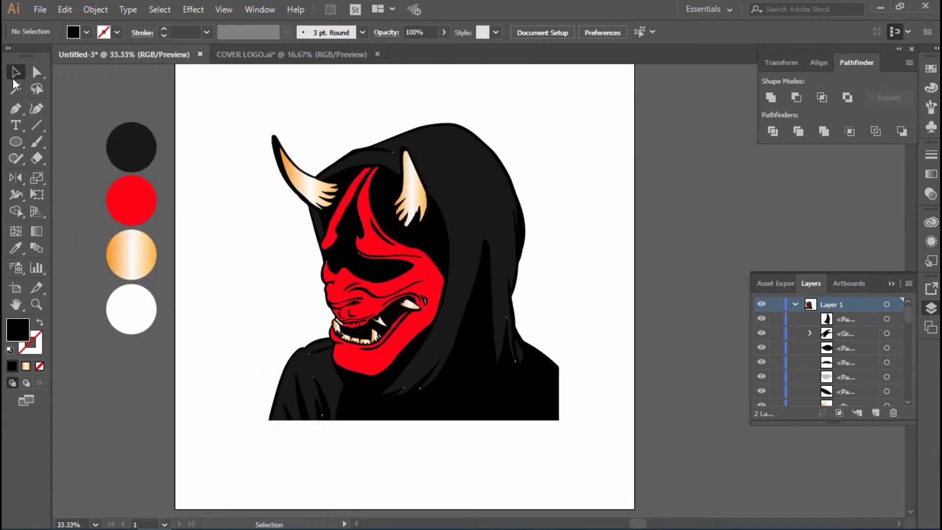
{"action": "scroll", "coordinate": [166, 223], "scroll_direction": "up", "scroll_amount": 1}
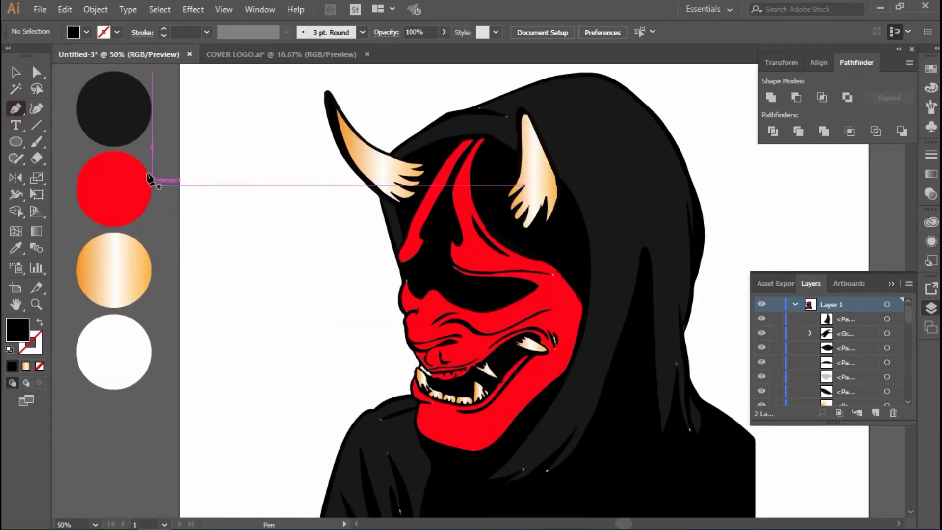
{"action": "left_click", "coordinate": [793, 304]}
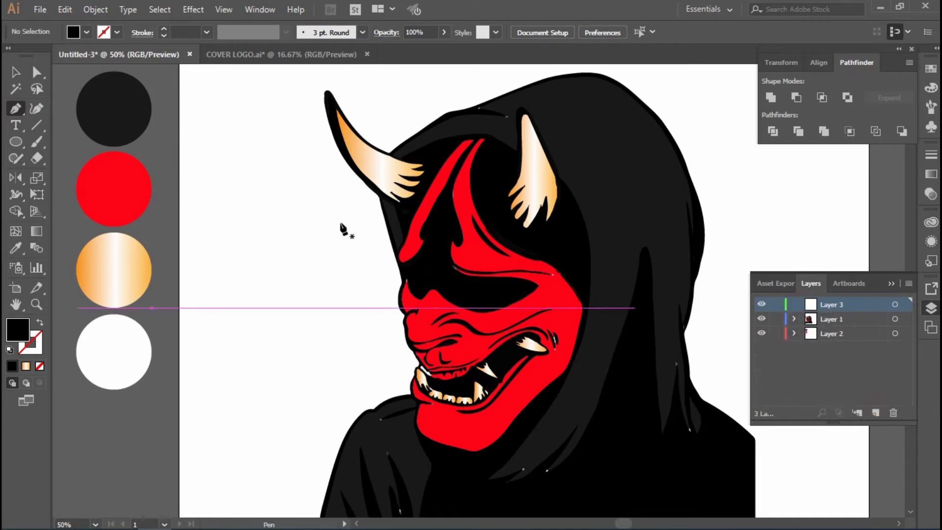
{"action": "scroll", "coordinate": [422, 290], "scroll_direction": "up", "scroll_amount": 4}
{"action": "scroll", "coordinate": [392, 220], "scroll_direction": "down", "scroll_amount": 1}
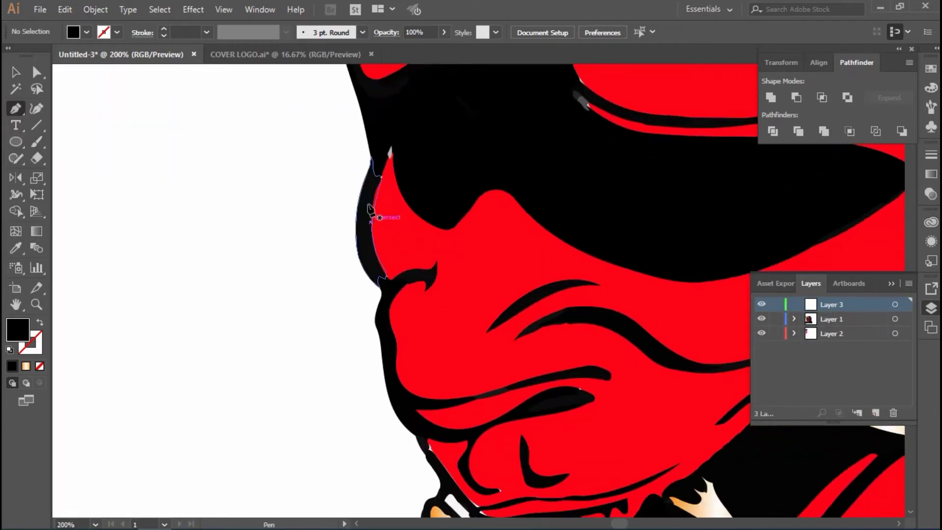
Start an outline along the nose edge down to the nostril, then undo it
{"action": "left_click", "coordinate": [374, 178]}
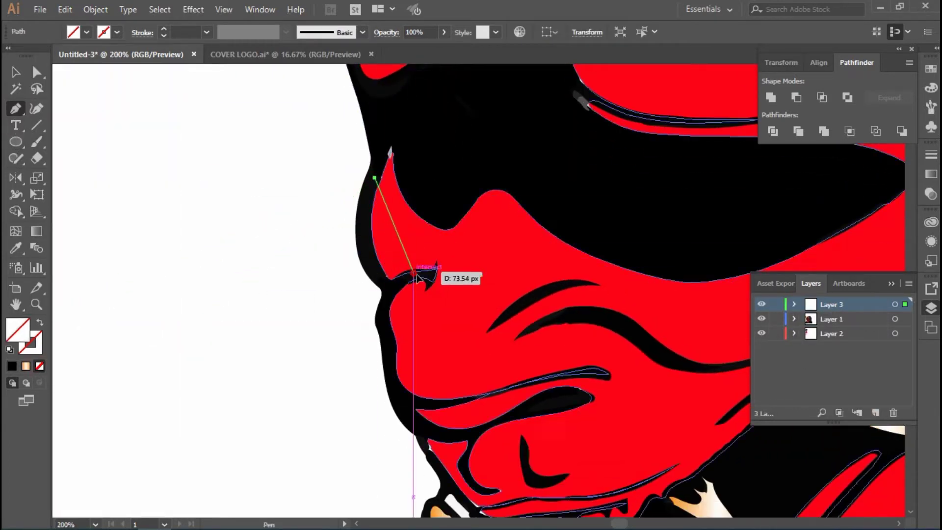
{"action": "left_click_drag", "start_coordinate": [430, 268], "coordinate": [420, 273]}
{"action": "key", "text": "ctrl+z"}
{"action": "scroll", "coordinate": [319, 250], "scroll_direction": "down", "scroll_amount": 2}
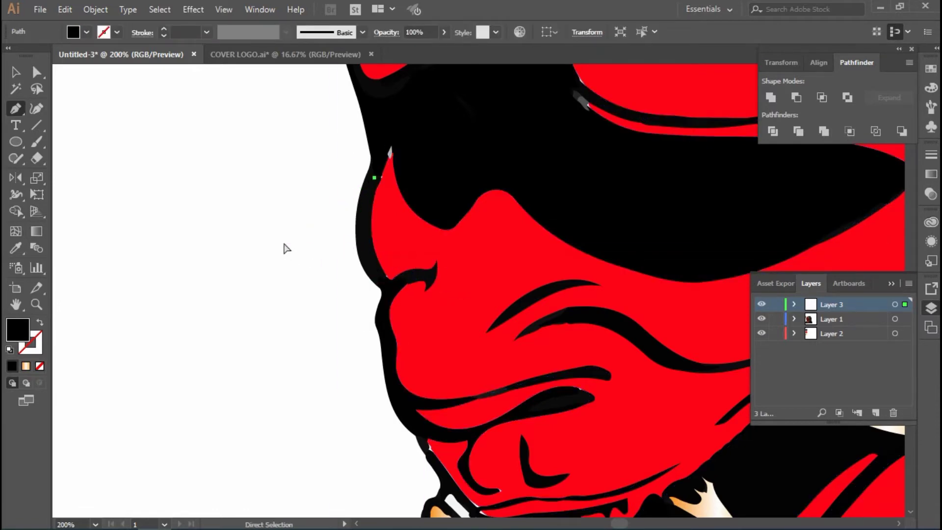
{"action": "key", "text": "ctrl+z"}
{"action": "scroll", "coordinate": [392, 255], "scroll_direction": "down", "scroll_amount": 5}
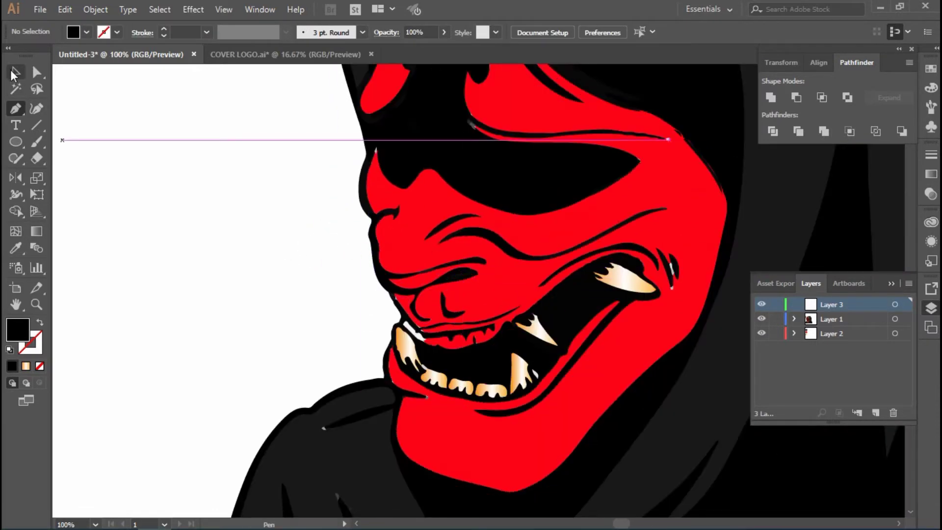
Select the dark crease above the mouth together with its two neighbouring creases
{"action": "key", "text": "v"}
{"action": "scroll", "coordinate": [448, 305], "scroll_direction": "up", "scroll_amount": 3}
{"action": "left_click", "coordinate": [475, 211]}
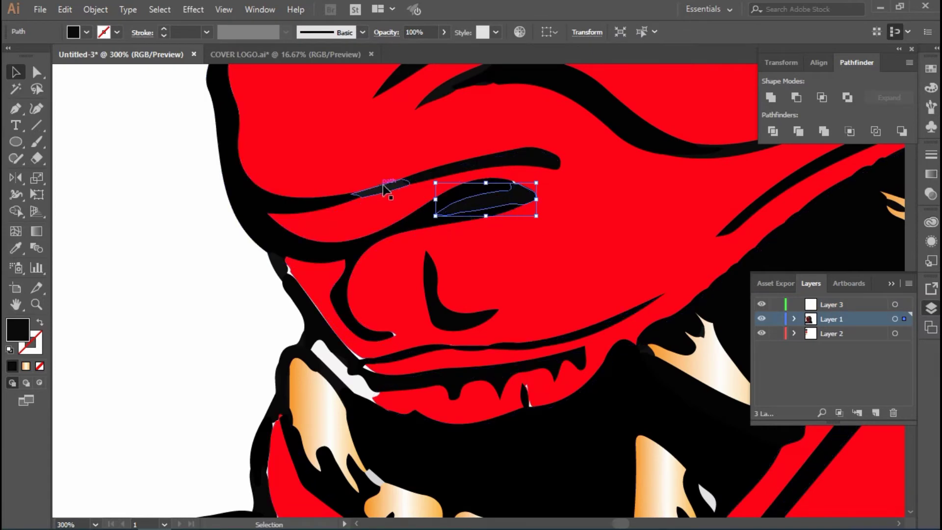
{"action": "left_click", "coordinate": [388, 193]}
{"action": "left_click", "coordinate": [491, 199], "text": "shift"}
{"action": "scroll", "coordinate": [396, 316], "scroll_direction": "down", "scroll_amount": 1}
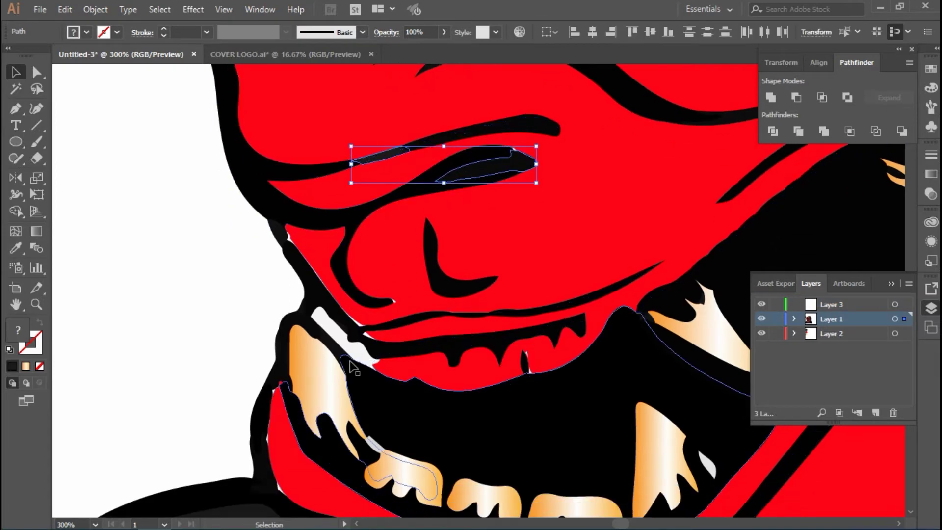
Add the lower fang, its black outline, the lip outline and the upper fang to the selection
{"action": "left_click", "coordinate": [309, 328], "text": "shift"}
{"action": "left_click", "coordinate": [306, 342], "text": "shift"}
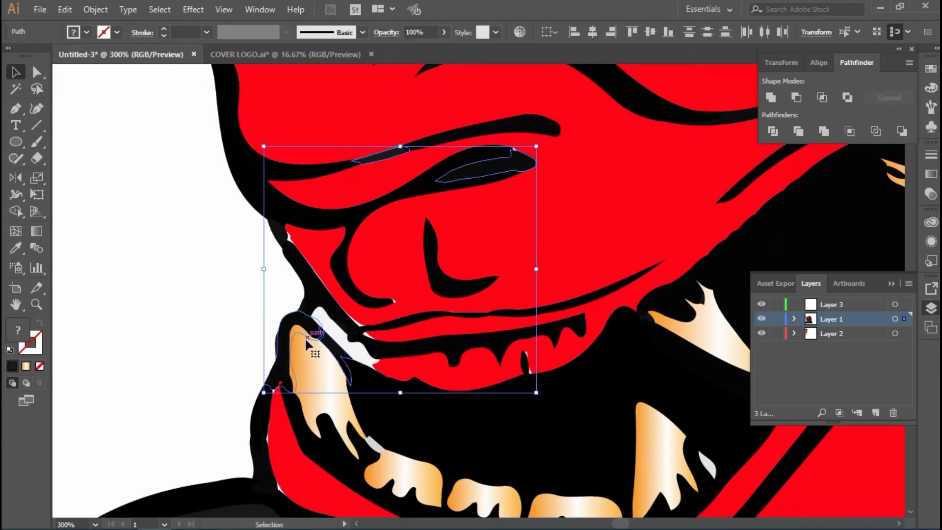
{"action": "scroll", "coordinate": [343, 344], "scroll_direction": "down", "scroll_amount": 2}
{"action": "left_click", "coordinate": [260, 392], "text": "shift"}
{"action": "scroll", "coordinate": [343, 344], "scroll_direction": "down", "scroll_amount": 2}
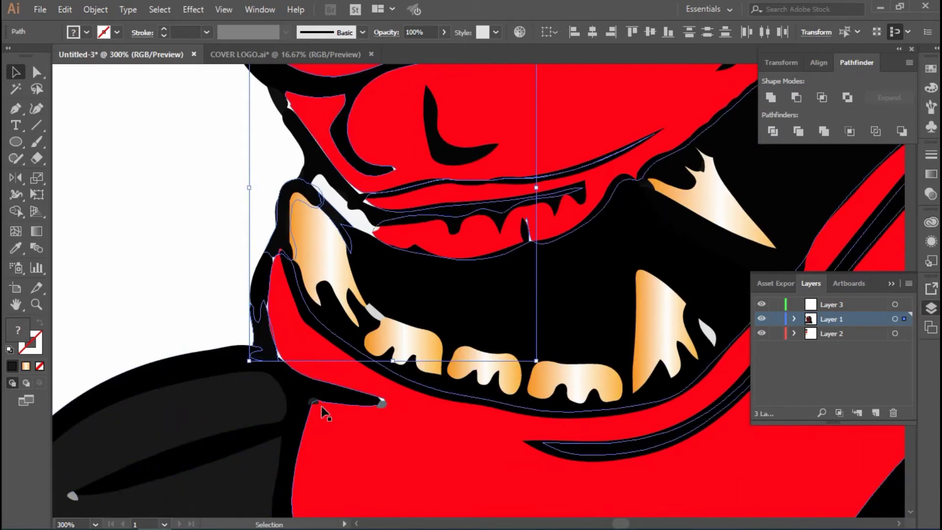
{"action": "scroll", "coordinate": [384, 401], "scroll_direction": "up", "scroll_amount": 1}
{"action": "scroll", "coordinate": [468, 267], "scroll_direction": "up", "scroll_amount": 1}
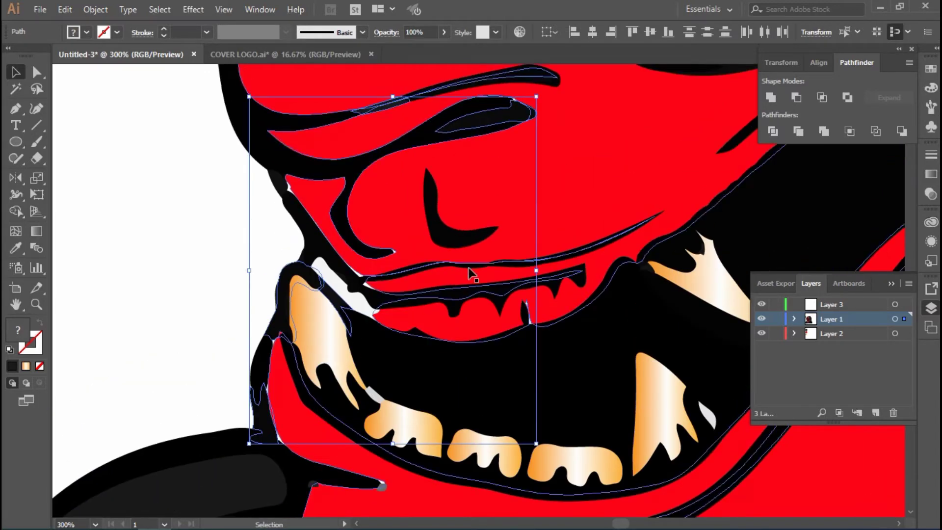
{"action": "left_click", "coordinate": [648, 272], "text": "shift"}
{"action": "scroll", "coordinate": [478, 263], "scroll_direction": "up", "scroll_amount": 2}
{"action": "scroll", "coordinate": [351, 273], "scroll_direction": "up", "scroll_amount": 1}
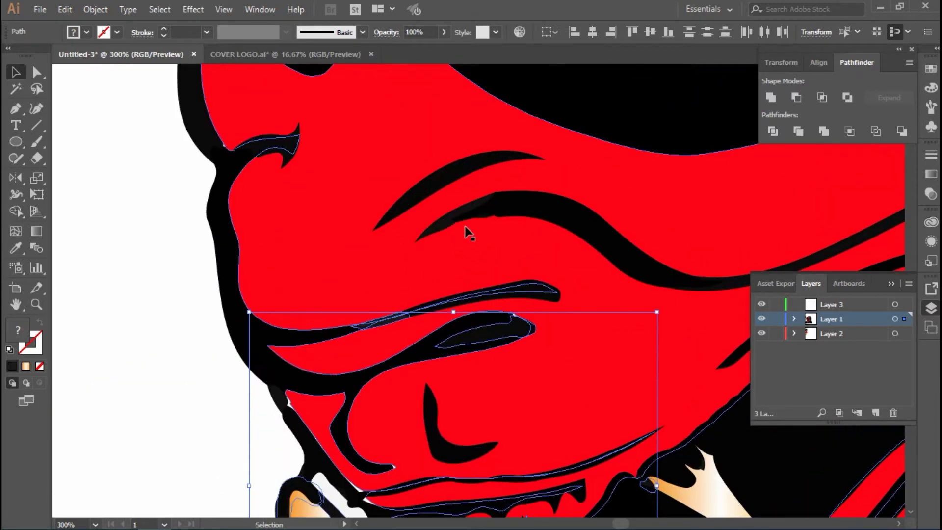
Add the upper-face crease, nostril hook, left face outline, horn strip and eye crease to the selection
{"action": "left_click", "coordinate": [466, 218], "text": "shift"}
{"action": "scroll", "coordinate": [200, 178], "scroll_direction": "up", "scroll_amount": 1}
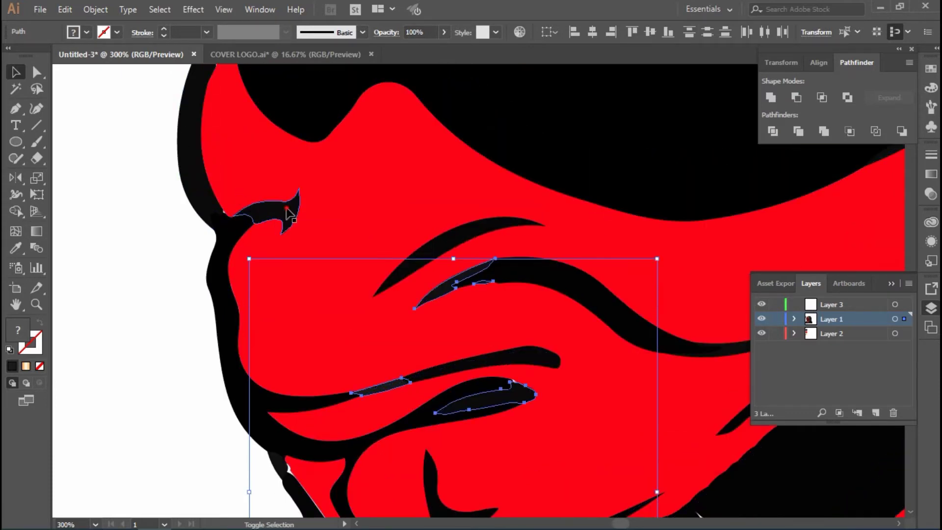
{"action": "left_click", "coordinate": [277, 211], "text": "shift"}
{"action": "scroll", "coordinate": [211, 220], "scroll_direction": "up", "scroll_amount": 1}
{"action": "scroll", "coordinate": [201, 245], "scroll_direction": "up", "scroll_amount": 1}
{"action": "left_click", "coordinate": [201, 245], "text": "shift"}
{"action": "scroll", "coordinate": [211, 235], "scroll_direction": "up", "scroll_amount": 1}
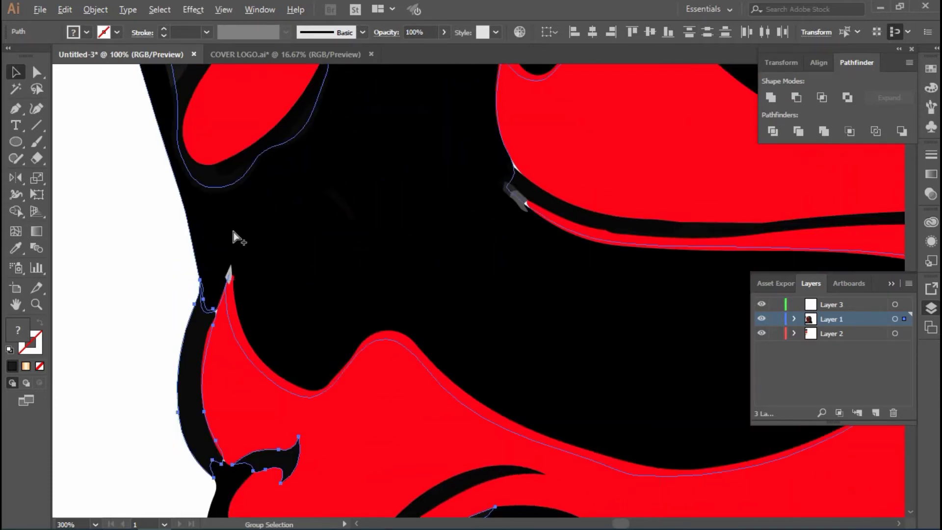
{"action": "scroll", "coordinate": [239, 239], "scroll_direction": "down", "scroll_amount": 4}
{"action": "left_click", "coordinate": [223, 177], "text": "shift"}
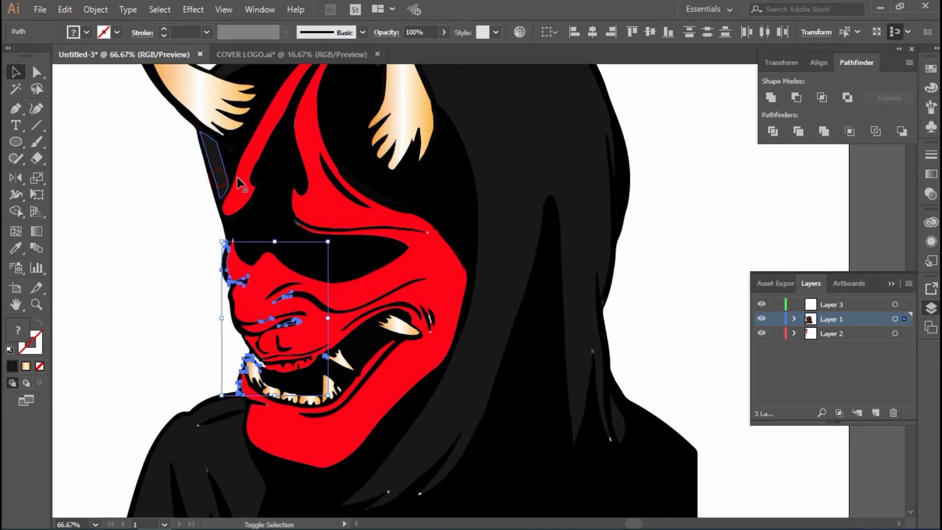
{"action": "scroll", "coordinate": [294, 191], "scroll_direction": "up", "scroll_amount": 4}
{"action": "scroll", "coordinate": [326, 253], "scroll_direction": "down", "scroll_amount": 2}
{"action": "scroll", "coordinate": [326, 252], "scroll_direction": "down", "scroll_amount": 2}
{"action": "scroll", "coordinate": [343, 336], "scroll_direction": "up", "scroll_amount": 1}
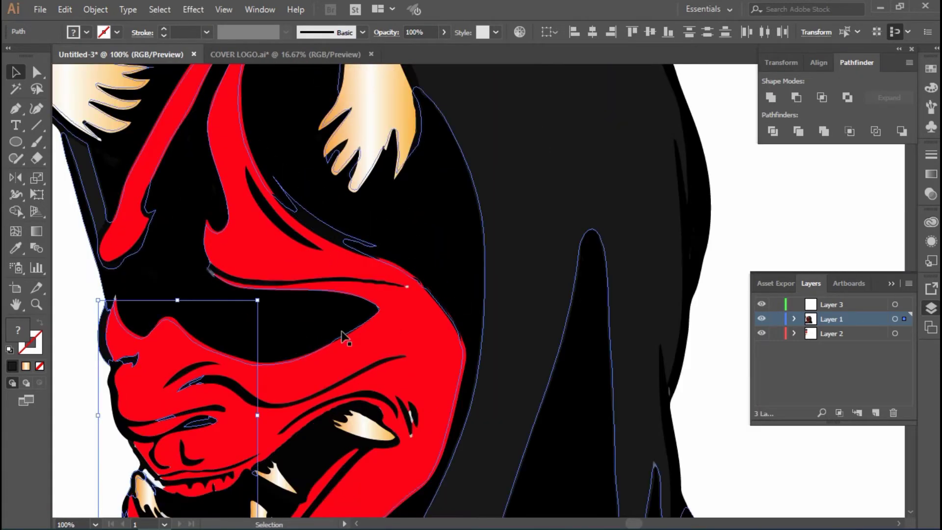
{"action": "scroll", "coordinate": [448, 307], "scroll_direction": "up", "scroll_amount": 1}
{"action": "scroll", "coordinate": [448, 307], "scroll_direction": "up", "scroll_amount": 1}
{"action": "left_click", "coordinate": [389, 268]}
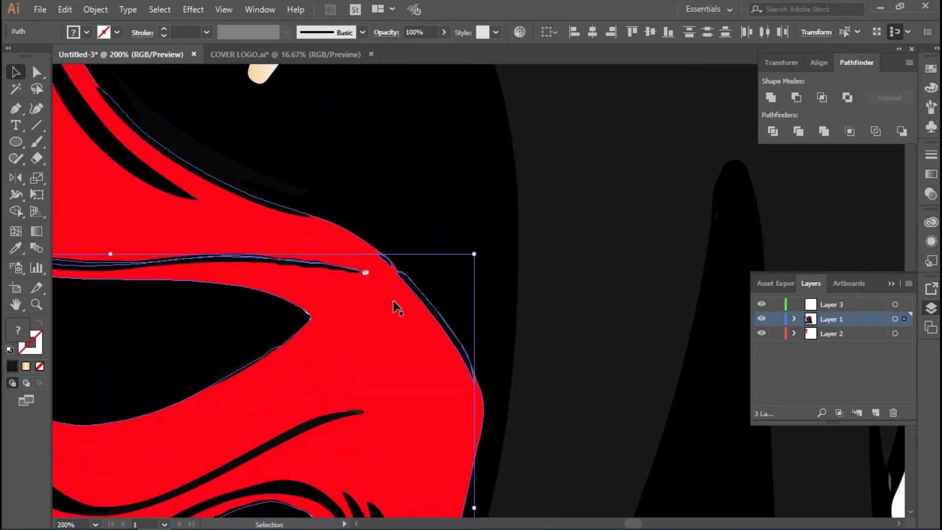
{"action": "scroll", "coordinate": [393, 301], "scroll_direction": "down", "scroll_amount": 1}
{"action": "scroll", "coordinate": [308, 307], "scroll_direction": "down", "scroll_amount": 1}
Fill the selected crease shapes with black using the Eyedropper, then clear the selection
{"action": "key", "text": "i"}
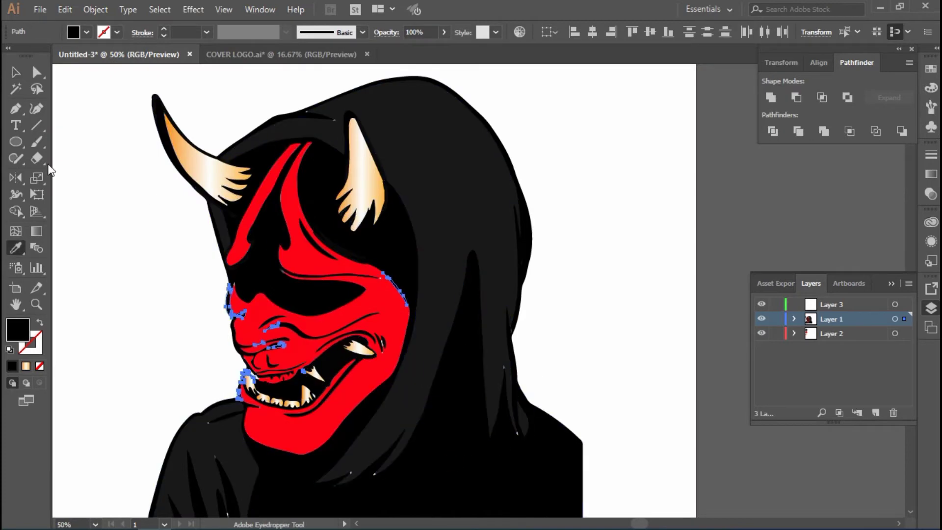
{"action": "left_click", "coordinate": [16, 73]}
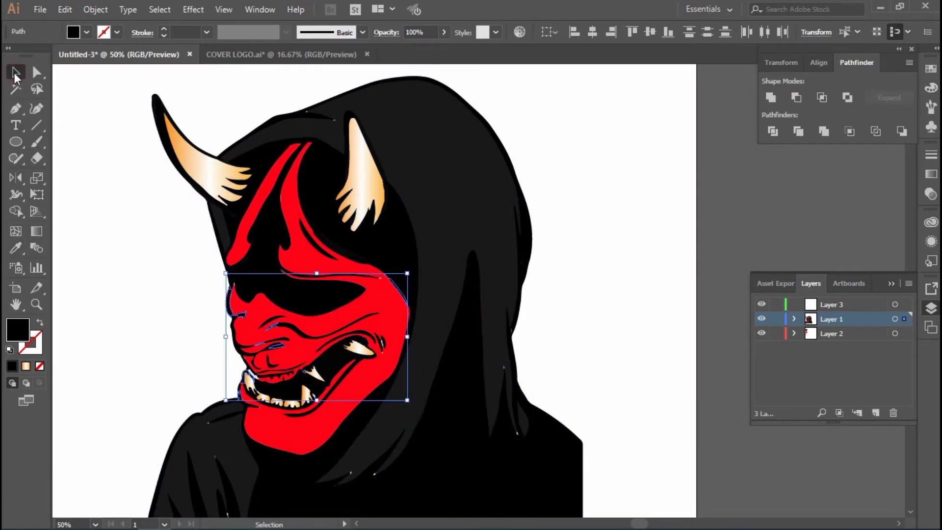
{"action": "left_click", "coordinate": [145, 227]}
{"action": "scroll", "coordinate": [255, 269], "scroll_direction": "up", "scroll_amount": 1}
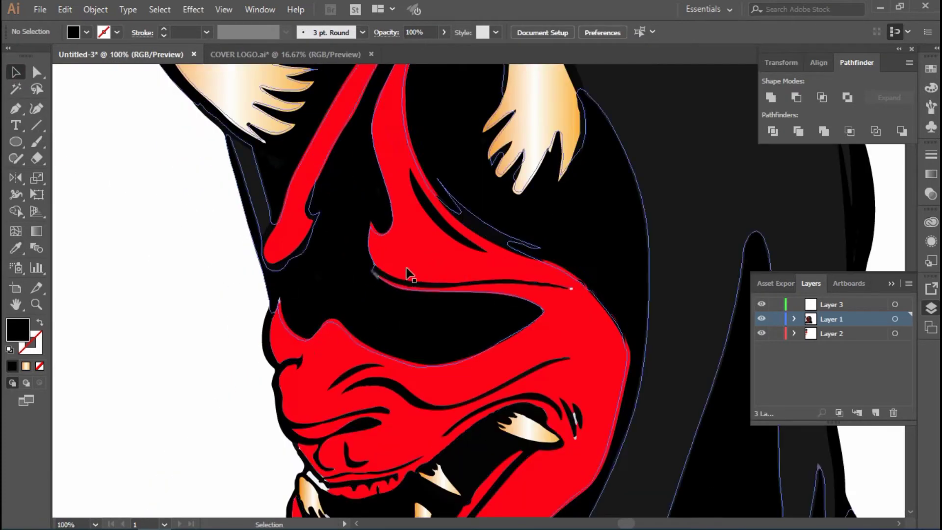
Fill the small grey sliver by the nose ridge with the nearby black
{"action": "left_click", "coordinate": [375, 277]}
{"action": "scroll", "coordinate": [377, 265], "scroll_direction": "up", "scroll_amount": 5}
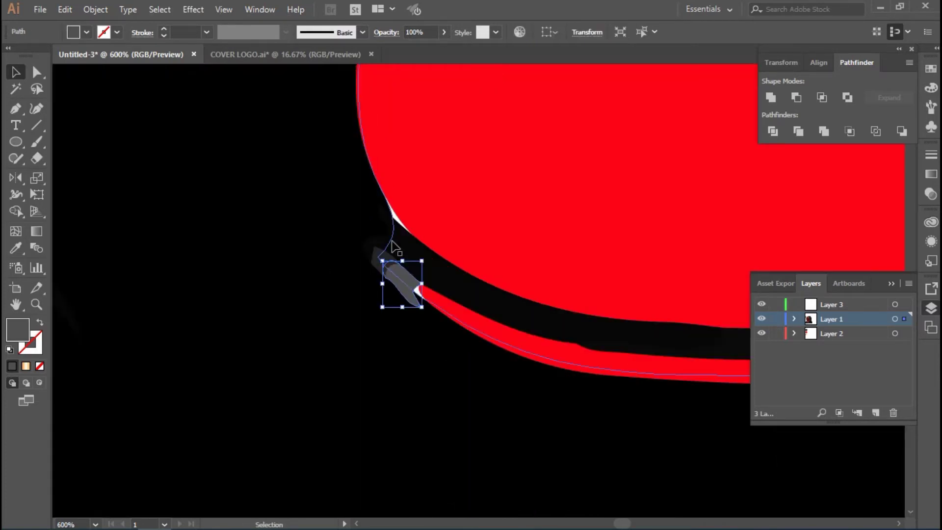
{"action": "scroll", "coordinate": [496, 299], "scroll_direction": "down", "scroll_amount": 4}
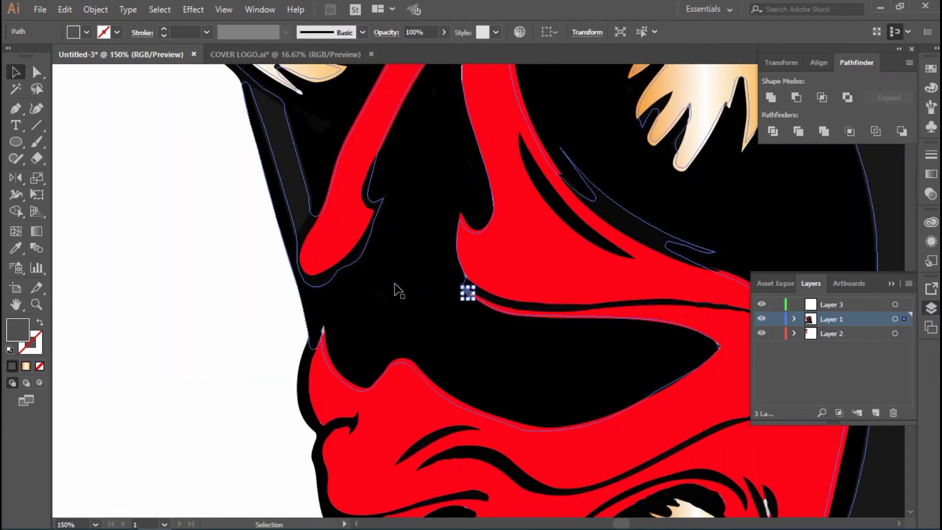
{"action": "left_click", "coordinate": [415, 280]}
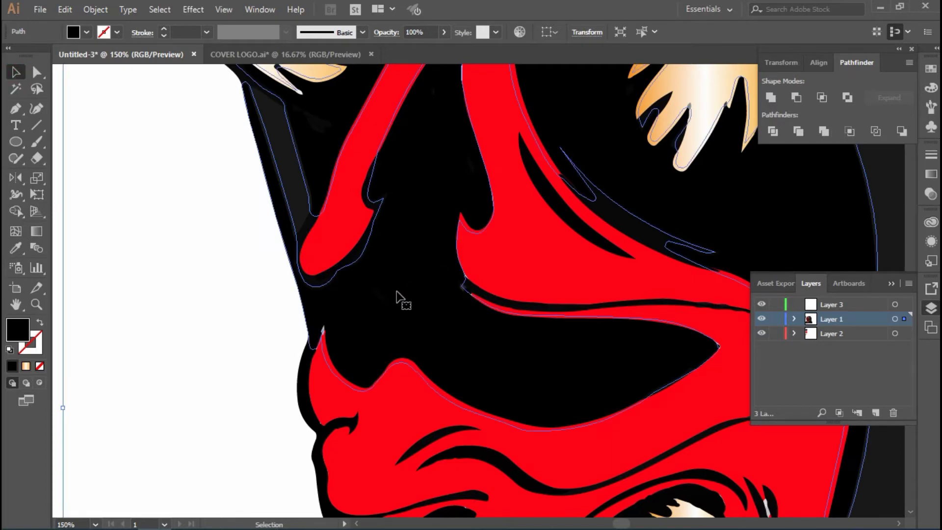
{"action": "left_click_drag", "start_coordinate": [395, 307], "coordinate": [377, 294]}
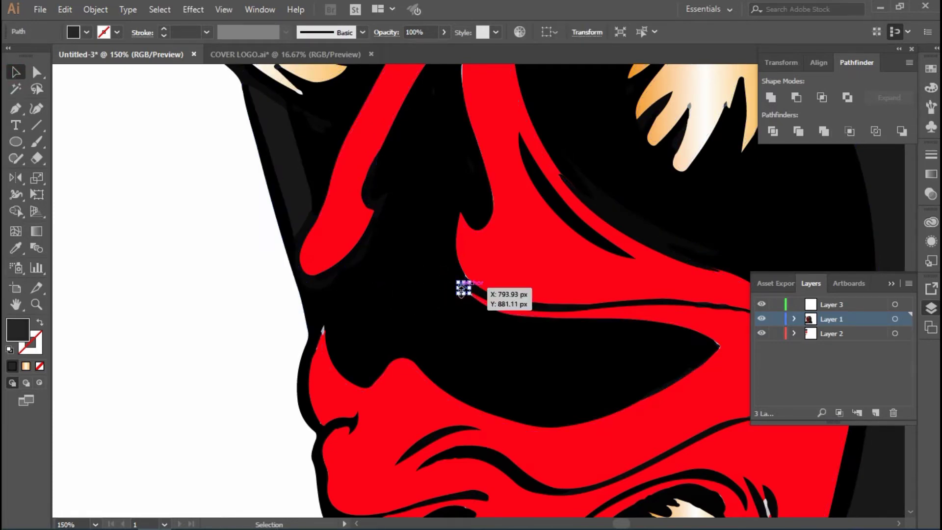
Stretch the small patch beside the nose ridge over the gap and select it with the black body shape
{"action": "scroll", "coordinate": [353, 260], "scroll_direction": "up", "scroll_amount": 2}
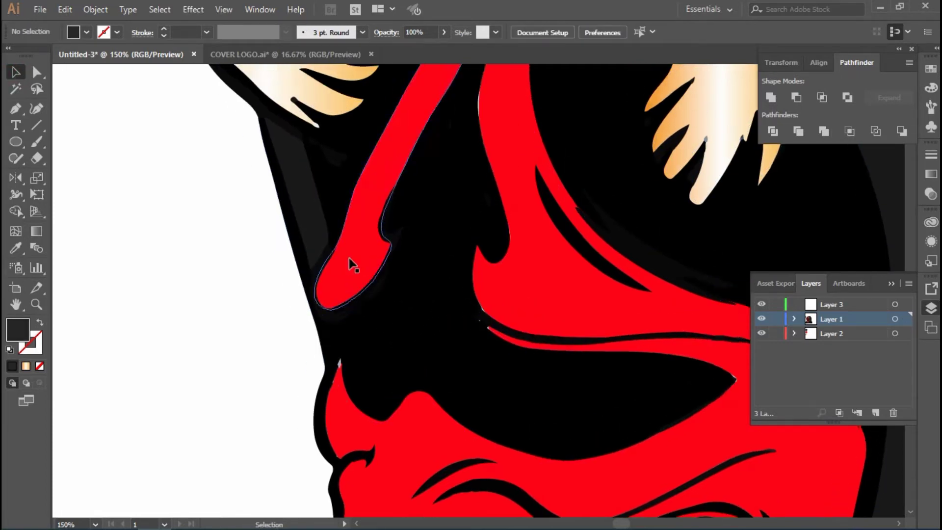
{"action": "scroll", "coordinate": [387, 260], "scroll_direction": "up", "scroll_amount": 3}
{"action": "left_click", "coordinate": [407, 196]}
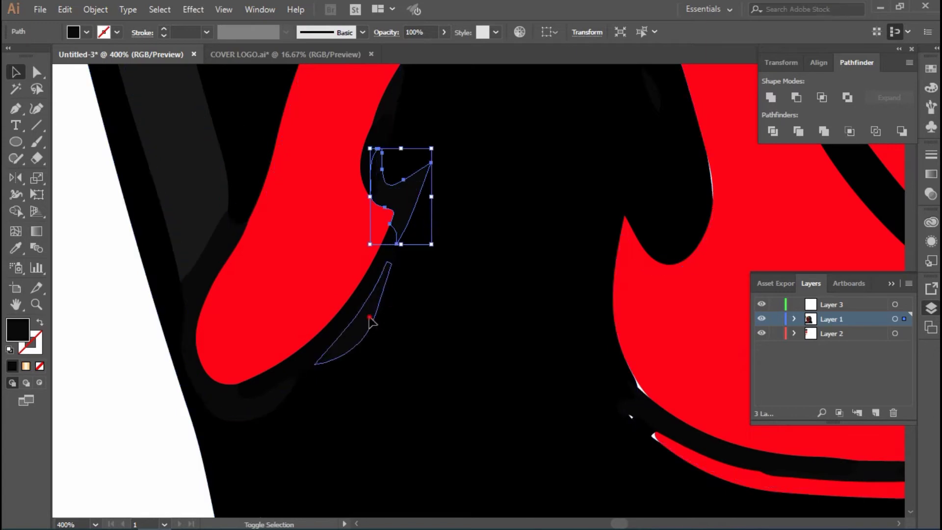
{"action": "left_click_drag", "start_coordinate": [385, 301], "coordinate": [249, 409]}
{"action": "scroll", "coordinate": [231, 382], "scroll_direction": "down", "scroll_amount": 3}
{"action": "key", "text": "ctrl+shift+a"}
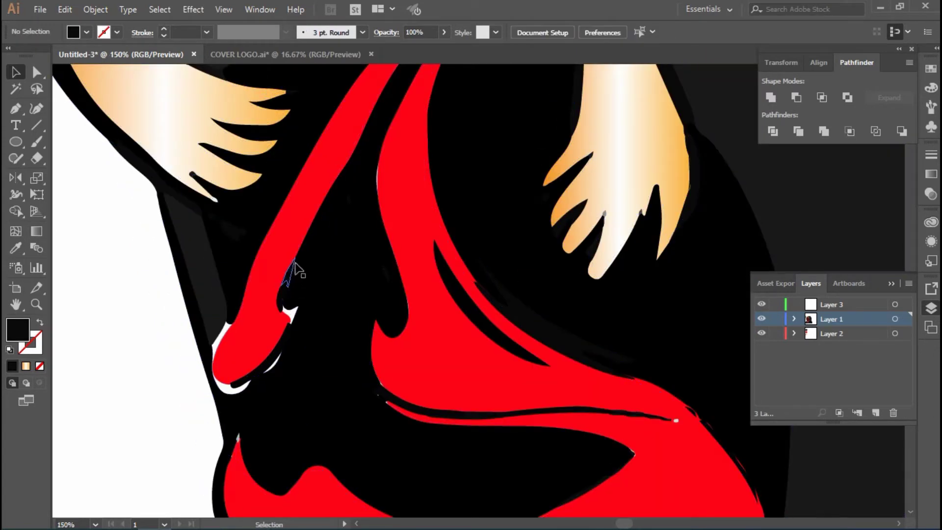
{"action": "left_click", "coordinate": [294, 270]}
{"action": "left_click", "coordinate": [336, 294], "text": "shift"}
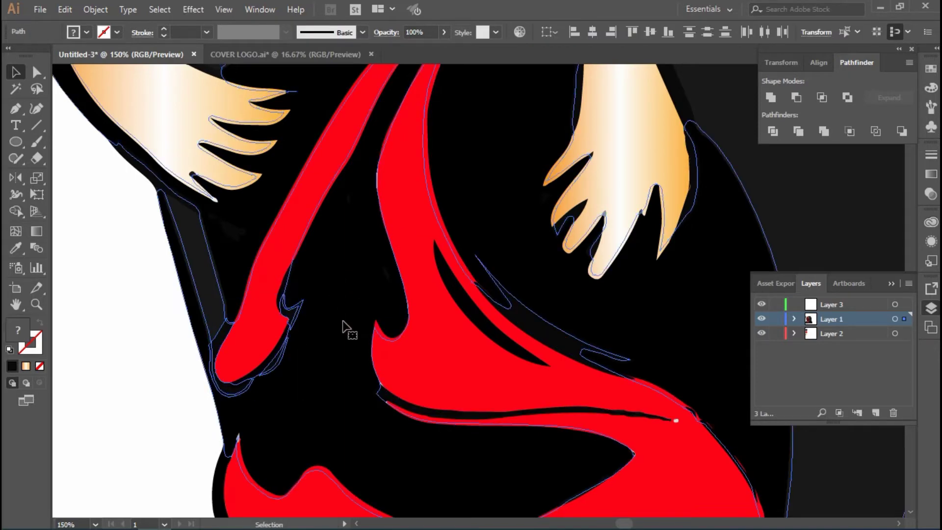
Unite the patch with the black body shape using Pathfinder
{"action": "left_click", "coordinate": [769, 97]}
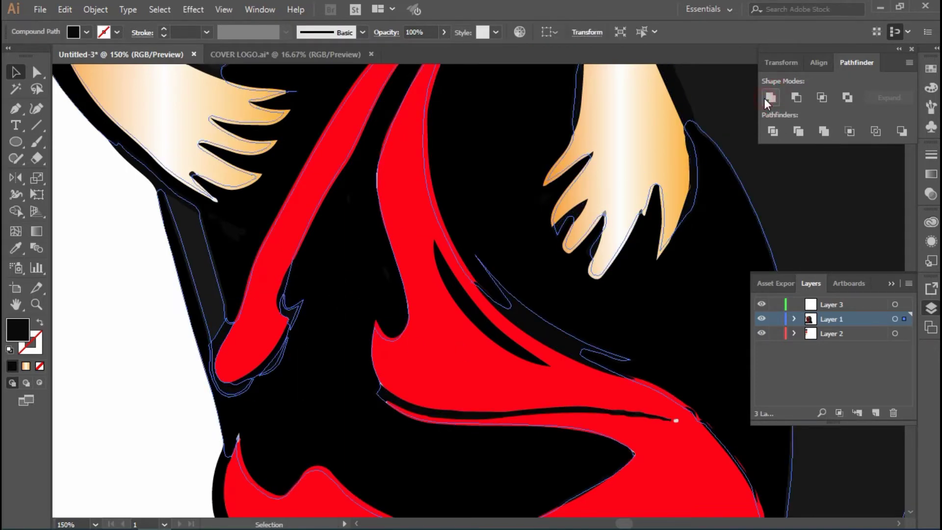
{"action": "key", "text": "ctrl+z"}
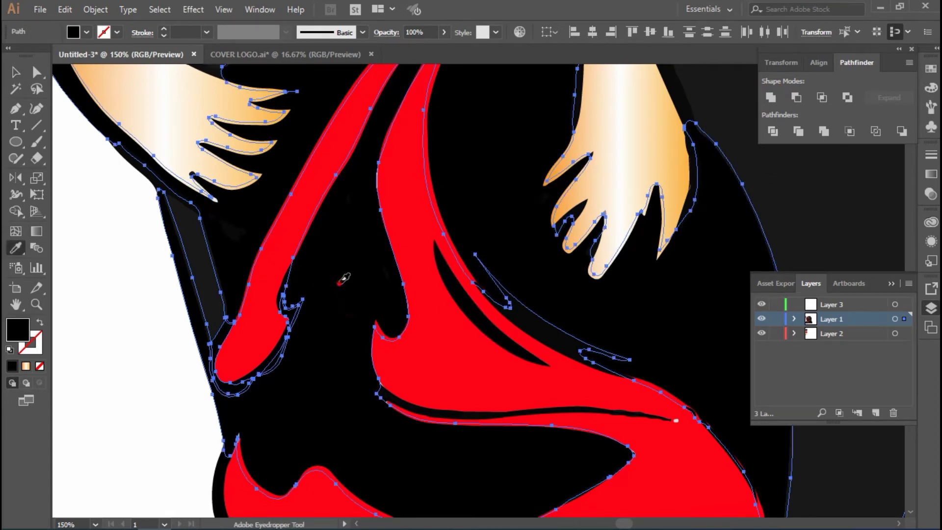
{"action": "left_click", "coordinate": [769, 98]}
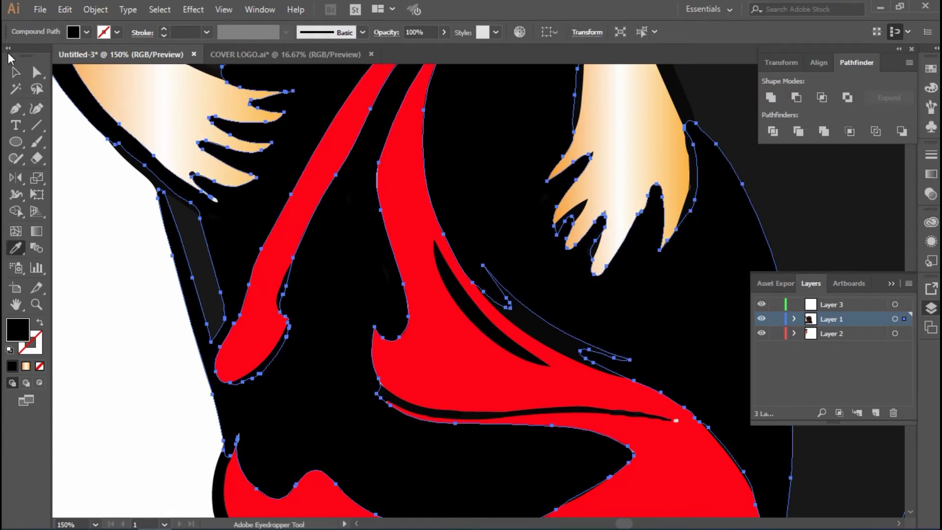
{"action": "left_click", "coordinate": [385, 270]}
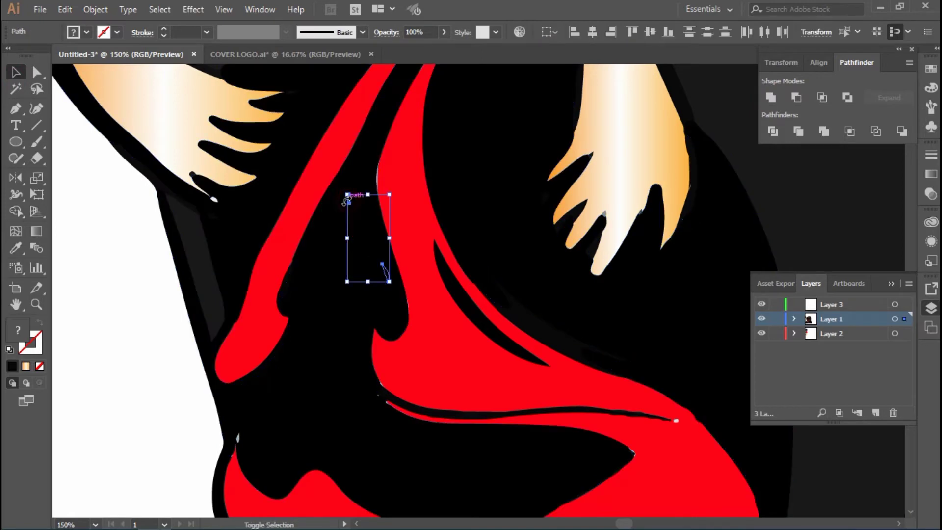
{"action": "left_click_drag", "start_coordinate": [388, 283], "coordinate": [346, 201]}
{"action": "scroll", "coordinate": [420, 248], "scroll_direction": "down", "scroll_amount": 2}
{"action": "scroll", "coordinate": [421, 248], "scroll_direction": "down", "scroll_amount": 2}
Fill the thin sliver with the face's red, then darken it to deep red in the Color Picker
{"action": "left_click", "coordinate": [542, 257]}
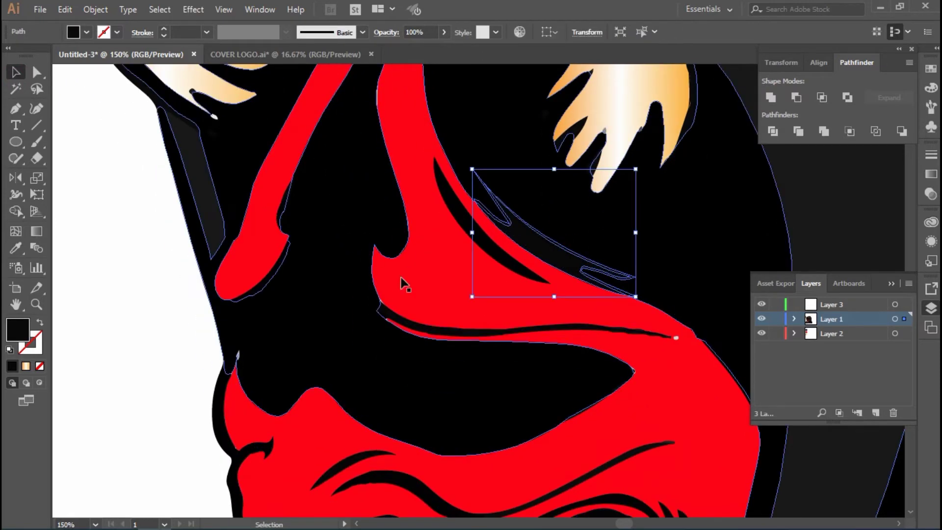
{"action": "key", "text": "i"}
{"action": "left_click", "coordinate": [707, 375]}
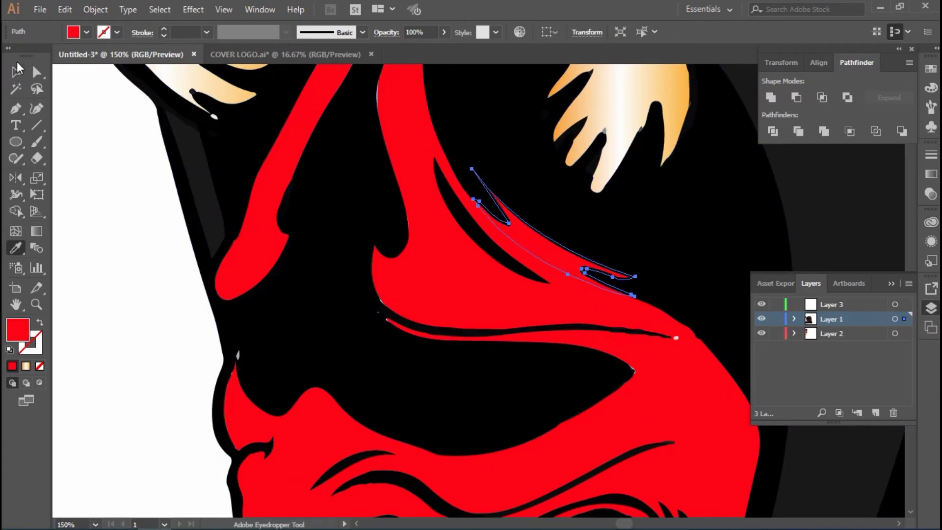
{"action": "double_click", "coordinate": [25, 329]}
{"action": "left_click", "coordinate": [469, 191]}
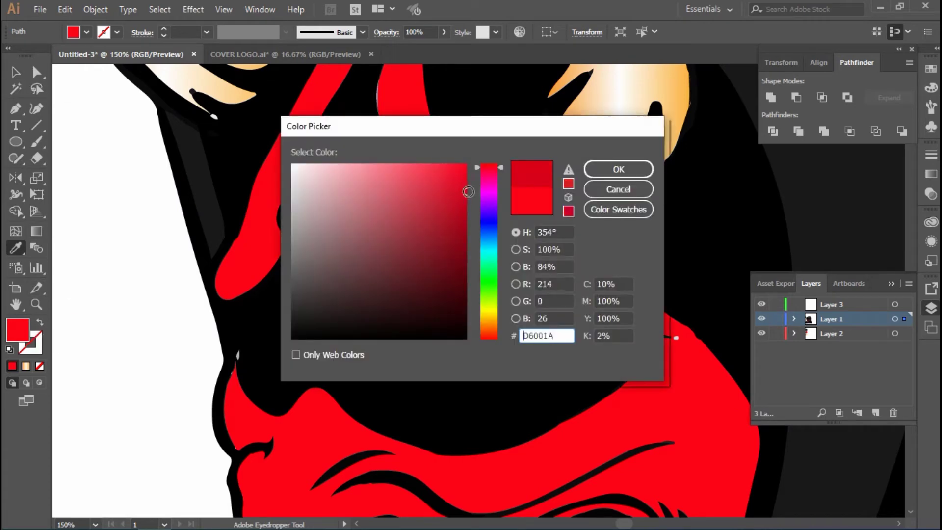
{"action": "left_click", "coordinate": [618, 170]}
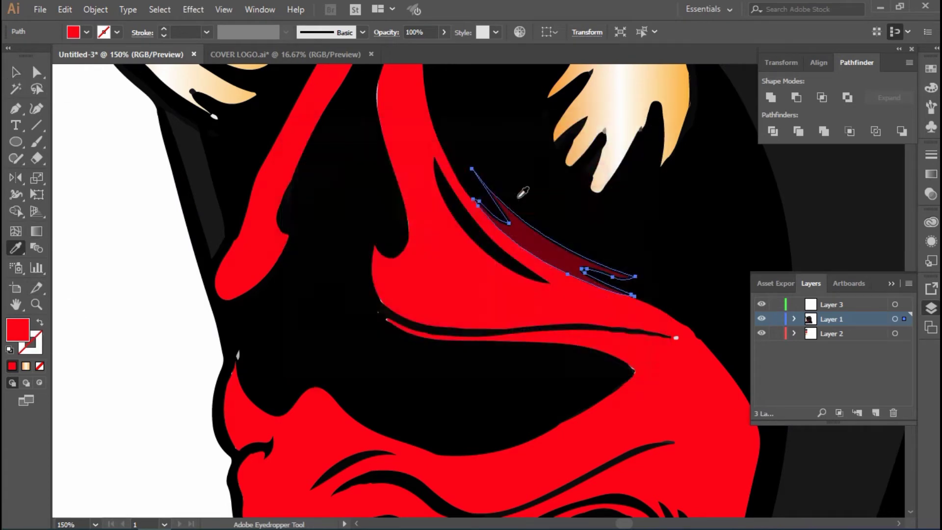
{"action": "left_click", "coordinate": [119, 210]}
{"action": "key", "text": "ctrl+minus"}
{"action": "key", "text": "ctrl+minus"}
Check the small light paths by the fang and nose tip, leaving nothing selected
{"action": "scroll", "coordinate": [261, 401], "scroll_direction": "down", "scroll_amount": 2}
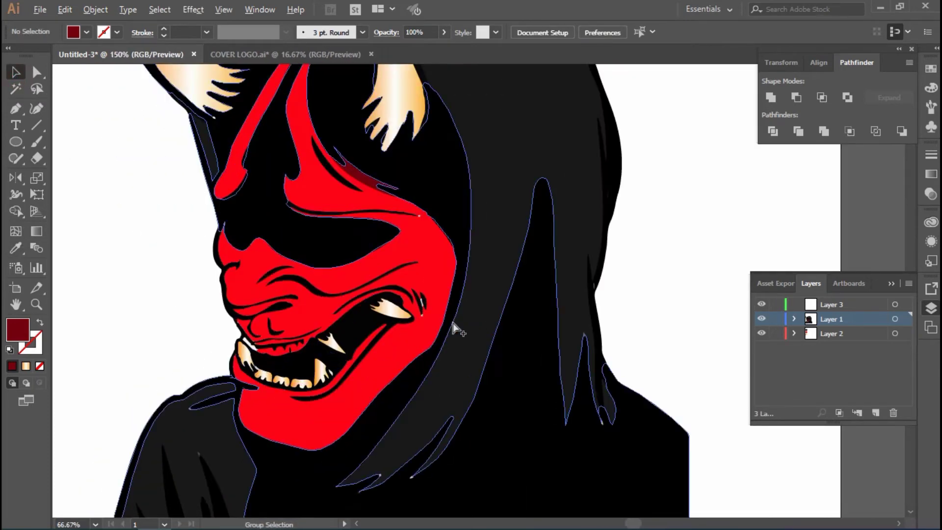
{"action": "scroll", "coordinate": [453, 328], "scroll_direction": "up", "scroll_amount": 4}
{"action": "left_click", "coordinate": [310, 223]}
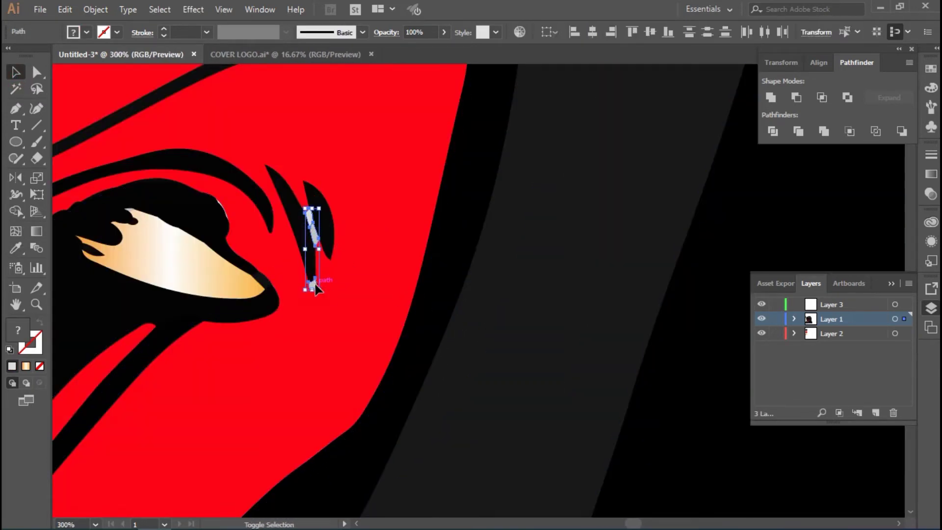
{"action": "key", "text": "ctrl+shift+a"}
{"action": "scroll", "coordinate": [342, 236], "scroll_direction": "down", "scroll_amount": 4}
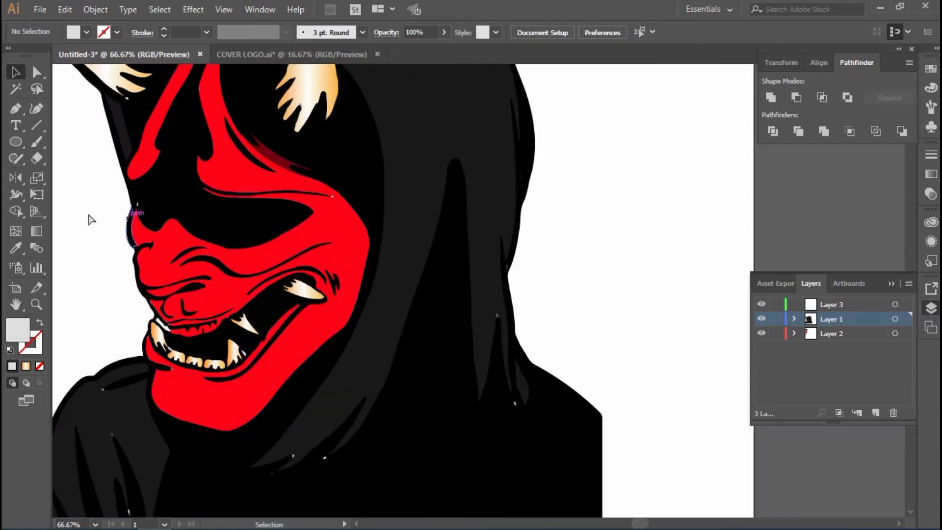
{"action": "scroll", "coordinate": [208, 214], "scroll_direction": "up", "scroll_amount": 2}
{"action": "scroll", "coordinate": [350, 267], "scroll_direction": "up", "scroll_amount": 2}
{"action": "left_click", "coordinate": [336, 250]}
{"action": "key", "text": "ctrl+shift+a"}
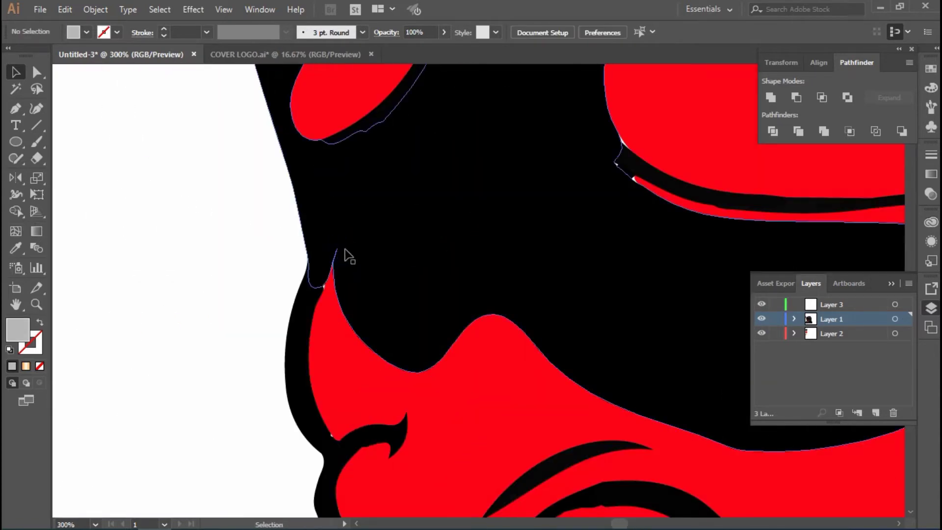
Inspect the tiny path on the hood's top edge, leaving nothing selected
{"action": "scroll", "coordinate": [343, 252], "scroll_direction": "down", "scroll_amount": 2}
{"action": "scroll", "coordinate": [563, 267], "scroll_direction": "down", "scroll_amount": 2}
{"action": "scroll", "coordinate": [595, 269], "scroll_direction": "down", "scroll_amount": 2}
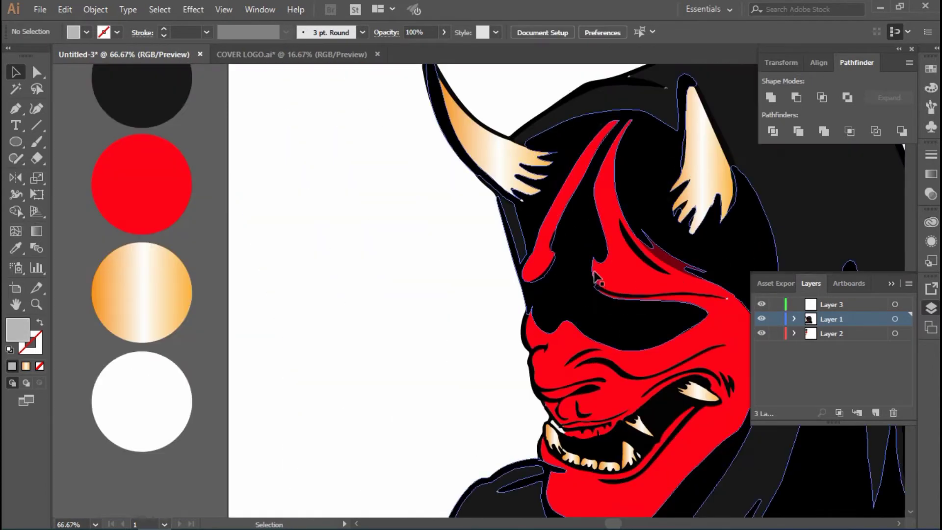
{"action": "scroll", "coordinate": [588, 147], "scroll_direction": "up", "scroll_amount": 2}
{"action": "scroll", "coordinate": [584, 273], "scroll_direction": "up", "scroll_amount": 2}
{"action": "scroll", "coordinate": [675, 219], "scroll_direction": "up", "scroll_amount": 2}
{"action": "left_click", "coordinate": [674, 219]}
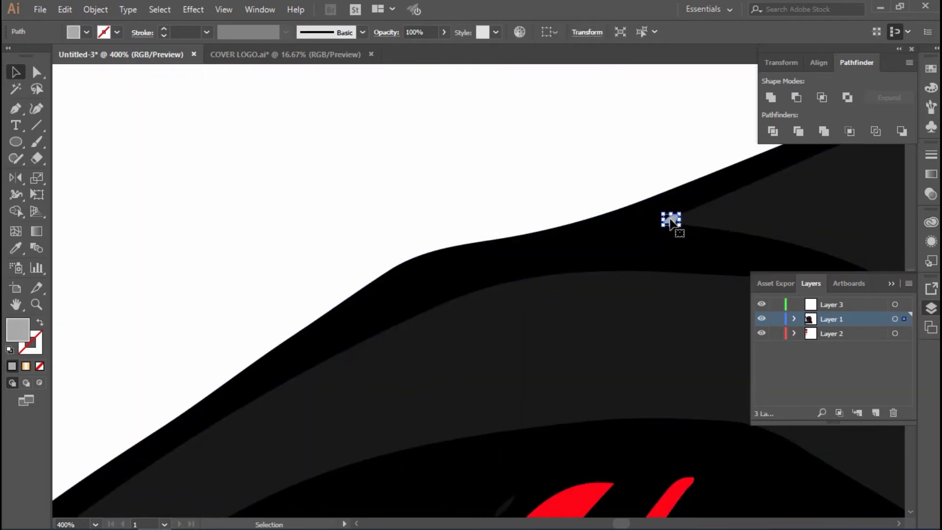
{"action": "key", "text": "ctrl+shift+a"}
Delete a hair-strand blob with a grey tip, then undo that deletion
{"action": "scroll", "coordinate": [664, 223], "scroll_direction": "down", "scroll_amount": 7}
{"action": "scroll", "coordinate": [608, 326], "scroll_direction": "up", "scroll_amount": 2}
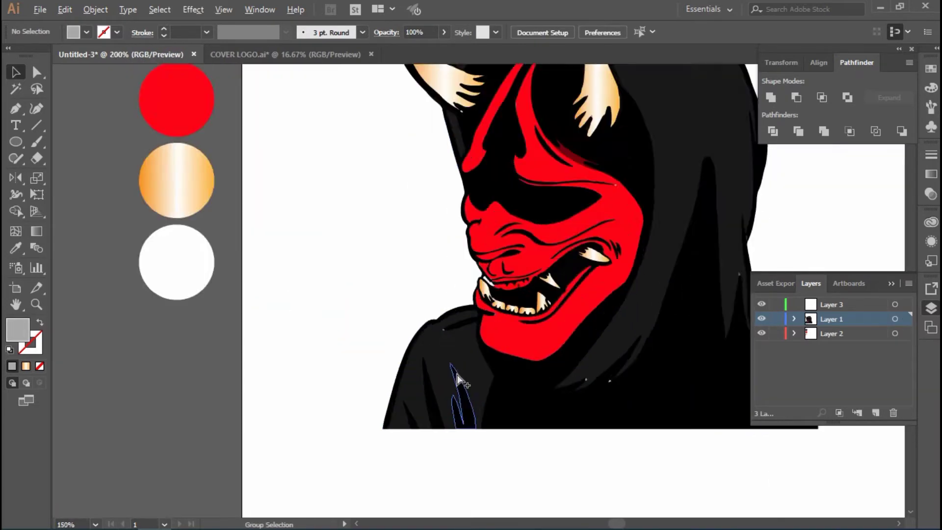
{"action": "scroll", "coordinate": [458, 383], "scroll_direction": "up", "scroll_amount": 7}
{"action": "left_click", "coordinate": [455, 307]}
{"action": "left_click", "coordinate": [357, 204], "text": "shift"}
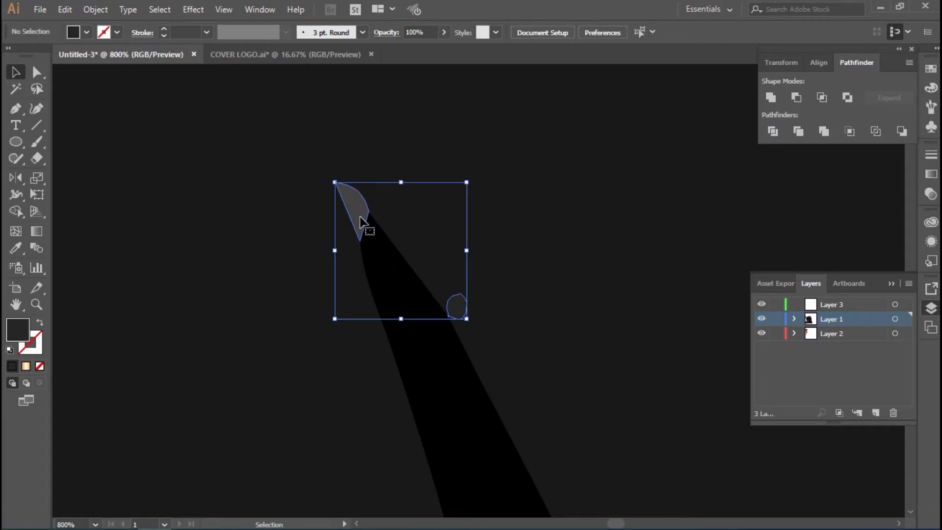
{"action": "key", "text": "Delete"}
{"action": "key", "text": "ctrl+z"}
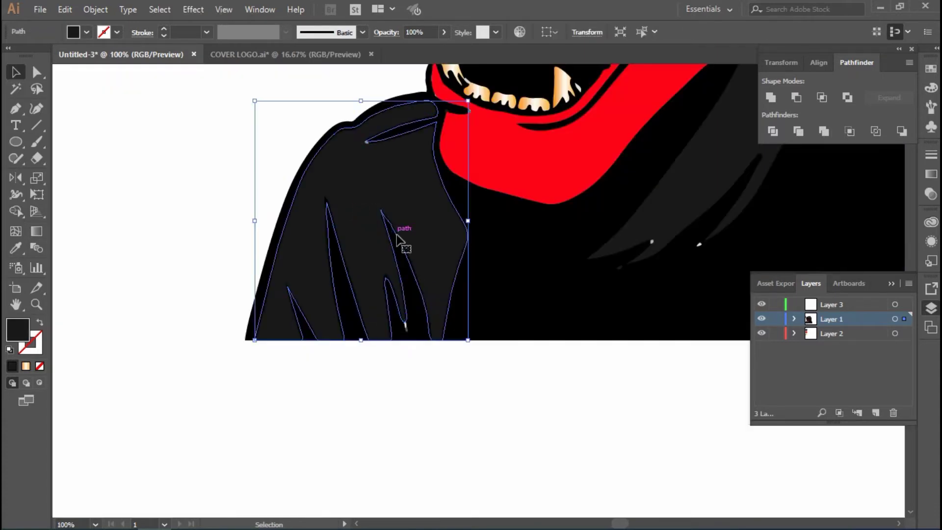
Delete the grey tip at one strand end, plus the left and right grey tips
{"action": "scroll", "coordinate": [423, 320], "scroll_direction": "up", "scroll_amount": 2}
{"action": "scroll", "coordinate": [423, 319], "scroll_direction": "down", "scroll_amount": 1}
{"action": "left_click", "coordinate": [370, 264]}
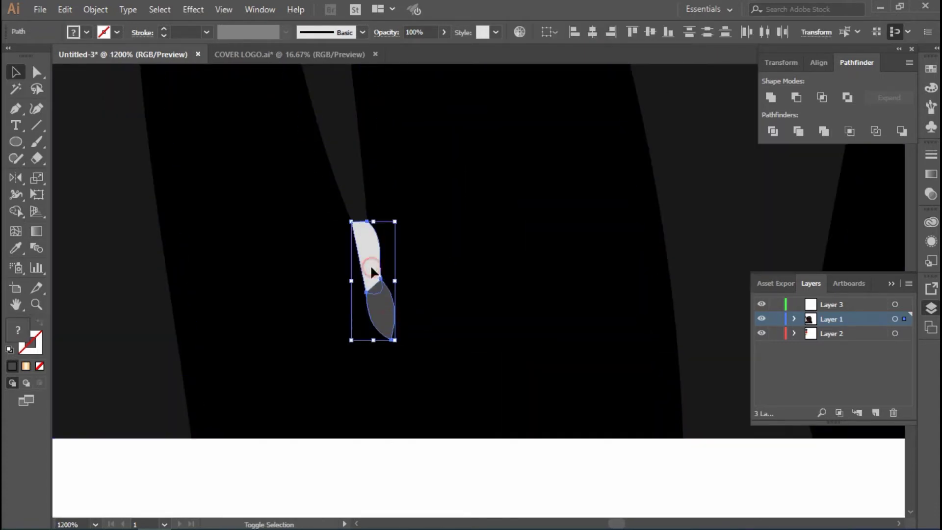
{"action": "key", "text": "Delete"}
{"action": "scroll", "coordinate": [377, 285], "scroll_direction": "down", "scroll_amount": 3}
{"action": "scroll", "coordinate": [328, 304], "scroll_direction": "up", "scroll_amount": 3}
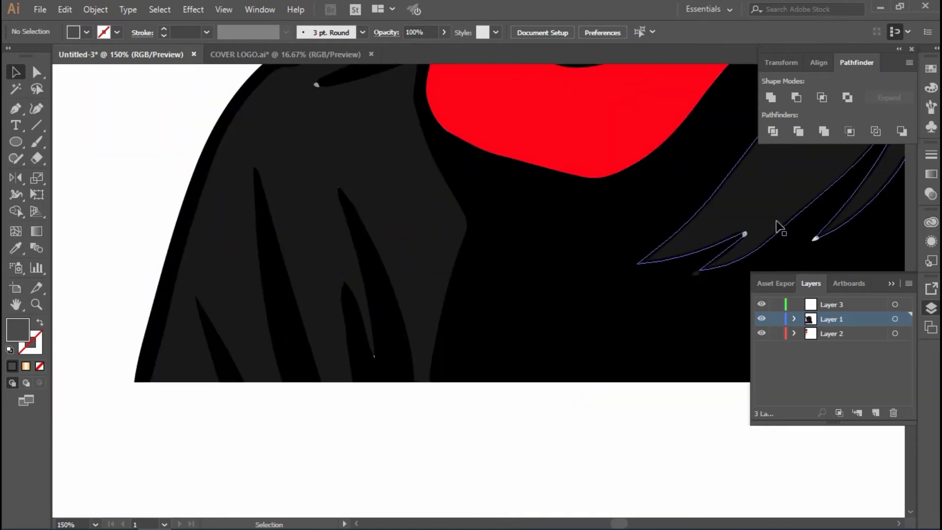
{"action": "scroll", "coordinate": [687, 263], "scroll_direction": "up", "scroll_amount": 2}
{"action": "scroll", "coordinate": [649, 296], "scroll_direction": "up", "scroll_amount": 1}
{"action": "left_click", "coordinate": [606, 327]}
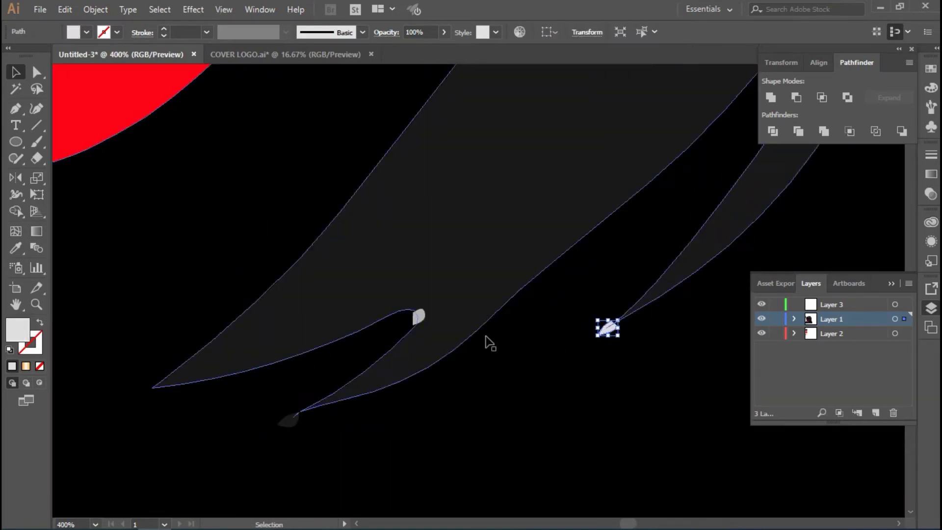
{"action": "left_click", "coordinate": [419, 317], "text": "shift"}
{"action": "key", "text": "Delete"}
Delete two more small grey tips at the ends of hood strands
{"action": "scroll", "coordinate": [231, 285], "scroll_direction": "down", "scroll_amount": 2}
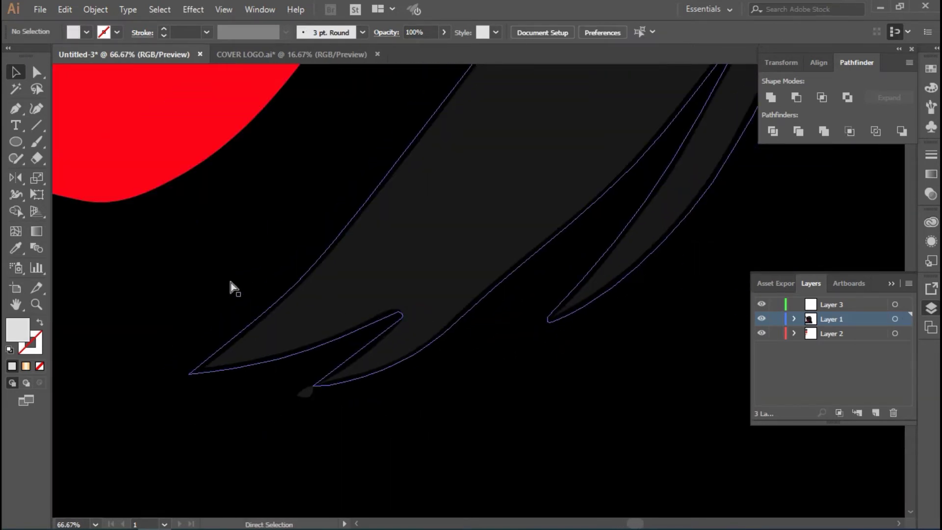
{"action": "scroll", "coordinate": [255, 260], "scroll_direction": "down", "scroll_amount": 3}
{"action": "scroll", "coordinate": [285, 245], "scroll_direction": "up", "scroll_amount": 6}
{"action": "scroll", "coordinate": [284, 246], "scroll_direction": "up", "scroll_amount": 2}
{"action": "left_click", "coordinate": [286, 165]}
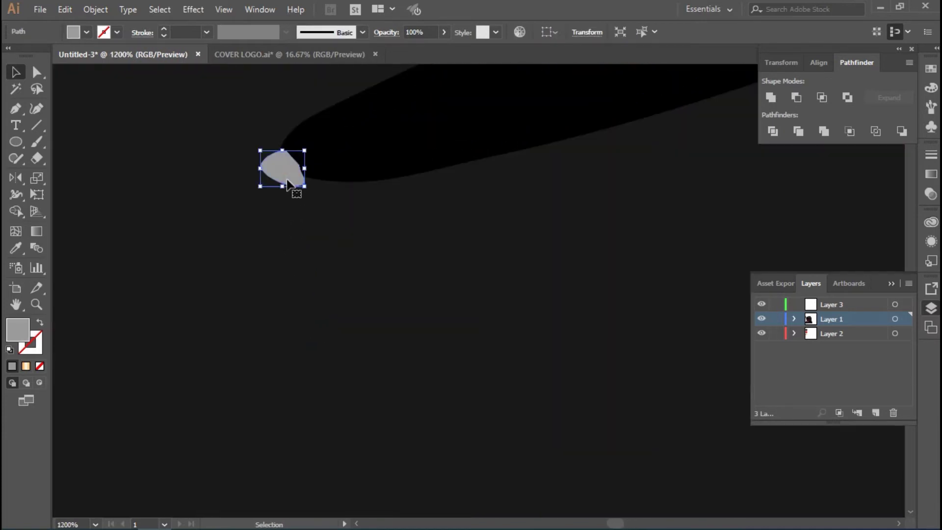
{"action": "key", "text": "Delete"}
{"action": "scroll", "coordinate": [615, 233], "scroll_direction": "down", "scroll_amount": 6}
{"action": "scroll", "coordinate": [638, 231], "scroll_direction": "up", "scroll_amount": 4}
{"action": "scroll", "coordinate": [561, 326], "scroll_direction": "up", "scroll_amount": 3}
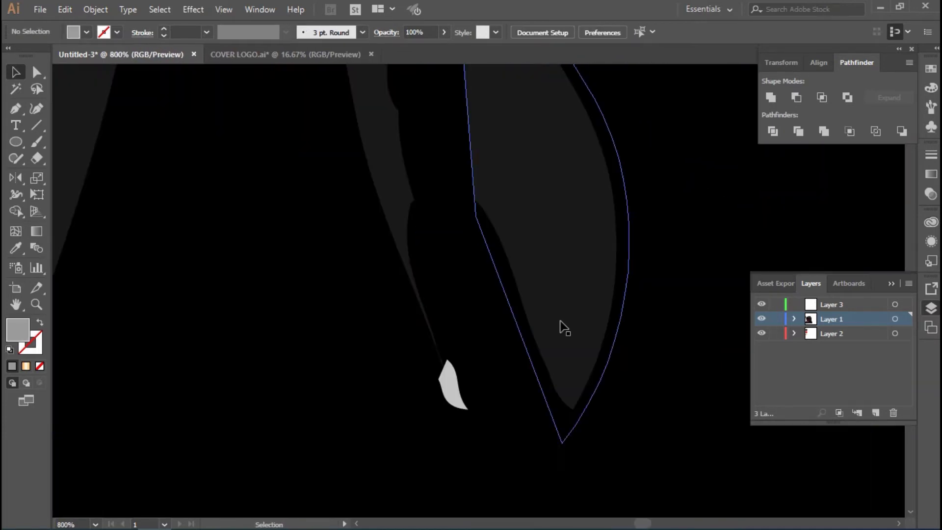
{"action": "left_click", "coordinate": [449, 402]}
{"action": "key", "text": "Delete"}
Delete the small grey tip on the fold, leaving the artwork deselected
{"action": "scroll", "coordinate": [510, 363], "scroll_direction": "down", "scroll_amount": 2}
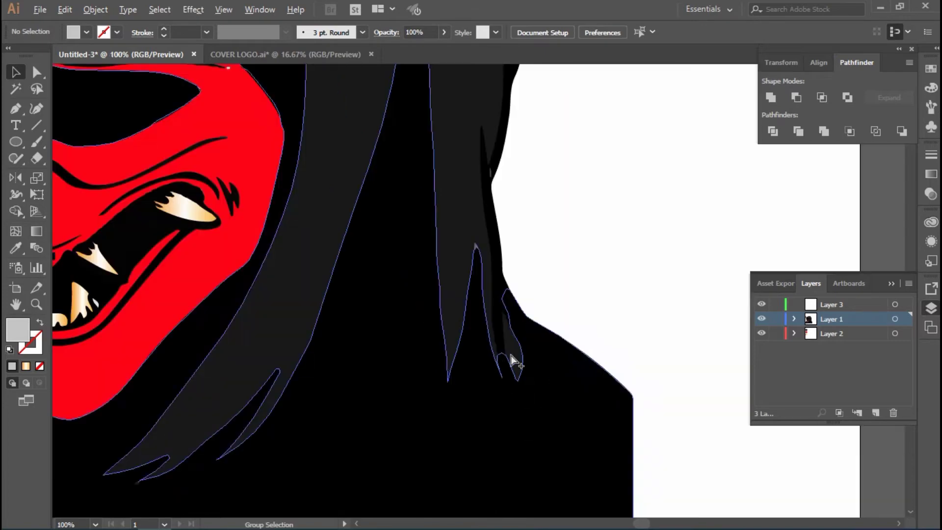
{"action": "scroll", "coordinate": [511, 300], "scroll_direction": "down", "scroll_amount": 2}
{"action": "scroll", "coordinate": [479, 311], "scroll_direction": "up", "scroll_amount": 3}
{"action": "left_click", "coordinate": [441, 304]}
{"action": "key", "text": "Delete"}
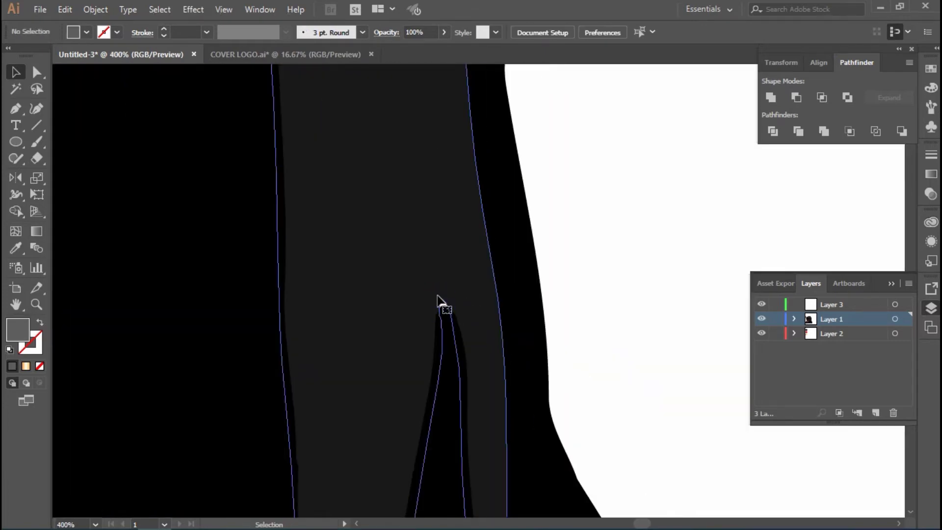
{"action": "scroll", "coordinate": [437, 302], "scroll_direction": "down", "scroll_amount": 3}
{"action": "scroll", "coordinate": [466, 321], "scroll_direction": "down", "scroll_amount": 5}
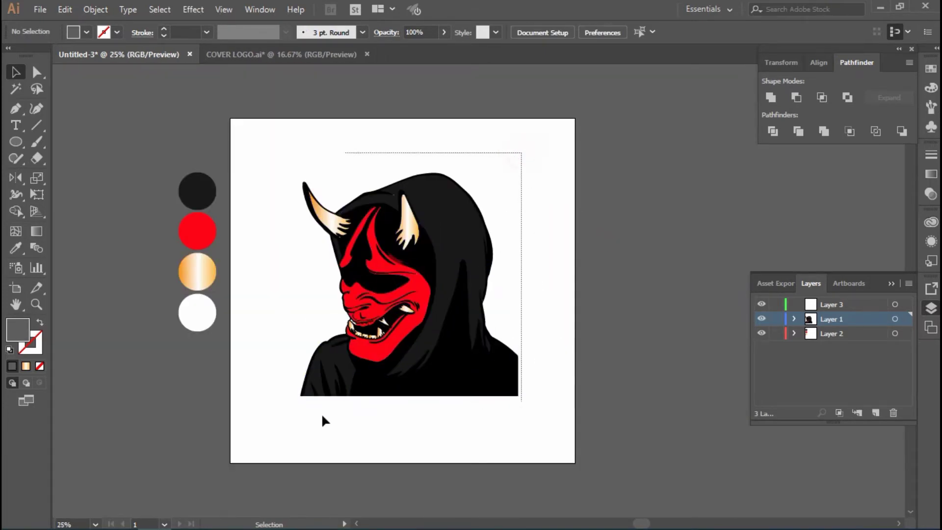
{"action": "right_click", "coordinate": [412, 305]}
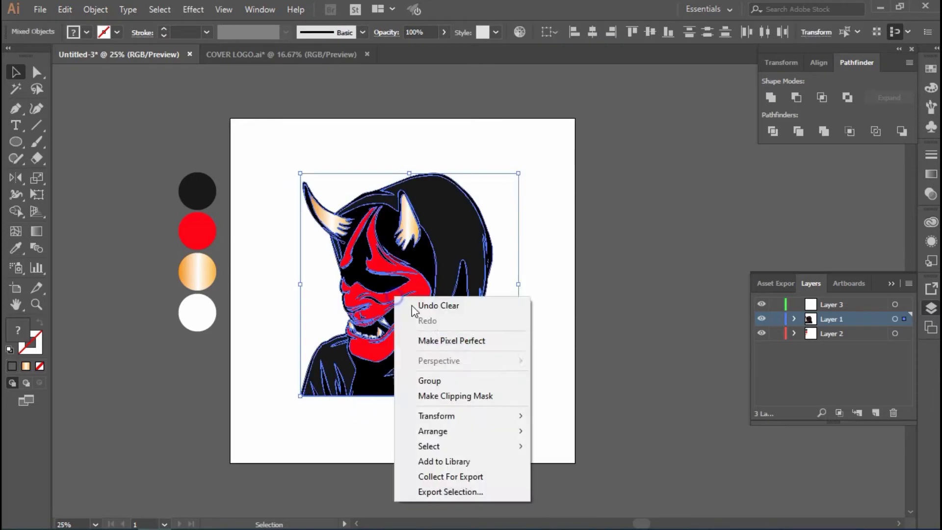
{"action": "key", "text": "Escape"}
{"action": "left_click", "coordinate": [525, 343]}
{"action": "scroll", "coordinate": [393, 314], "scroll_direction": "up", "scroll_amount": 3}
{"action": "scroll", "coordinate": [394, 314], "scroll_direction": "up", "scroll_amount": 2}
Select the Pen tool with the view positioned over the mask's nose
{"action": "scroll", "coordinate": [301, 309], "scroll_direction": "up", "scroll_amount": 2}
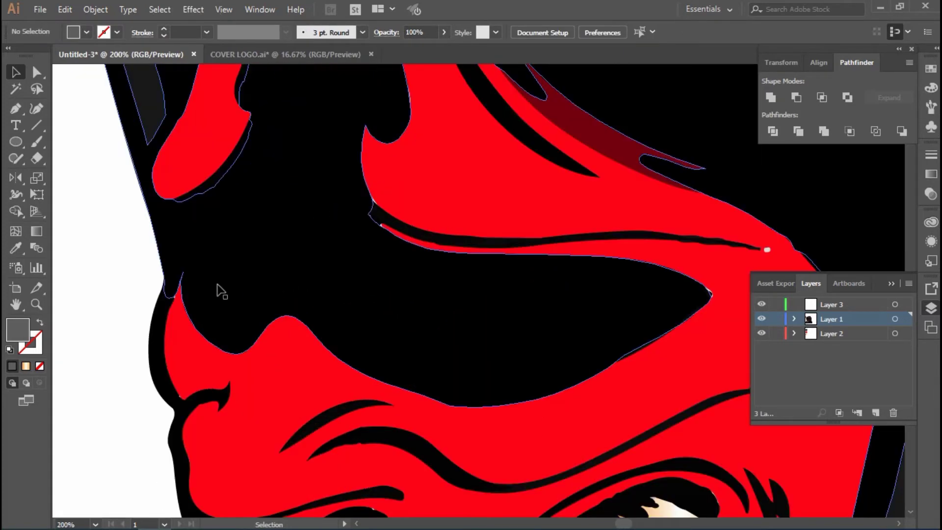
{"action": "scroll", "coordinate": [130, 289], "scroll_direction": "down", "scroll_amount": 1}
{"action": "scroll", "coordinate": [143, 307], "scroll_direction": "down", "scroll_amount": 2}
{"action": "scroll", "coordinate": [151, 289], "scroll_direction": "left", "scroll_amount": 2}
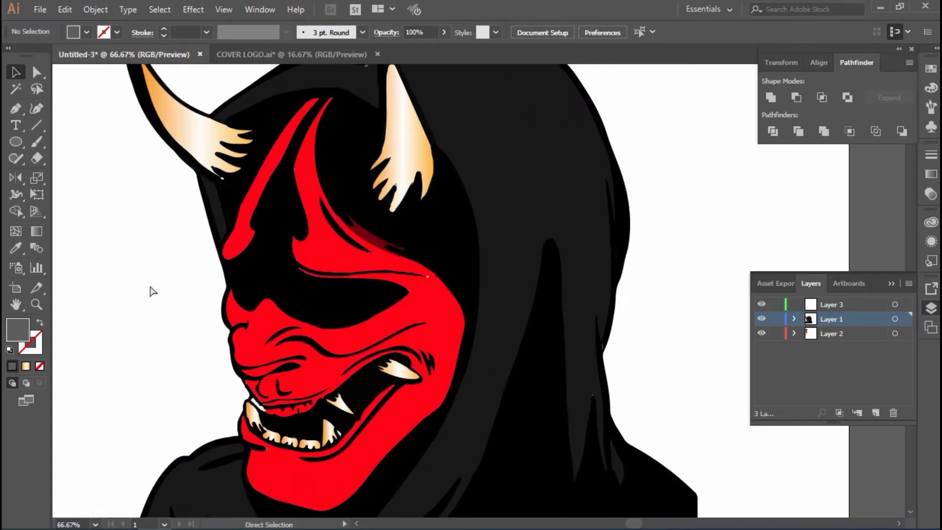
{"action": "scroll", "coordinate": [189, 240], "scroll_direction": "left", "scroll_amount": 2}
{"action": "scroll", "coordinate": [191, 244], "scroll_direction": "up", "scroll_amount": 2}
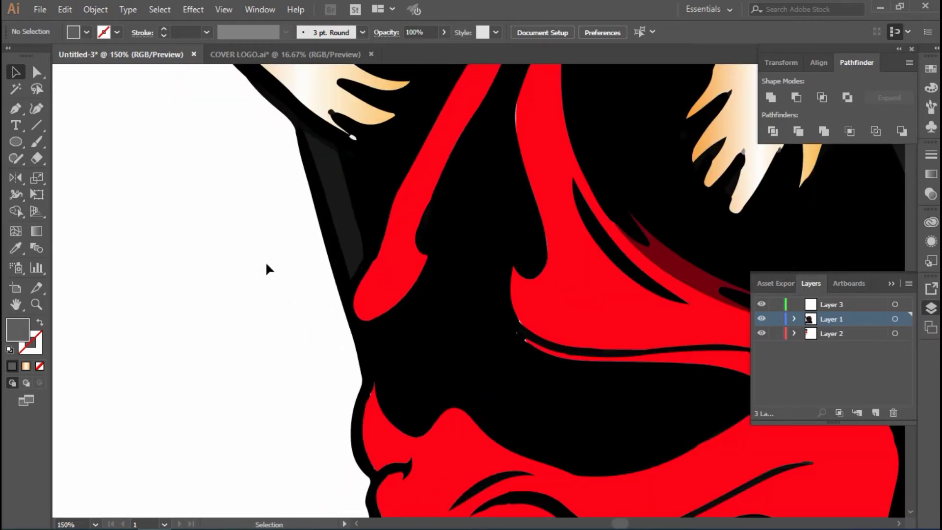
{"action": "left_click", "coordinate": [20, 113]}
{"action": "scroll", "coordinate": [486, 300], "scroll_direction": "up", "scroll_amount": 1}
{"action": "scroll", "coordinate": [390, 277], "scroll_direction": "down", "scroll_amount": 1}
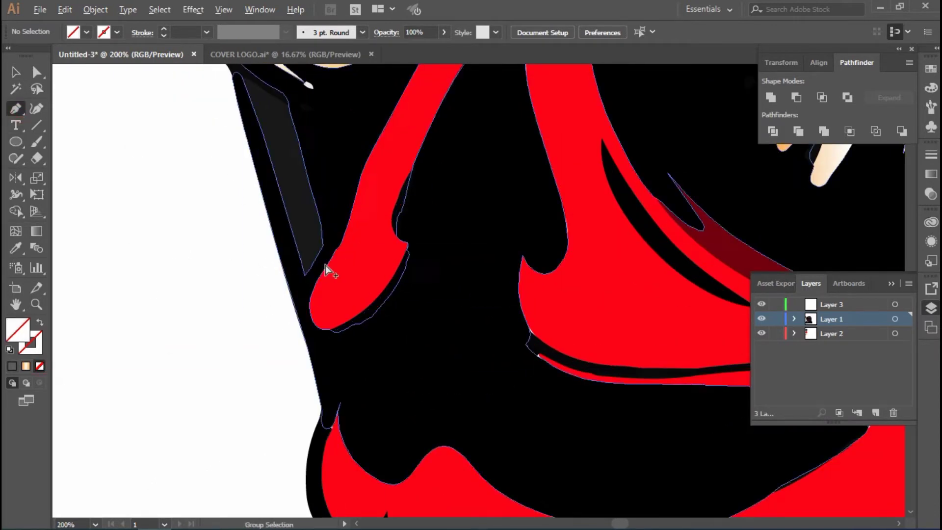
{"action": "scroll", "coordinate": [325, 265], "scroll_direction": "down", "scroll_amount": 2}
{"action": "scroll", "coordinate": [323, 284], "scroll_direction": "up", "scroll_amount": 3}
Draw curved anchors from the nose tip across the cheek, removing misplaced points
{"action": "left_click_drag", "start_coordinate": [309, 248], "coordinate": [314, 284]}
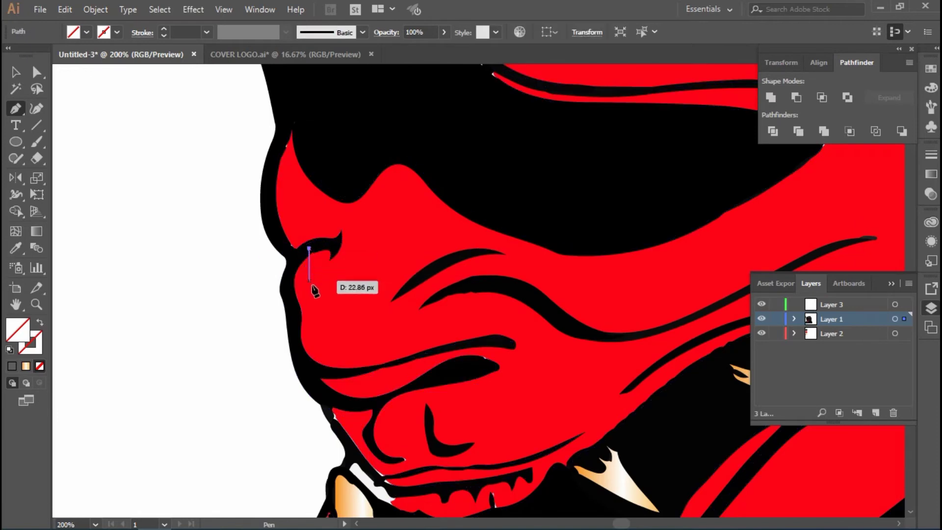
{"action": "left_click_drag", "start_coordinate": [340, 322], "coordinate": [396, 346]}
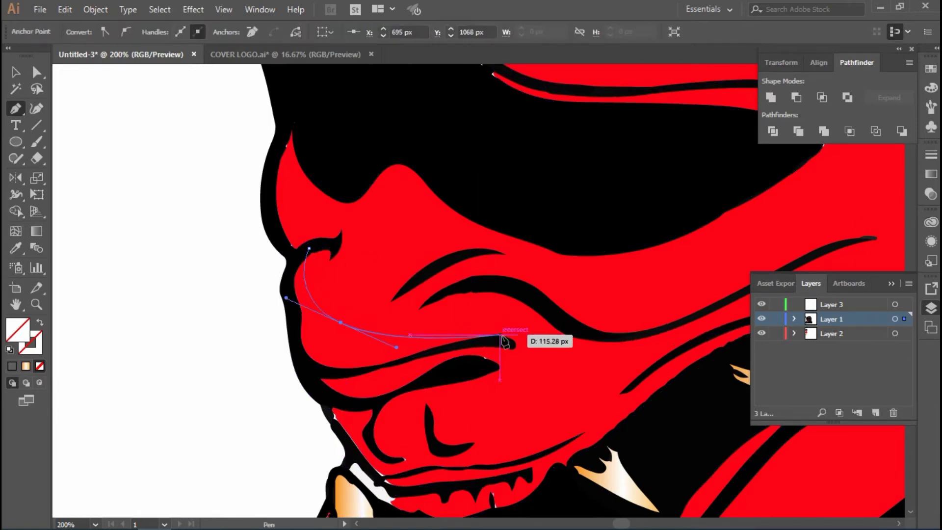
{"action": "key", "text": "ctrl+z"}
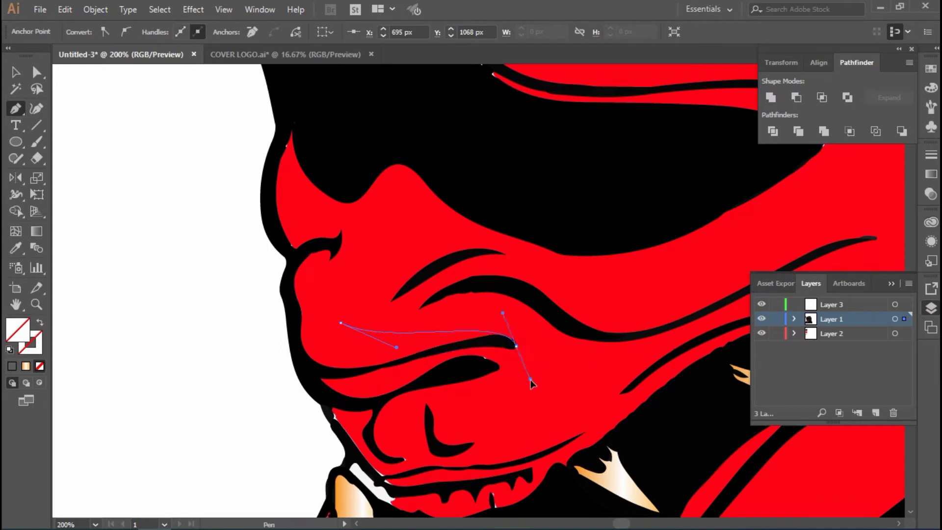
{"action": "left_click_drag", "start_coordinate": [530, 395], "coordinate": [512, 360]}
{"action": "left_click_drag", "start_coordinate": [313, 374], "coordinate": [263, 402]}
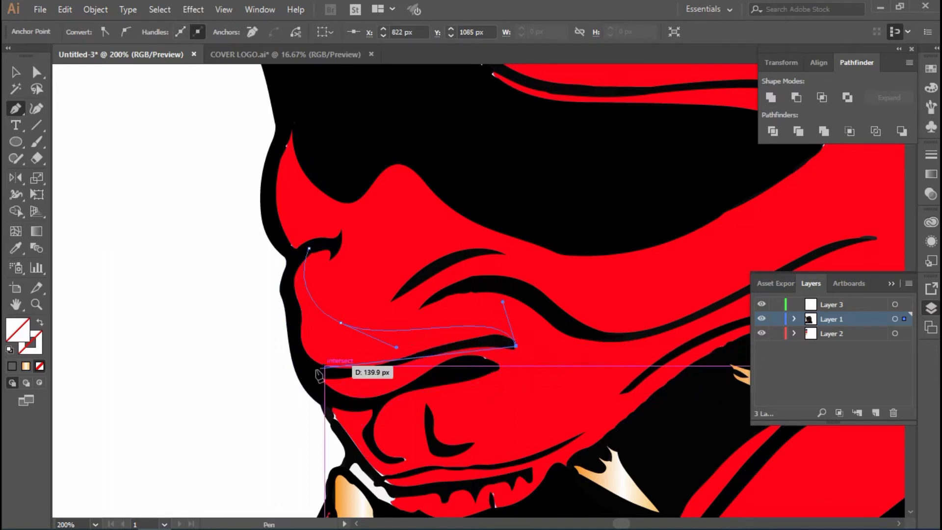
{"action": "key", "text": "ctrl+z"}
{"action": "left_click_drag", "start_coordinate": [417, 354], "coordinate": [400, 368]}
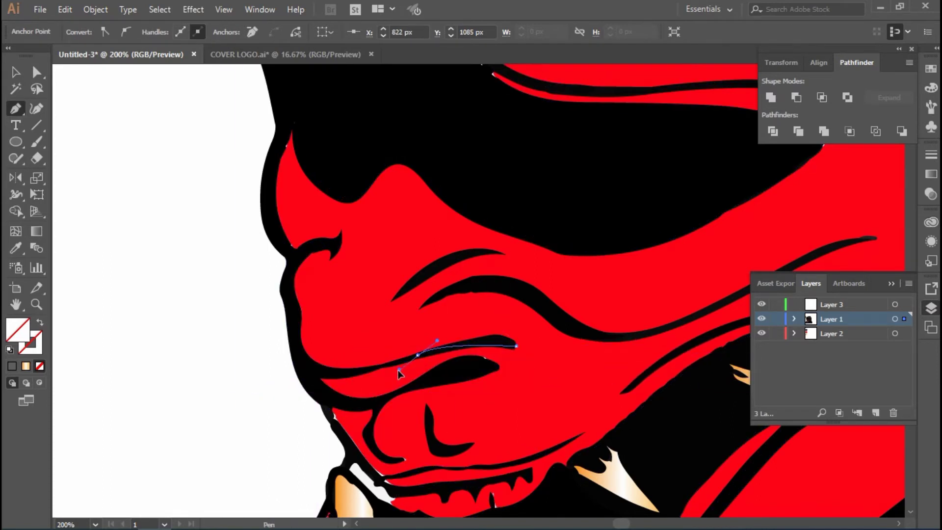
{"action": "left_click_drag", "start_coordinate": [290, 373], "coordinate": [252, 269]}
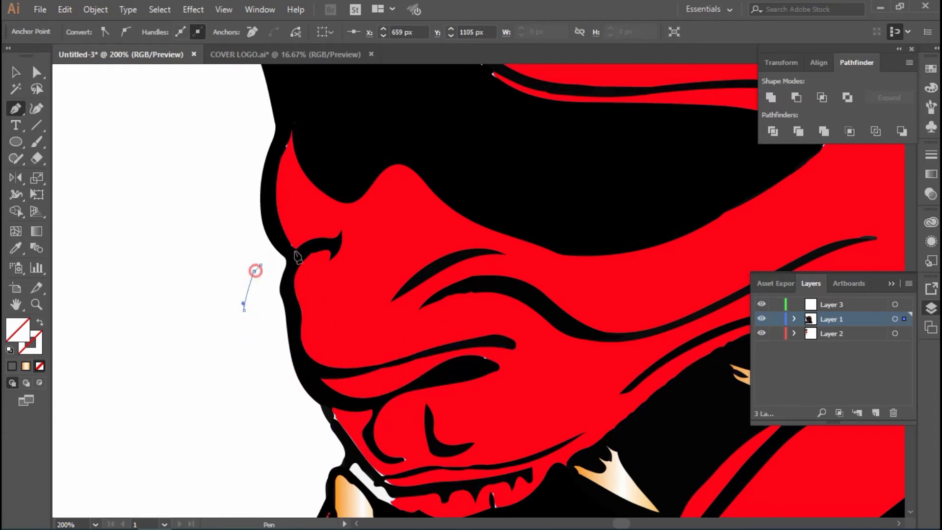
Close the outline around the nose and begin the upper-cheek crease path
{"action": "scroll", "coordinate": [235, 211], "scroll_direction": "up", "scroll_amount": 3}
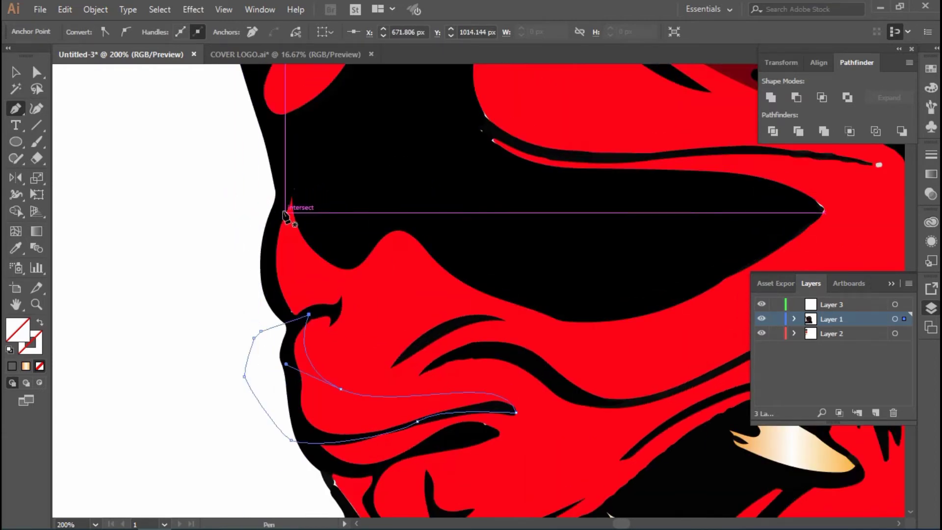
{"action": "left_click", "coordinate": [308, 309]}
{"action": "left_click_drag", "start_coordinate": [319, 301], "coordinate": [290, 271]}
{"action": "left_click_drag", "start_coordinate": [285, 210], "coordinate": [229, 206]}
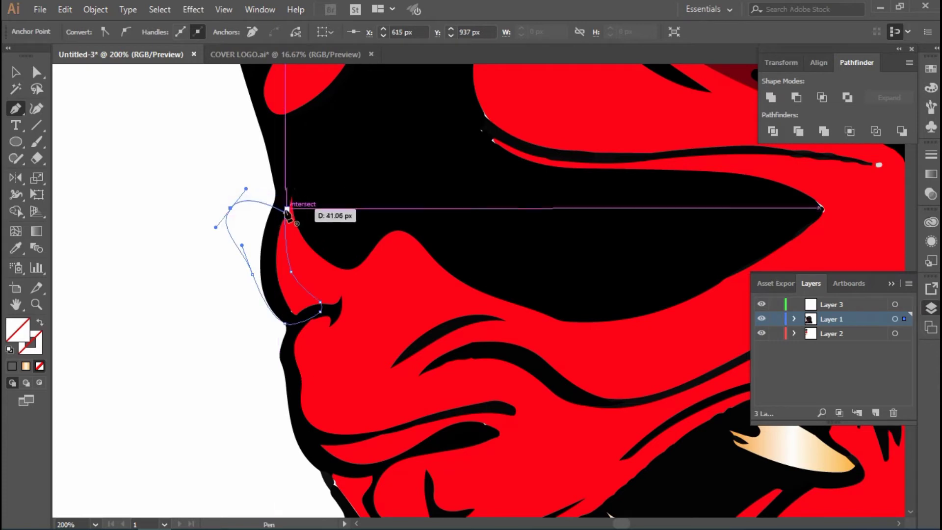
{"action": "left_click", "coordinate": [284, 320]}
{"action": "scroll", "coordinate": [463, 278], "scroll_direction": "down", "scroll_amount": 3}
{"action": "scroll", "coordinate": [463, 278], "scroll_direction": "right", "scroll_amount": 2}
{"action": "scroll", "coordinate": [484, 281], "scroll_direction": "down", "scroll_amount": 3}
{"action": "mouse_move", "coordinate": [498, 236]}
{"action": "left_mouse_down"}
{"action": "mouse_move", "coordinate": [711, 216]}
{"action": "mouse_move", "coordinate": [537, 271]}
{"action": "mouse_move", "coordinate": [473, 238]}
{"action": "left_mouse_up"}
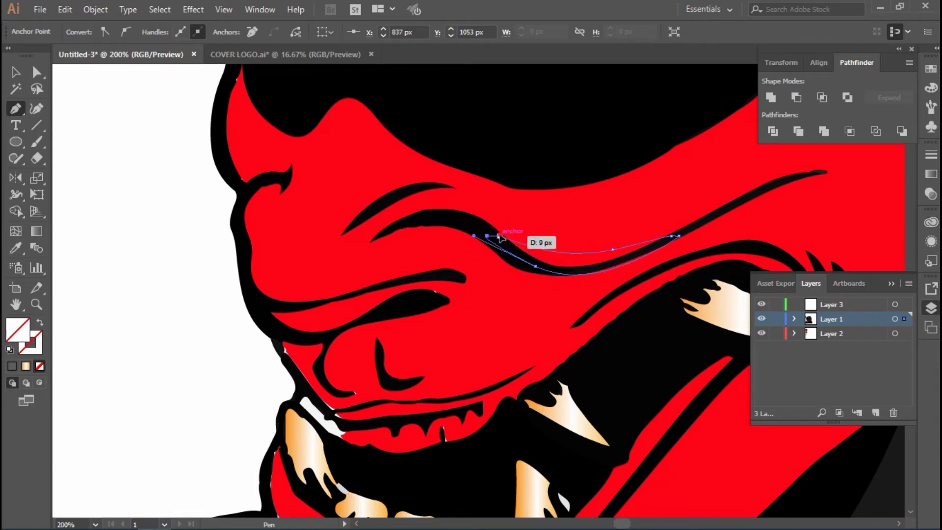
Close the cheek-fold outline and nudge it about 8 px up onto the black crease
{"action": "left_click", "coordinate": [499, 236]}
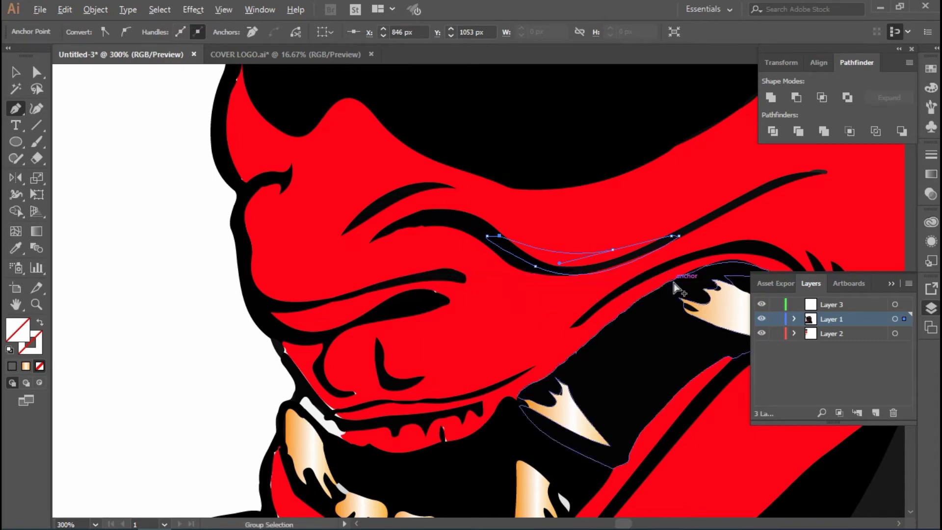
{"action": "scroll", "coordinate": [675, 282], "scroll_direction": "up", "scroll_amount": 1}
{"action": "key", "text": "v"}
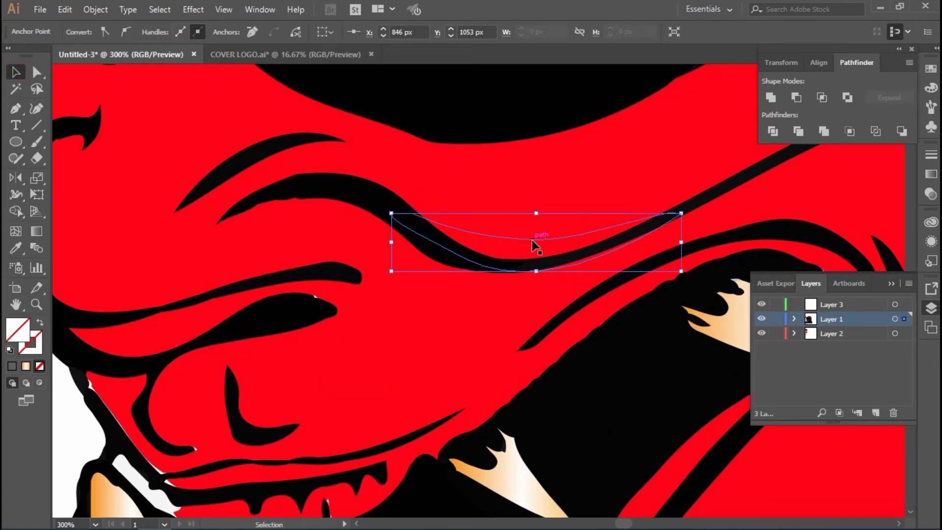
{"action": "left_click_drag", "start_coordinate": [531, 244], "coordinate": [531, 240]}
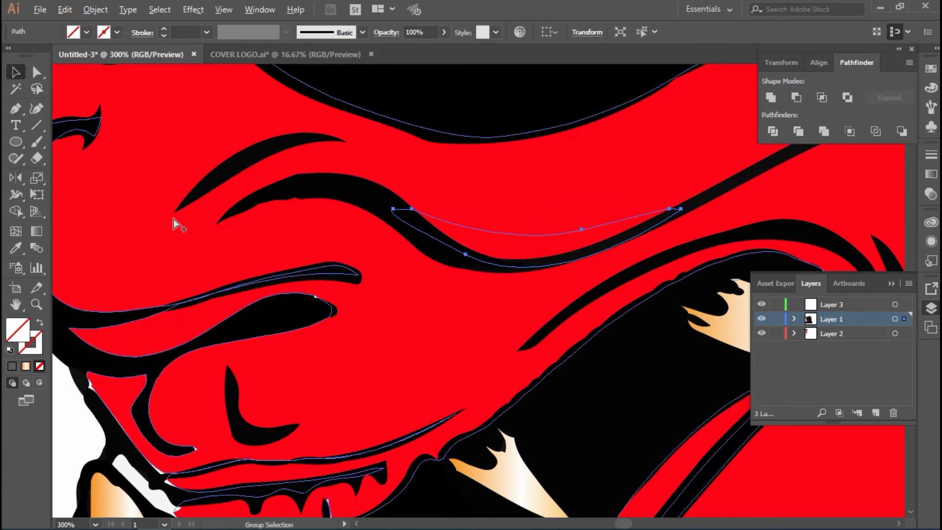
{"action": "scroll", "coordinate": [173, 218], "scroll_direction": "down", "scroll_amount": 2}
{"action": "scroll", "coordinate": [196, 301], "scroll_direction": "up", "scroll_amount": 1}
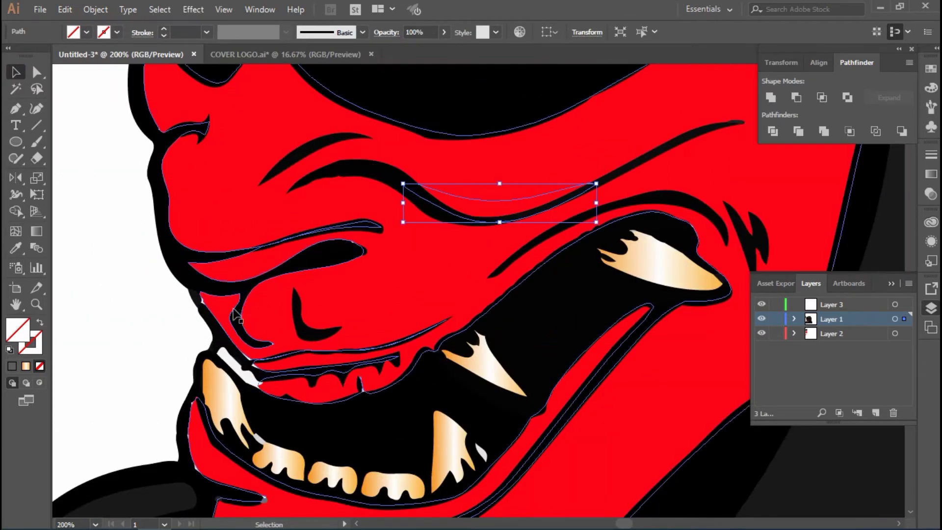
{"action": "scroll", "coordinate": [235, 317], "scroll_direction": "down", "scroll_amount": 2}
{"action": "scroll", "coordinate": [260, 314], "scroll_direction": "down", "scroll_amount": 1}
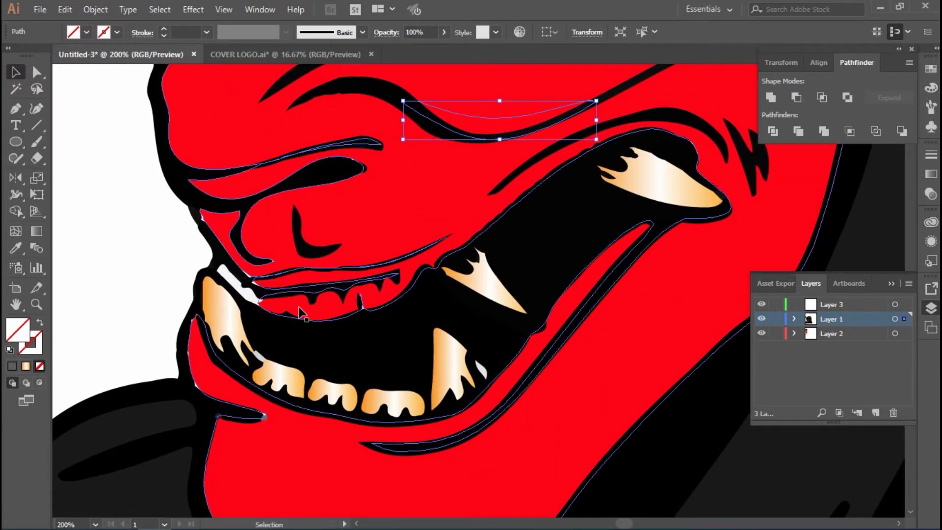
{"action": "scroll", "coordinate": [345, 308], "scroll_direction": "down", "scroll_amount": 1}
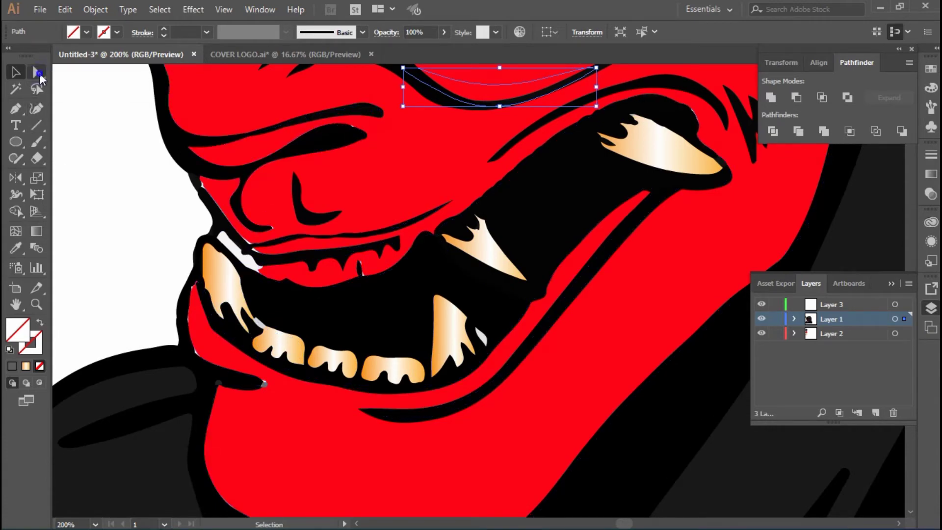
Convert the upper lip's top-right anchor to a sharp corner with the Anchor Point Tool
{"action": "left_click", "coordinate": [22, 113]}
{"action": "left_click", "coordinate": [89, 158]}
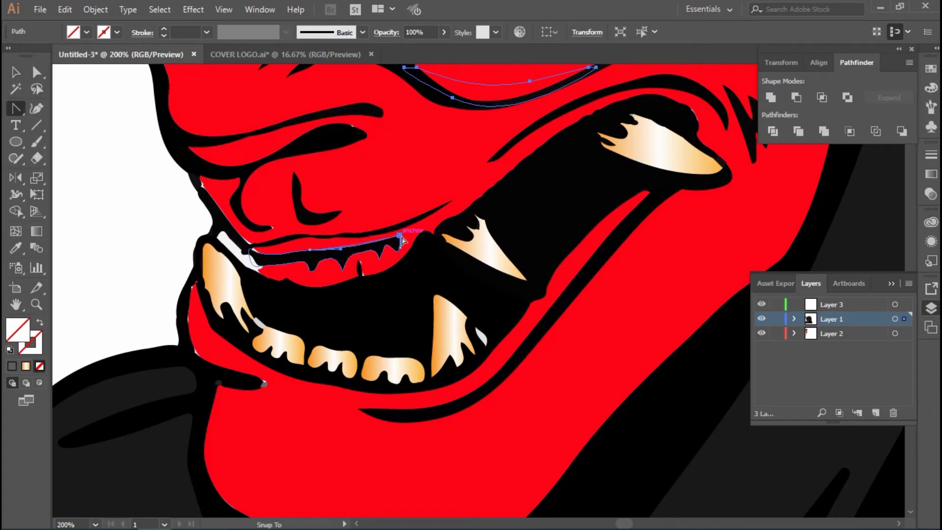
{"action": "left_click", "coordinate": [402, 239]}
{"action": "scroll", "coordinate": [401, 239], "scroll_direction": "up", "scroll_amount": 3}
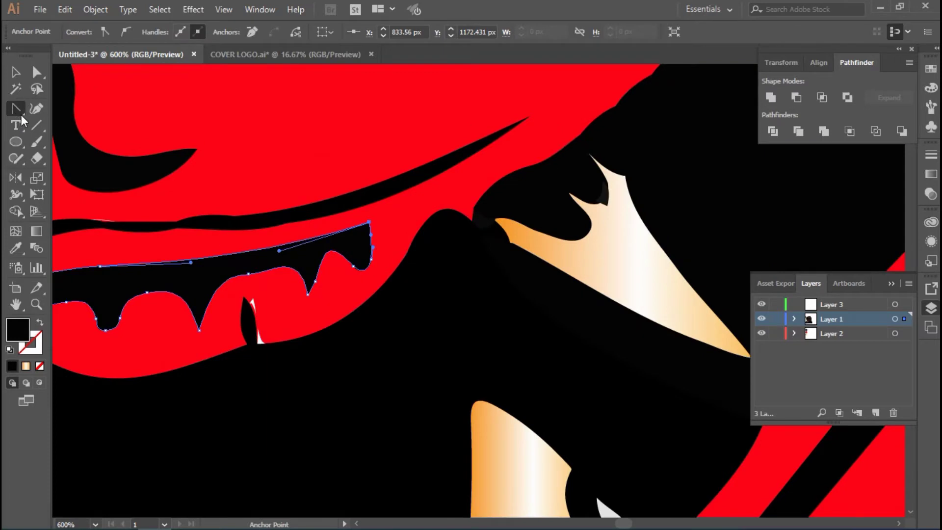
{"action": "left_click", "coordinate": [369, 222]}
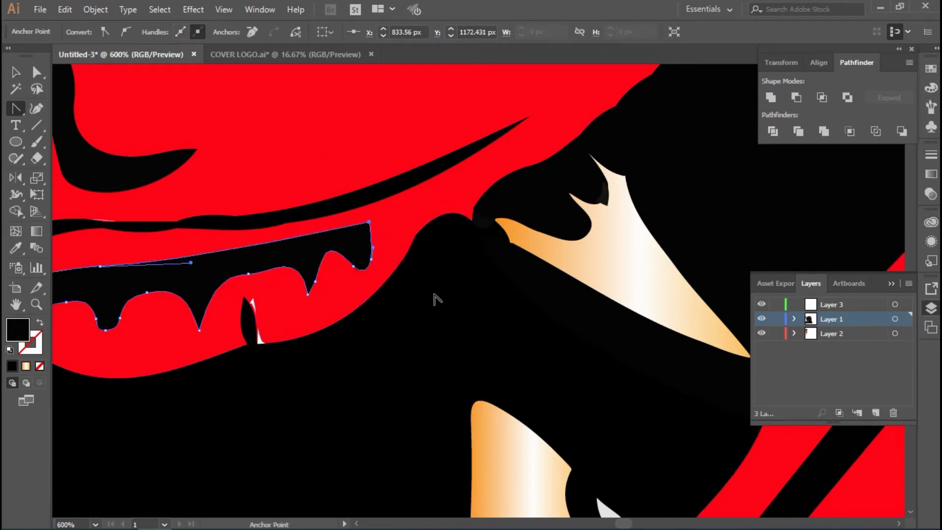
Return to the Pen tool, zoom out on the mouth, then choose the Line Segment tool
{"action": "left_click_drag", "start_coordinate": [16, 107], "coordinate": [44, 132]}
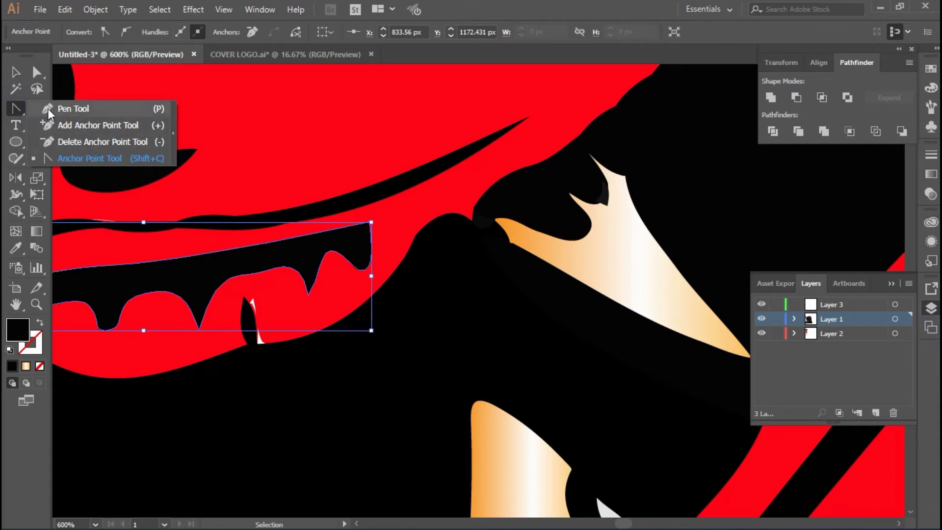
{"action": "left_click", "coordinate": [53, 109]}
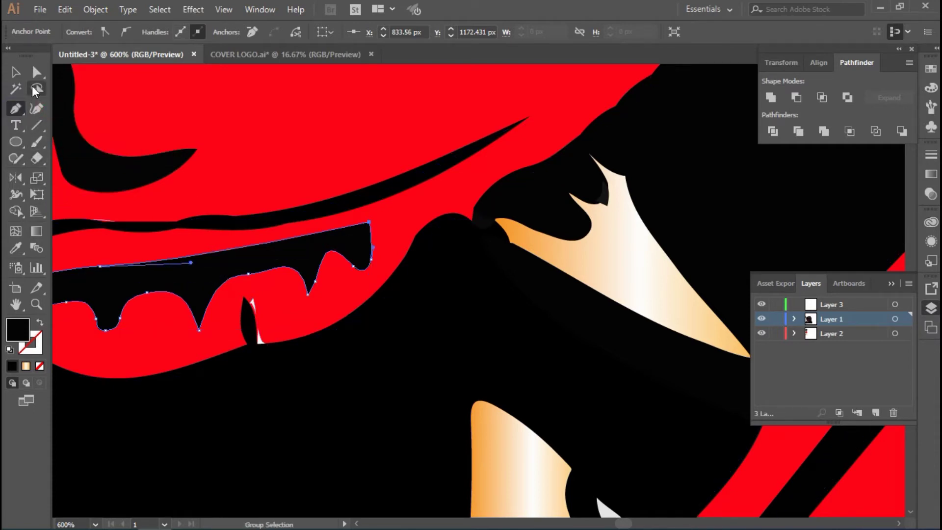
{"action": "key", "text": "ctrl+minus"}
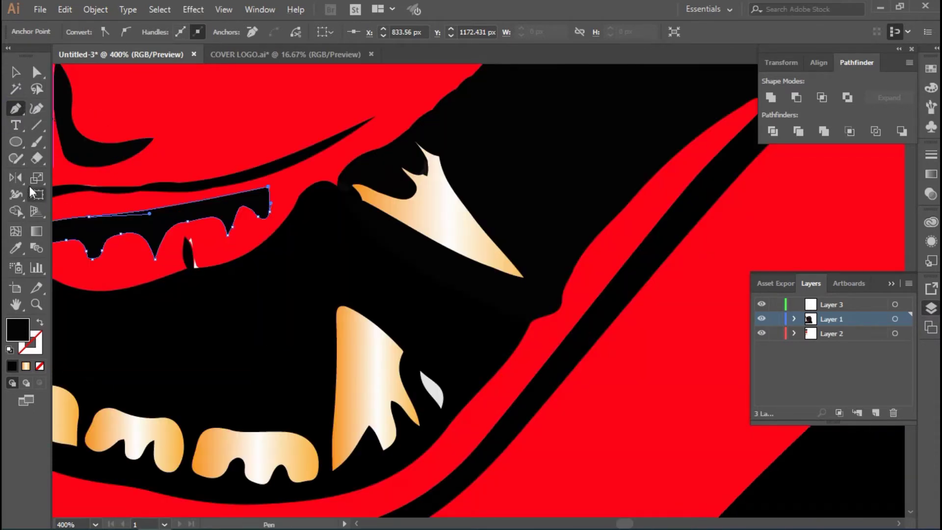
{"action": "left_click", "coordinate": [37, 155]}
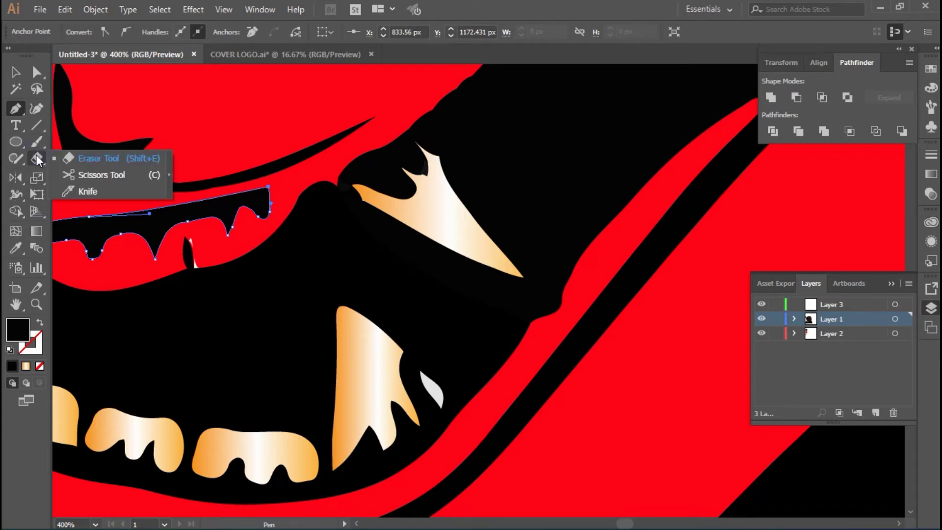
{"action": "left_click", "coordinate": [39, 126]}
{"action": "scroll", "coordinate": [162, 260], "scroll_direction": "down", "scroll_amount": 2}
{"action": "scroll", "coordinate": [157, 265], "scroll_direction": "down", "scroll_amount": 2}
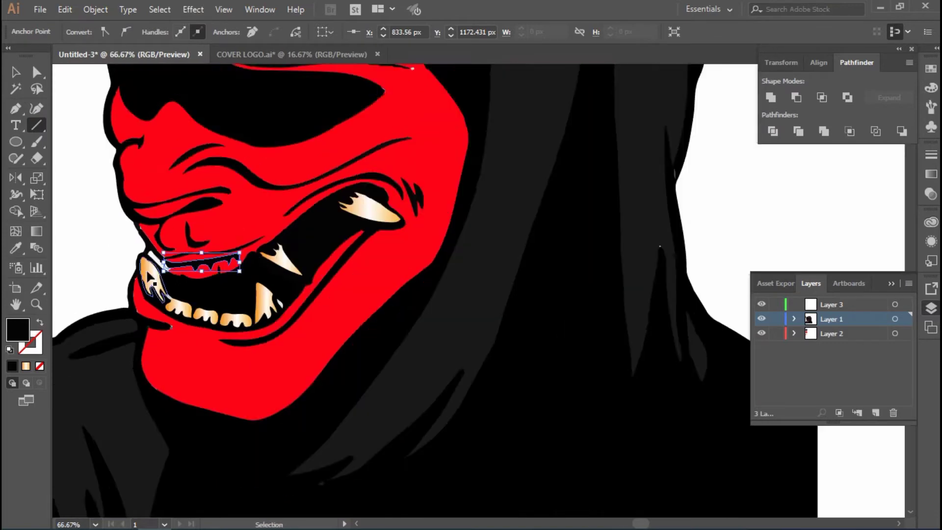
{"action": "scroll", "coordinate": [152, 267], "scroll_direction": "down", "scroll_amount": 1}
{"action": "scroll", "coordinate": [150, 271], "scroll_direction": "up", "scroll_amount": 2}
Start an unfilled Pen path at the lip corner, adding points along the jaw and hood edge
{"action": "scroll", "coordinate": [147, 295], "scroll_direction": "up", "scroll_amount": 4}
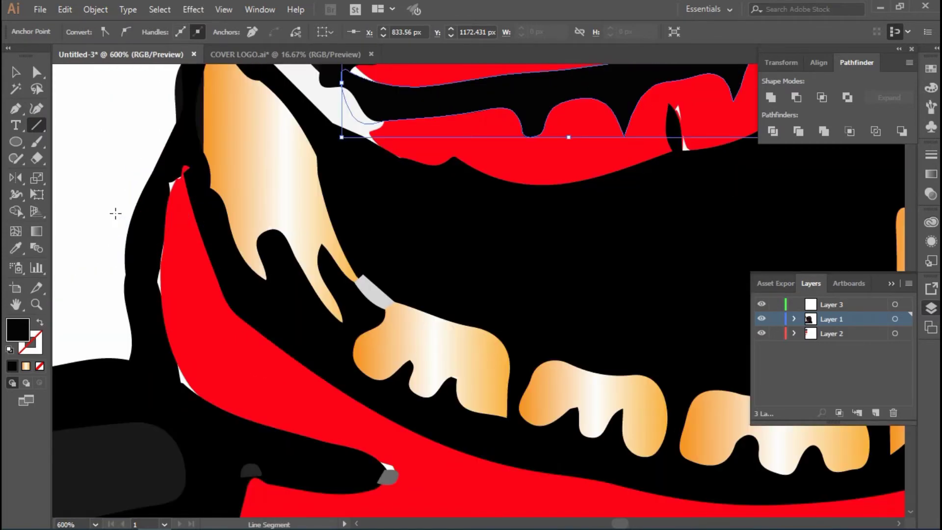
{"action": "key", "text": "p"}
{"action": "left_click", "coordinate": [160, 212]}
{"action": "scroll", "coordinate": [199, 307], "scroll_direction": "down", "scroll_amount": 3}
{"action": "left_click", "coordinate": [184, 300]}
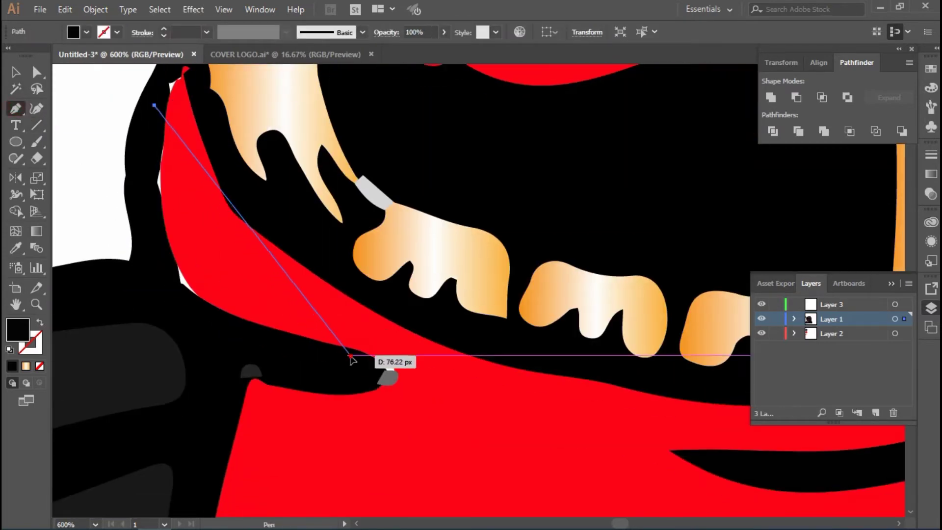
{"action": "left_click_drag", "start_coordinate": [348, 353], "coordinate": [514, 406]}
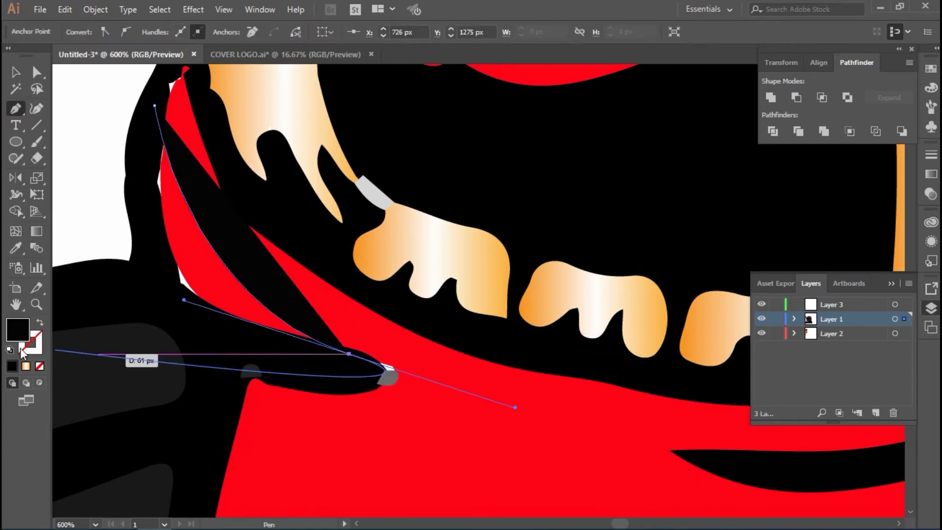
{"action": "key", "text": "slash"}
{"action": "scroll", "coordinate": [176, 329], "scroll_direction": "down", "scroll_amount": 1}
{"action": "left_click", "coordinate": [291, 345]}
{"action": "left_click", "coordinate": [155, 309]}
{"action": "left_click", "coordinate": [97, 229]}
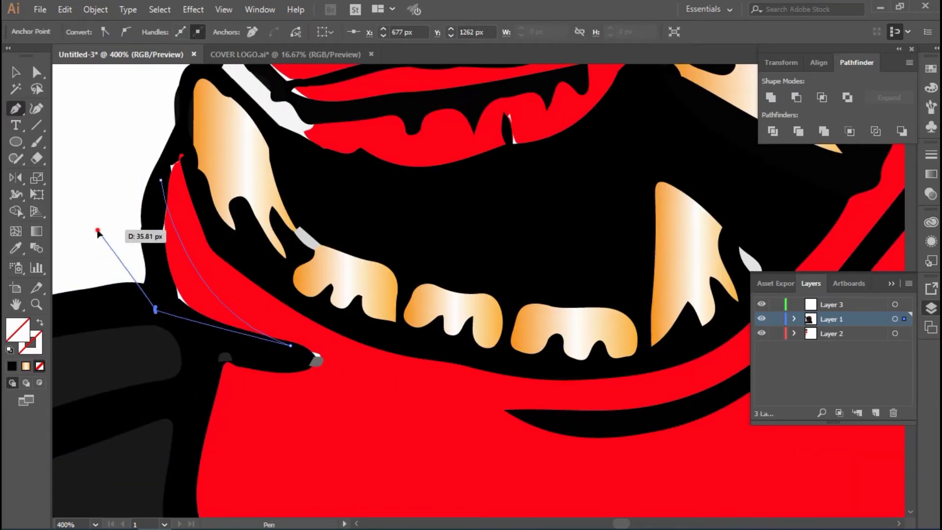
{"action": "left_click_drag", "start_coordinate": [88, 187], "coordinate": [95, 182]}
Draw a curved chin line from below the lip corner out to the right
{"action": "scroll", "coordinate": [201, 265], "scroll_direction": "down", "scroll_amount": 3}
{"action": "scroll", "coordinate": [254, 293], "scroll_direction": "down", "scroll_amount": 2}
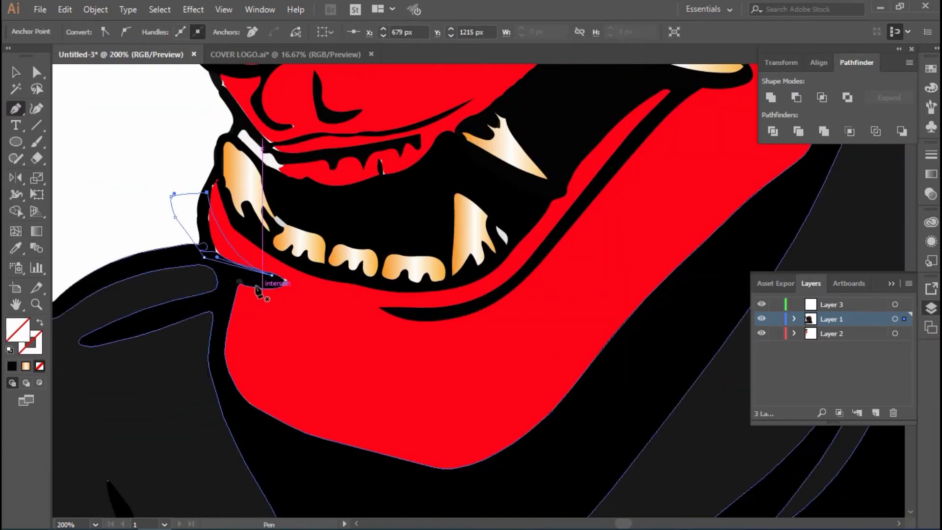
{"action": "scroll", "coordinate": [254, 288], "scroll_direction": "down", "scroll_amount": 1}
{"action": "left_click", "coordinate": [252, 248]}
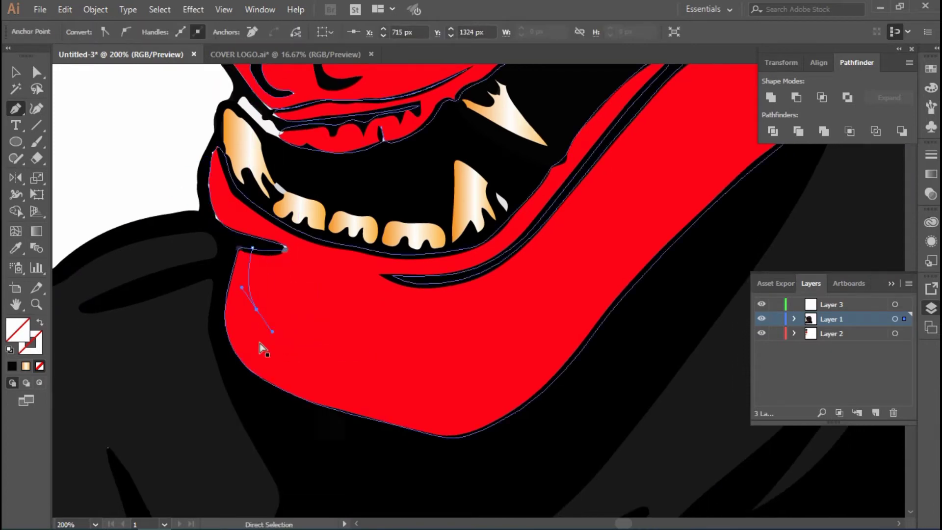
{"action": "left_click_drag", "start_coordinate": [256, 347], "coordinate": [311, 383]}
{"action": "left_click_drag", "start_coordinate": [381, 359], "coordinate": [386, 360]}
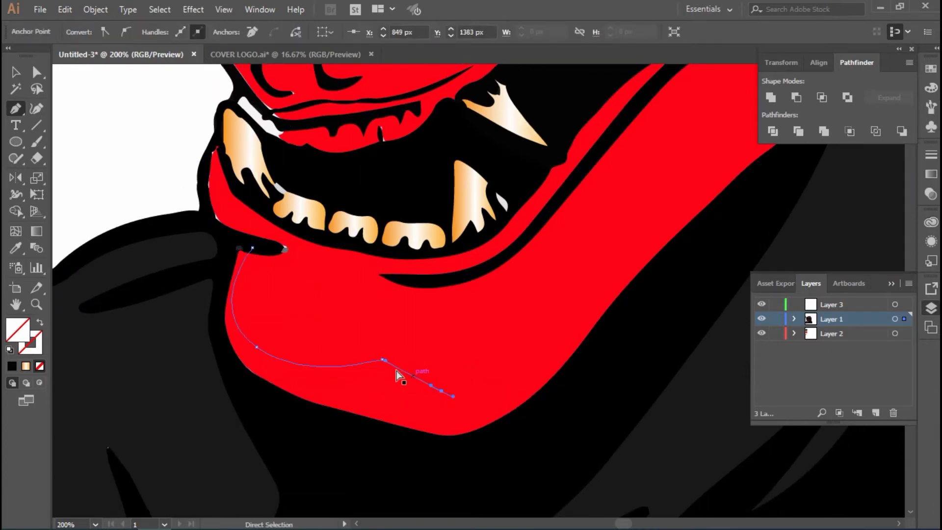
{"action": "key", "text": "ctrl+z"}
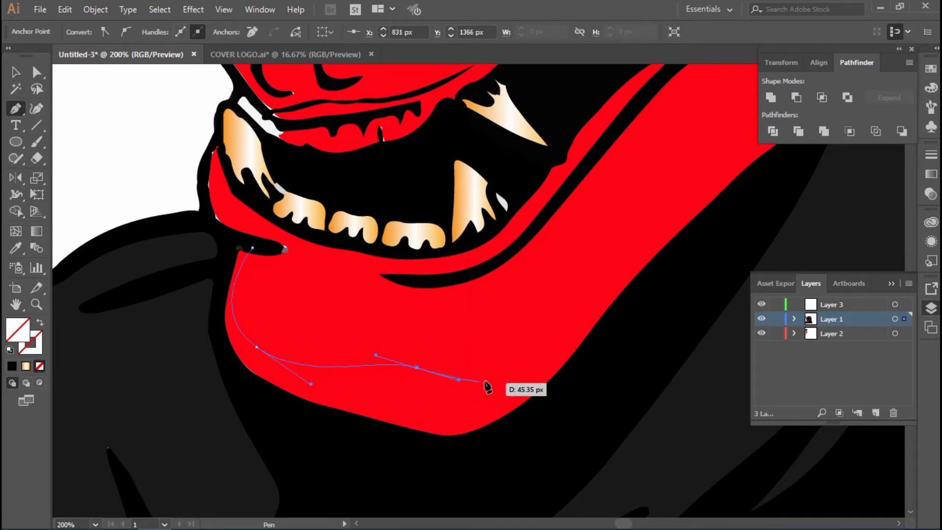
{"action": "left_click_drag", "start_coordinate": [515, 360], "coordinate": [528, 350]}
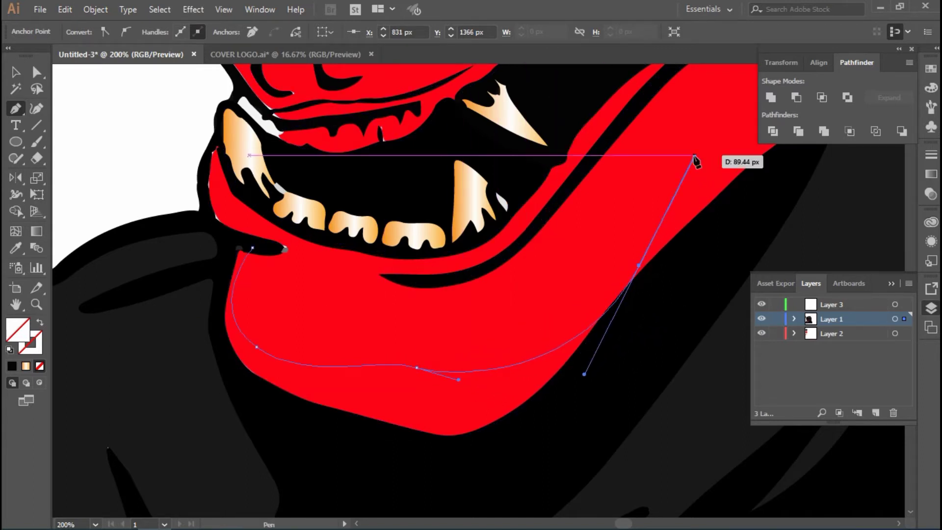
{"action": "left_click_drag", "start_coordinate": [695, 161], "coordinate": [701, 206]}
{"action": "left_click", "coordinate": [640, 271], "text": "ctrl"}
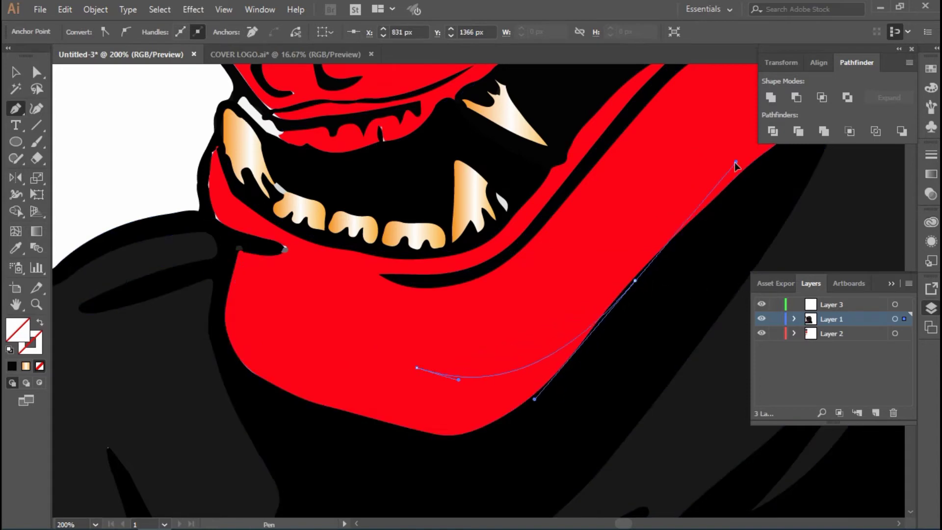
Curve a path up from the chin's lower left and join it to the earlier path's end
{"action": "left_click_drag", "start_coordinate": [282, 441], "coordinate": [299, 458]}
{"action": "left_click_drag", "start_coordinate": [198, 287], "coordinate": [221, 237]}
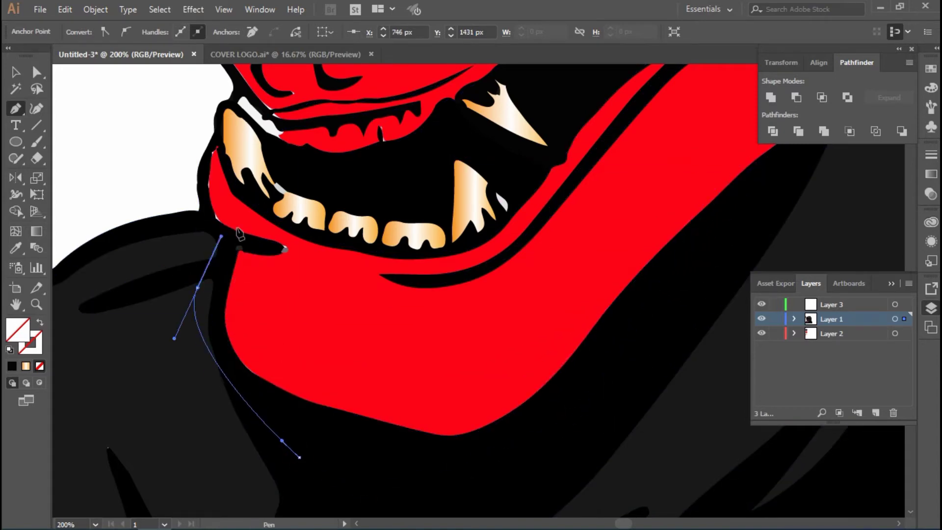
{"action": "left_click", "coordinate": [252, 247]}
{"action": "scroll", "coordinate": [542, 248], "scroll_direction": "down", "scroll_amount": 2}
Start a pen path at the lower-lip crease tip and curve it along the black stripe
{"action": "scroll", "coordinate": [486, 266], "scroll_direction": "down", "scroll_amount": 2}
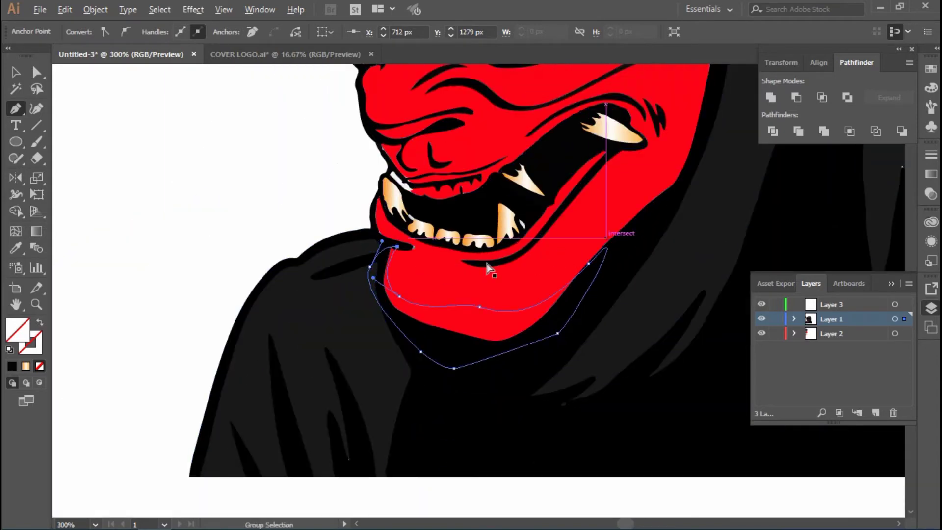
{"action": "scroll", "coordinate": [185, 340], "scroll_direction": "up", "scroll_amount": 4}
{"action": "left_click", "coordinate": [142, 340]}
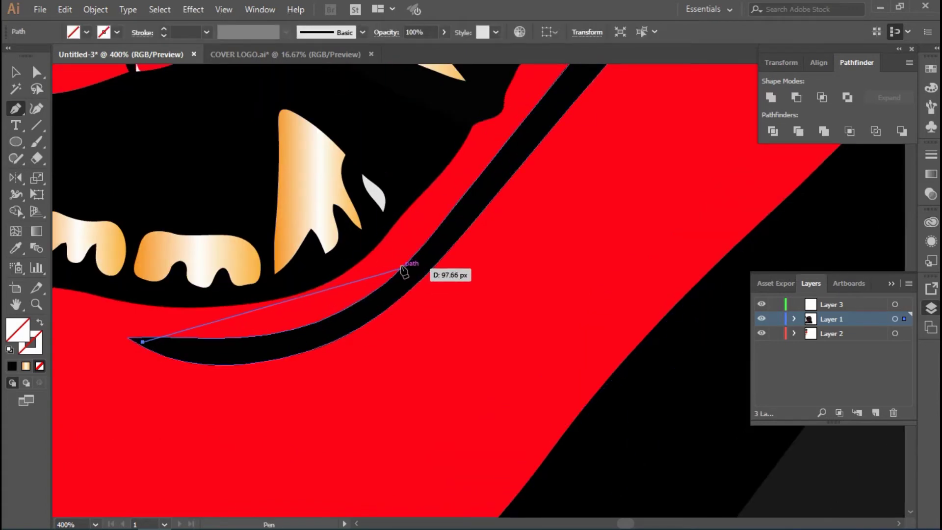
{"action": "left_click_drag", "start_coordinate": [448, 219], "coordinate": [484, 189]}
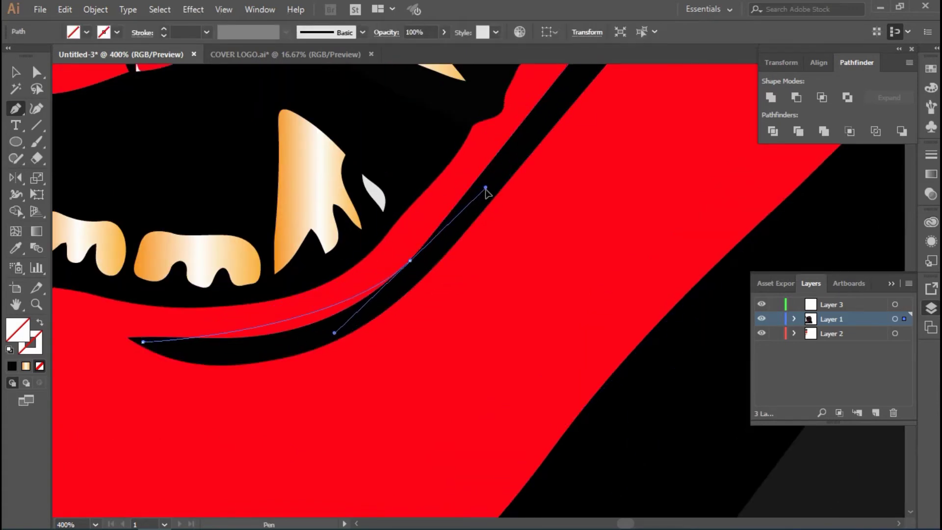
{"action": "left_click", "coordinate": [146, 339]}
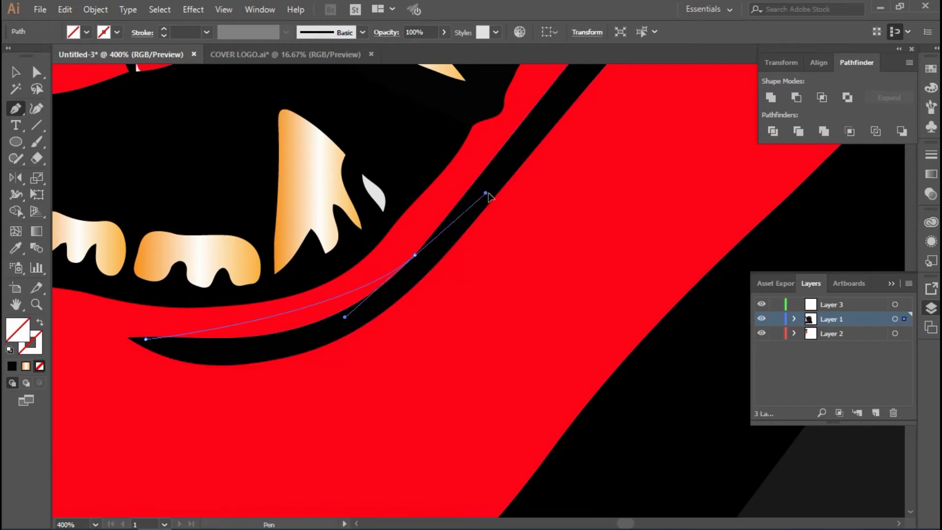
{"action": "left_click_drag", "start_coordinate": [476, 194], "coordinate": [568, 74]}
Add curved points up the crease, make the top point a corner, and curve back to the start
{"action": "key", "text": "ctrl+minus"}
{"action": "key", "text": "ctrl+minus"}
{"action": "key", "text": "ctrl+minus"}
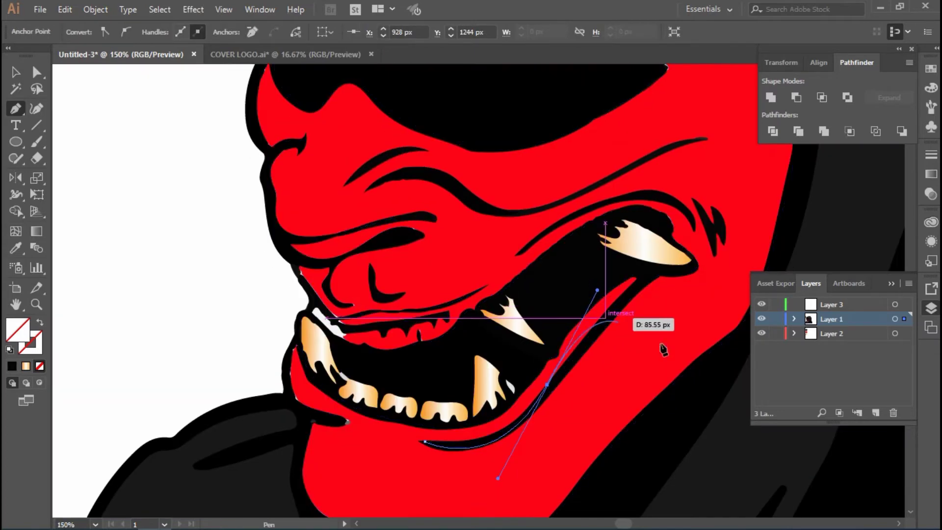
{"action": "key", "text": "ctrl+plus"}
{"action": "left_click_drag", "start_coordinate": [541, 321], "coordinate": [563, 287]}
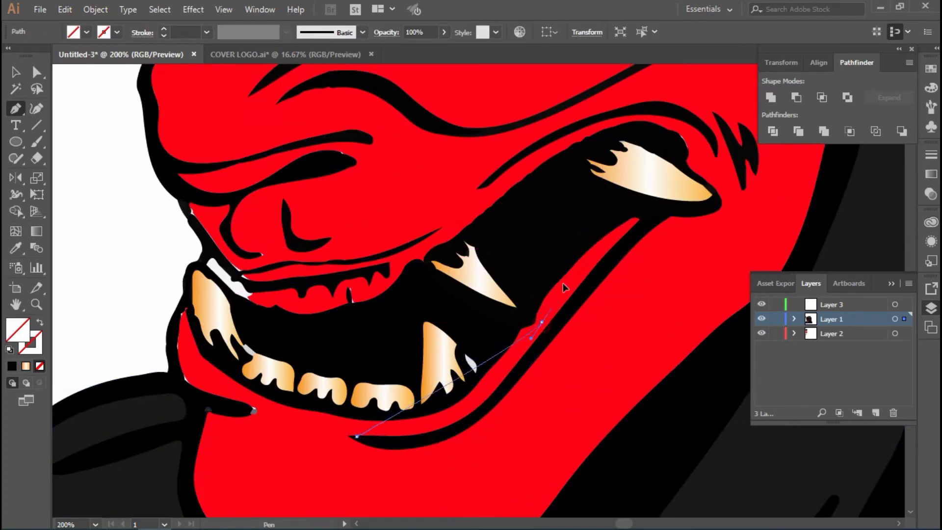
{"action": "left_click_drag", "start_coordinate": [629, 198], "coordinate": [569, 307]}
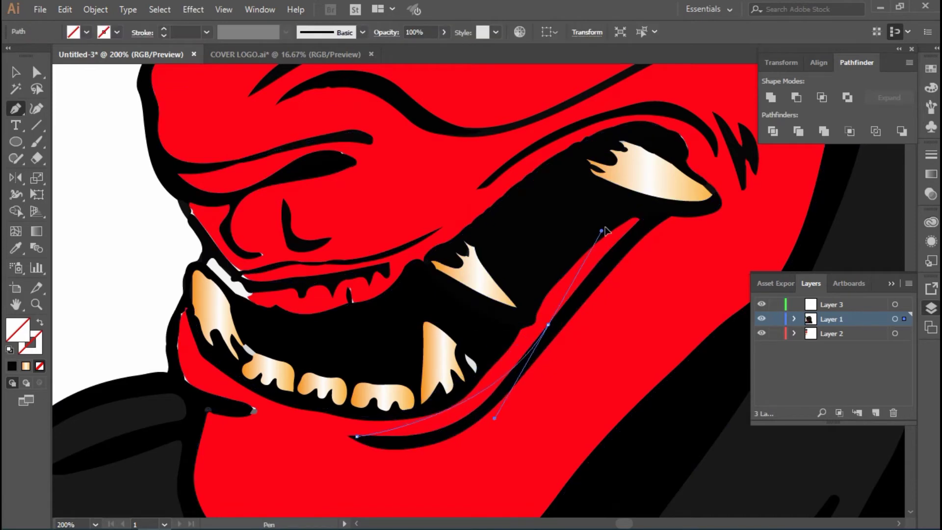
{"action": "left_click", "coordinate": [548, 324]}
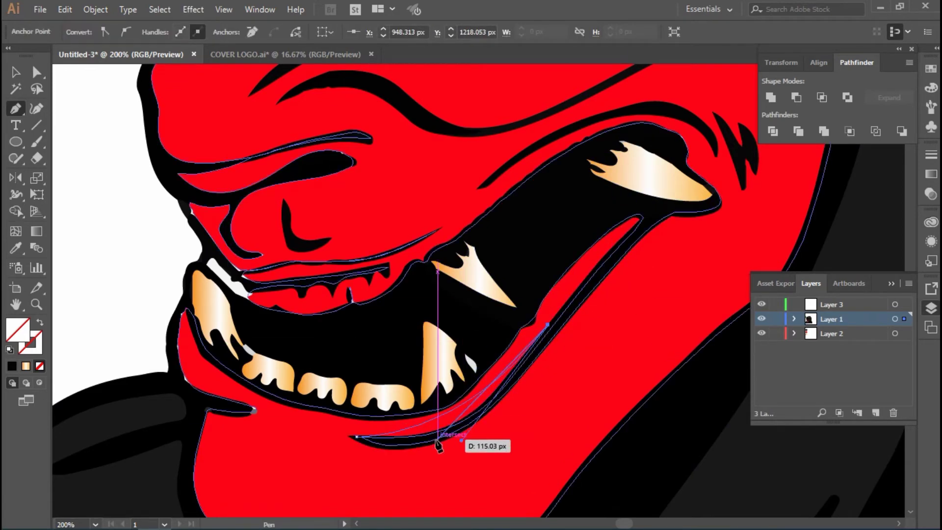
{"action": "left_click_drag", "start_coordinate": [431, 440], "coordinate": [378, 447]}
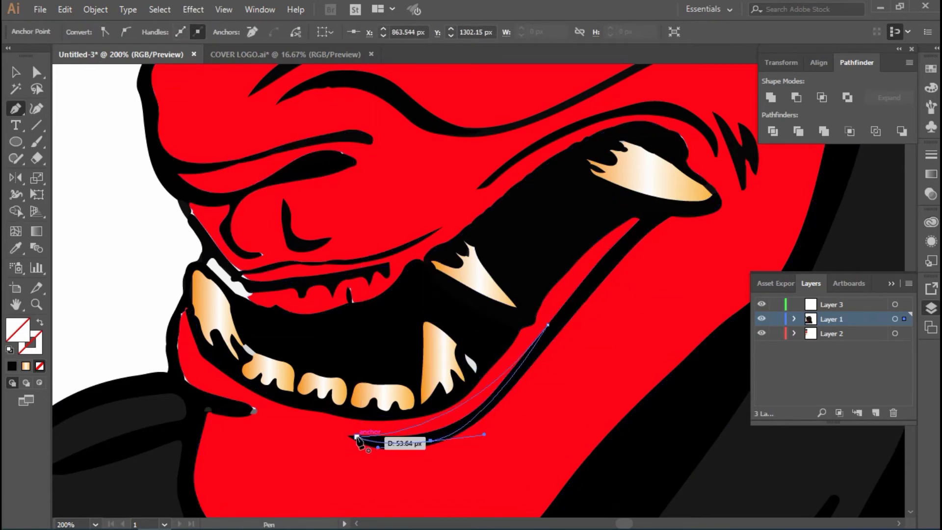
{"action": "key", "text": "ctrl+minus"}
{"action": "scroll", "coordinate": [471, 301], "scroll_direction": "up", "scroll_amount": 2}
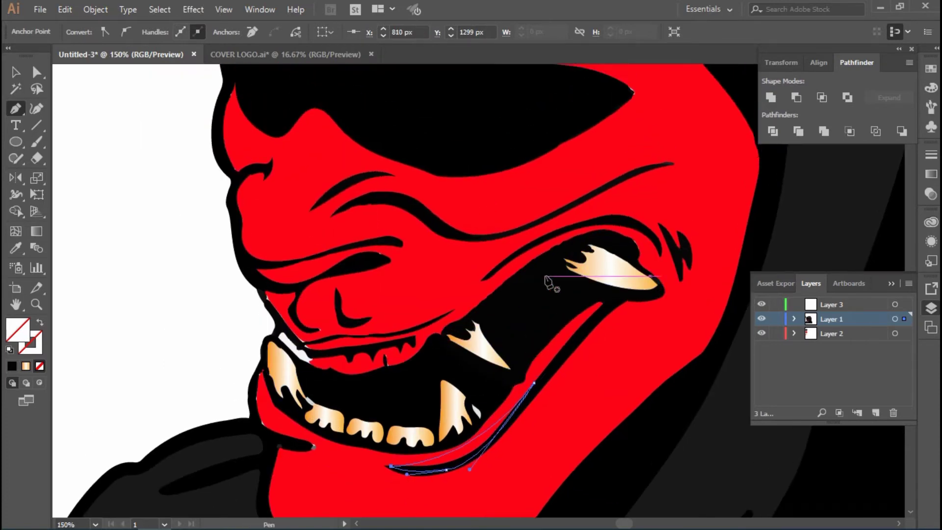
{"action": "scroll", "coordinate": [492, 295], "scroll_direction": "up", "scroll_amount": 3}
{"action": "left_click", "coordinate": [15, 72]}
{"action": "scroll", "coordinate": [136, 210], "scroll_direction": "down", "scroll_amount": 2}
Select the lower-lip crease, chin and nose-cheek outlines, and make Layer 3 active
{"action": "left_click", "coordinate": [136, 210]}
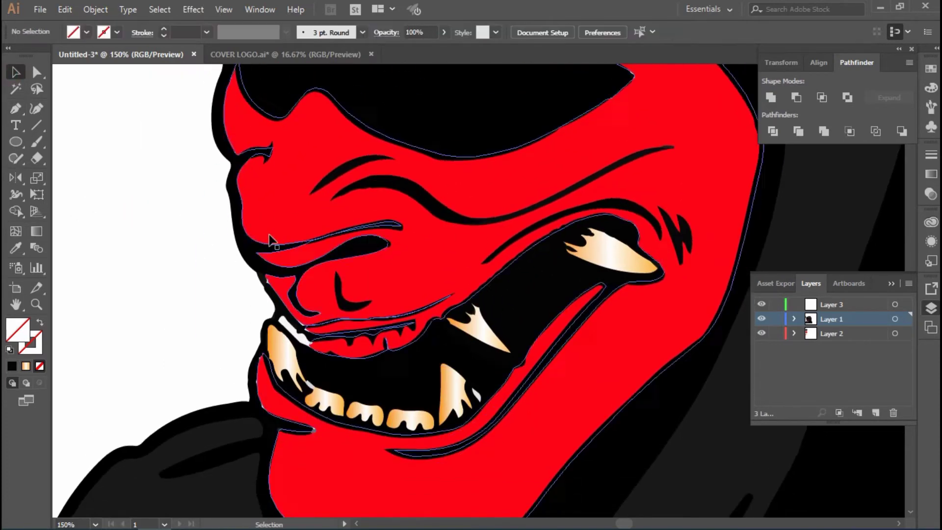
{"action": "scroll", "coordinate": [269, 237], "scroll_direction": "down", "scroll_amount": 1}
{"action": "left_click", "coordinate": [450, 415]}
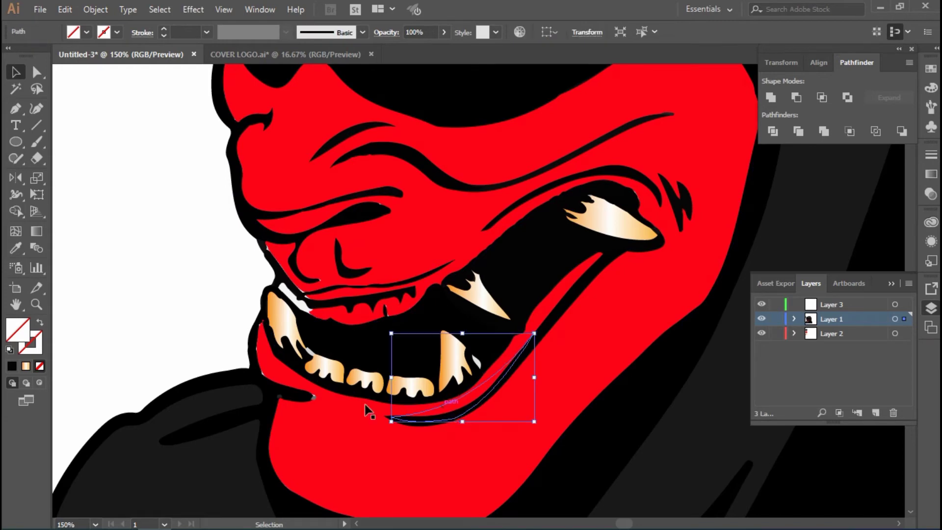
{"action": "left_click", "coordinate": [277, 376], "text": "shift"}
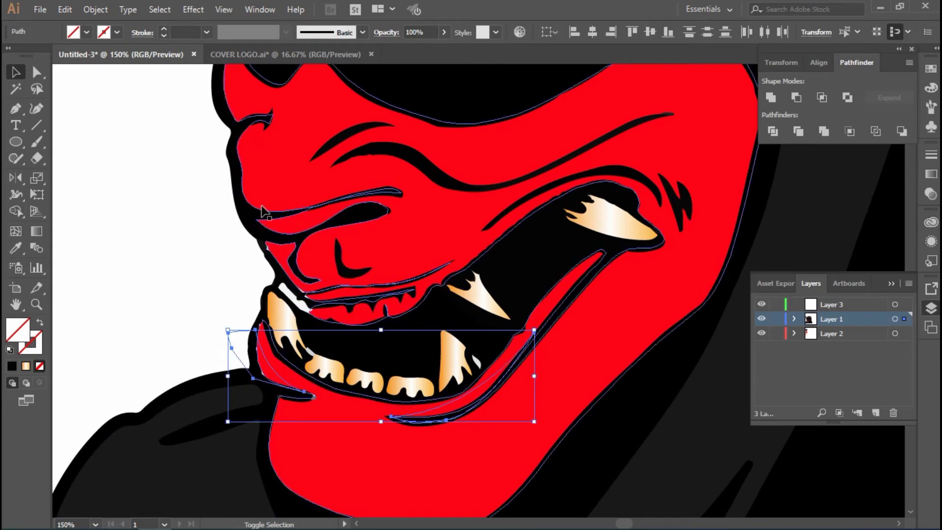
{"action": "left_click", "coordinate": [251, 153], "text": "shift"}
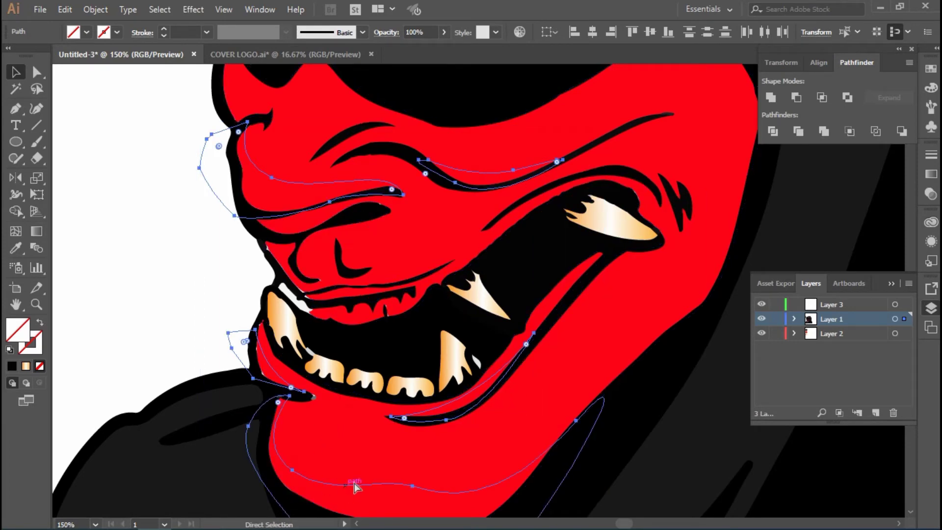
{"action": "left_click", "coordinate": [827, 305]}
Fill the highlight outlines on Layer 3 with near-white FCFCFC
{"action": "key", "text": "ctrl+a"}
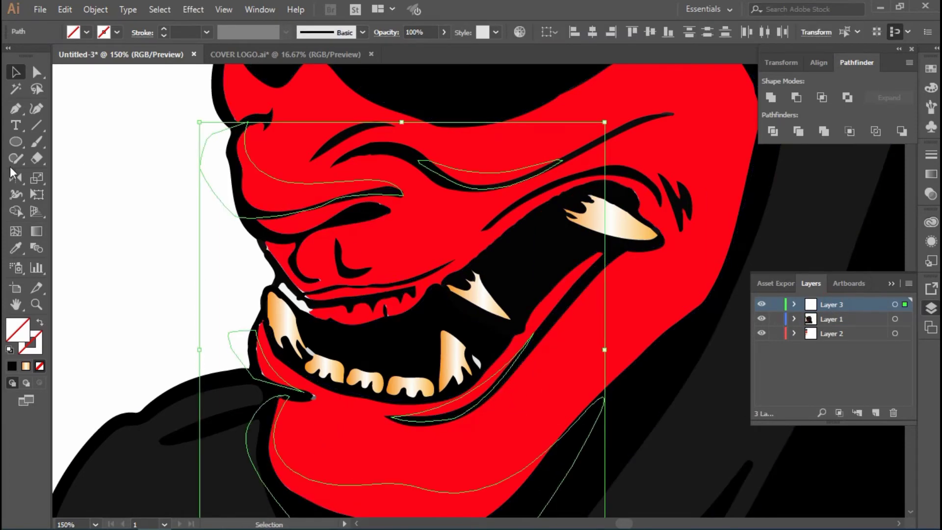
{"action": "left_click", "coordinate": [11, 366]}
{"action": "double_click", "coordinate": [17, 328]}
{"action": "left_click", "coordinate": [291, 164]}
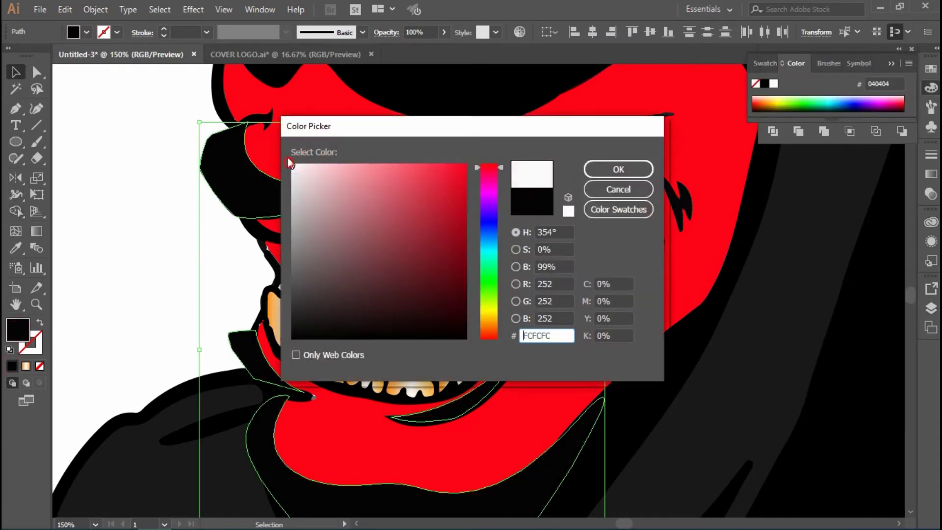
{"action": "left_click", "coordinate": [646, 176]}
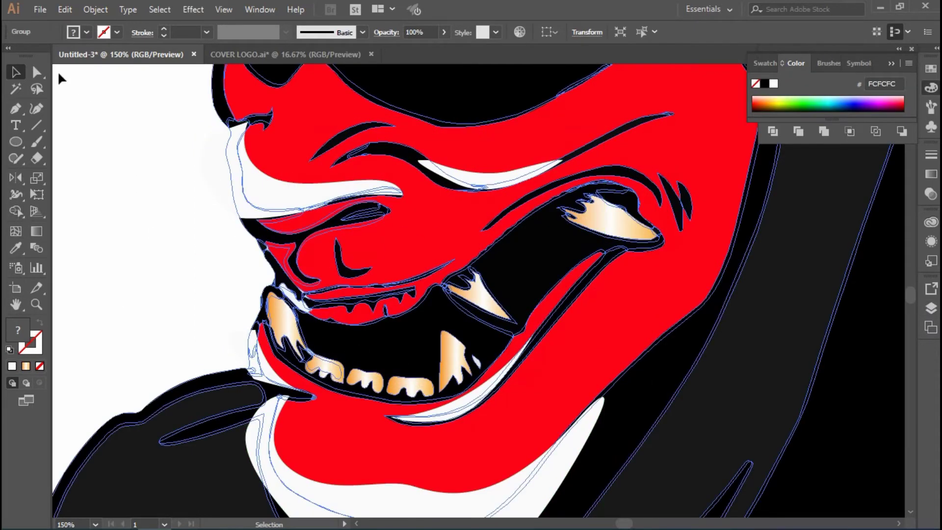
Reselect the white nose and upper cheek highlights
{"action": "left_click", "coordinate": [174, 184]}
{"action": "left_click", "coordinate": [305, 190]}
{"action": "left_click", "coordinate": [471, 179], "text": "shift"}
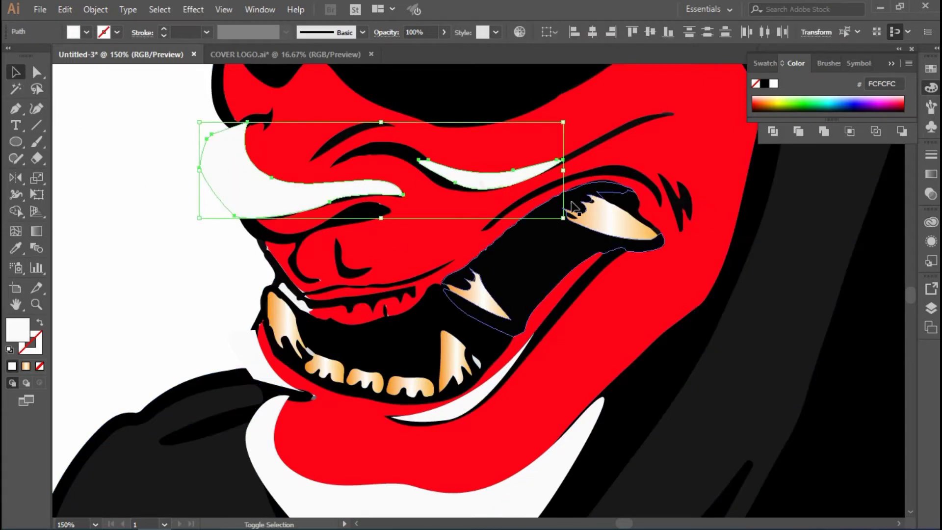
Trim the lip and chin highlights against the face artwork with Shape Builder
{"action": "left_click", "coordinate": [481, 398], "text": "shift"}
{"action": "left_click", "coordinate": [289, 439], "text": "shift"}
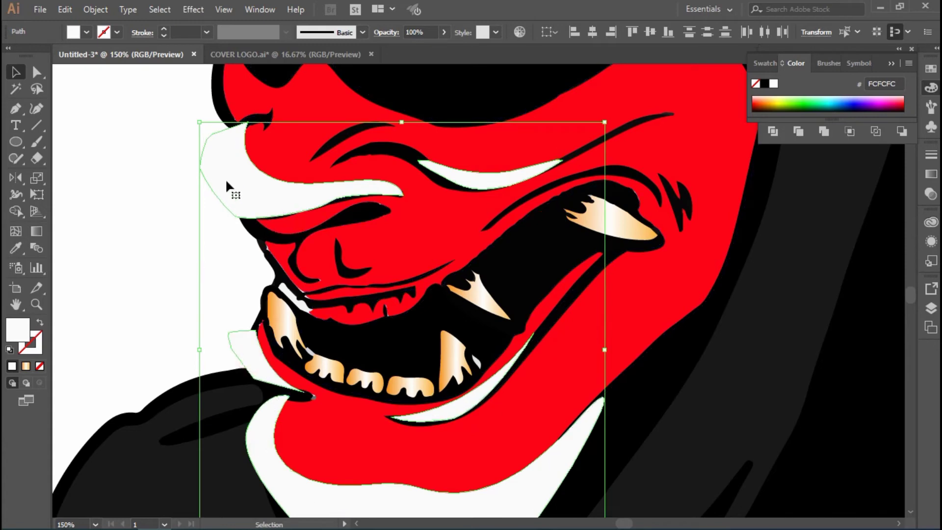
{"action": "left_click", "coordinate": [288, 141], "text": "shift"}
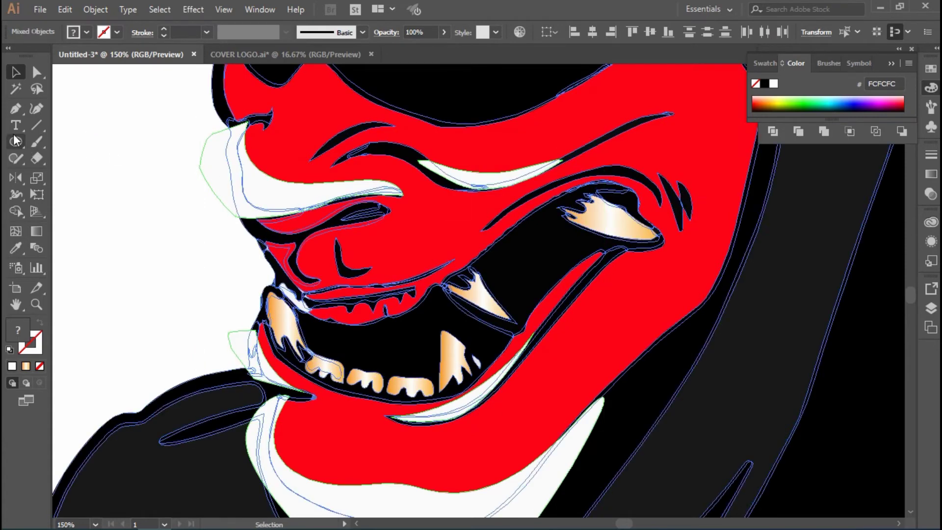
{"action": "left_click", "coordinate": [16, 210]}
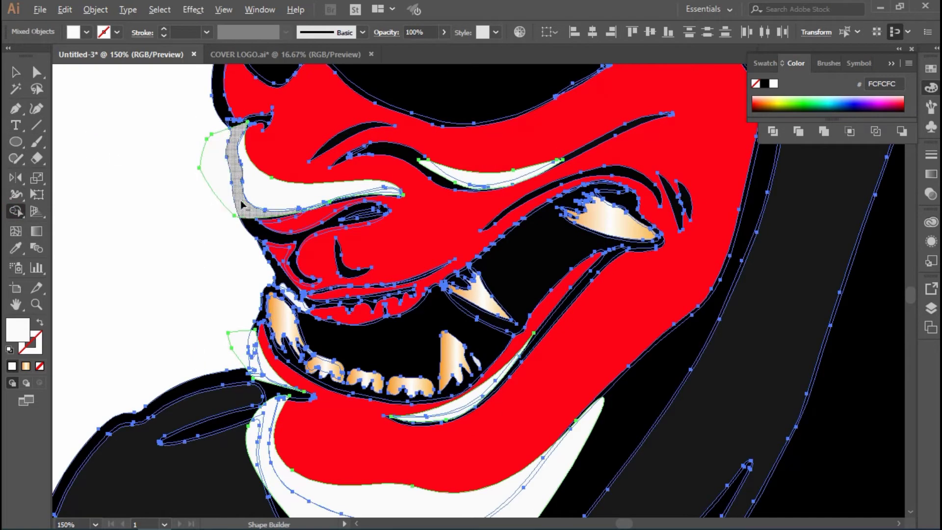
{"action": "scroll", "coordinate": [209, 181], "scroll_direction": "up", "scroll_amount": 2}
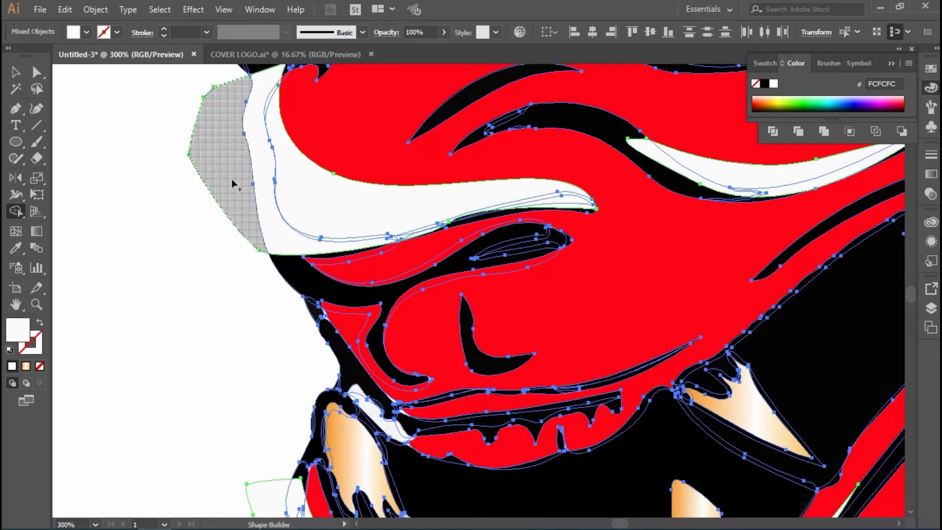
{"action": "scroll", "coordinate": [231, 182], "scroll_direction": "down", "scroll_amount": 4}
Ungroup the mask artwork
{"action": "key", "text": "v"}
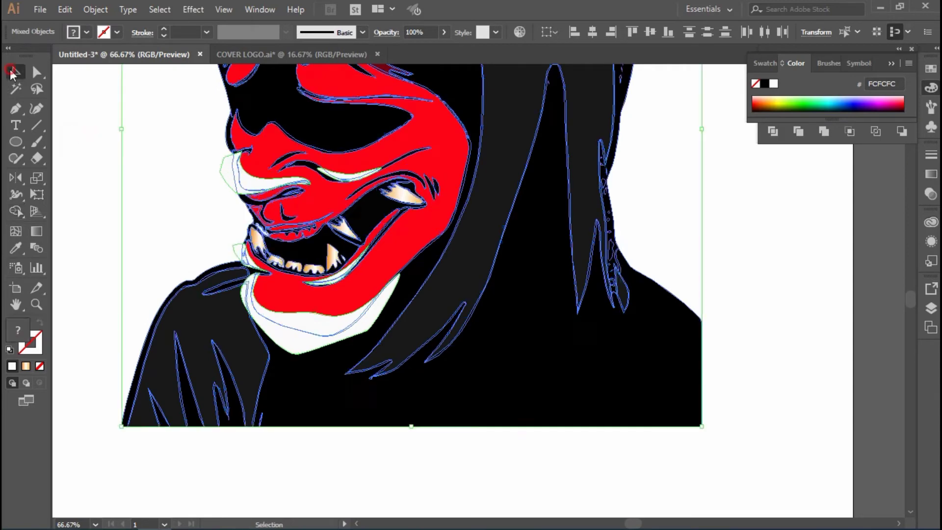
{"action": "left_click", "coordinate": [155, 172]}
{"action": "scroll", "coordinate": [294, 220], "scroll_direction": "up", "scroll_amount": 3}
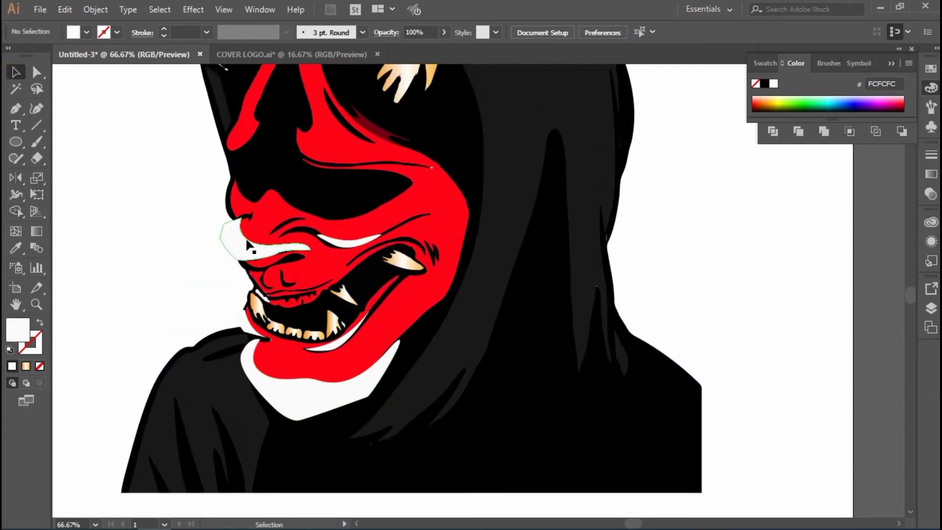
{"action": "double_click", "coordinate": [411, 212]}
{"action": "double_click", "coordinate": [157, 217]}
{"action": "left_click", "coordinate": [424, 211]}
{"action": "right_click", "coordinate": [425, 210]}
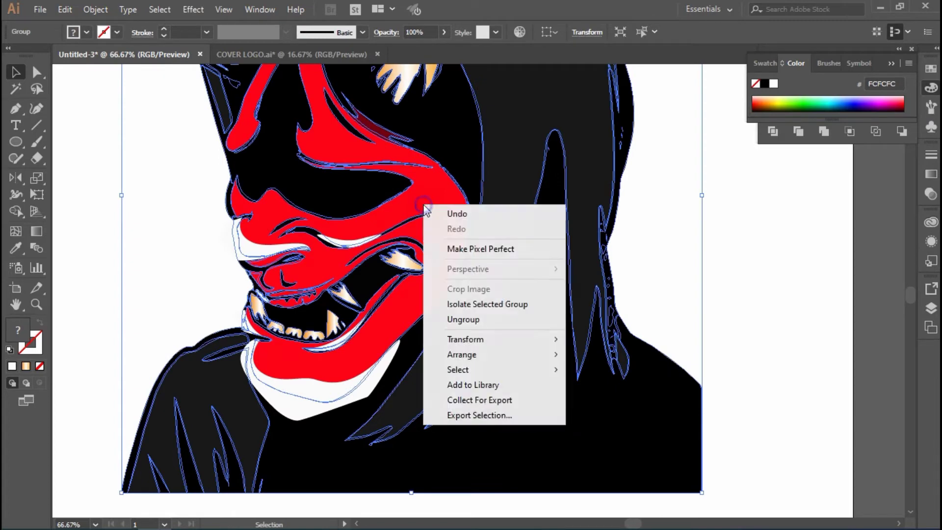
{"action": "left_click", "coordinate": [456, 320]}
Select the red mask together with the white nose and cheek highlights
{"action": "left_click", "coordinate": [110, 225]}
{"action": "left_click", "coordinate": [419, 202]}
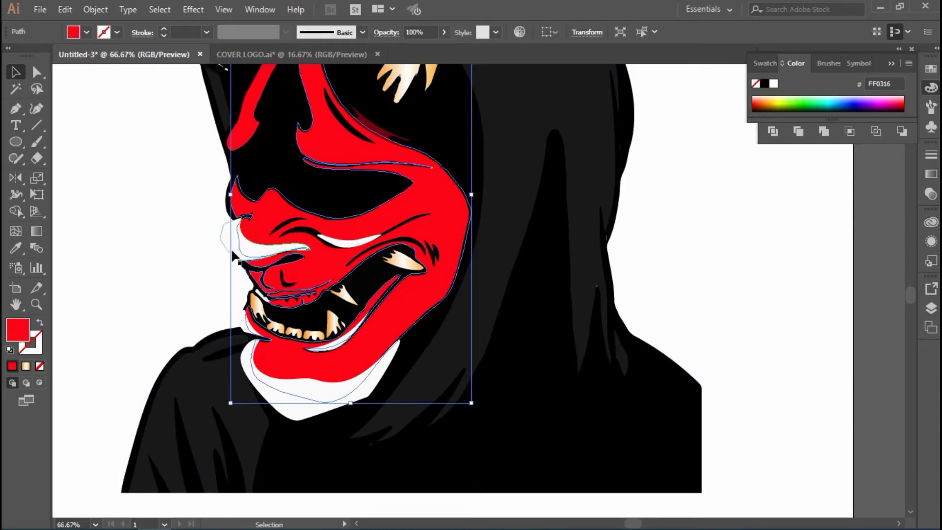
{"action": "scroll", "coordinate": [239, 262], "scroll_direction": "up", "scroll_amount": 1}
{"action": "left_click", "coordinate": [240, 243]}
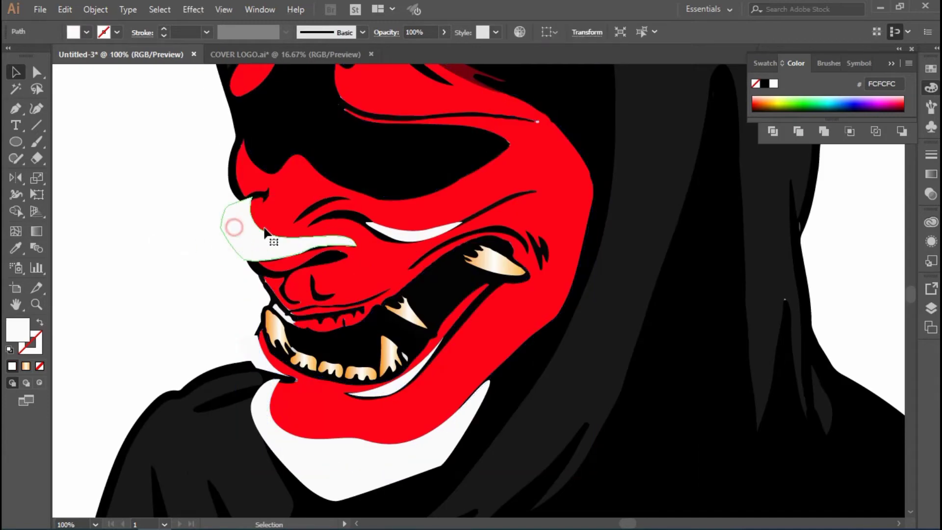
Select the white nose, lip and chin highlights plus the red mask for Shape Builder
{"action": "left_click", "coordinate": [432, 234], "text": "shift"}
{"action": "left_click", "coordinate": [247, 363], "text": "shift"}
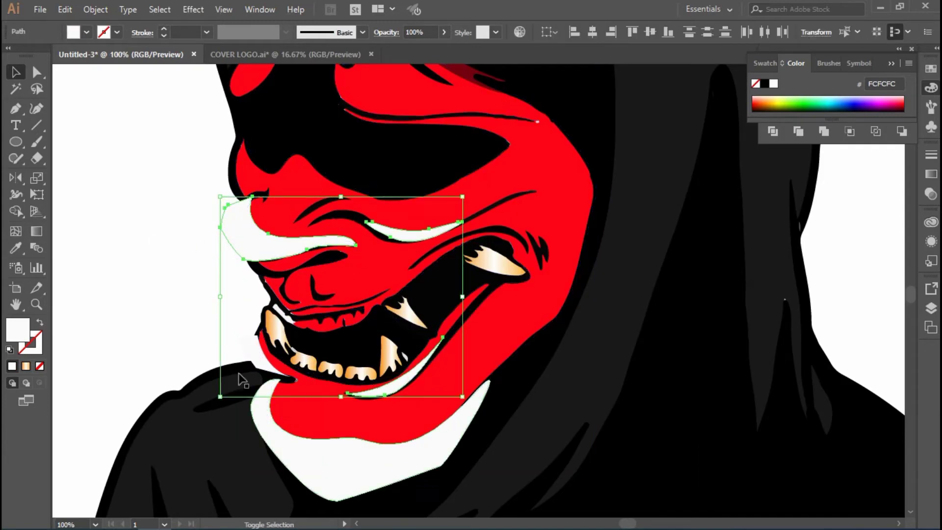
{"action": "left_click", "coordinate": [274, 418], "text": "shift"}
{"action": "left_click", "coordinate": [496, 178], "text": "shift"}
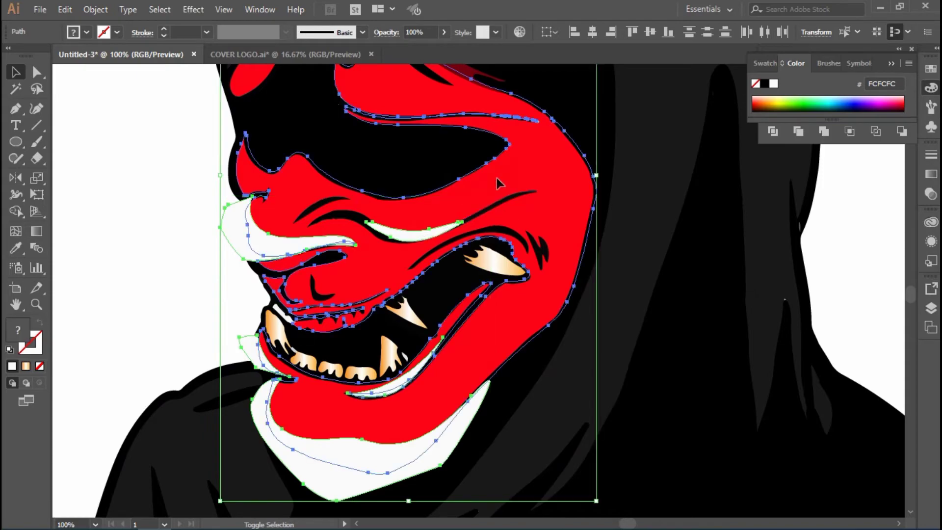
{"action": "key", "text": "shift+m"}
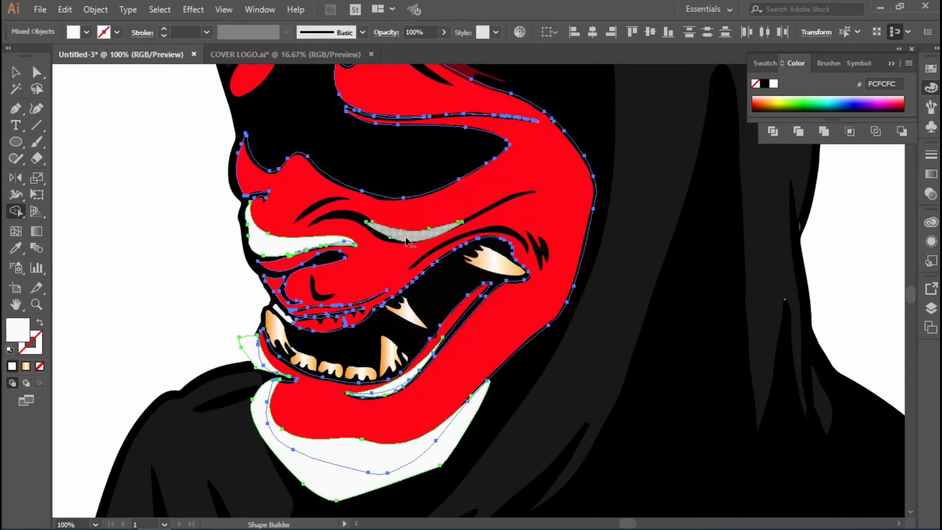
{"action": "scroll", "coordinate": [416, 240], "scroll_direction": "up", "scroll_amount": 4}
{"action": "scroll", "coordinate": [185, 240], "scroll_direction": "down", "scroll_amount": 4}
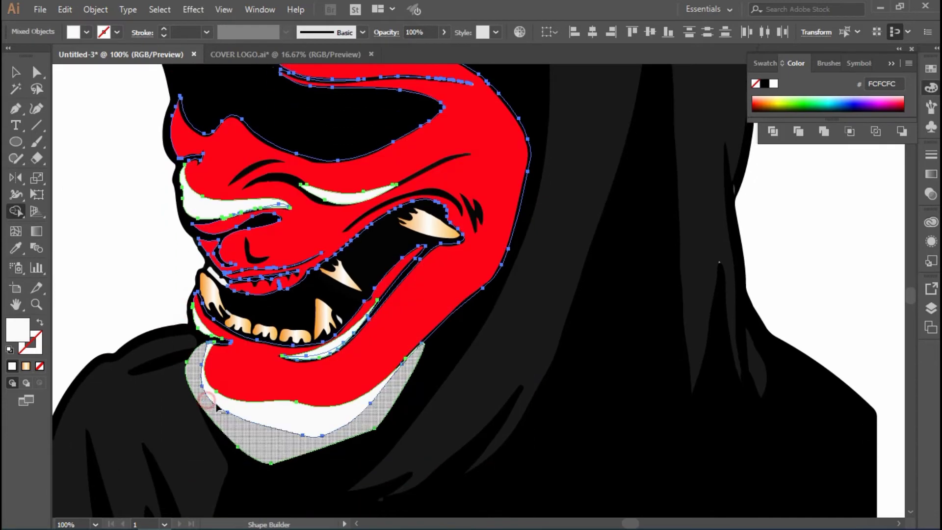
Merge the white region below the jaw and the lower-lip sliver into solid white
{"action": "left_click", "coordinate": [294, 392]}
{"action": "key", "text": "v"}
{"action": "scroll", "coordinate": [325, 361], "scroll_direction": "up", "scroll_amount": 2}
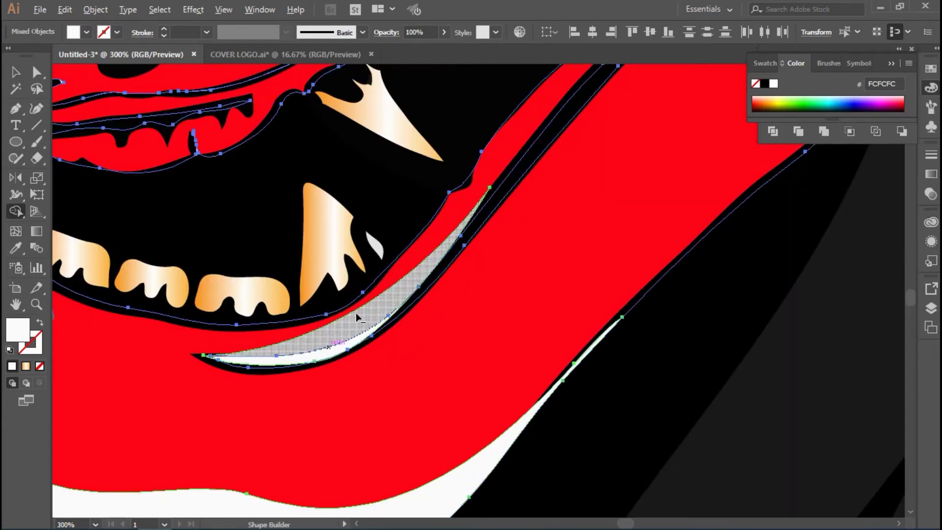
{"action": "left_click", "coordinate": [357, 317]}
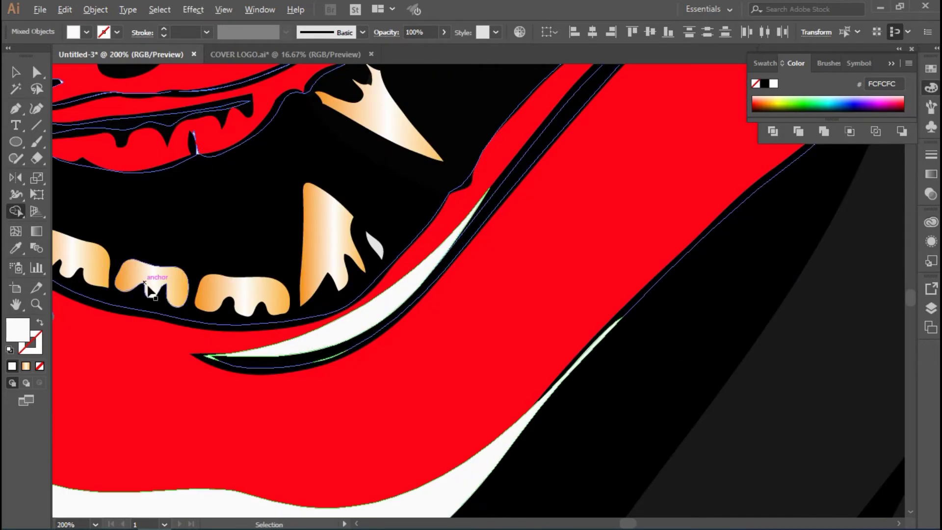
{"action": "key", "text": "v"}
{"action": "key", "text": "ctrl+1"}
{"action": "left_click", "coordinate": [69, 170]}
{"action": "scroll", "coordinate": [69, 170], "scroll_direction": "down", "scroll_amount": 3}
Move the white crescent under the eye up about 38 px
{"action": "scroll", "coordinate": [83, 222], "scroll_direction": "up", "scroll_amount": 2}
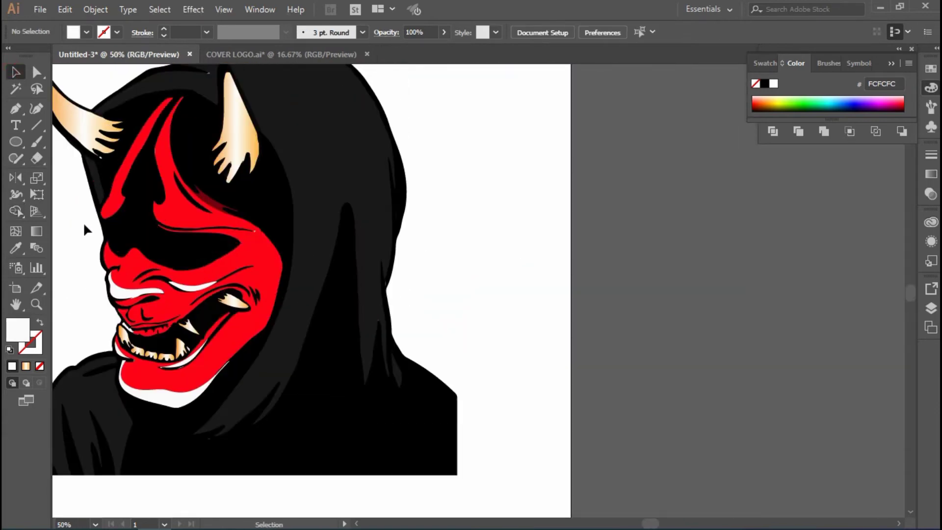
{"action": "scroll", "coordinate": [95, 236], "scroll_direction": "up", "scroll_amount": 3}
{"action": "scroll", "coordinate": [426, 384], "scroll_direction": "up", "scroll_amount": 2}
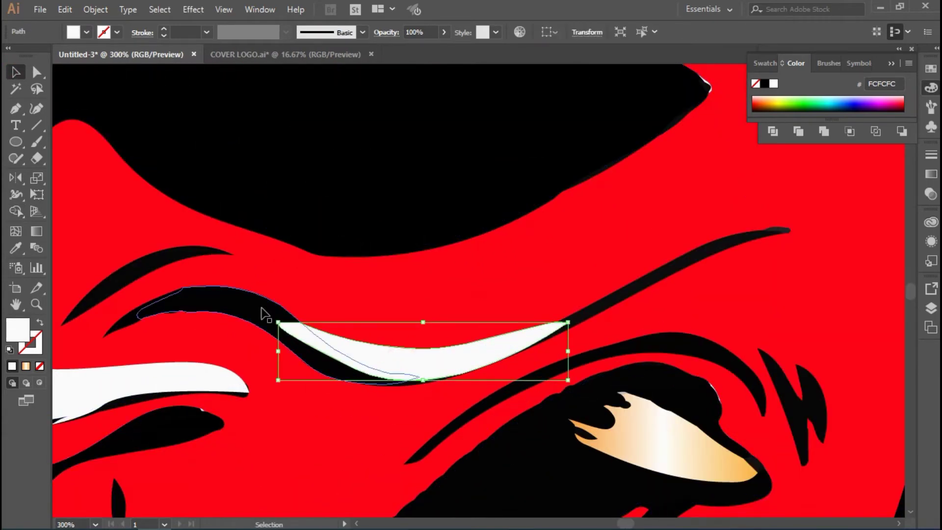
{"action": "left_click_drag", "start_coordinate": [401, 363], "coordinate": [298, 316]}
{"action": "scroll", "coordinate": [298, 316], "scroll_direction": "down", "scroll_amount": 2}
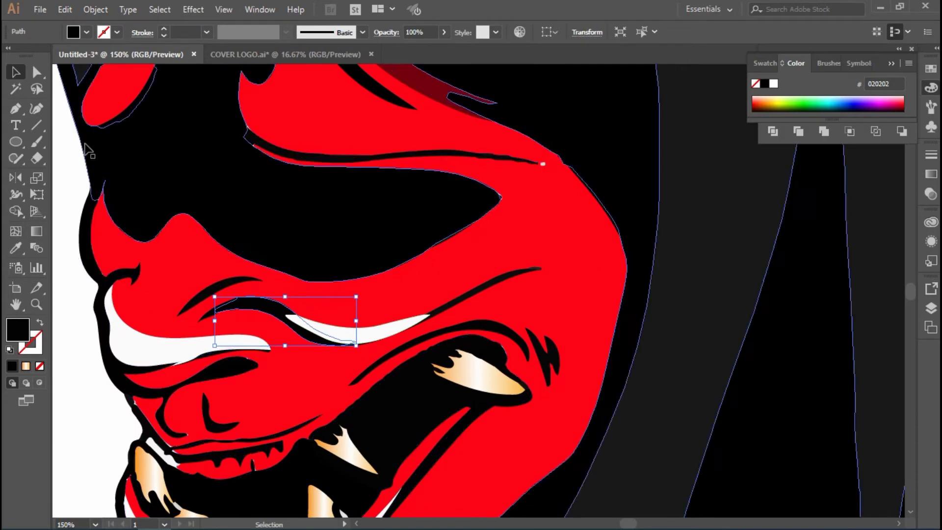
{"action": "left_click", "coordinate": [279, 219]}
{"action": "scroll", "coordinate": [80, 189], "scroll_direction": "up", "scroll_amount": 3}
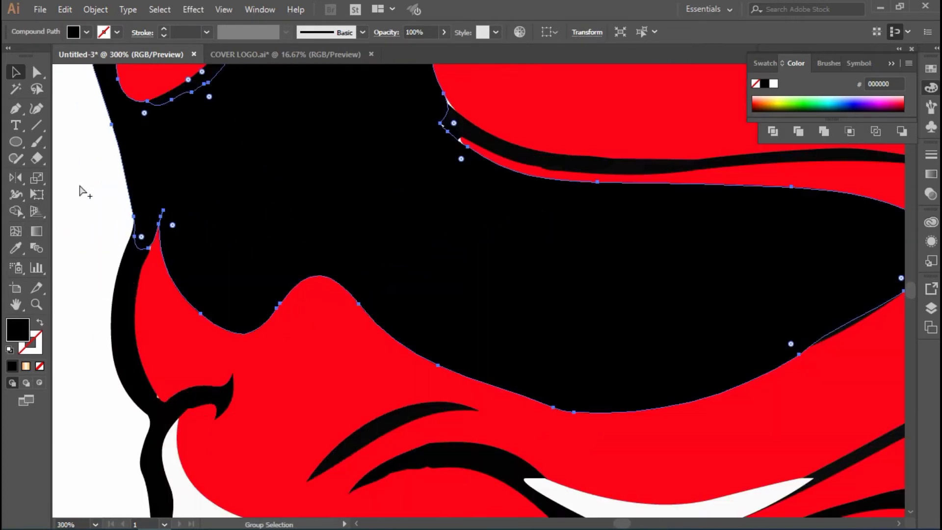
{"action": "scroll", "coordinate": [103, 203], "scroll_direction": "up", "scroll_amount": 2}
{"action": "left_click", "coordinate": [103, 204]}
{"action": "scroll", "coordinate": [113, 216], "scroll_direction": "down", "scroll_amount": 3}
{"action": "scroll", "coordinate": [153, 238], "scroll_direction": "down", "scroll_amount": 2}
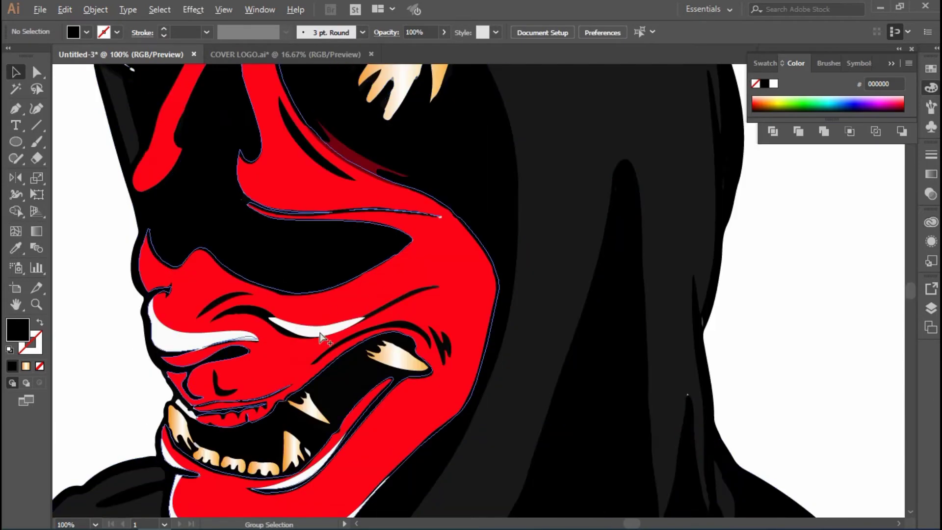
{"action": "scroll", "coordinate": [289, 321], "scroll_direction": "up", "scroll_amount": 3}
{"action": "left_click_drag", "start_coordinate": [286, 317], "coordinate": [288, 298]}
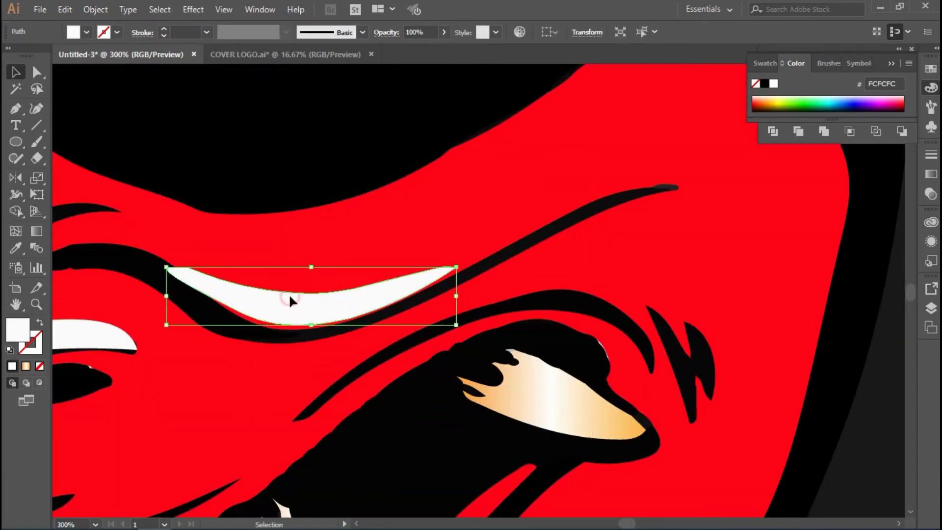
Select the black eyebrow stroke, its tip piece and the red mask, with Pathfinder showing
{"action": "left_click", "coordinate": [296, 333]}
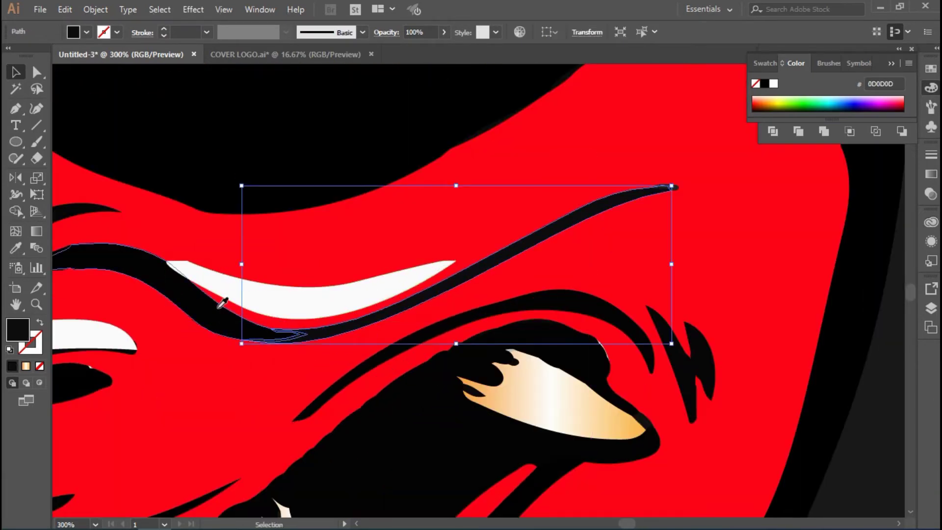
{"action": "left_click", "coordinate": [268, 361]}
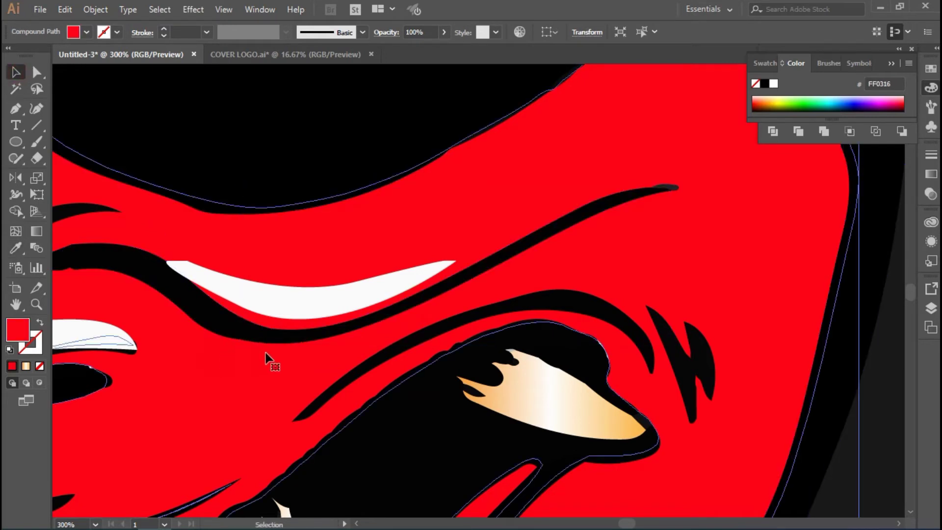
{"action": "left_click", "coordinate": [311, 333]}
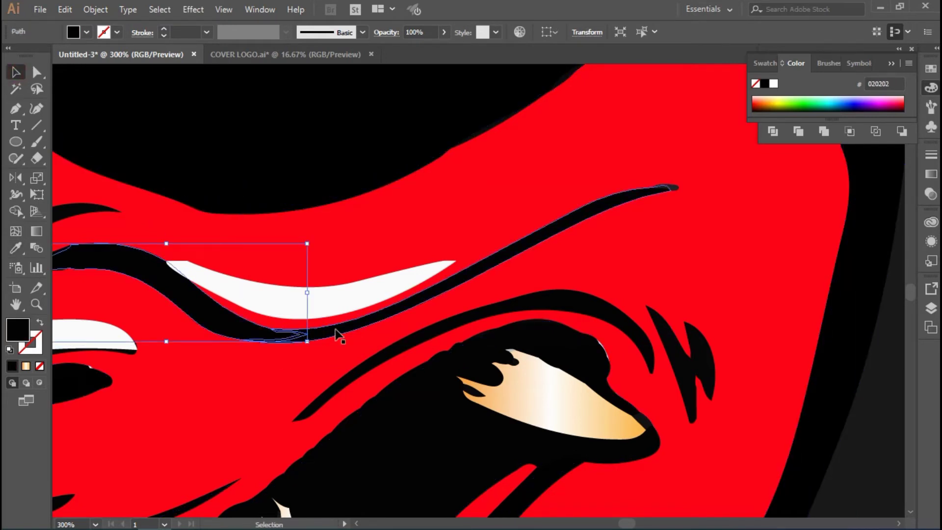
{"action": "left_click", "coordinate": [672, 188]}
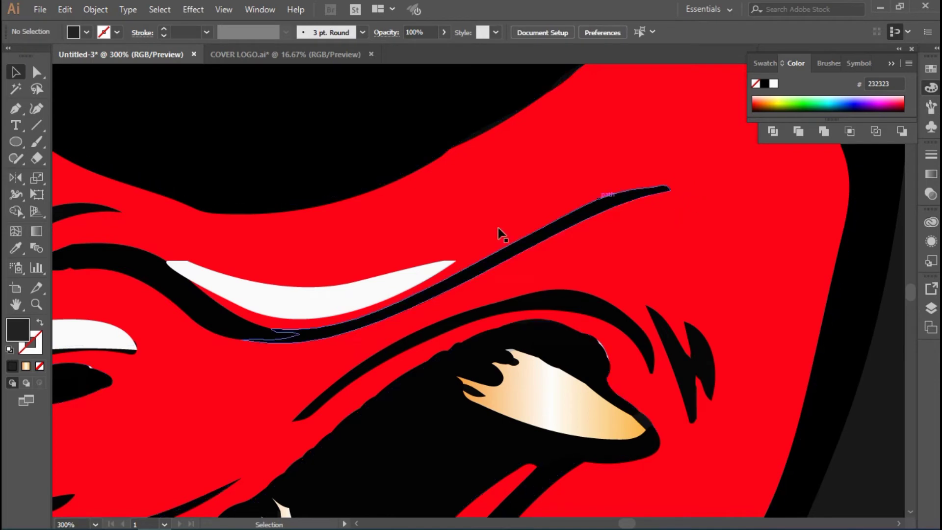
{"action": "left_click", "coordinate": [310, 336]}
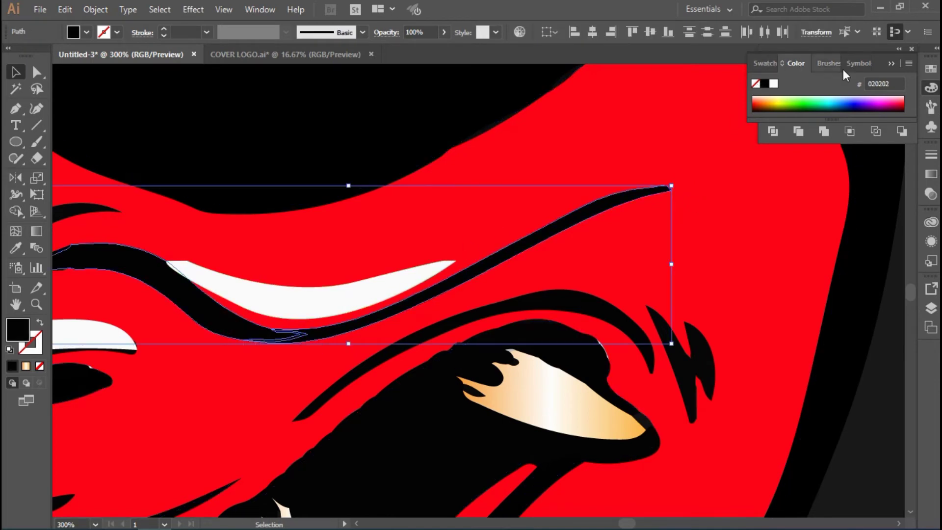
{"action": "key", "text": "shift+ctrl+F9"}
{"action": "left_click", "coordinate": [770, 97]}
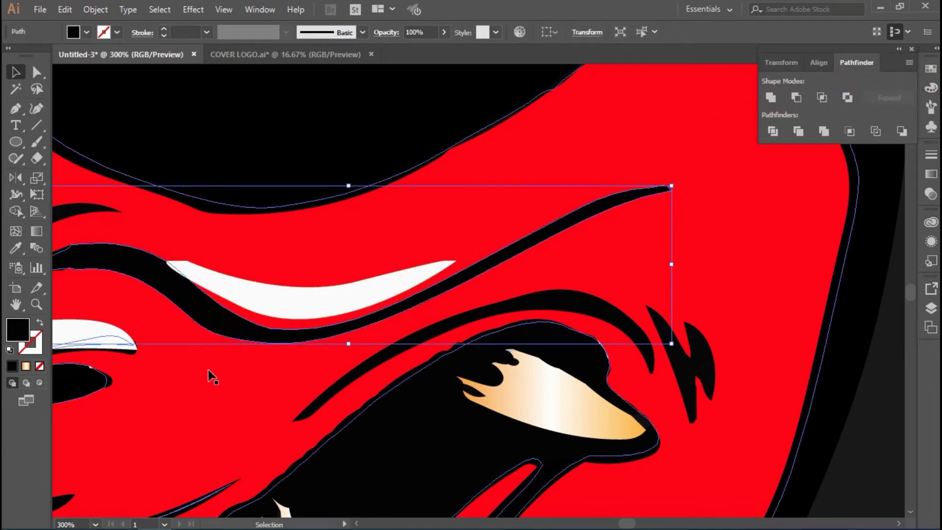
Reposition the white eye crescent, nudging it down then up about 35 px
{"action": "left_click", "coordinate": [143, 294]}
{"action": "left_click", "coordinate": [101, 268]}
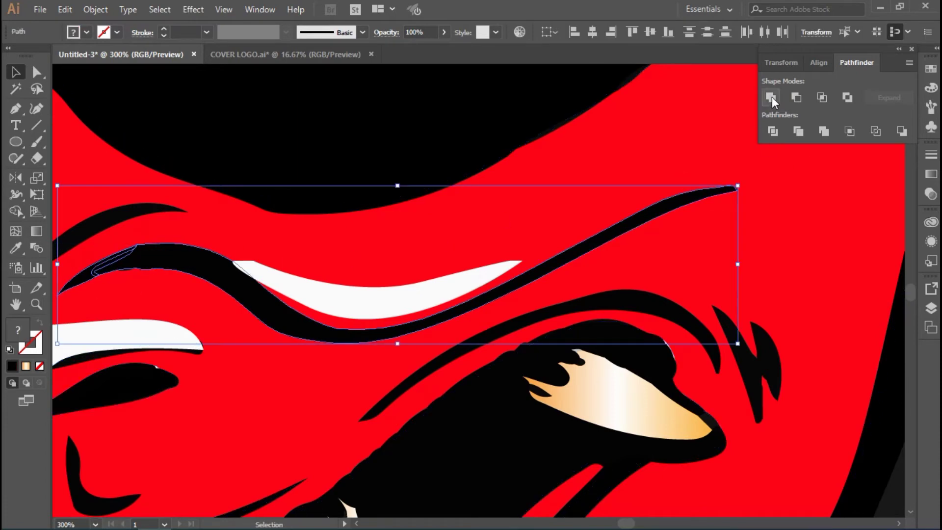
{"action": "left_click", "coordinate": [276, 342]}
{"action": "scroll", "coordinate": [301, 307], "scroll_direction": "up", "scroll_amount": 3, "text": "alt"}
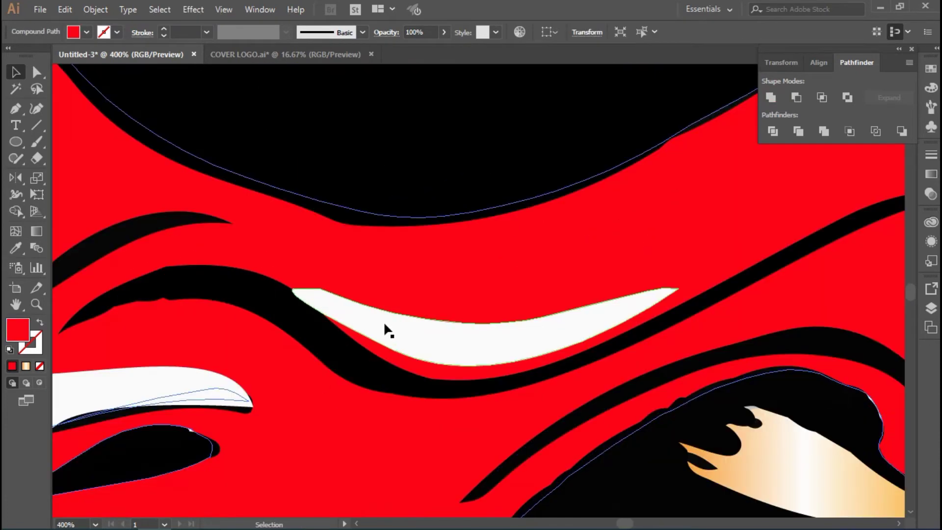
{"action": "left_click_drag", "start_coordinate": [431, 357], "coordinate": [435, 369]}
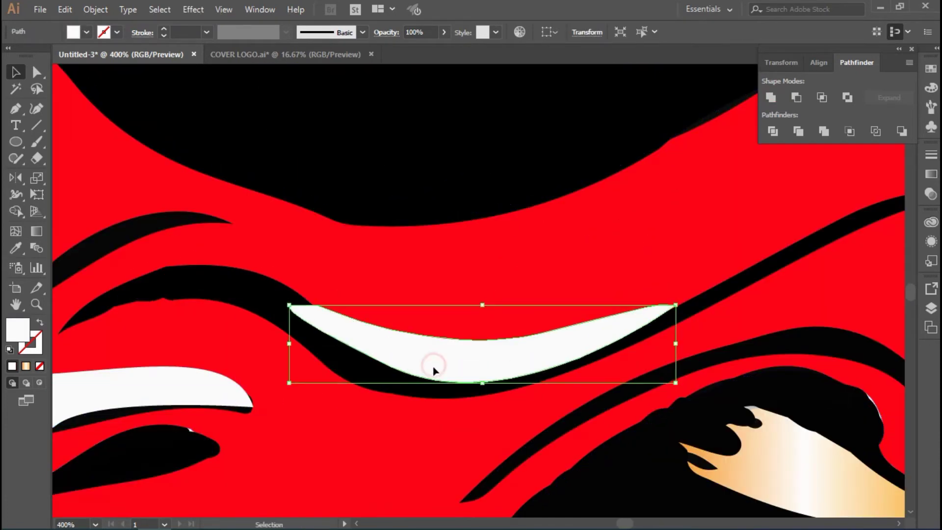
{"action": "left_click", "coordinate": [415, 282]}
{"action": "scroll", "coordinate": [414, 280], "scroll_direction": "down", "scroll_amount": 2, "text": "alt"}
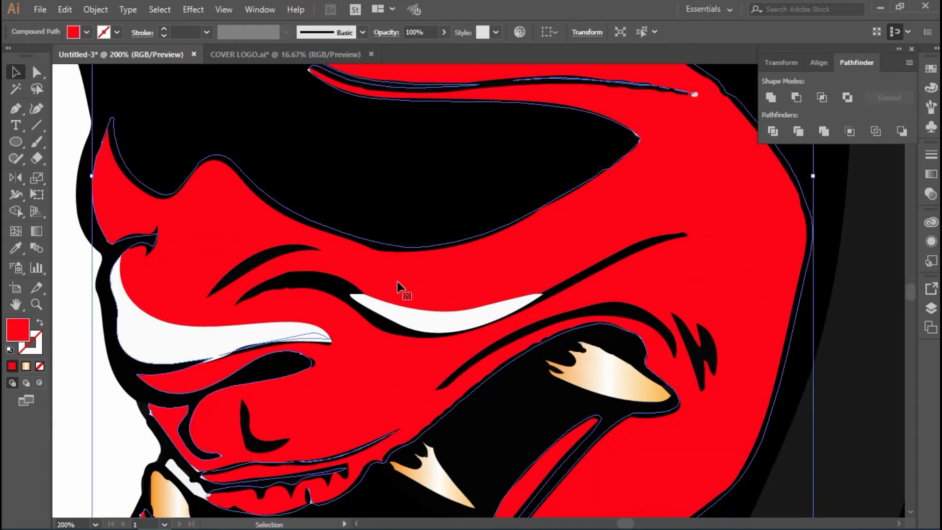
{"action": "left_click", "coordinate": [321, 292], "text": "shift"}
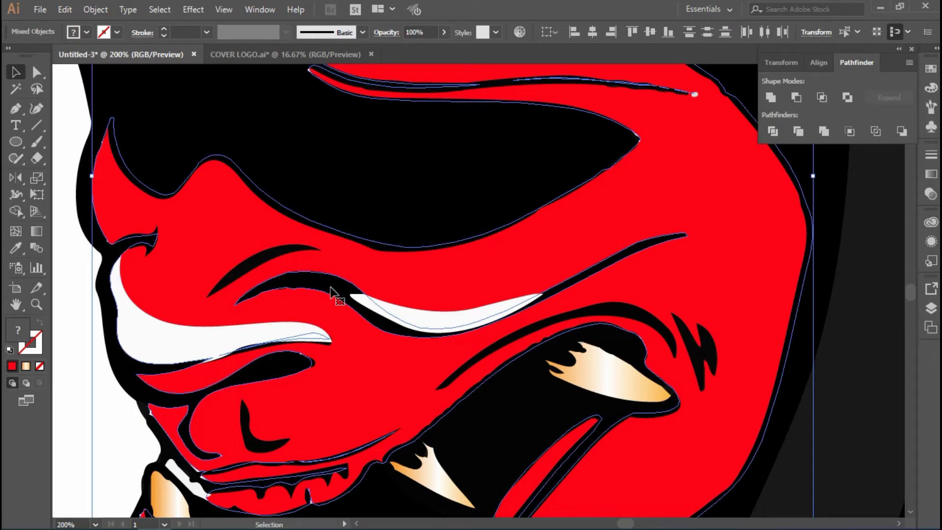
{"action": "left_click", "coordinate": [16, 210]}
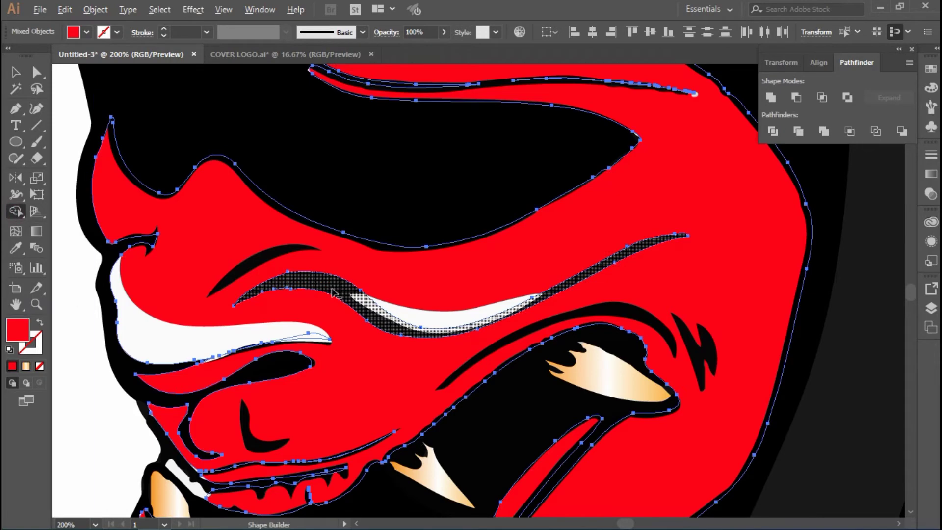
{"action": "key", "text": "v"}
{"action": "left_click_drag", "start_coordinate": [417, 311], "coordinate": [416, 293]}
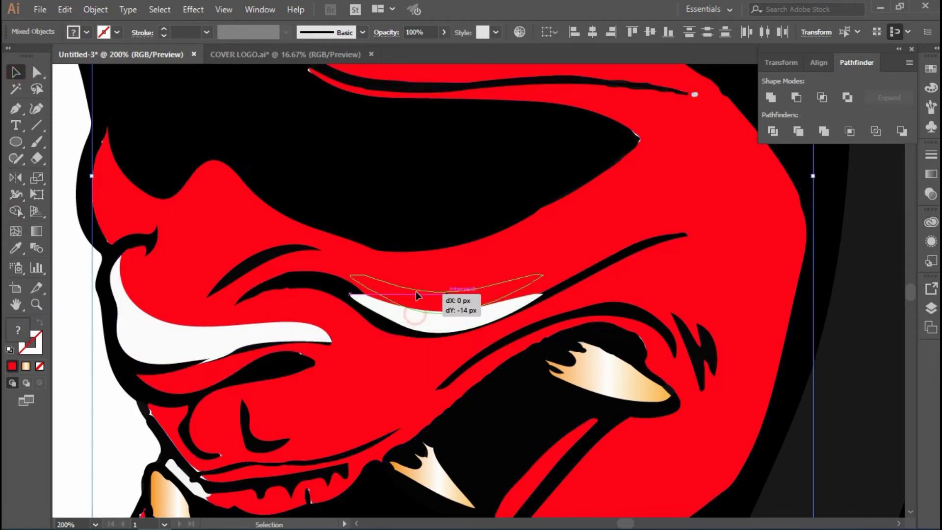
Turn the band between the two black strokes white with Shape Builder
{"action": "left_click", "coordinate": [328, 298], "text": "shift"}
{"action": "left_click", "coordinate": [509, 255], "text": "shift"}
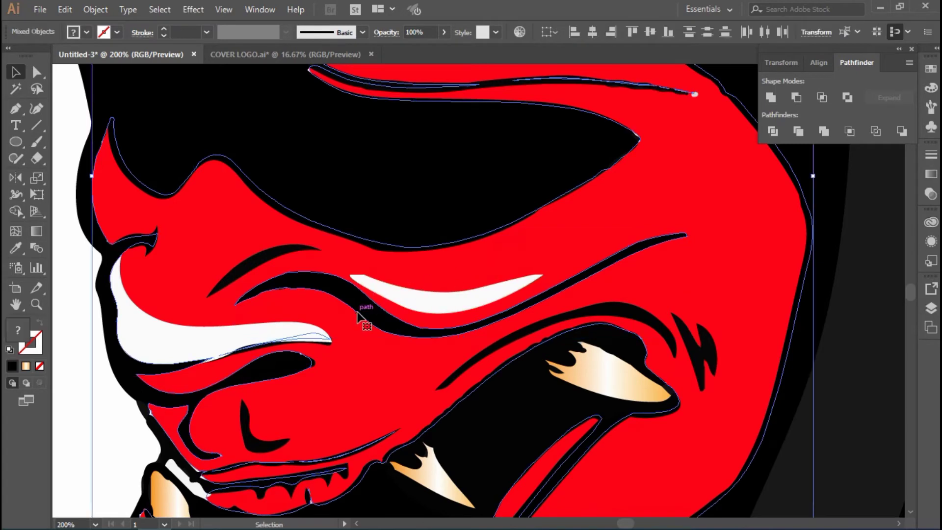
{"action": "left_click", "coordinate": [15, 211]}
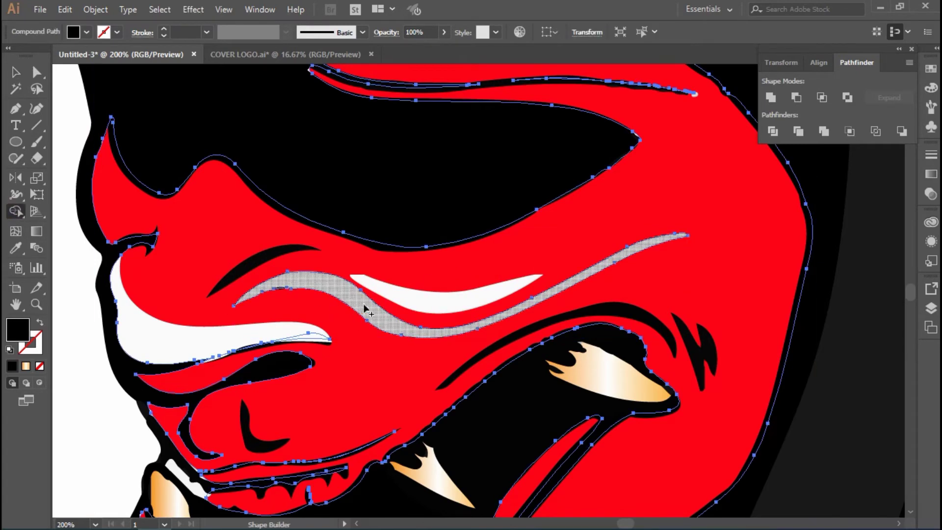
{"action": "left_click", "coordinate": [365, 305]}
{"action": "left_click", "coordinate": [22, 75]}
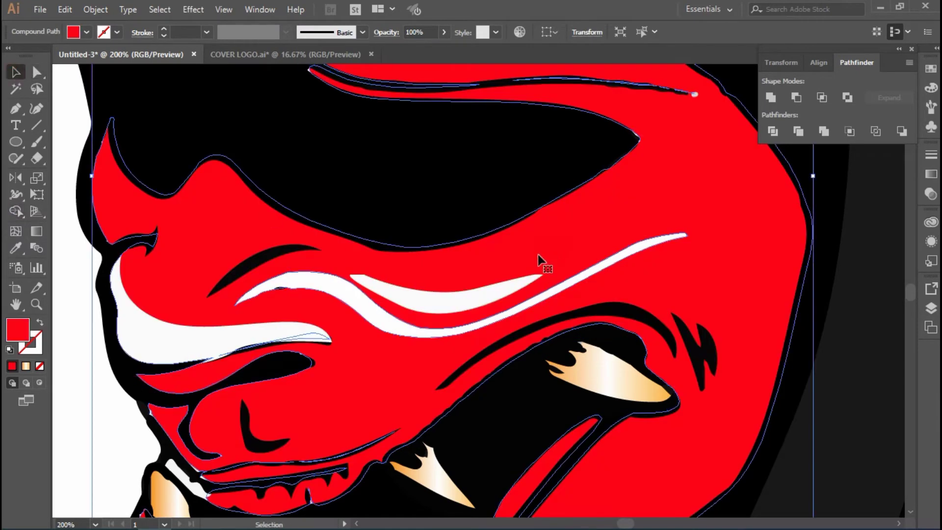
Delete the stray black sliver at the highlight's tip
{"action": "scroll", "coordinate": [280, 288], "scroll_direction": "up", "scroll_amount": 3}
{"action": "left_click", "coordinate": [294, 284]}
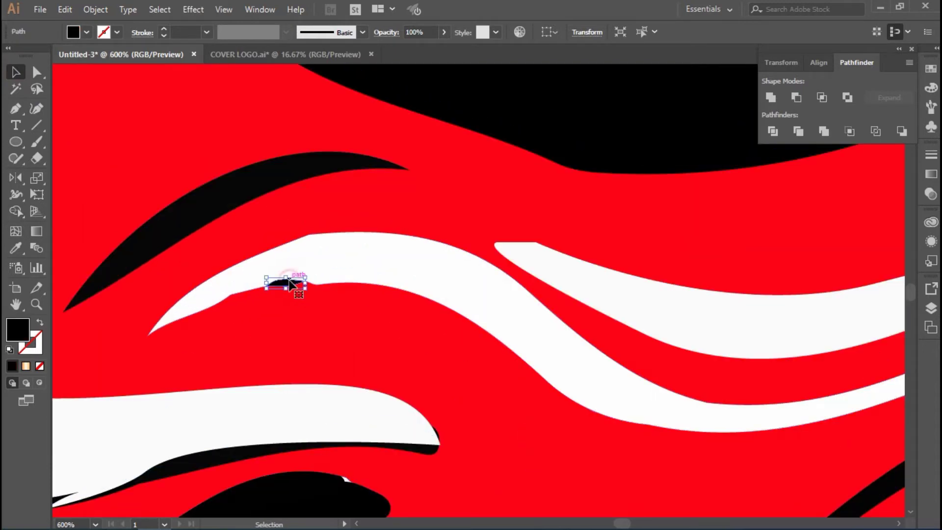
{"action": "key", "text": "Delete"}
{"action": "scroll", "coordinate": [355, 335], "scroll_direction": "down", "scroll_amount": 6}
{"action": "left_click", "coordinate": [356, 336]}
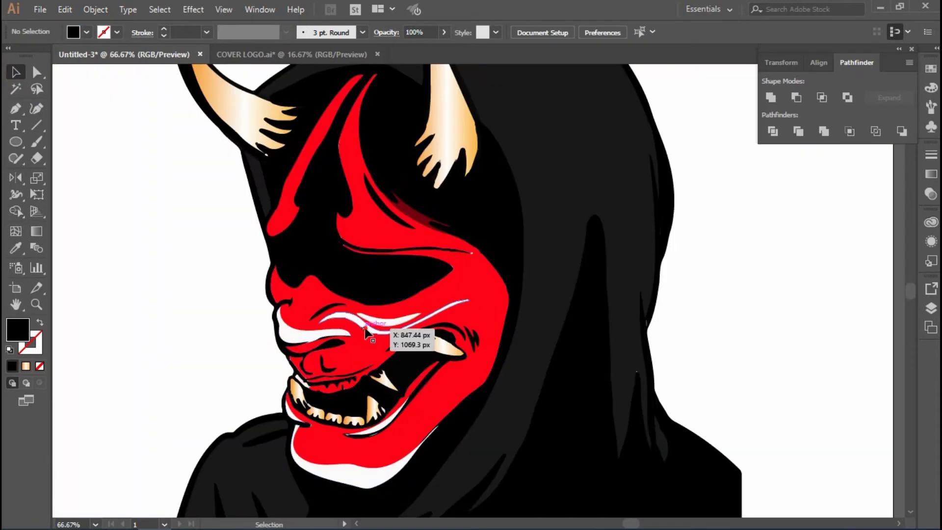
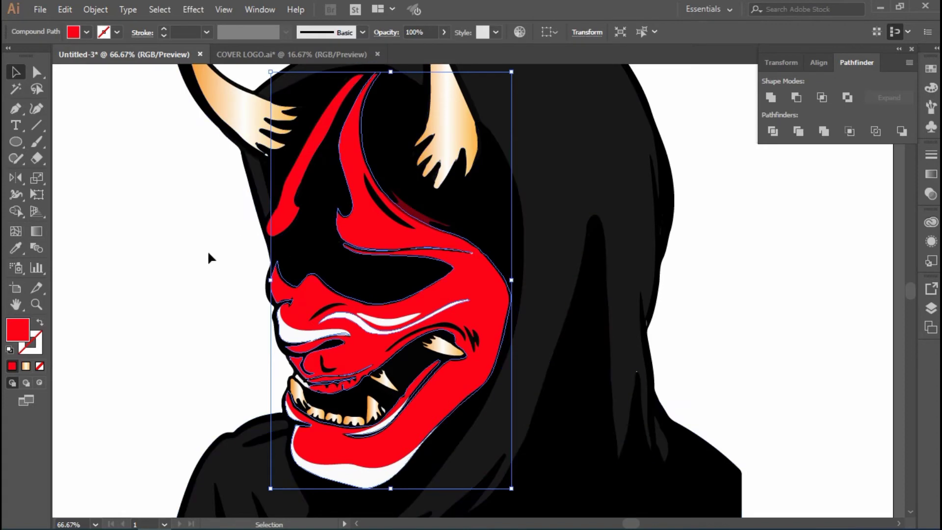
Try a fill colour on the mask, undo it, and clear the selection
{"action": "double_click", "coordinate": [21, 338]}
{"action": "left_click", "coordinate": [295, 337]}
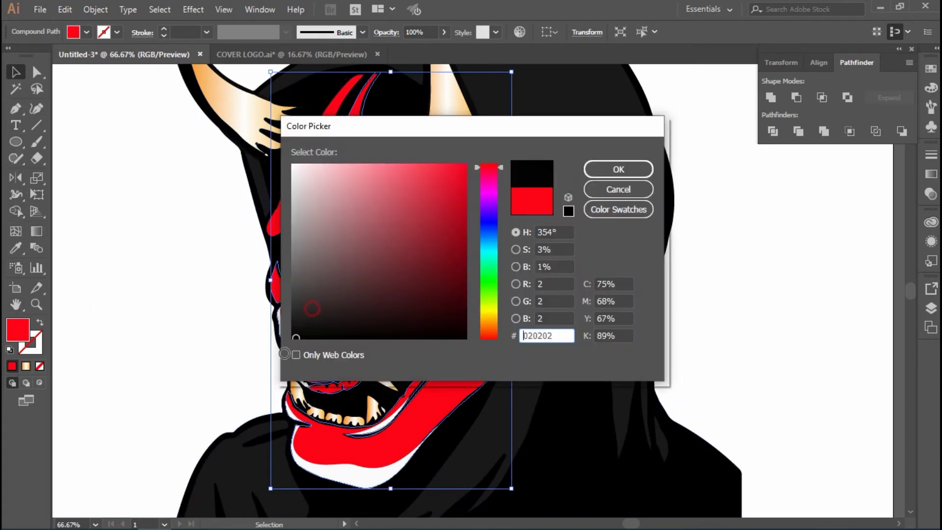
{"action": "left_click", "coordinate": [595, 174]}
{"action": "key", "text": "p"}
{"action": "key", "text": "ctrl+z"}
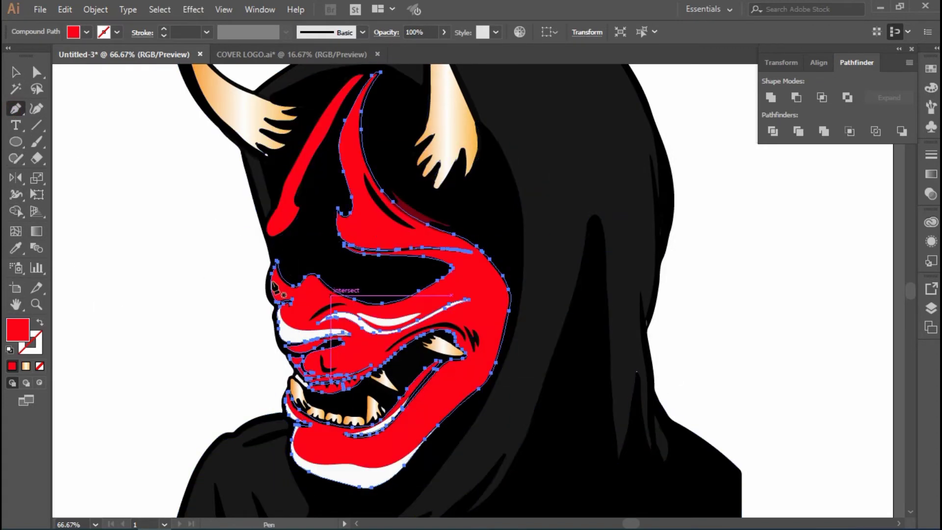
{"action": "left_click", "coordinate": [11, 73]}
{"action": "left_click", "coordinate": [261, 289]}
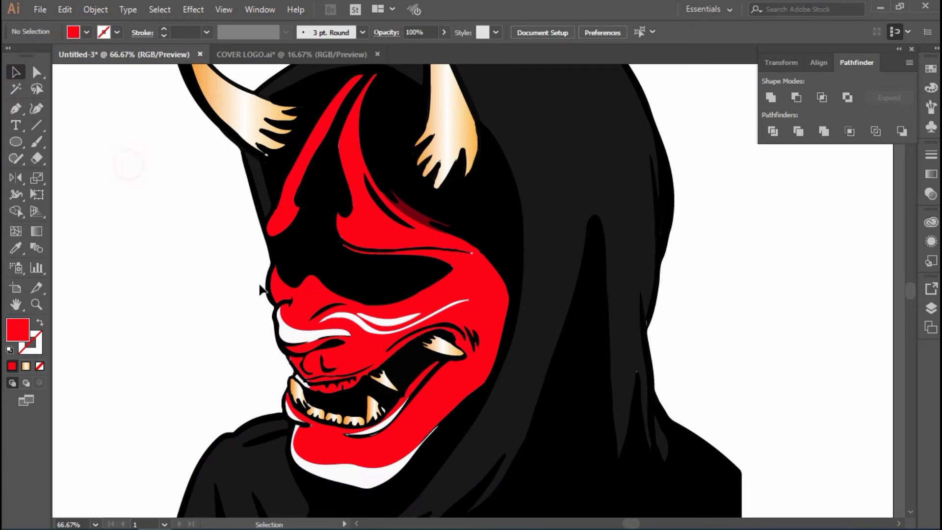
Draw a closed five-corner shape over the mask's eye and cheek area
{"action": "left_click", "coordinate": [355, 270]}
{"action": "left_click", "coordinate": [413, 249]}
{"action": "left_click", "coordinate": [489, 277]}
{"action": "left_click", "coordinate": [463, 359]}
{"action": "left_click", "coordinate": [363, 367]}
{"action": "left_click_drag", "start_coordinate": [354, 270], "coordinate": [357, 276]}
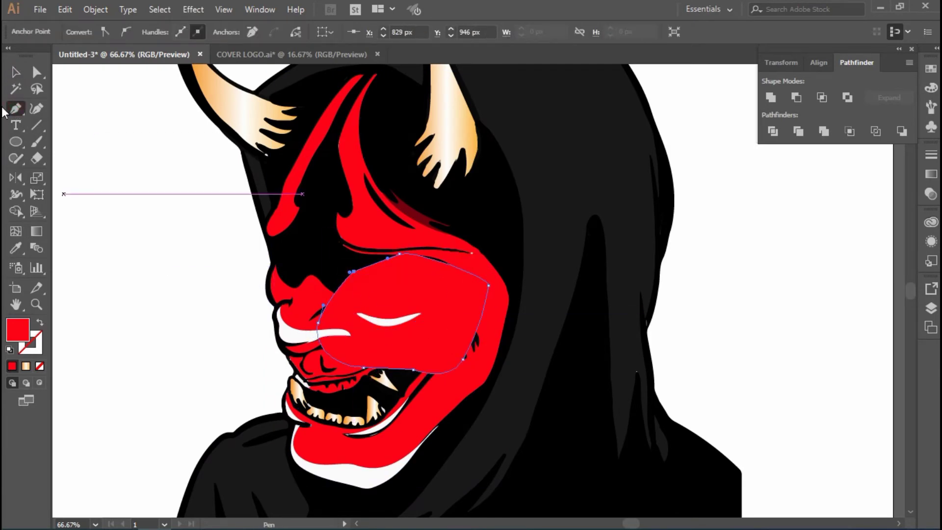
Fill the new shape with 000000 and send it to the back
{"action": "left_click", "coordinate": [15, 72]}
{"action": "double_click", "coordinate": [18, 330]}
{"action": "type", "text": "000000"}
{"action": "left_click", "coordinate": [603, 167]}
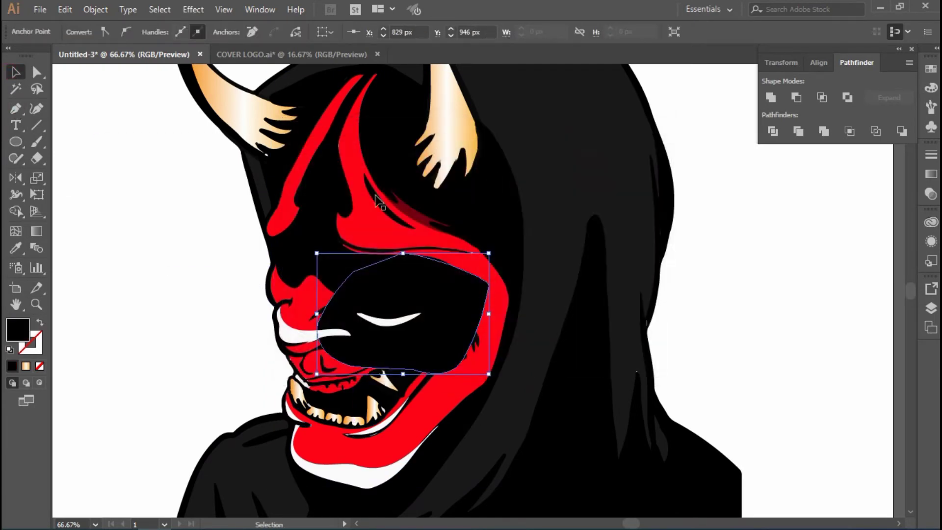
{"action": "right_click", "coordinate": [435, 285]}
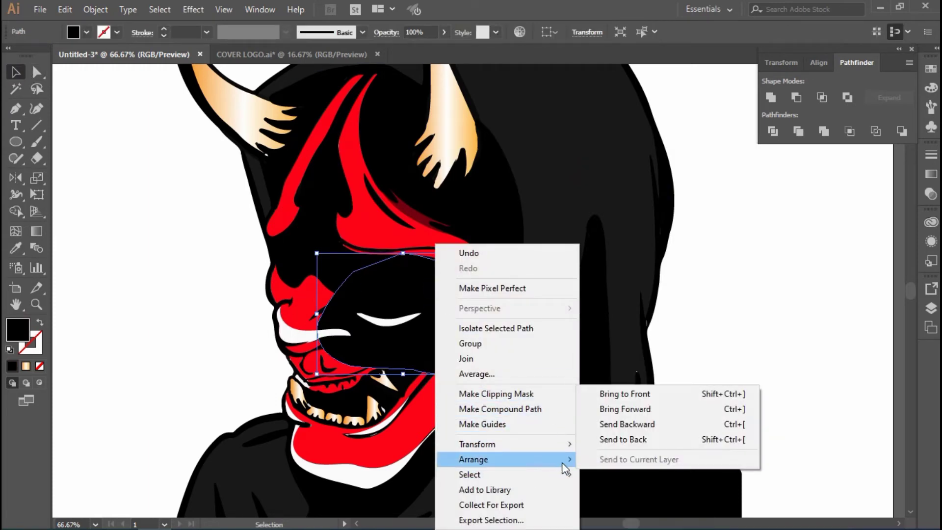
{"action": "left_click", "coordinate": [580, 437]}
Drag the white eye highlight down to sit under the black brow line
{"action": "left_click", "coordinate": [392, 320]}
{"action": "scroll", "coordinate": [384, 310], "scroll_direction": "up", "scroll_amount": 4}
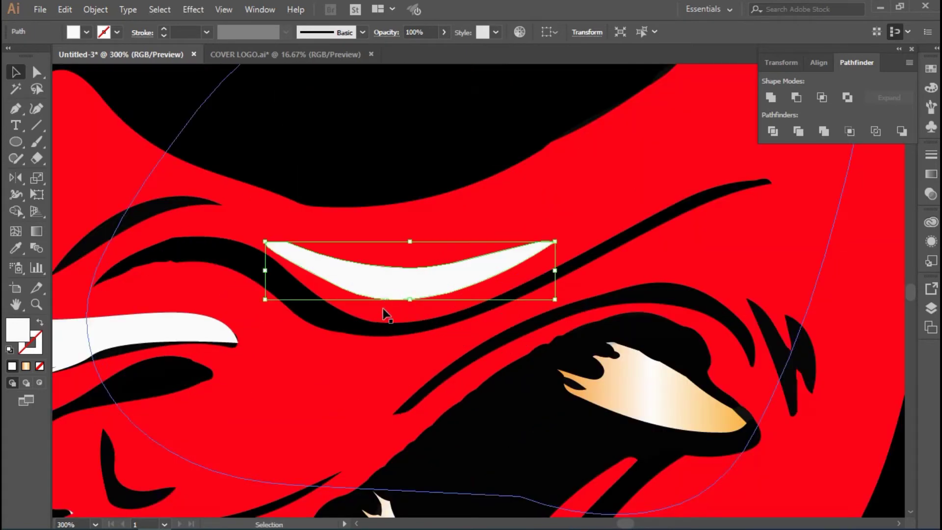
{"action": "left_click_drag", "start_coordinate": [383, 303], "coordinate": [381, 318]}
Pair the highlight with the red mask shape, then fit the artwork in view and deselect
{"action": "left_click", "coordinate": [274, 269]}
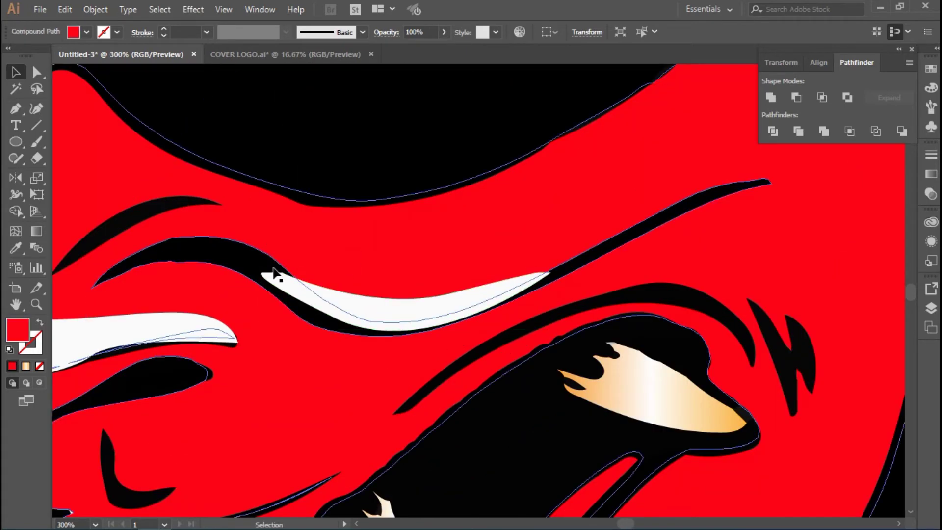
{"action": "left_click", "coordinate": [299, 285], "text": "shift"}
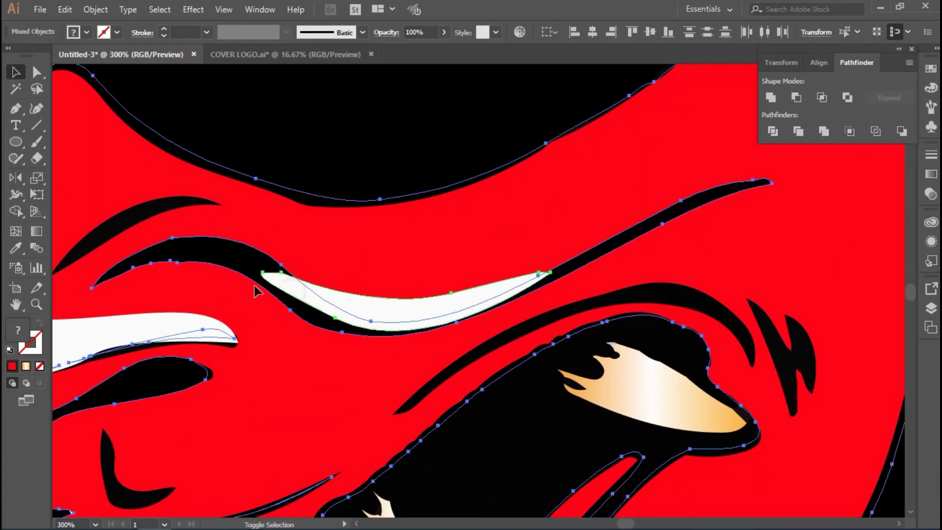
{"action": "left_click", "coordinate": [16, 211]}
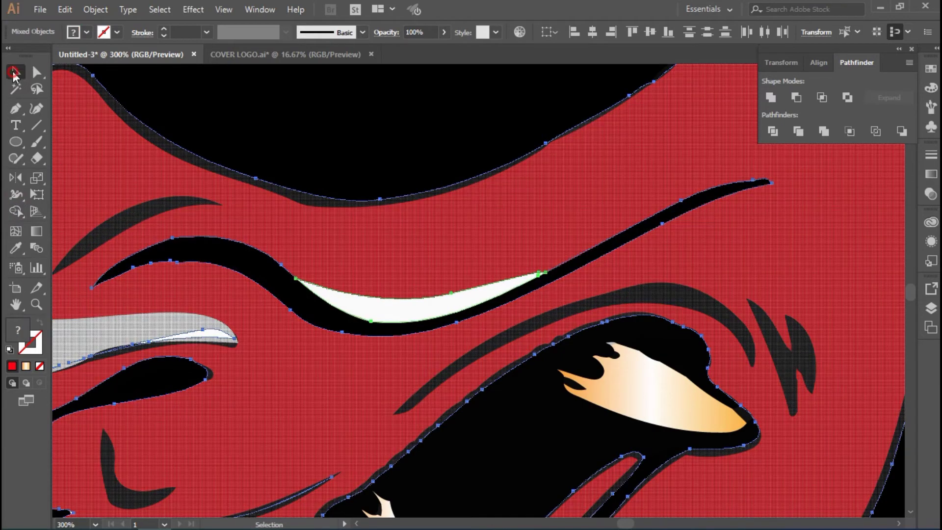
{"action": "left_click", "coordinate": [14, 74]}
{"action": "key", "text": "ctrl+0"}
{"action": "left_click", "coordinate": [120, 252]}
Select the black strand pieces with the red mask shape and unite them in Pathfinder
{"action": "scroll", "coordinate": [256, 234], "scroll_direction": "up", "scroll_amount": 3}
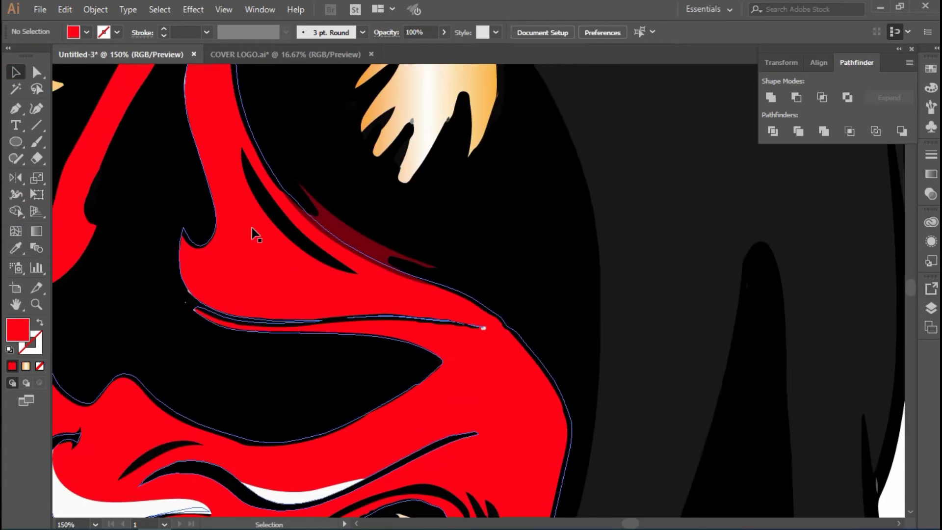
{"action": "left_click", "coordinate": [256, 324]}
{"action": "scroll", "coordinate": [256, 324], "scroll_direction": "up", "scroll_amount": 2}
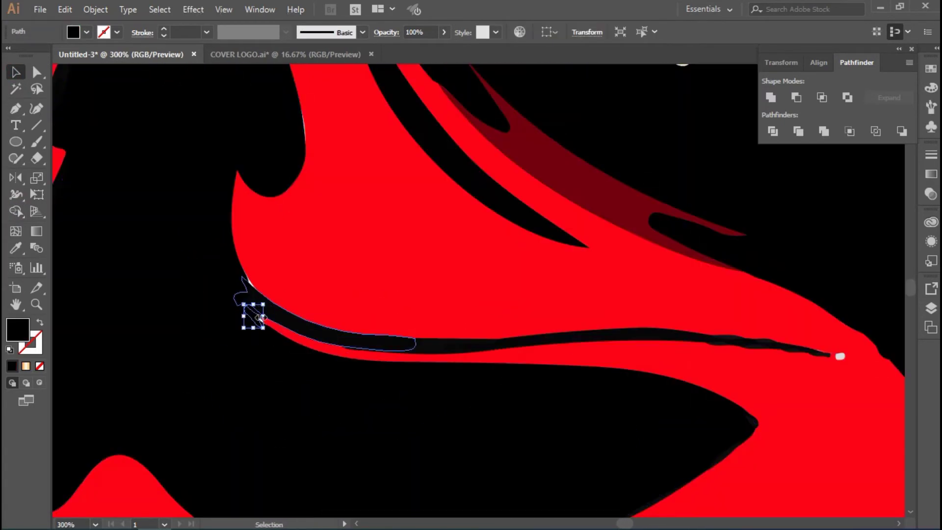
{"action": "left_click", "coordinate": [262, 320]}
{"action": "left_click", "coordinate": [253, 318]}
{"action": "left_click", "coordinate": [387, 343], "text": "shift"}
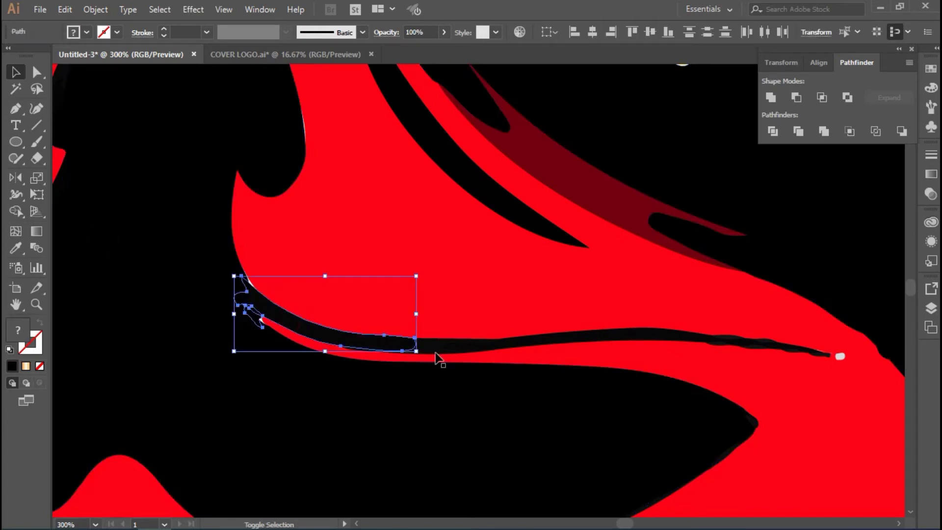
{"action": "left_click", "coordinate": [435, 349], "text": "shift"}
{"action": "scroll", "coordinate": [841, 353], "scroll_direction": "up", "scroll_amount": 6}
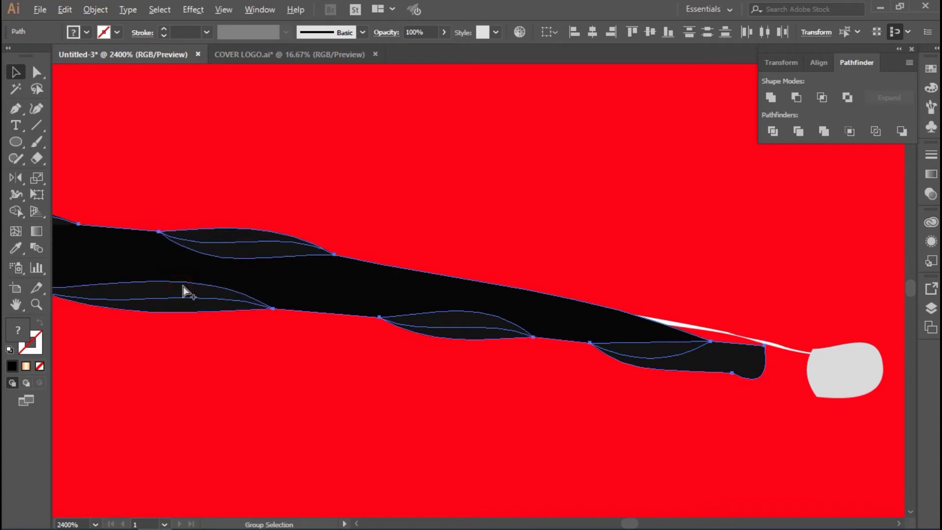
{"action": "scroll", "coordinate": [118, 296], "scroll_direction": "down", "scroll_amount": 3}
{"action": "scroll", "coordinate": [189, 246], "scroll_direction": "up", "scroll_amount": 3}
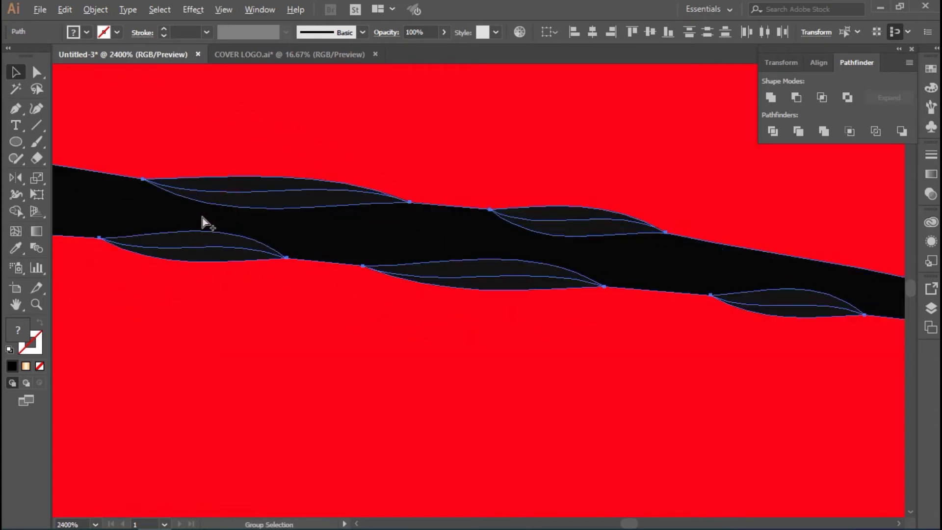
{"action": "scroll", "coordinate": [205, 223], "scroll_direction": "down", "scroll_amount": 3}
{"action": "scroll", "coordinate": [98, 228], "scroll_direction": "left", "scroll_amount": 3}
{"action": "scroll", "coordinate": [122, 220], "scroll_direction": "left", "scroll_amount": 3}
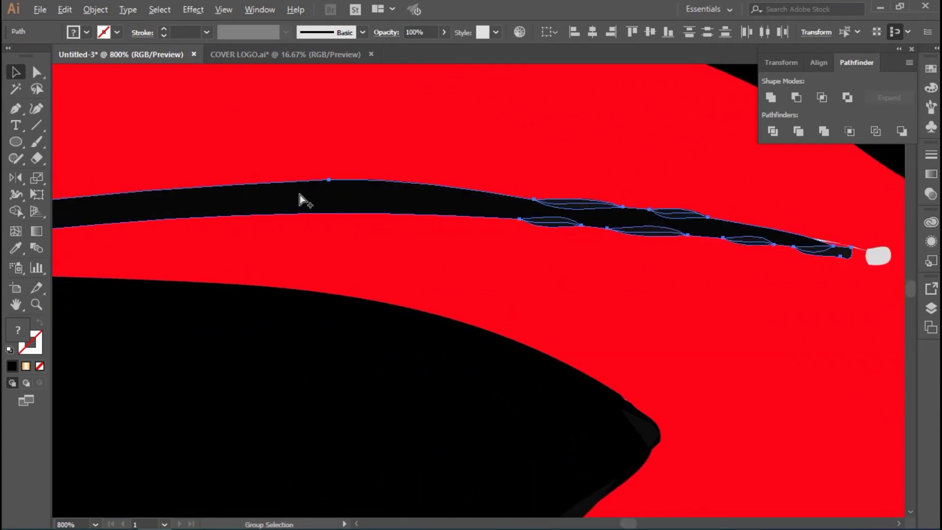
{"action": "scroll", "coordinate": [172, 206], "scroll_direction": "down", "scroll_amount": 3}
{"action": "scroll", "coordinate": [118, 219], "scroll_direction": "down", "scroll_amount": 3}
{"action": "scroll", "coordinate": [118, 220], "scroll_direction": "left", "scroll_amount": 3}
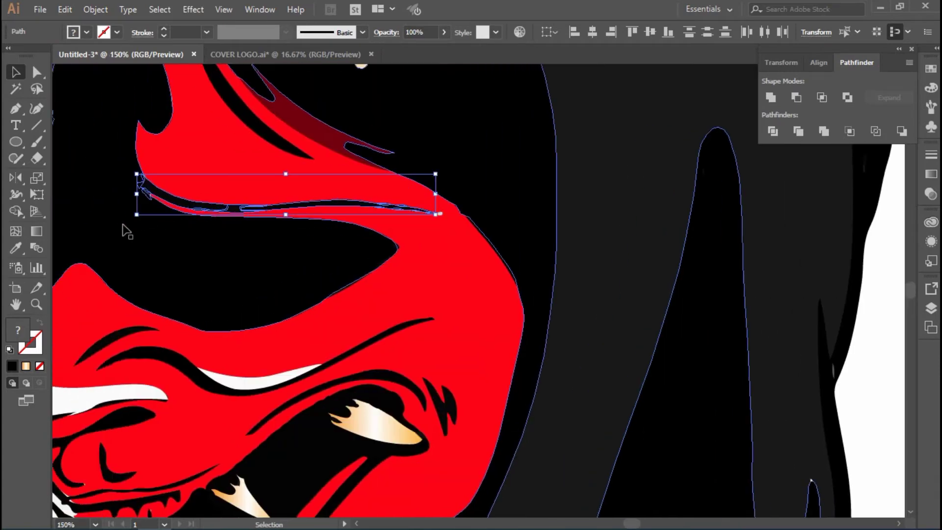
{"action": "left_click", "coordinate": [771, 97]}
Unite the merged black strand with the red compound shape beside it
{"action": "scroll", "coordinate": [160, 188], "scroll_direction": "up", "scroll_amount": 1}
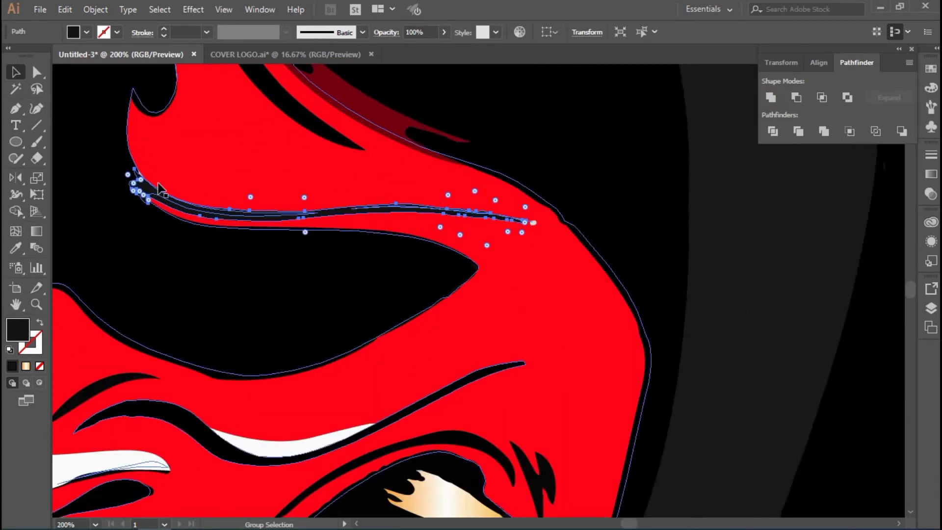
{"action": "key", "text": "a"}
{"action": "left_click", "coordinate": [15, 72]}
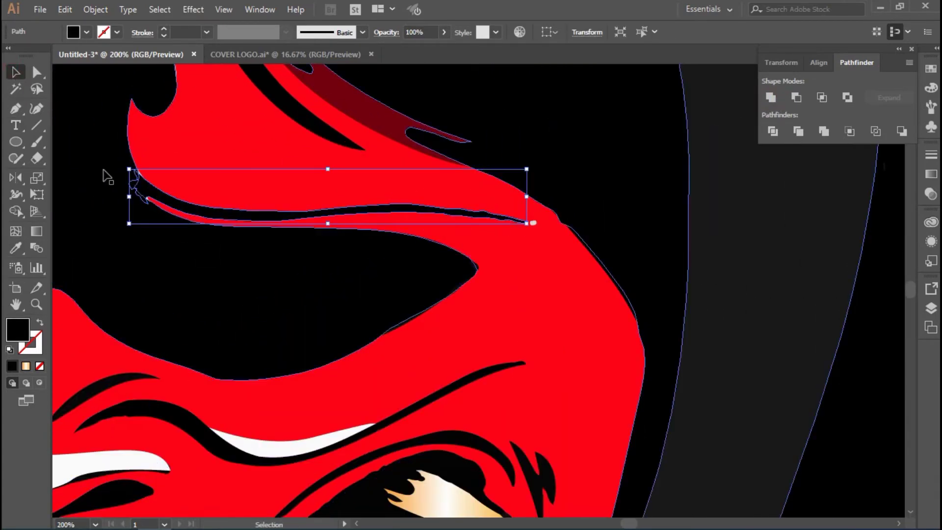
{"action": "left_click", "coordinate": [126, 181]}
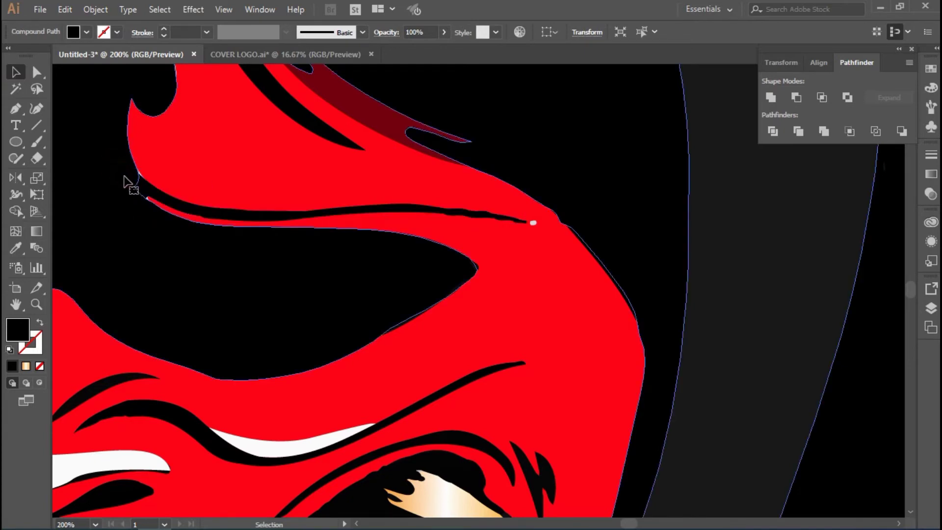
{"action": "left_click", "coordinate": [133, 188]}
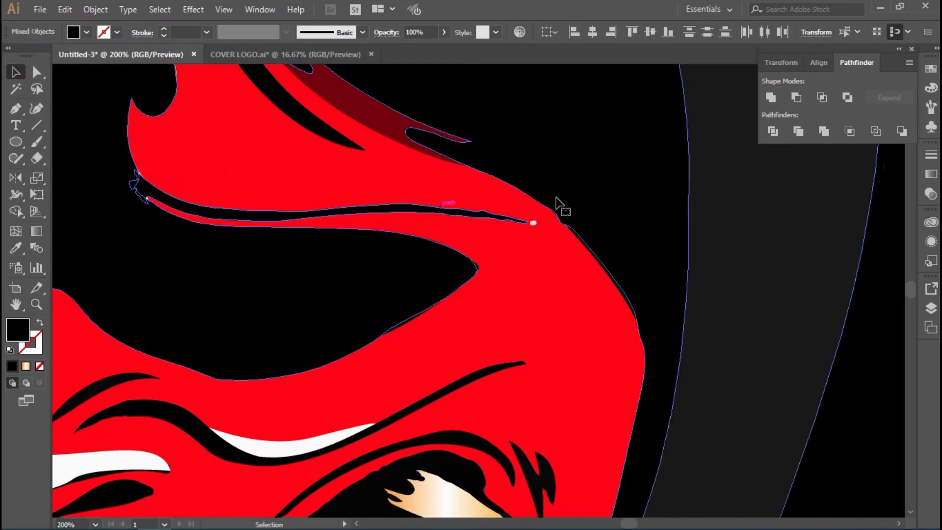
{"action": "scroll", "coordinate": [540, 211], "scroll_direction": "down", "scroll_amount": 1}
{"action": "scroll", "coordinate": [490, 216], "scroll_direction": "down", "scroll_amount": 3}
{"action": "scroll", "coordinate": [564, 222], "scroll_direction": "up", "scroll_amount": 2}
{"action": "scroll", "coordinate": [491, 223], "scroll_direction": "up", "scroll_amount": 1}
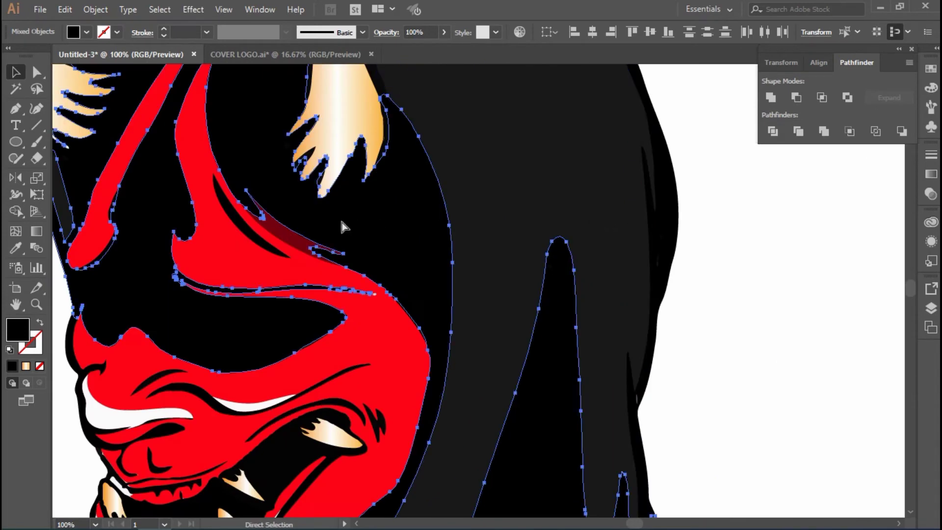
{"action": "scroll", "coordinate": [341, 222], "scroll_direction": "left", "scroll_amount": 1}
{"action": "left_click", "coordinate": [771, 97]}
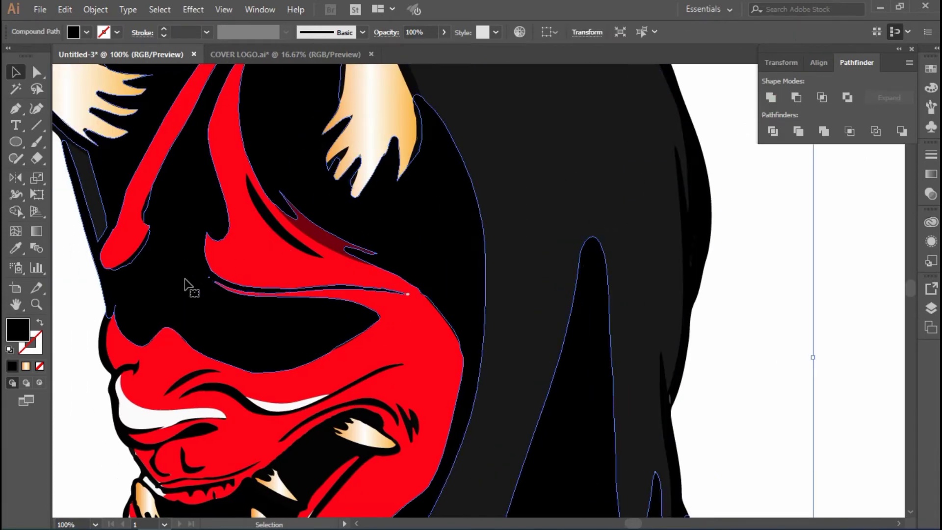
Nudge the thin red piece under the strand into place and fit the artwork in view
{"action": "scroll", "coordinate": [220, 294], "scroll_direction": "up", "scroll_amount": 3}
{"action": "scroll", "coordinate": [231, 252], "scroll_direction": "down", "scroll_amount": 1}
{"action": "scroll", "coordinate": [238, 265], "scroll_direction": "down", "scroll_amount": 1}
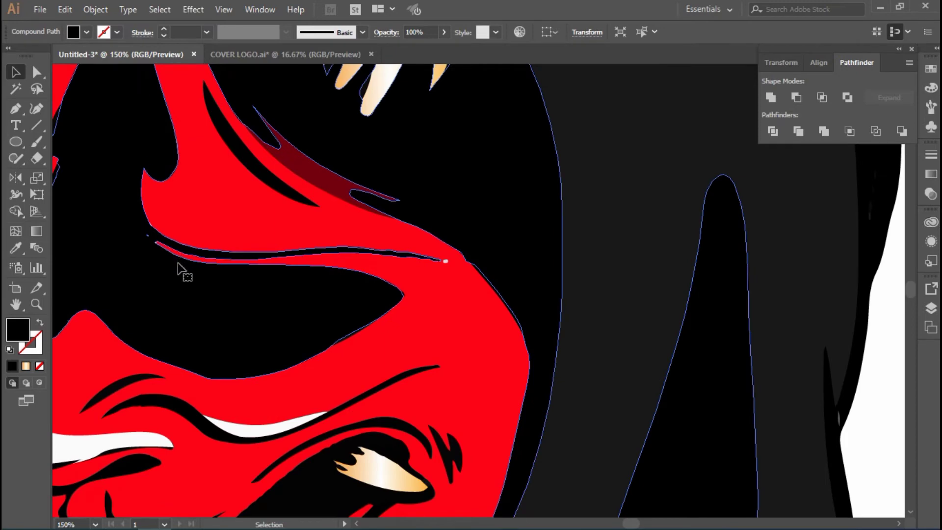
{"action": "scroll", "coordinate": [180, 267], "scroll_direction": "up", "scroll_amount": 1}
{"action": "left_click", "coordinate": [185, 235]}
{"action": "scroll", "coordinate": [206, 245], "scroll_direction": "up", "scroll_amount": 4}
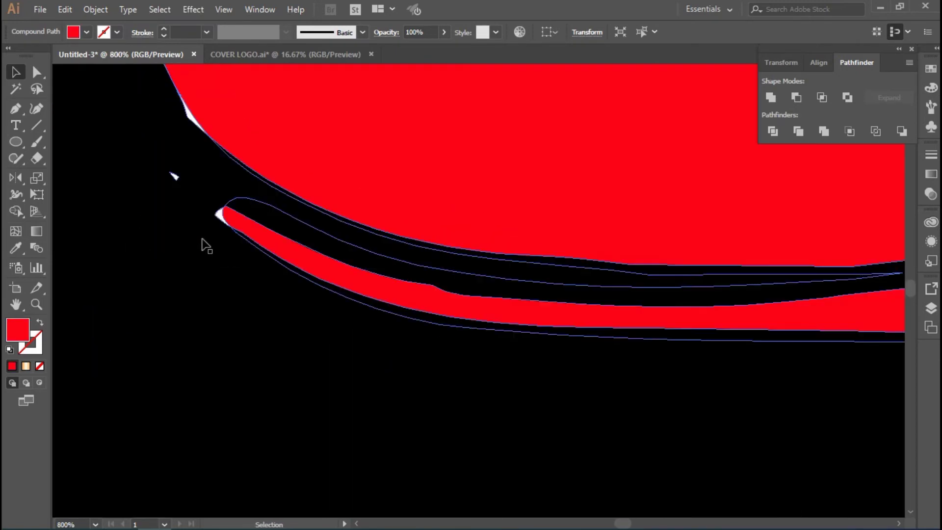
{"action": "left_click_drag", "start_coordinate": [232, 201], "coordinate": [223, 206]}
{"action": "key", "text": "ctrl+1"}
{"action": "left_click", "coordinate": [529, 139]}
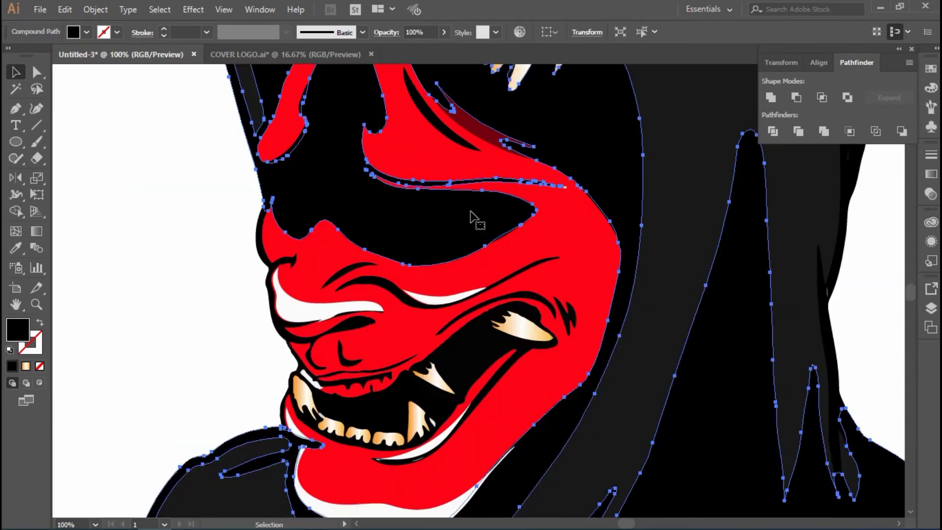
Select the black brow strip and try dragging its left anchor, undoing the attempt
{"action": "left_click", "coordinate": [73, 227]}
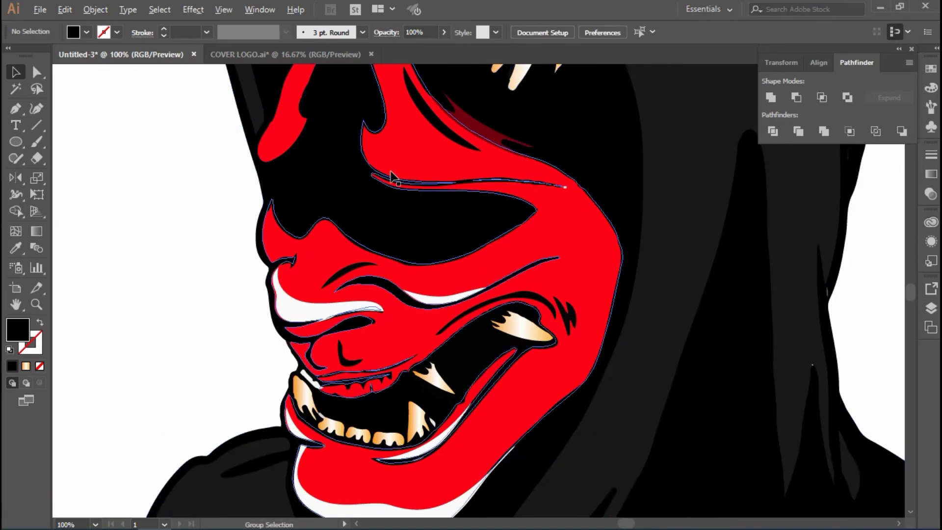
{"action": "scroll", "coordinate": [392, 177], "scroll_direction": "up", "scroll_amount": 4, "text": "alt"}
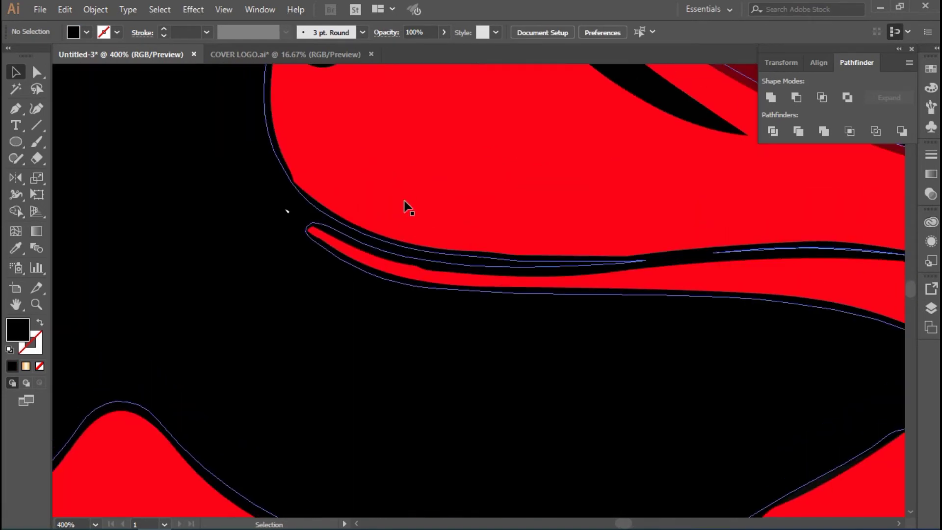
{"action": "left_click", "coordinate": [548, 279]}
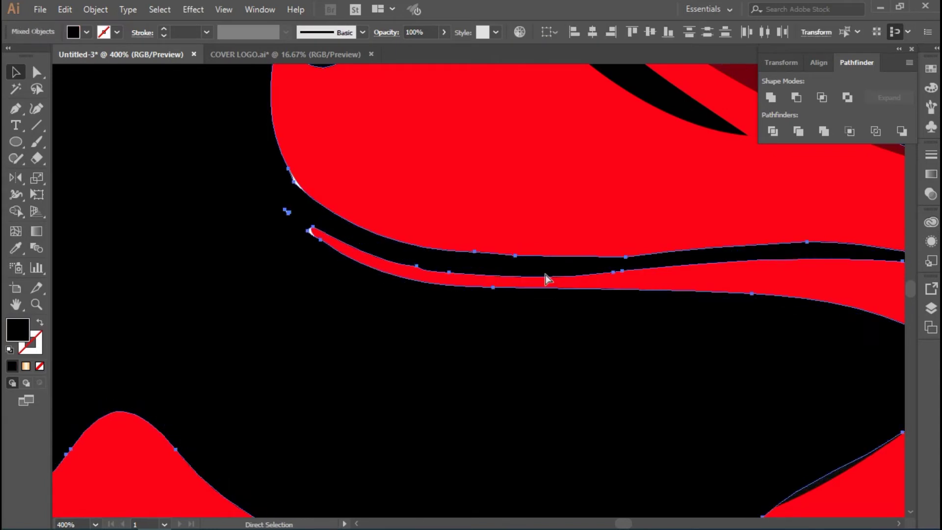
{"action": "scroll", "coordinate": [546, 276], "scroll_direction": "right", "scroll_amount": 2}
{"action": "key", "text": "v"}
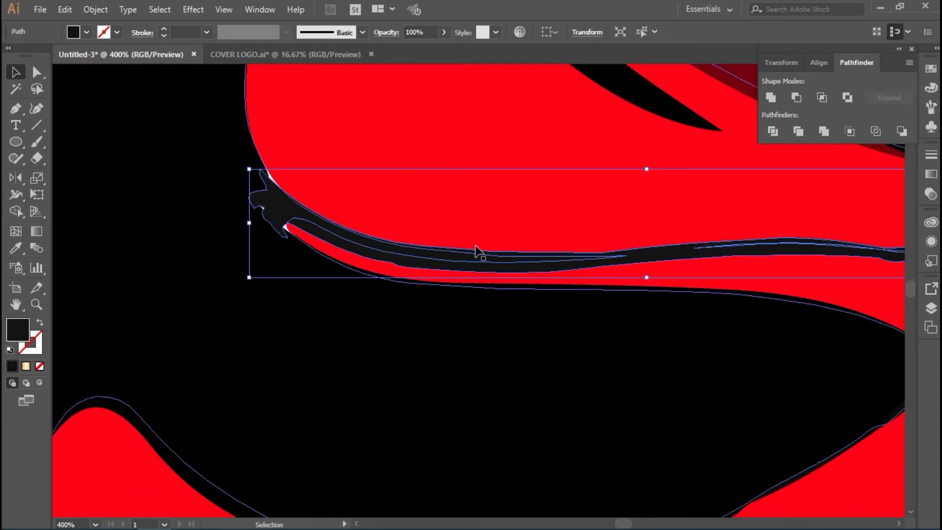
{"action": "scroll", "coordinate": [230, 203], "scroll_direction": "down", "scroll_amount": 2, "text": "alt"}
{"action": "scroll", "coordinate": [357, 244], "scroll_direction": "up", "scroll_amount": 4, "text": "alt"}
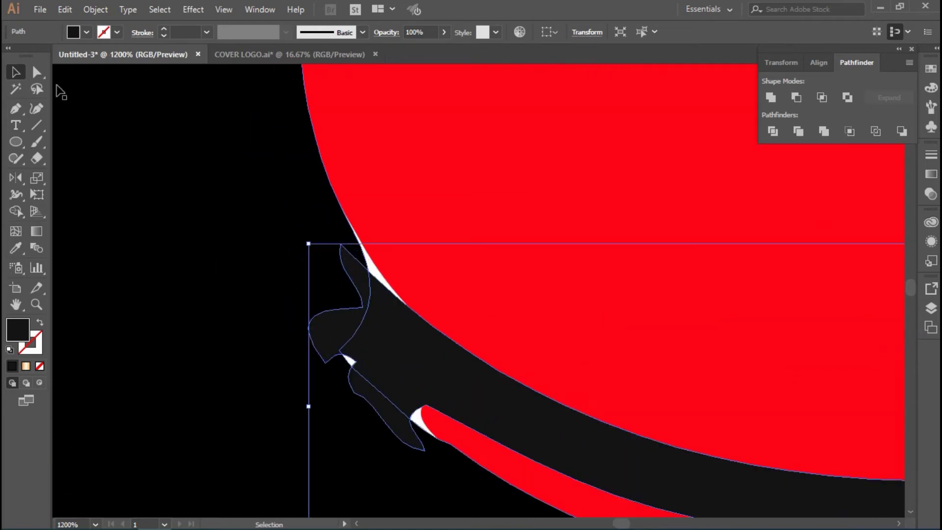
{"action": "key", "text": "a"}
{"action": "left_click_drag", "start_coordinate": [341, 245], "coordinate": [353, 221]}
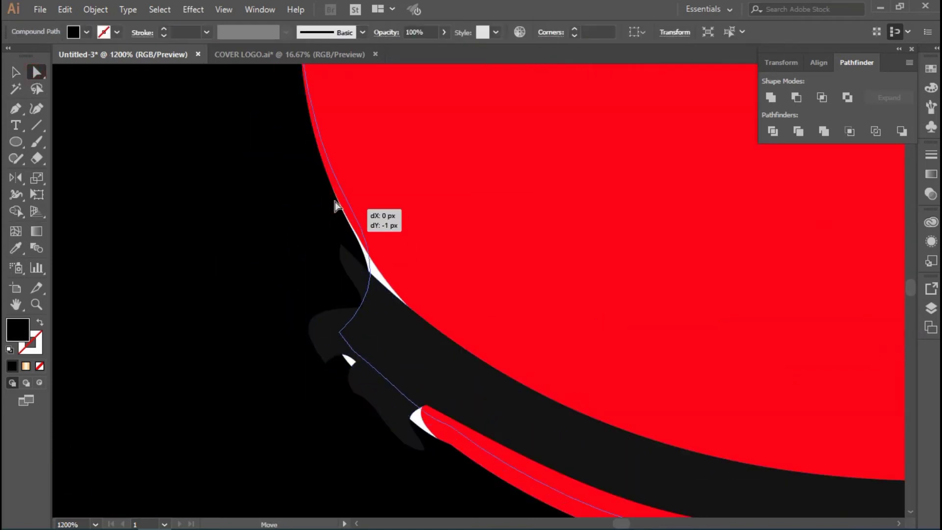
{"action": "key", "text": "ctrl+z"}
Drag the left-end anchors up and down so the strip tapers into a clean tip
{"action": "left_click", "coordinate": [341, 243]}
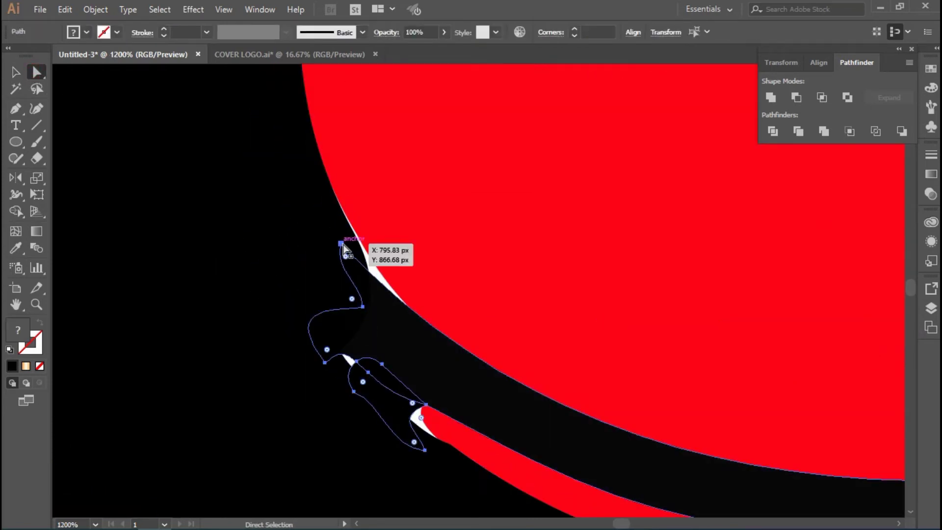
{"action": "left_click_drag", "start_coordinate": [341, 244], "coordinate": [342, 213]}
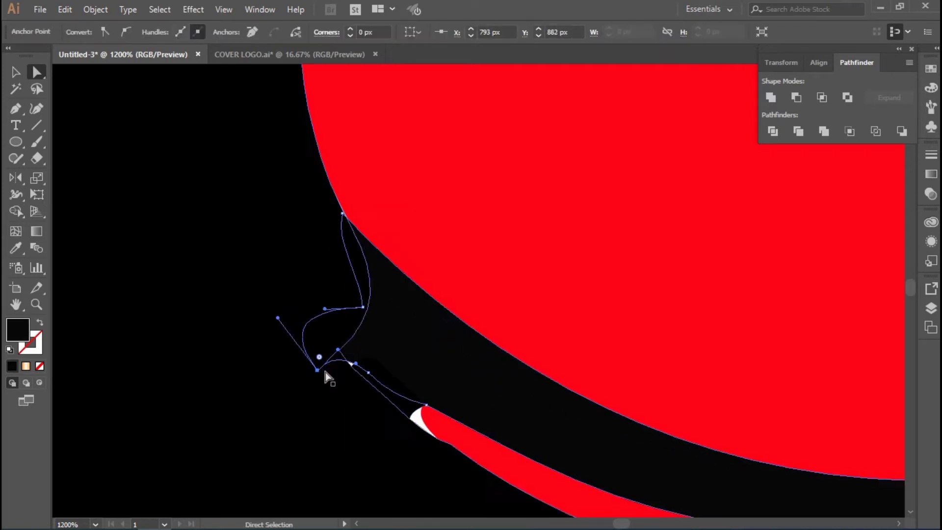
{"action": "mouse_move", "coordinate": [316, 369]}
{"action": "left_mouse_down"}
{"action": "mouse_move", "coordinate": [379, 483]}
{"action": "mouse_move", "coordinate": [374, 451]}
{"action": "left_mouse_up"}
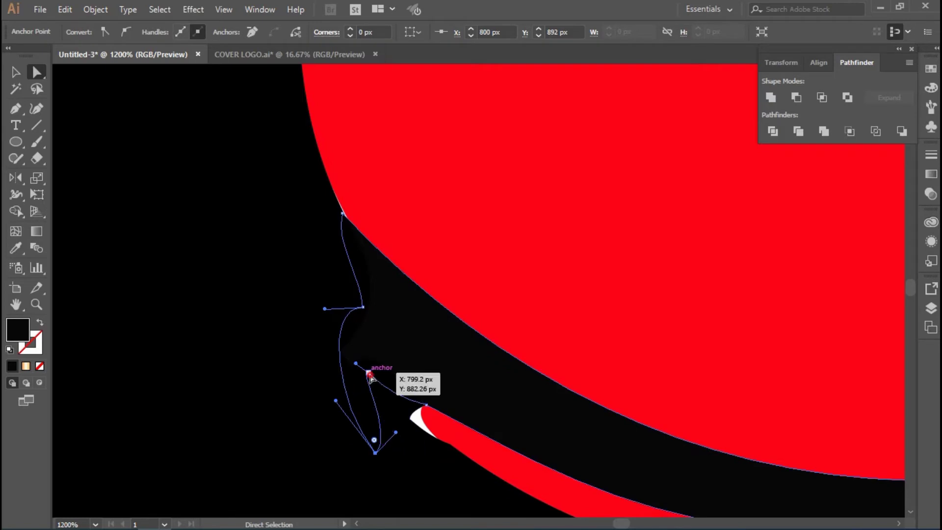
{"action": "left_click_drag", "start_coordinate": [369, 374], "coordinate": [451, 467]}
{"action": "scroll", "coordinate": [339, 378], "scroll_direction": "down", "scroll_amount": 3}
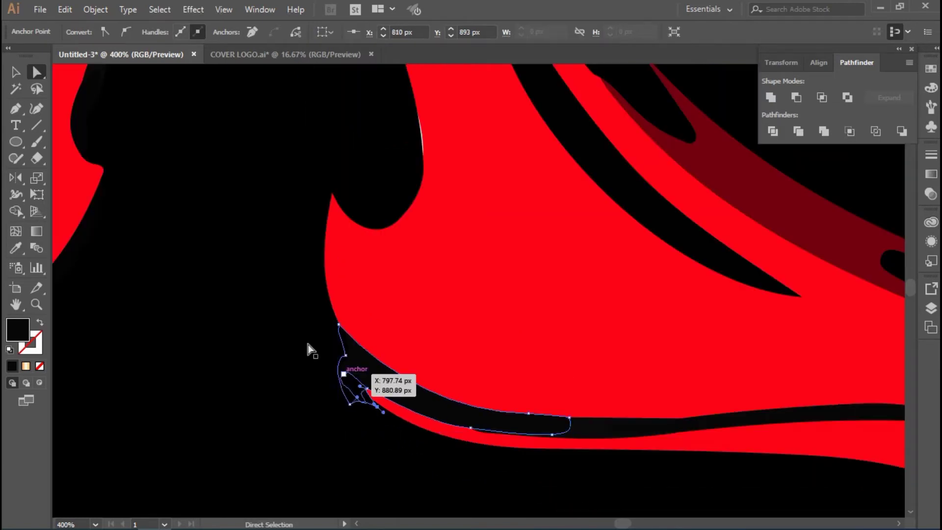
{"action": "left_click", "coordinate": [15, 73]}
{"action": "scroll", "coordinate": [674, 429], "scroll_direction": "up", "scroll_amount": 1}
{"action": "scroll", "coordinate": [689, 448], "scroll_direction": "up", "scroll_amount": 1}
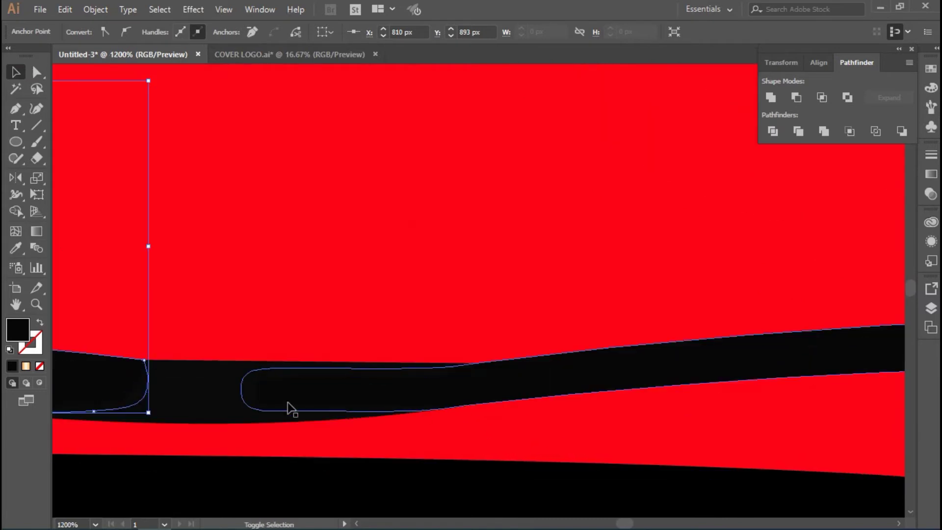
Test black and then white fills on the small inner black shapes
{"action": "left_click", "coordinate": [447, 390]}
{"action": "scroll", "coordinate": [447, 392], "scroll_direction": "down", "scroll_amount": 2}
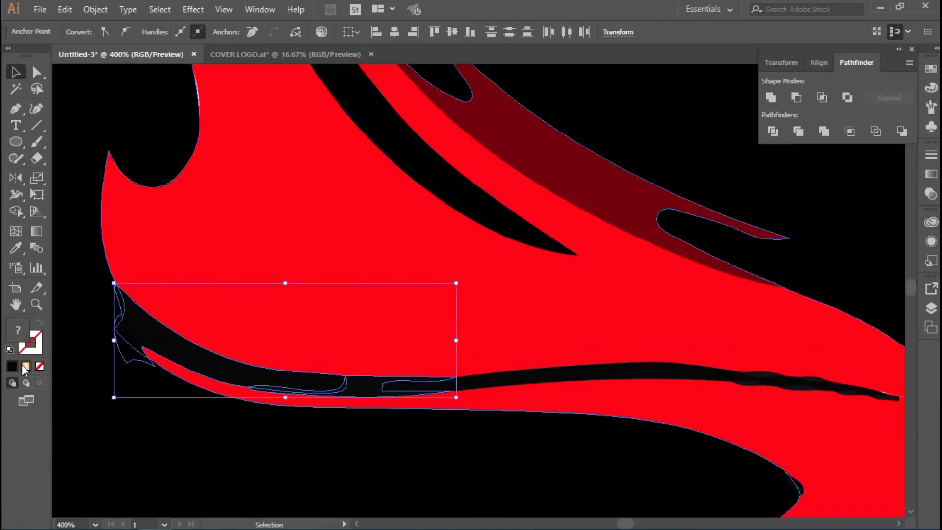
{"action": "double_click", "coordinate": [24, 332]}
{"action": "left_click", "coordinate": [618, 169]}
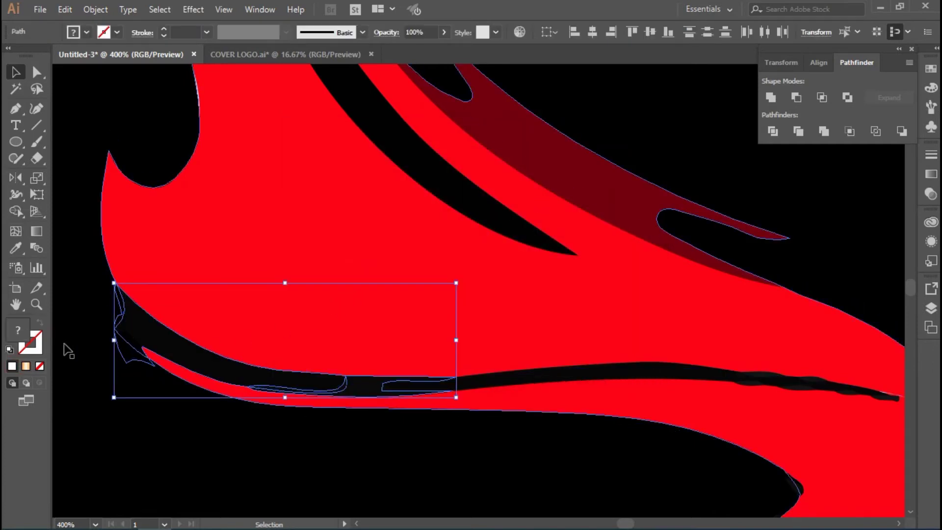
{"action": "double_click", "coordinate": [18, 329]}
{"action": "key", "text": "Return"}
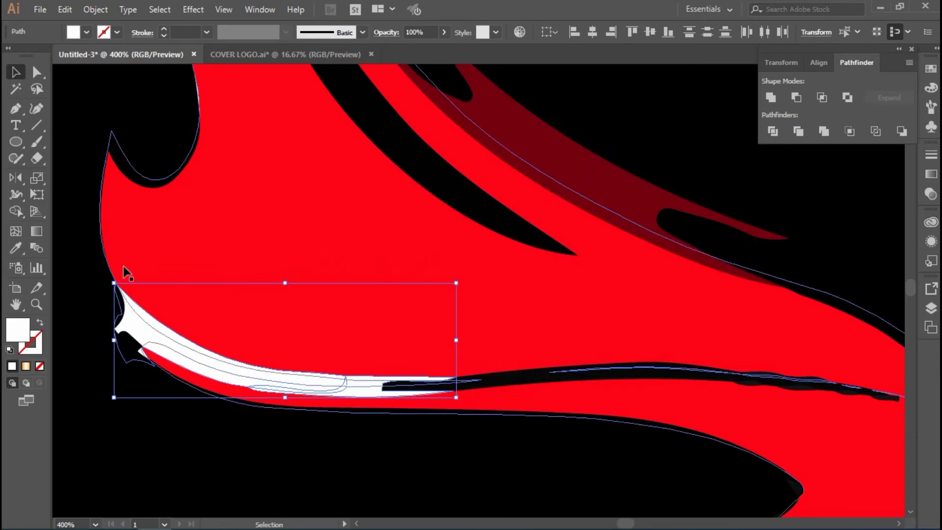
Return the white curved shape and the remaining white piece to black, using the Eyedropper
{"action": "left_click", "coordinate": [140, 325]}
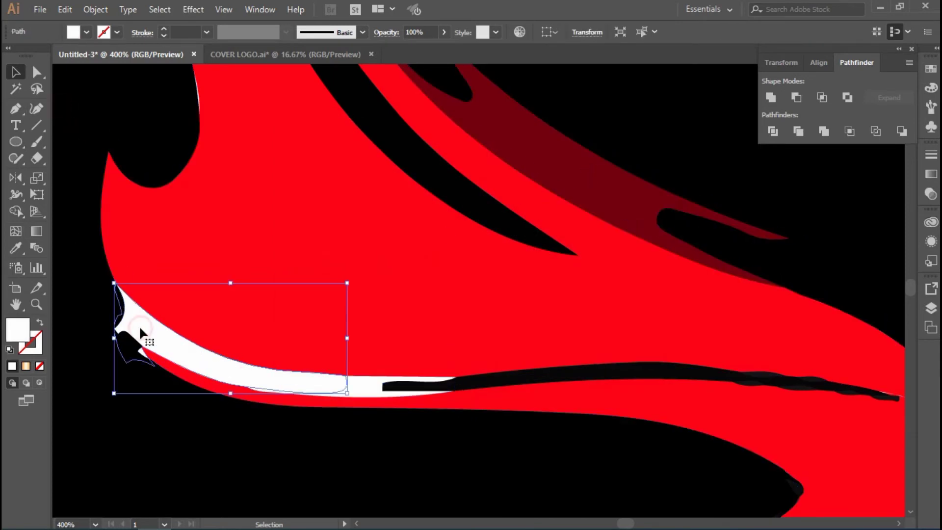
{"action": "double_click", "coordinate": [16, 337]}
{"action": "left_click", "coordinate": [632, 169]}
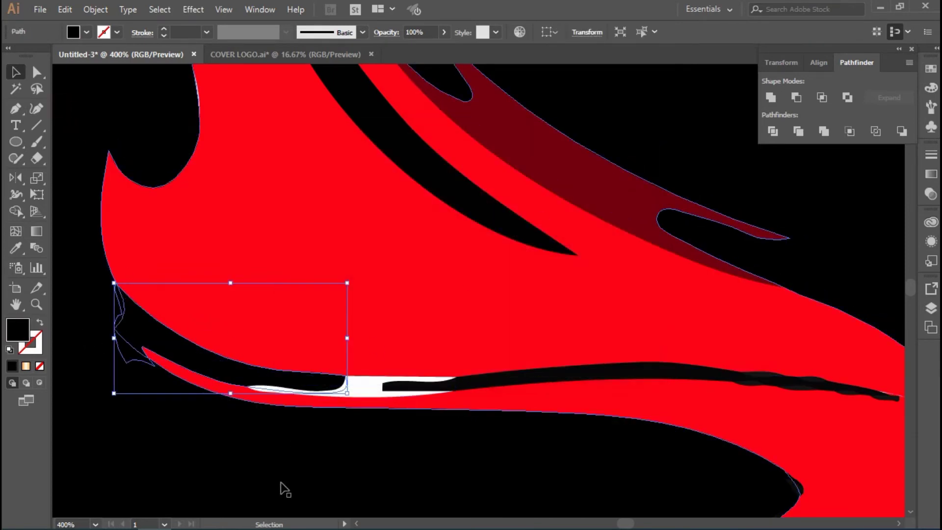
{"action": "left_click", "coordinate": [358, 384]}
{"action": "key", "text": "i"}
{"action": "left_click", "coordinate": [153, 330]}
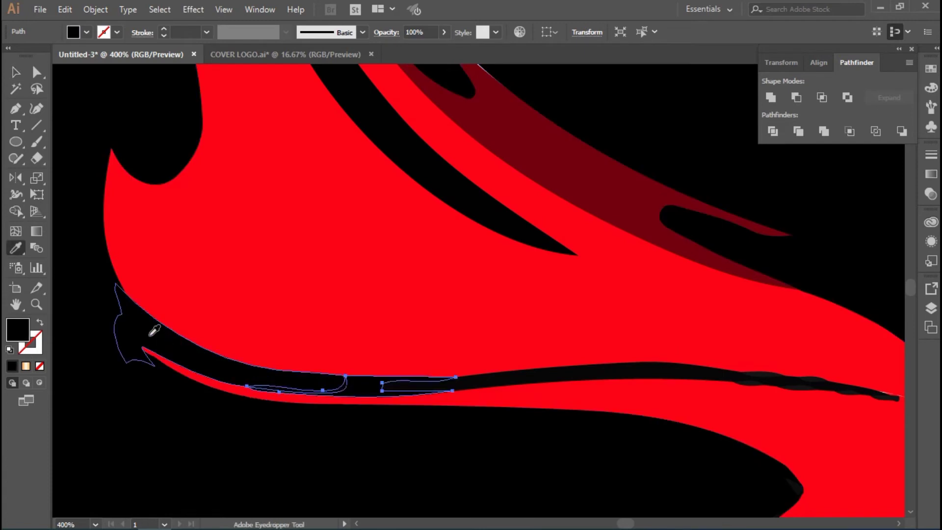
Select the curved strip, small shape, long black stroke and red flame together
{"action": "left_click", "coordinate": [282, 386]}
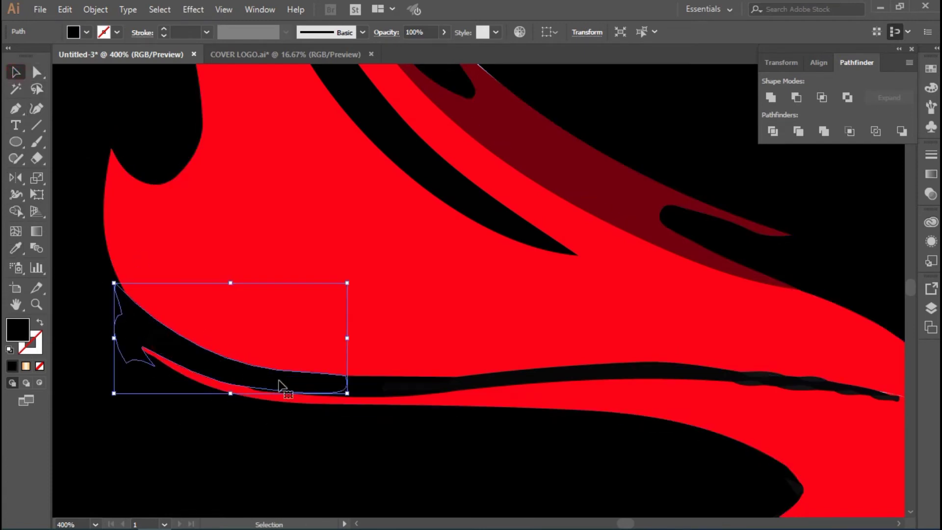
{"action": "left_click", "coordinate": [382, 389], "text": "shift"}
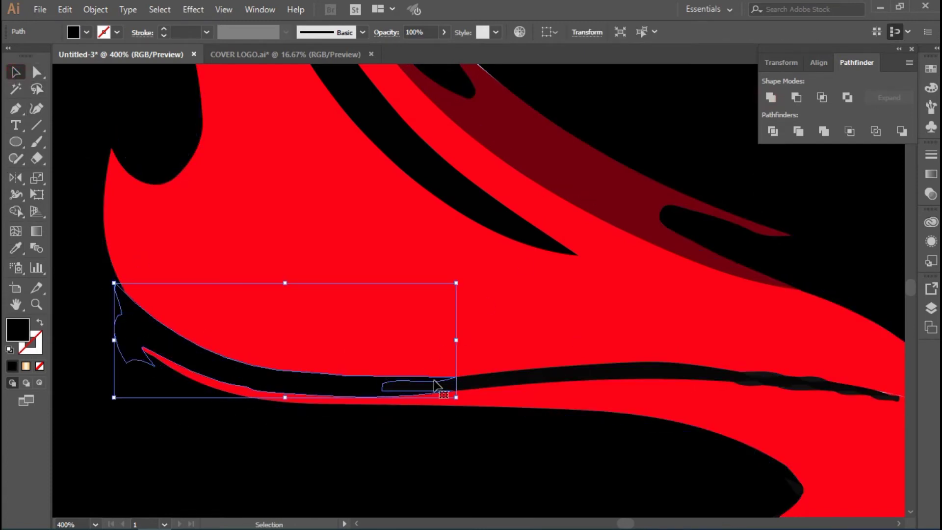
{"action": "left_click", "coordinate": [473, 386], "text": "shift"}
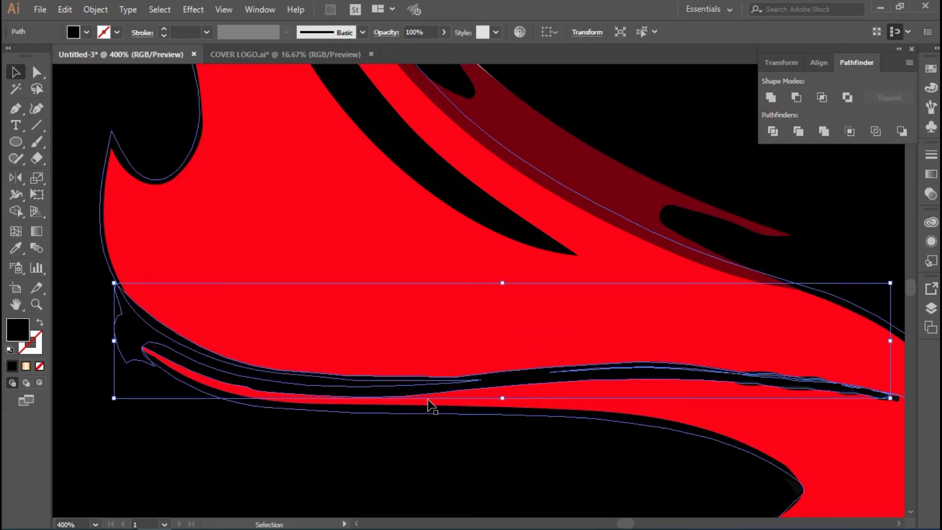
{"action": "left_click_drag", "start_coordinate": [123, 362], "coordinate": [137, 452]}
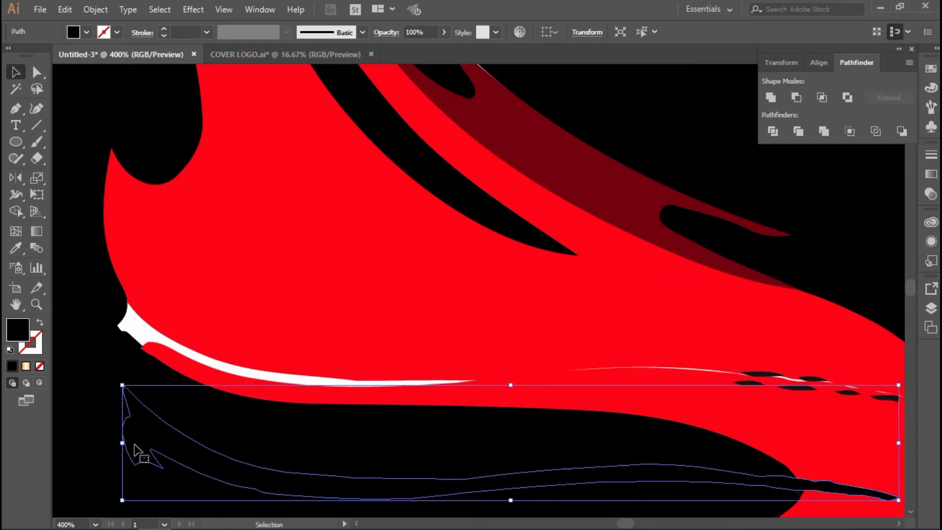
{"action": "key", "text": "ctrl+z"}
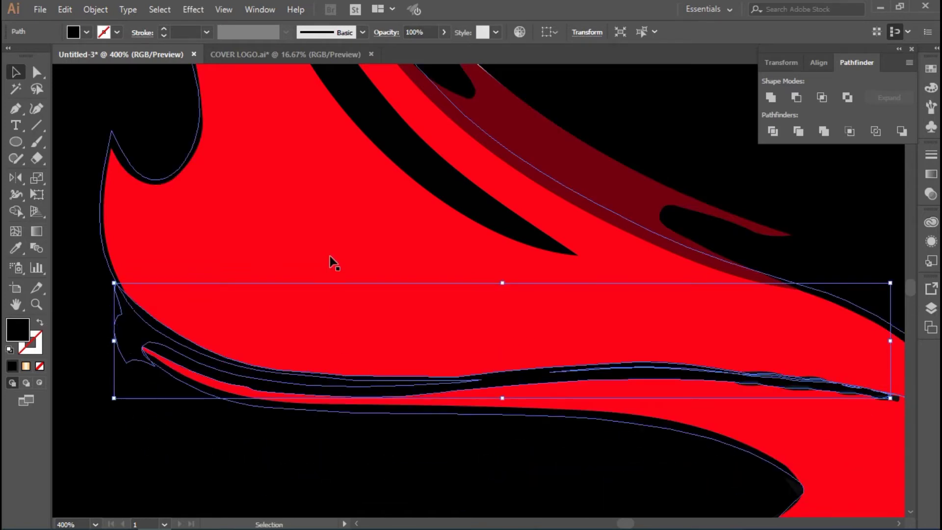
{"action": "left_click", "coordinate": [330, 255], "text": "shift"}
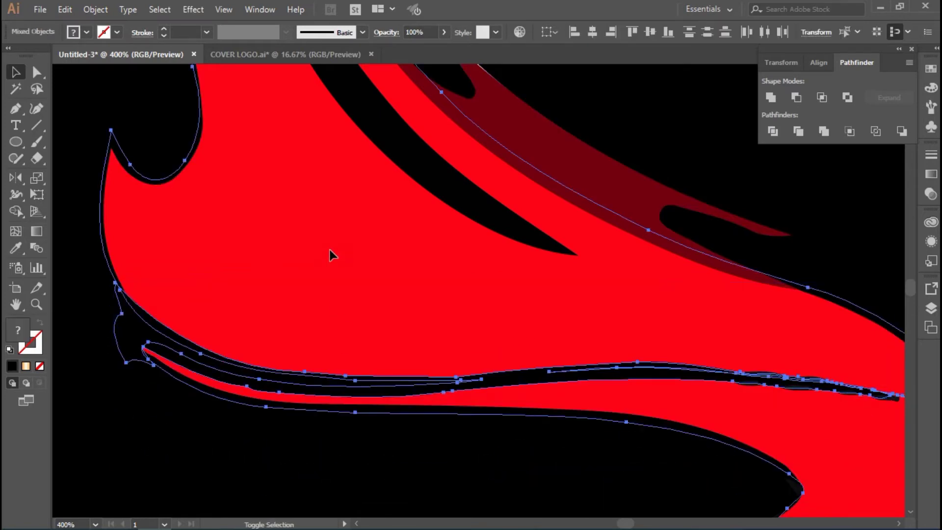
{"action": "left_click", "coordinate": [16, 210]}
Build a white streak along the black strip, then select the red flame pieces
{"action": "left_click", "coordinate": [310, 384]}
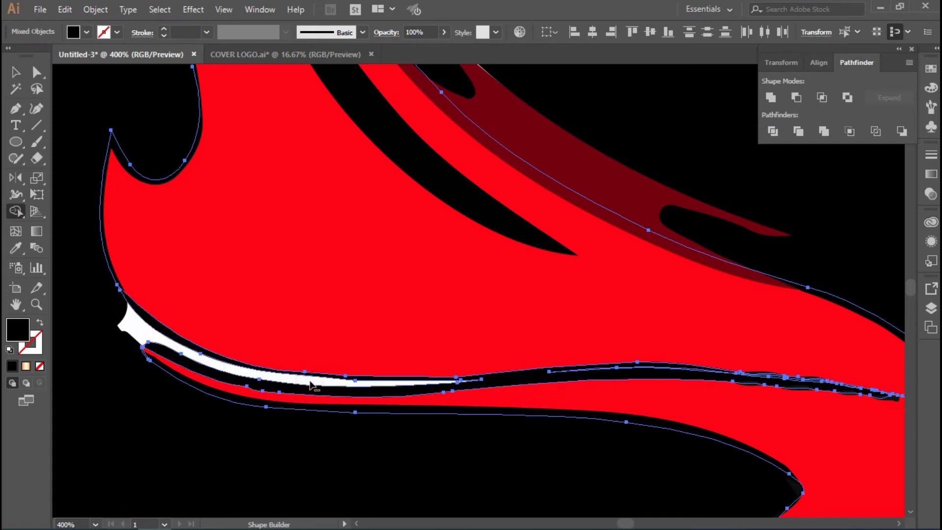
{"action": "scroll", "coordinate": [719, 378], "scroll_direction": "up", "scroll_amount": 2}
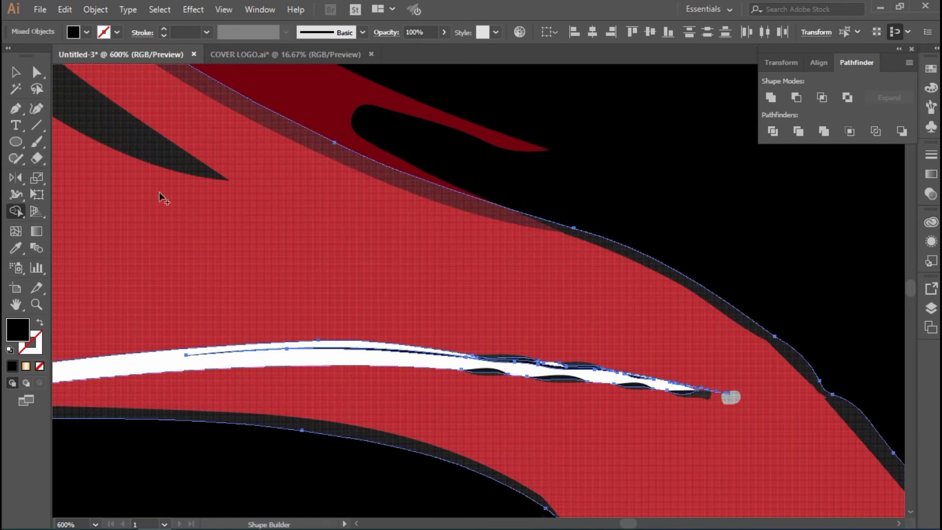
{"action": "key", "text": "v"}
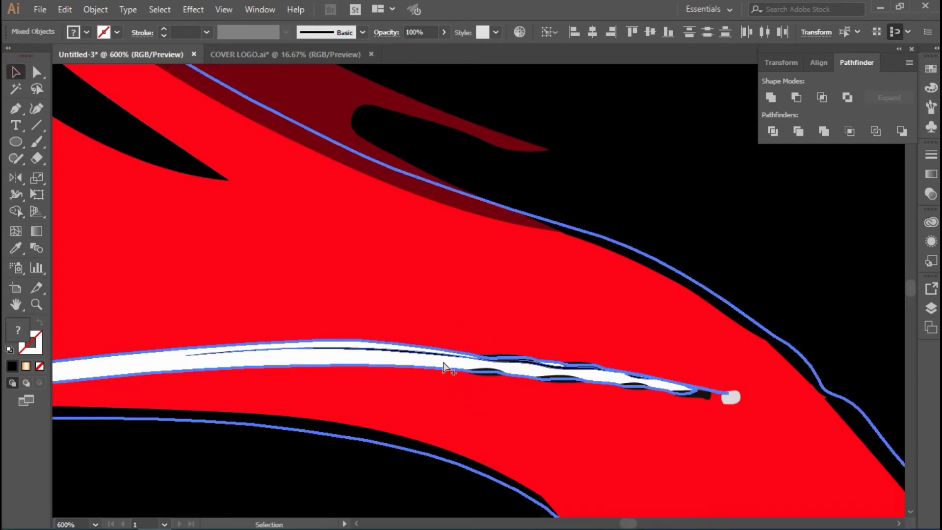
{"action": "scroll", "coordinate": [462, 265], "scroll_direction": "up", "scroll_amount": 3}
{"action": "scroll", "coordinate": [563, 260], "scroll_direction": "down", "scroll_amount": 3}
{"action": "left_click", "coordinate": [862, 237]}
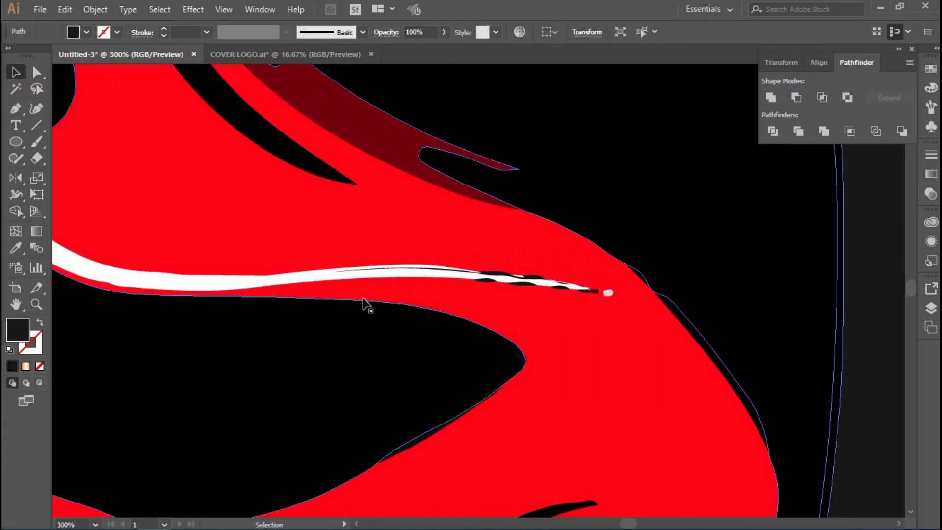
{"action": "left_click", "coordinate": [374, 238]}
{"action": "scroll", "coordinate": [544, 277], "scroll_direction": "up", "scroll_amount": 3}
{"action": "left_click", "coordinate": [592, 260], "text": "shift"}
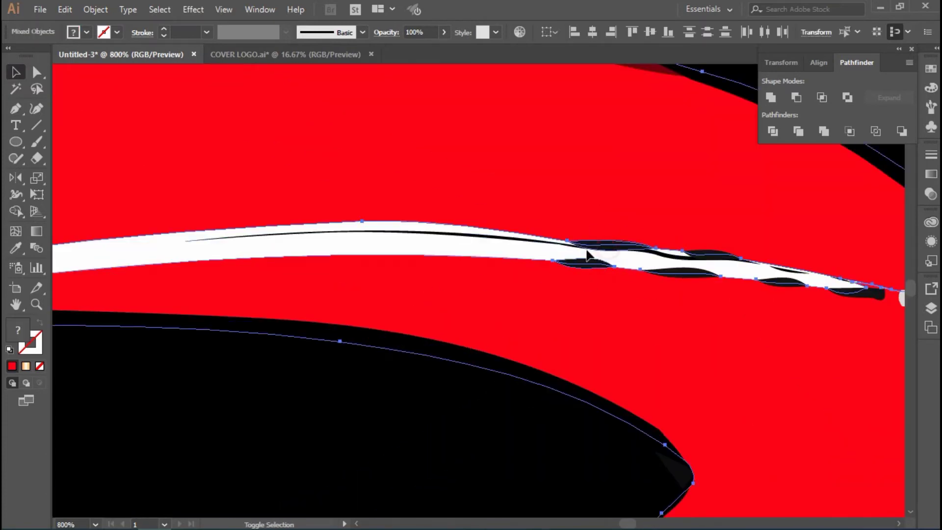
Select the white streak with its black spots, leaving the red flame out
{"action": "left_click", "coordinate": [701, 257], "text": "shift"}
{"action": "scroll", "coordinate": [701, 257], "scroll_direction": "up", "scroll_amount": 1}
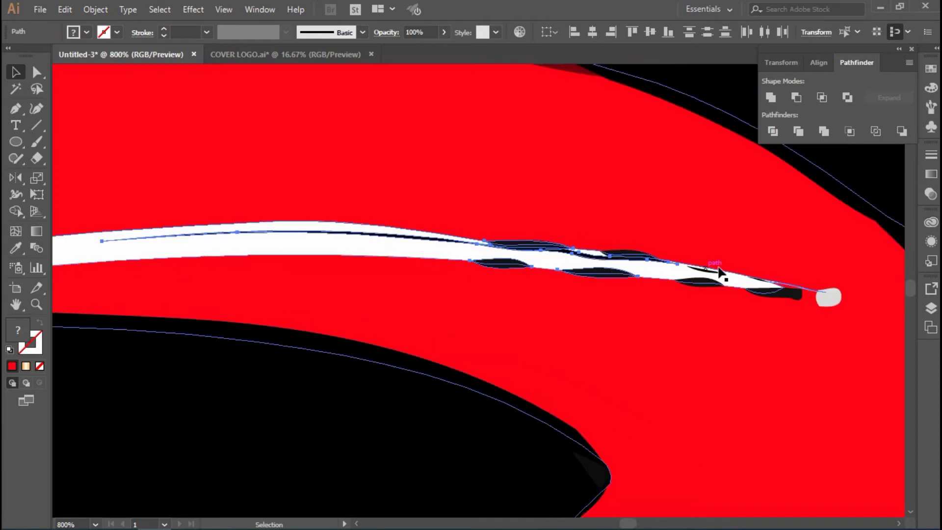
{"action": "scroll", "coordinate": [582, 249], "scroll_direction": "up", "scroll_amount": 1}
{"action": "left_click", "coordinate": [677, 285], "text": "shift"}
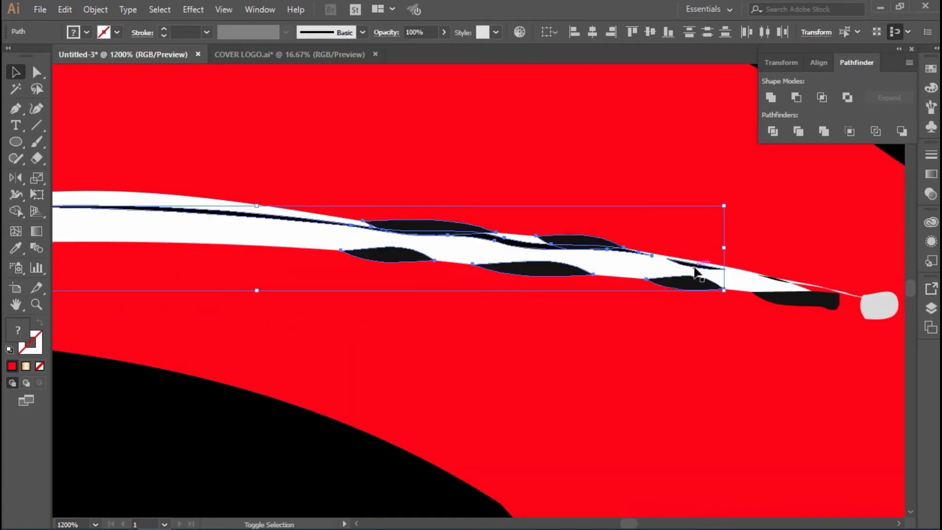
{"action": "left_click", "coordinate": [769, 295], "text": "shift"}
{"action": "scroll", "coordinate": [708, 314], "scroll_direction": "down", "scroll_amount": 4}
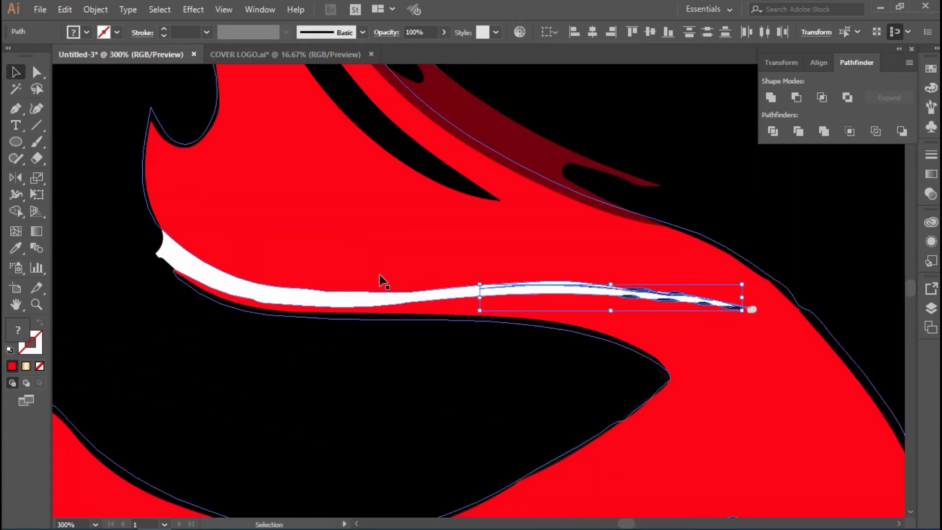
{"action": "left_click", "coordinate": [754, 310], "text": "shift"}
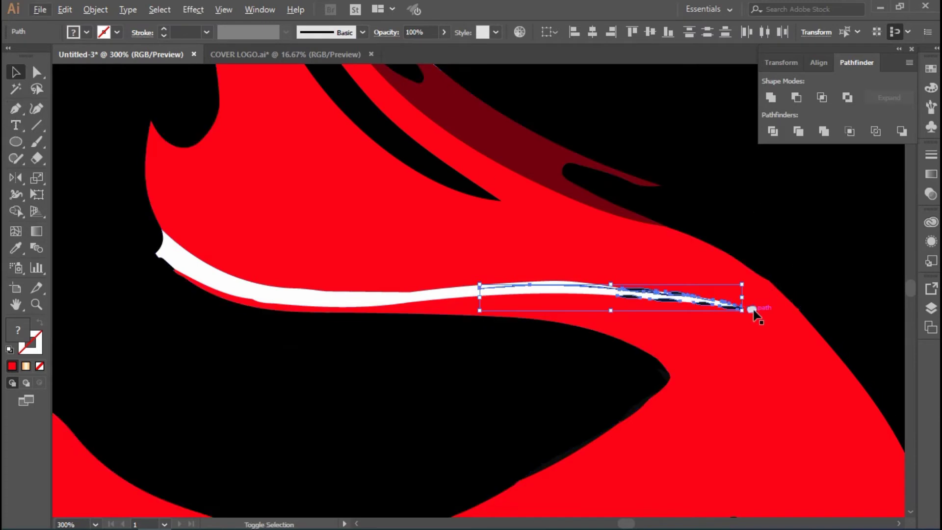
{"action": "scroll", "coordinate": [666, 305], "scroll_direction": "up", "scroll_amount": 2}
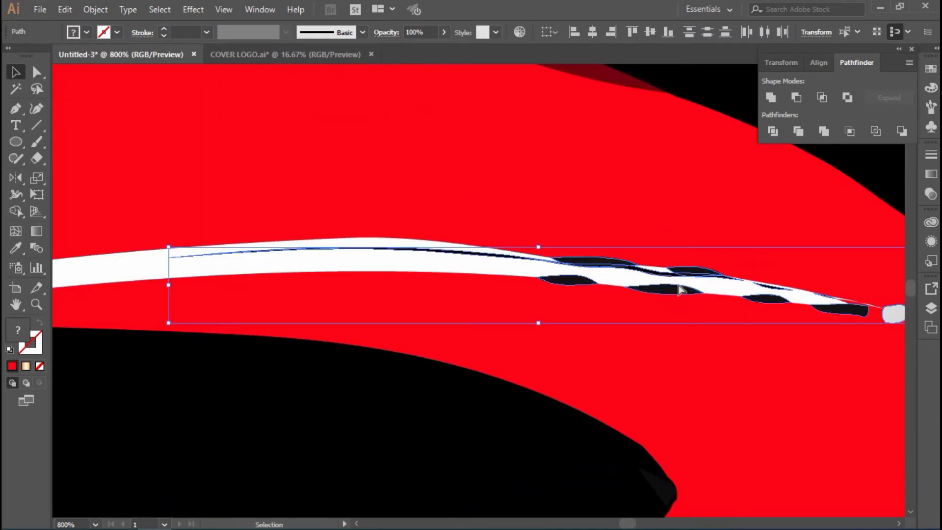
Delete the thin dark line, dark slivers and grey tip blob with Shape Builder
{"action": "key", "text": "shift+m"}
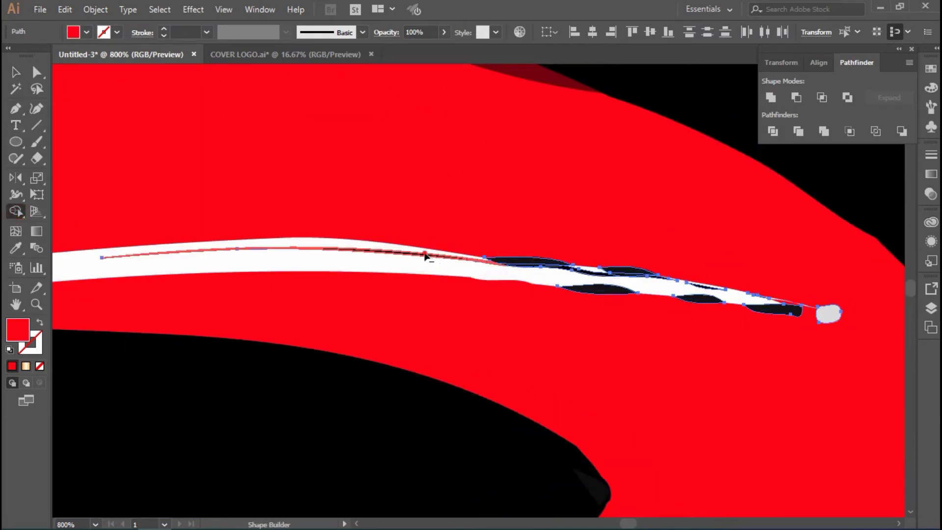
{"action": "left_click", "coordinate": [427, 252], "text": "alt"}
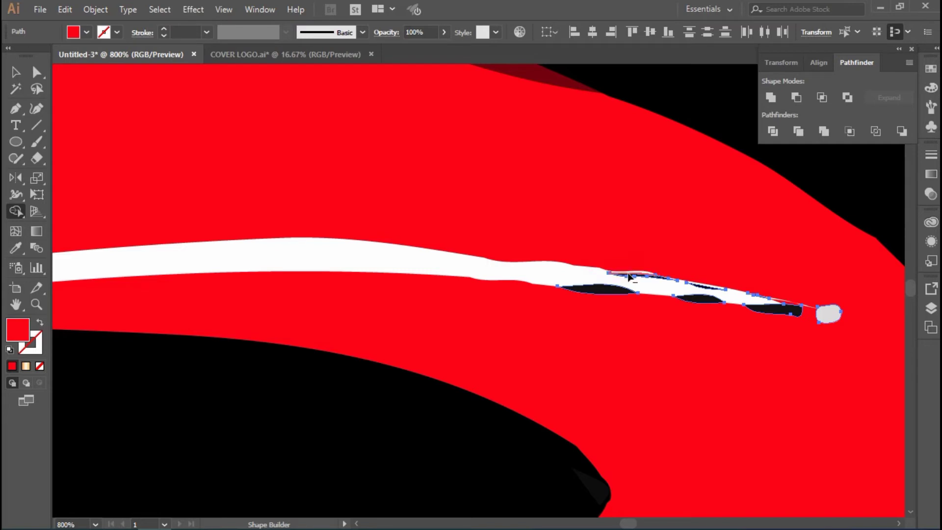
{"action": "scroll", "coordinate": [694, 286], "scroll_direction": "up", "scroll_amount": 3}
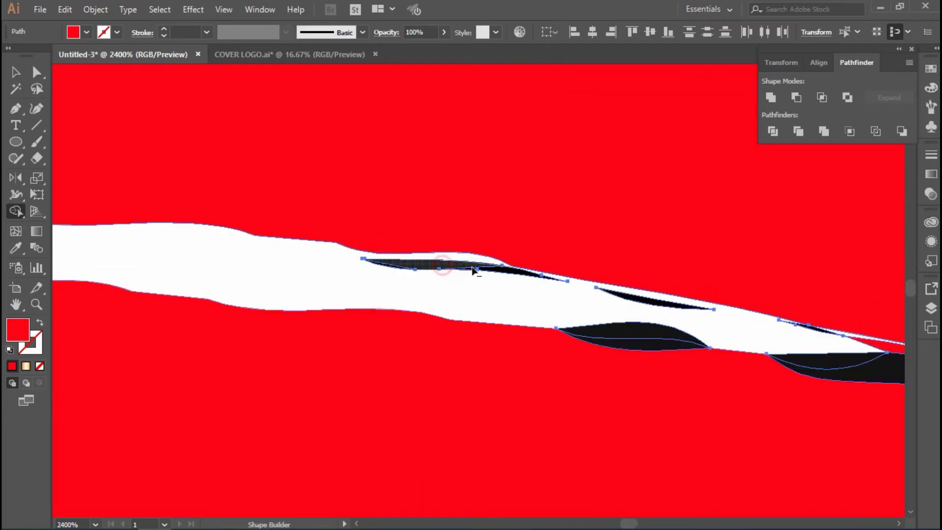
{"action": "left_click", "coordinate": [683, 308]}
{"action": "scroll", "coordinate": [714, 305], "scroll_direction": "up", "scroll_amount": 1}
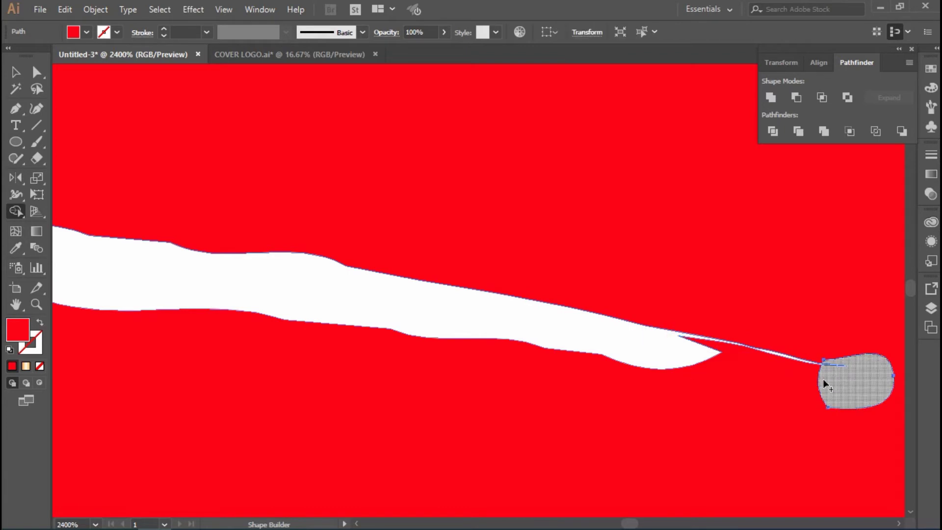
{"action": "left_click", "coordinate": [823, 378], "text": "alt"}
{"action": "scroll", "coordinate": [668, 374], "scroll_direction": "down", "scroll_amount": 7}
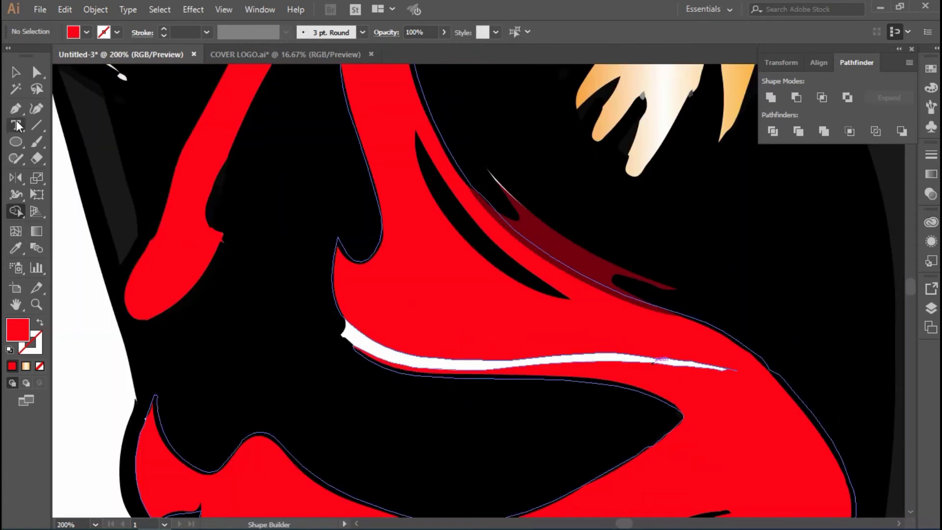
Outline a closed pen shape over the white gap under the cheek
{"action": "key", "text": "p"}
{"action": "left_click_drag", "start_coordinate": [781, 380], "coordinate": [782, 375]}
{"action": "left_click_drag", "start_coordinate": [275, 285], "coordinate": [263, 273]}
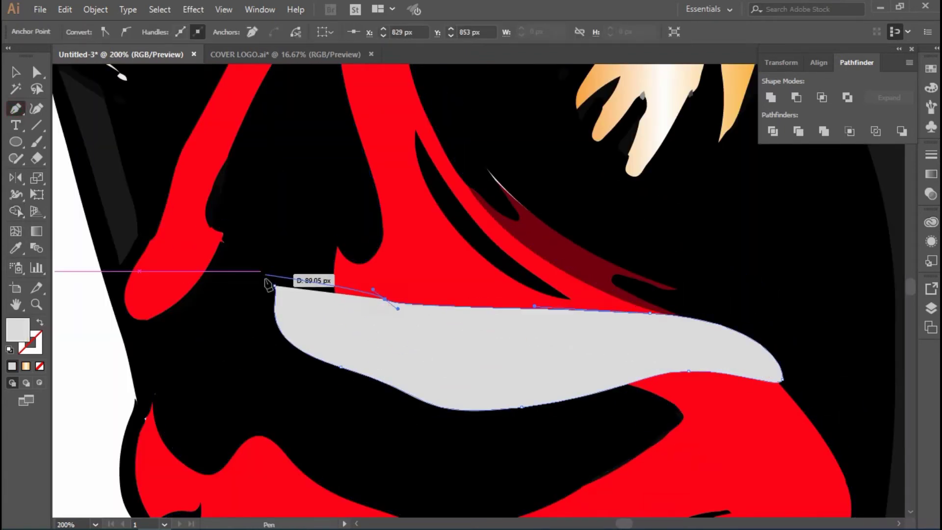
{"action": "key", "text": "v"}
Fill the new shape with #000000 and send it backward behind the red art
{"action": "double_click", "coordinate": [13, 327]}
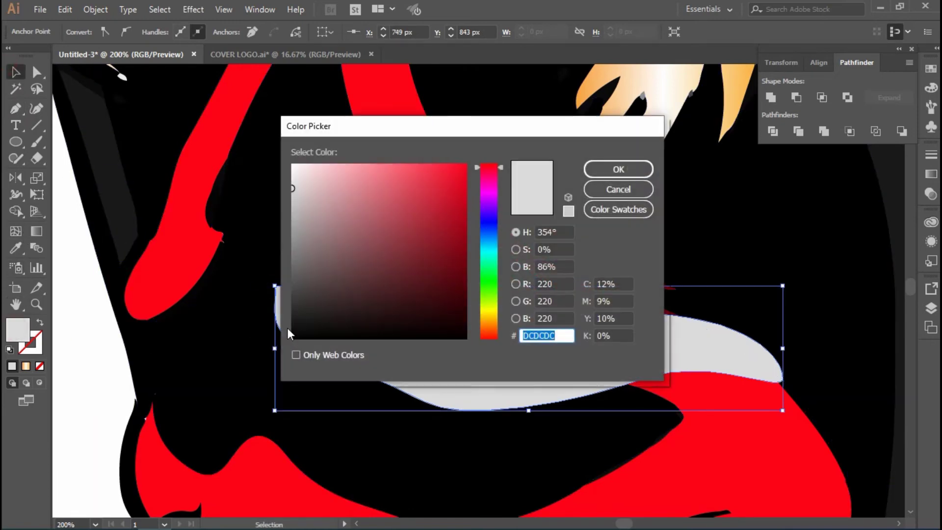
{"action": "type", "text": "000000"}
{"action": "key", "text": "Return"}
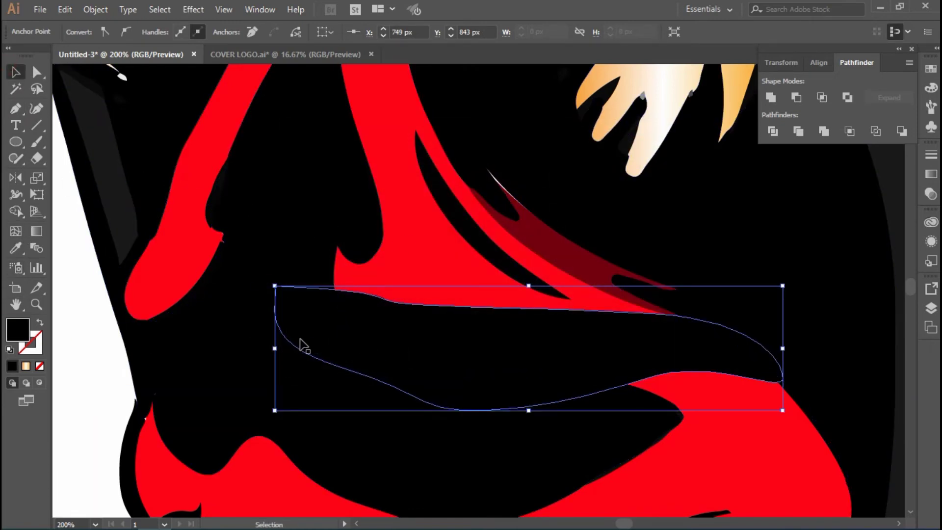
{"action": "right_click", "coordinate": [305, 347]}
{"action": "left_click", "coordinate": [492, 298]}
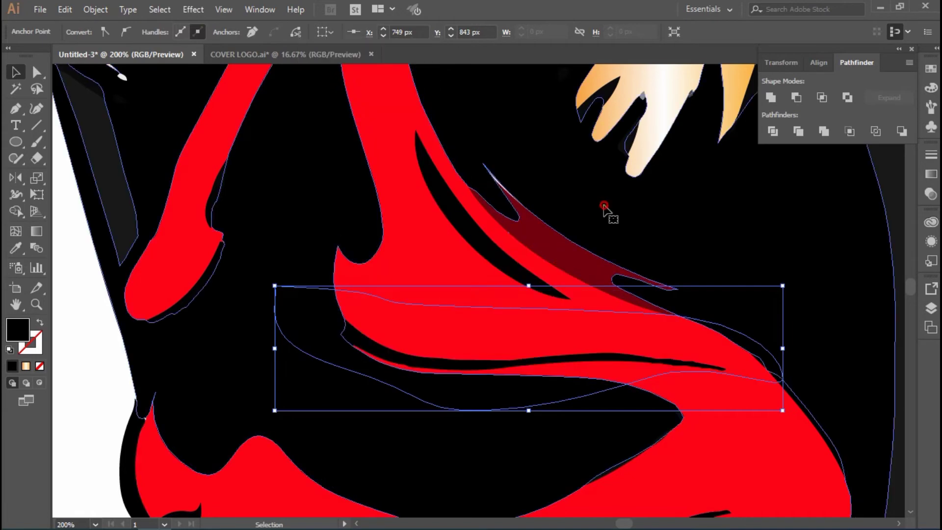
Select the red mask artwork and then its dark red shading shape
{"action": "left_click", "coordinate": [280, 286]}
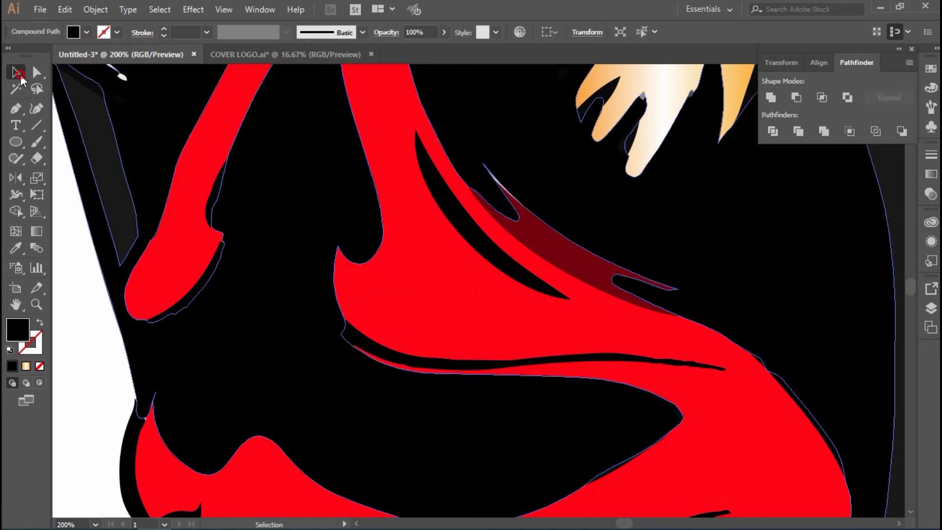
{"action": "scroll", "coordinate": [616, 216], "scroll_direction": "up", "scroll_amount": 1}
{"action": "scroll", "coordinate": [616, 217], "scroll_direction": "up", "scroll_amount": 1}
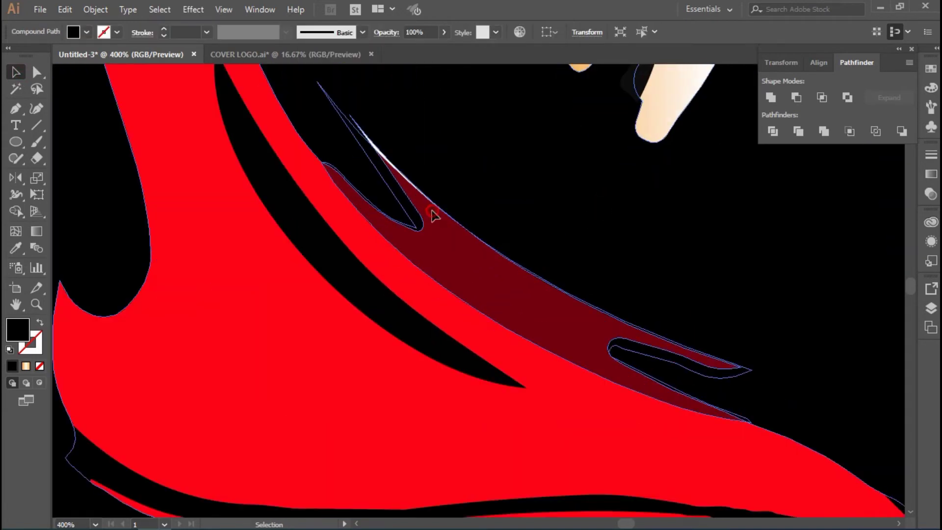
{"action": "left_click", "coordinate": [434, 214]}
{"action": "scroll", "coordinate": [216, 255], "scroll_direction": "down", "scroll_amount": 2}
Pull the left red strand's right edge inward with Direct Selection
{"action": "scroll", "coordinate": [293, 297], "scroll_direction": "down", "scroll_amount": 5}
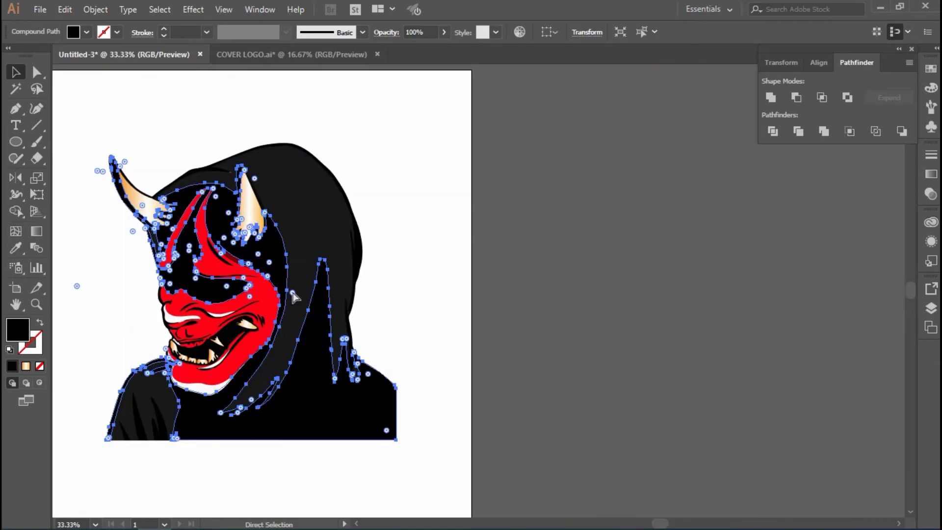
{"action": "key", "text": "ctrl+shift+a"}
{"action": "scroll", "coordinate": [252, 347], "scroll_direction": "up", "scroll_amount": 1}
{"action": "scroll", "coordinate": [486, 225], "scroll_direction": "up", "scroll_amount": 4}
{"action": "scroll", "coordinate": [419, 257], "scroll_direction": "up", "scroll_amount": 2}
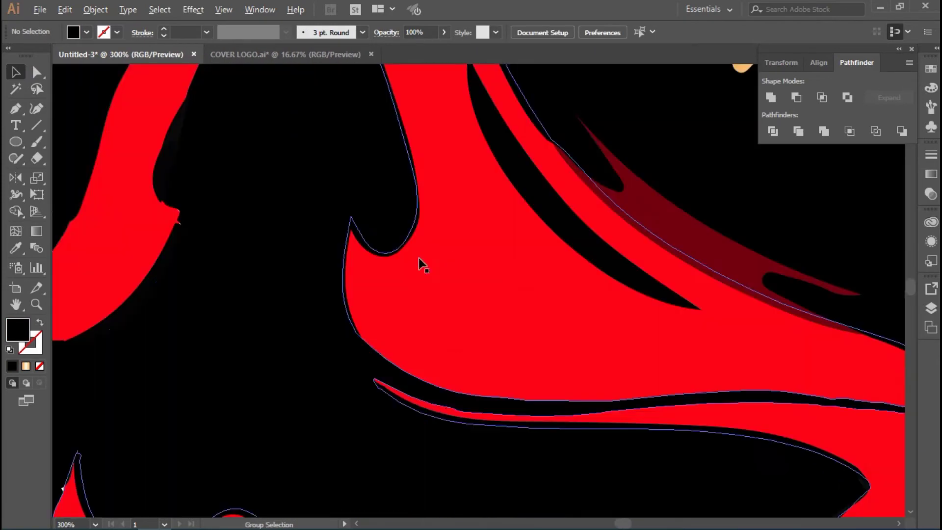
{"action": "left_click", "coordinate": [172, 291]}
{"action": "key", "text": "ctrl+shift+a"}
{"action": "scroll", "coordinate": [177, 264], "scroll_direction": "up", "scroll_amount": 2}
{"action": "scroll", "coordinate": [177, 265], "scroll_direction": "left", "scroll_amount": 1}
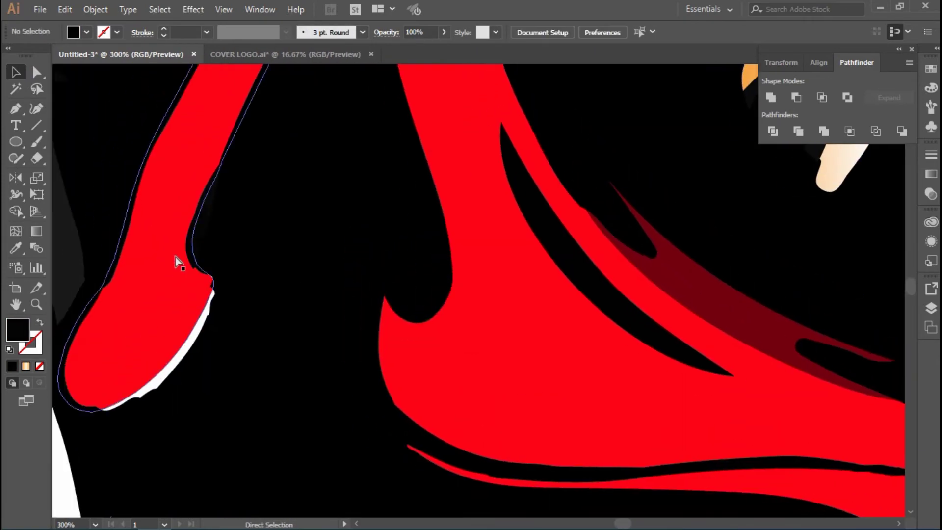
{"action": "mouse_move", "coordinate": [187, 199]}
{"action": "left_mouse_down"}
{"action": "mouse_move", "coordinate": [219, 273]}
{"action": "mouse_move", "coordinate": [210, 210]}
{"action": "left_mouse_up"}
{"action": "key", "text": "ctrl+shift+a"}
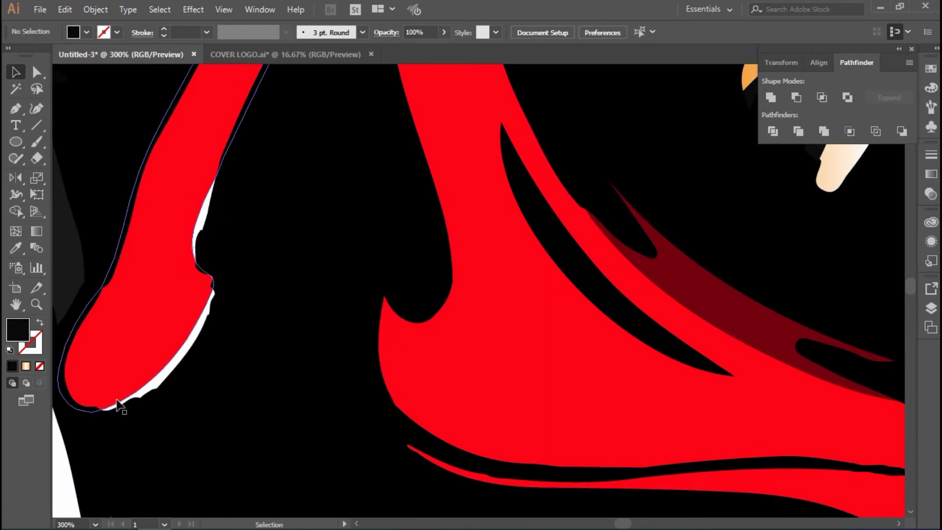
Draw a closed black backing shape around the left red strand
{"action": "left_click", "coordinate": [15, 107]}
{"action": "scroll", "coordinate": [273, 158], "scroll_direction": "left", "scroll_amount": 2}
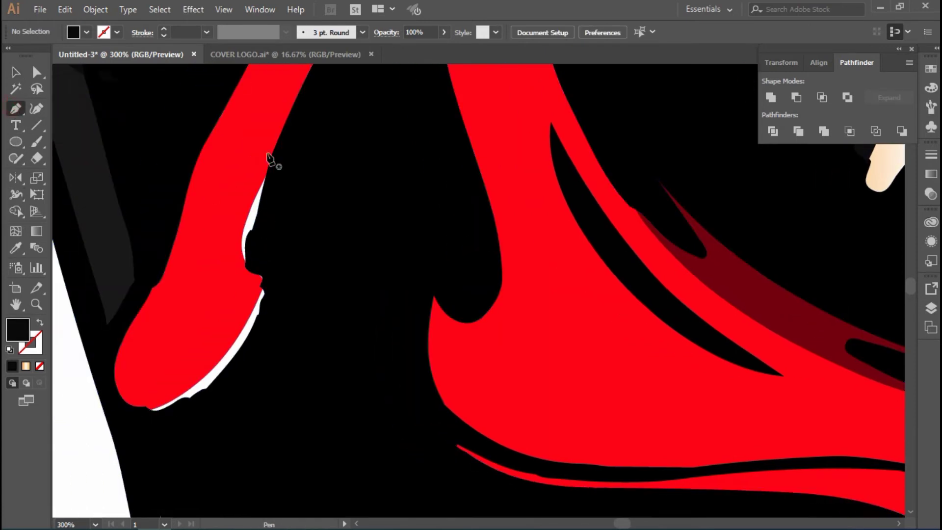
{"action": "left_click", "coordinate": [256, 139]}
{"action": "left_click", "coordinate": [298, 232]}
{"action": "left_click", "coordinate": [240, 456]}
{"action": "left_click", "coordinate": [112, 339]}
{"action": "left_click", "coordinate": [256, 139]}
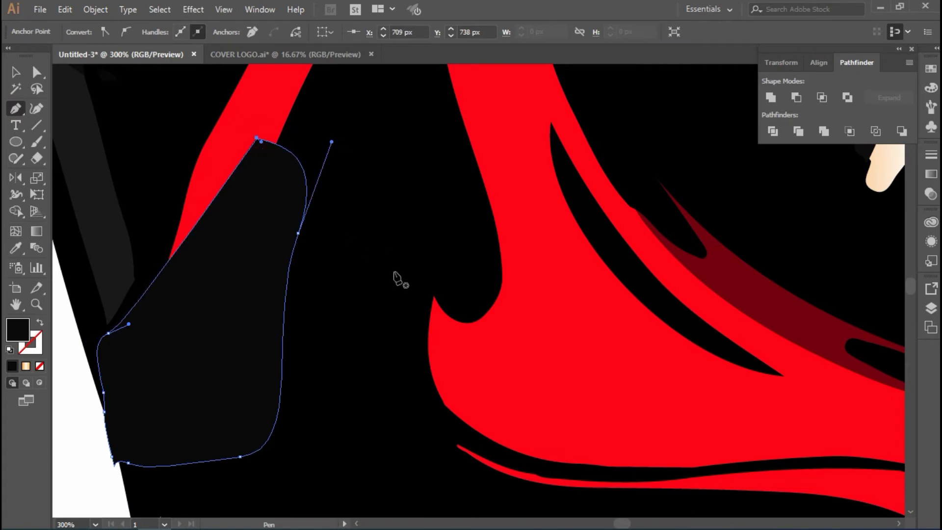
{"action": "key", "text": "v"}
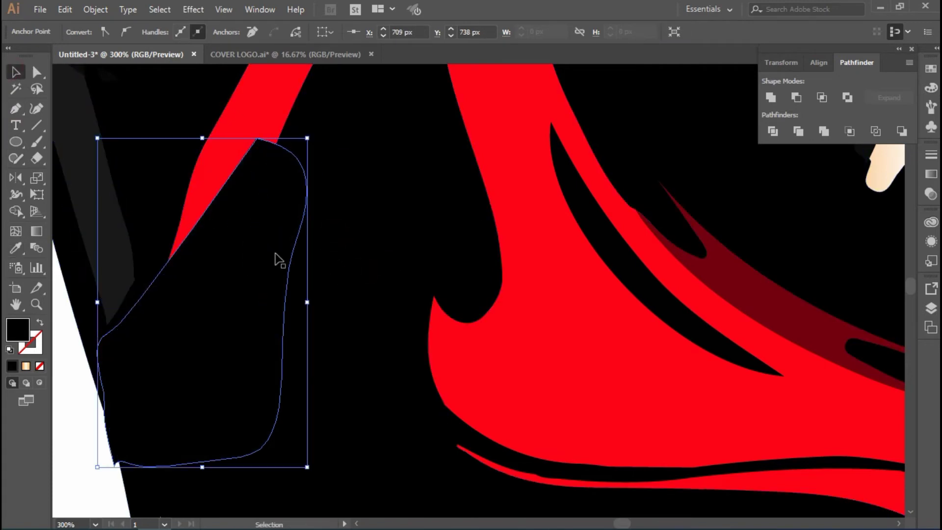
Send the black backing shape behind the red mask art with Arrange > Send Backward
{"action": "right_click", "coordinate": [283, 252]}
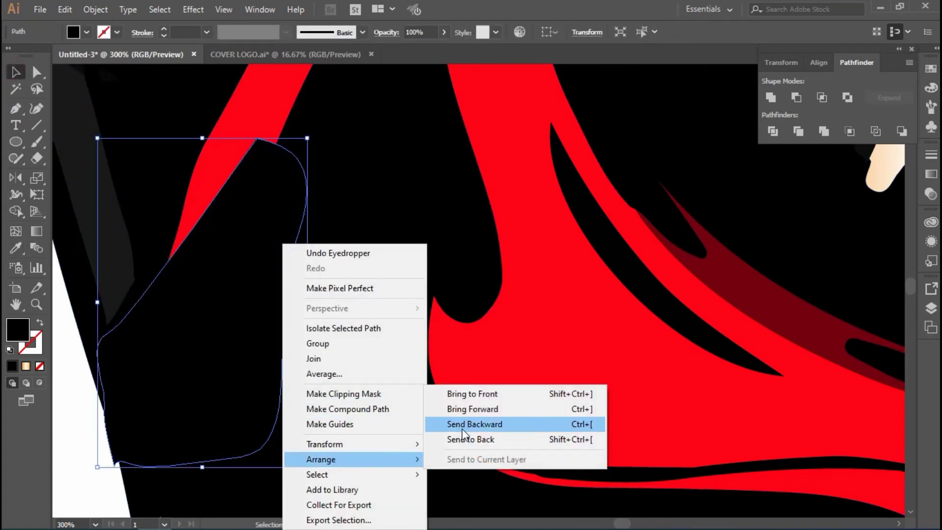
{"action": "left_click", "coordinate": [490, 421]}
{"action": "left_click", "coordinate": [267, 306]}
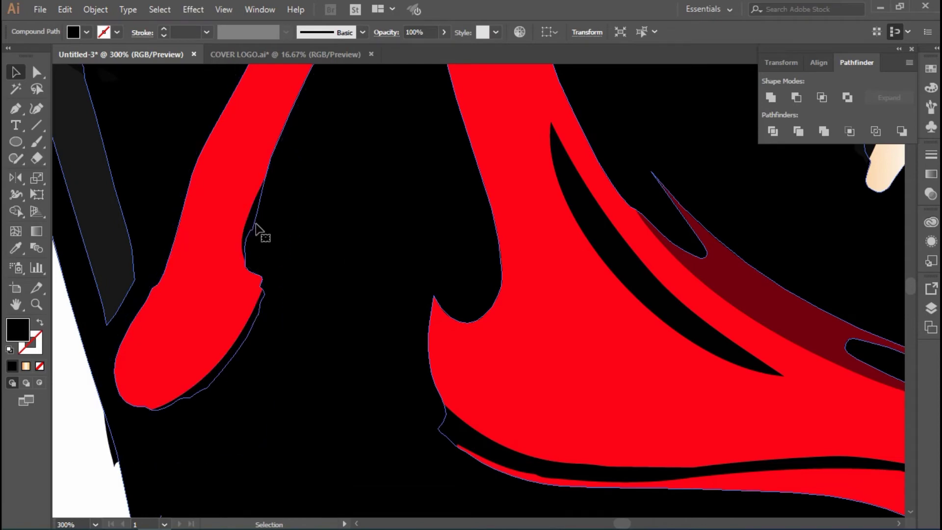
{"action": "scroll", "coordinate": [354, 371], "scroll_direction": "down", "scroll_amount": 2}
{"action": "scroll", "coordinate": [405, 374], "scroll_direction": "up", "scroll_amount": 1}
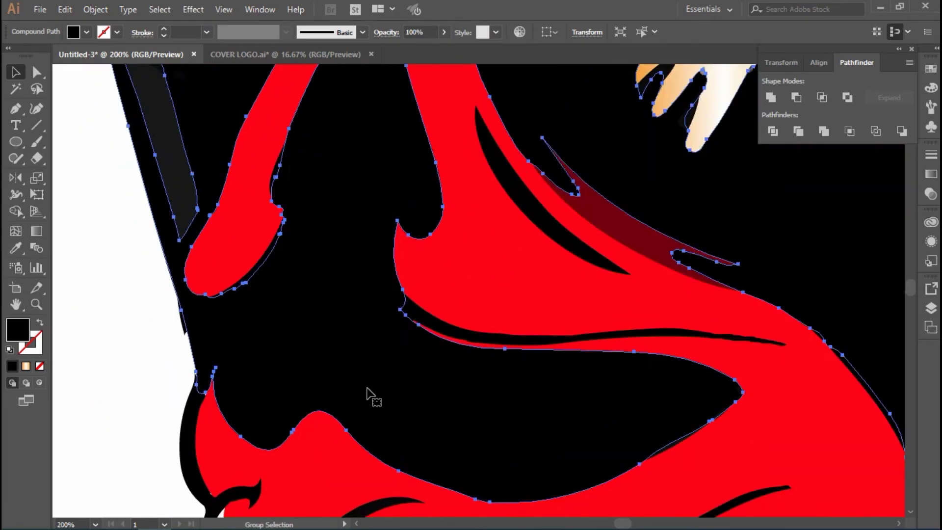
{"action": "left_click", "coordinate": [196, 323]}
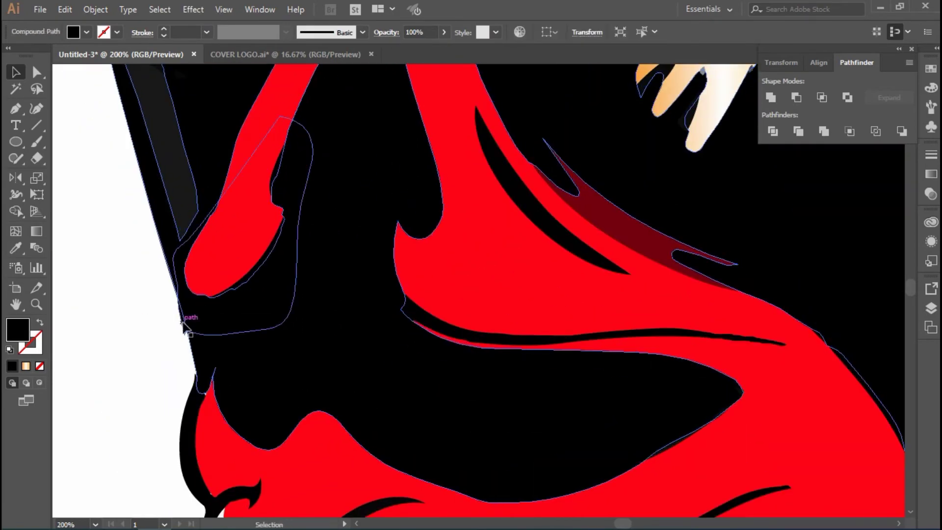
{"action": "left_click", "coordinate": [181, 325]}
{"action": "left_click", "coordinate": [120, 326]}
{"action": "scroll", "coordinate": [588, 309], "scroll_direction": "down", "scroll_amount": 1}
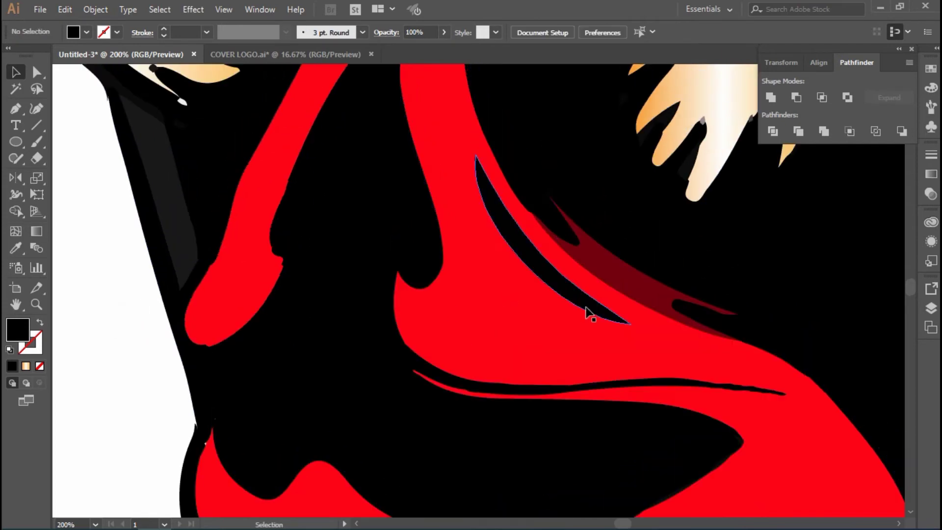
{"action": "scroll", "coordinate": [583, 294], "scroll_direction": "up", "scroll_amount": 1}
Start a new pen path curving down the strand from its top
{"action": "key", "text": "p"}
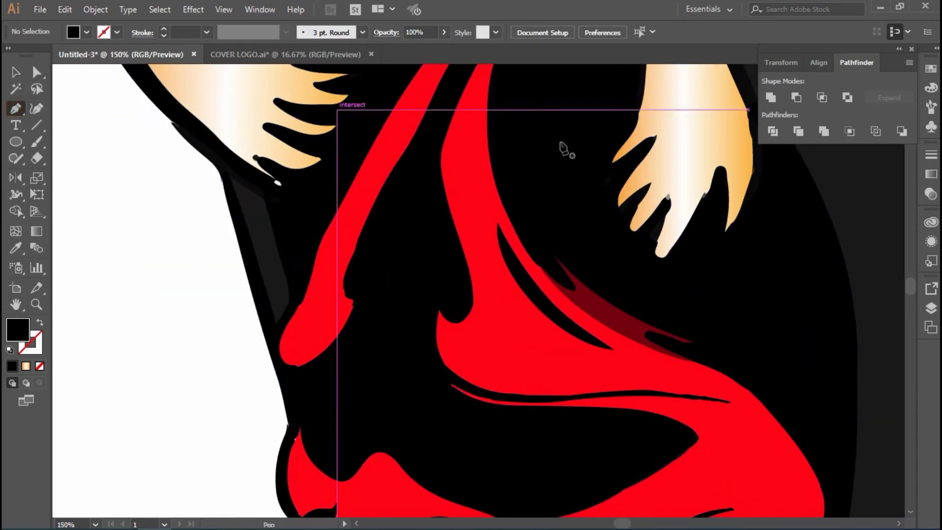
{"action": "scroll", "coordinate": [540, 142], "scroll_direction": "up", "scroll_amount": 2}
{"action": "left_click", "coordinate": [470, 121]}
{"action": "left_click_drag", "start_coordinate": [448, 255], "coordinate": [463, 311]}
Close the strand highlight path, fill it white, and trim its excess with Shape Builder
{"action": "key", "text": "ctrl+z"}
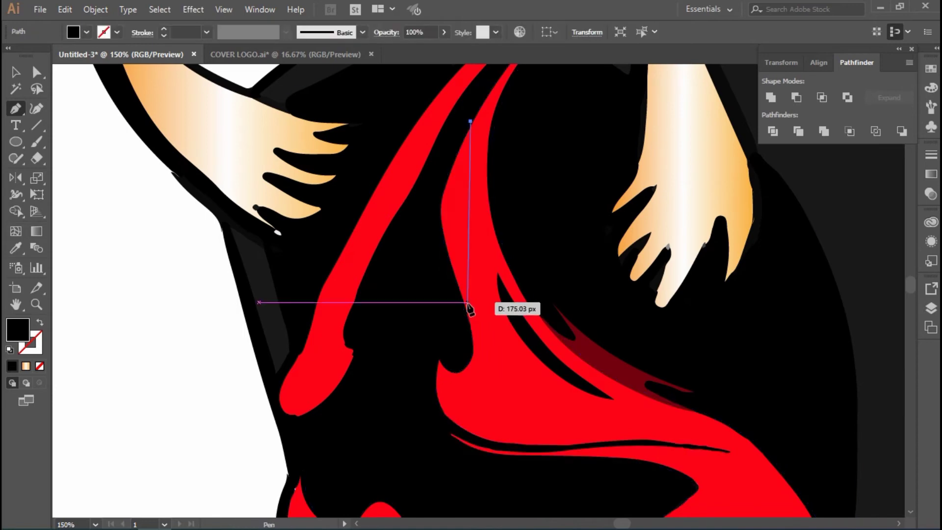
{"action": "left_click", "coordinate": [417, 293]}
{"action": "left_click_drag", "start_coordinate": [430, 216], "coordinate": [437, 194]}
{"action": "left_click", "coordinate": [470, 121]}
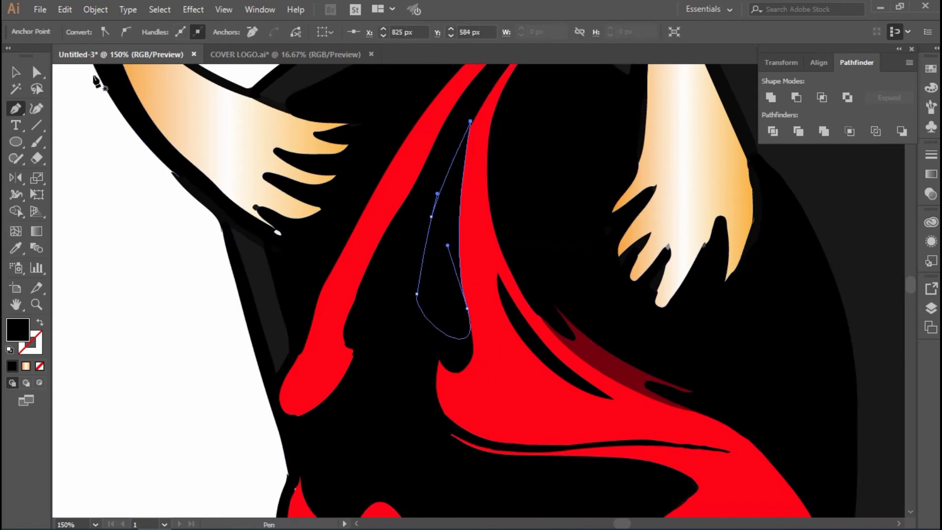
{"action": "double_click", "coordinate": [17, 330]}
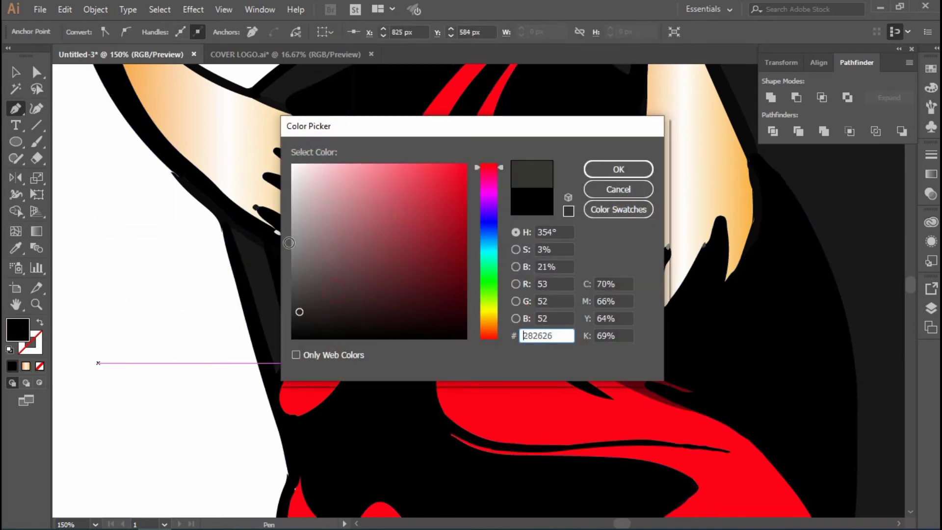
{"action": "left_click", "coordinate": [288, 150]}
{"action": "left_click", "coordinate": [616, 168]}
{"action": "left_click", "coordinate": [19, 72]}
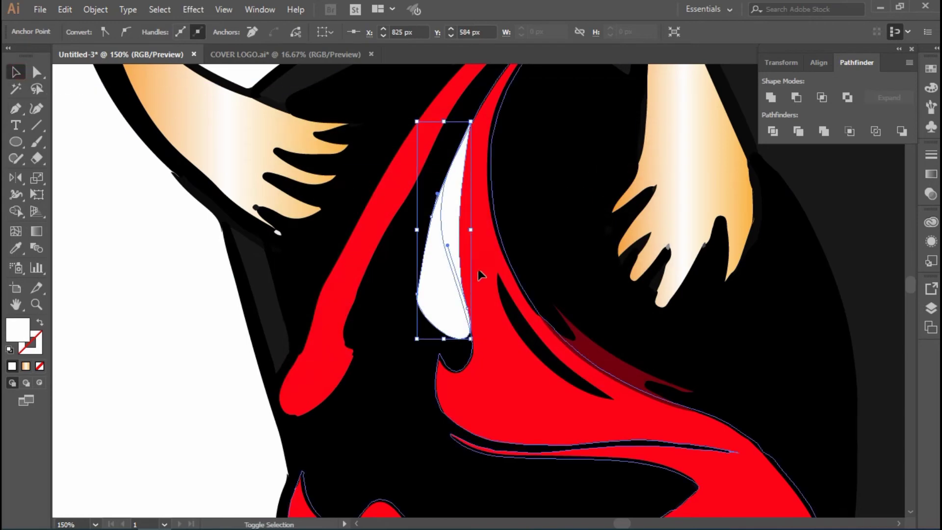
{"action": "left_click", "coordinate": [477, 269], "text": "shift"}
{"action": "left_click", "coordinate": [16, 218]}
{"action": "left_click", "coordinate": [433, 288], "text": "alt"}
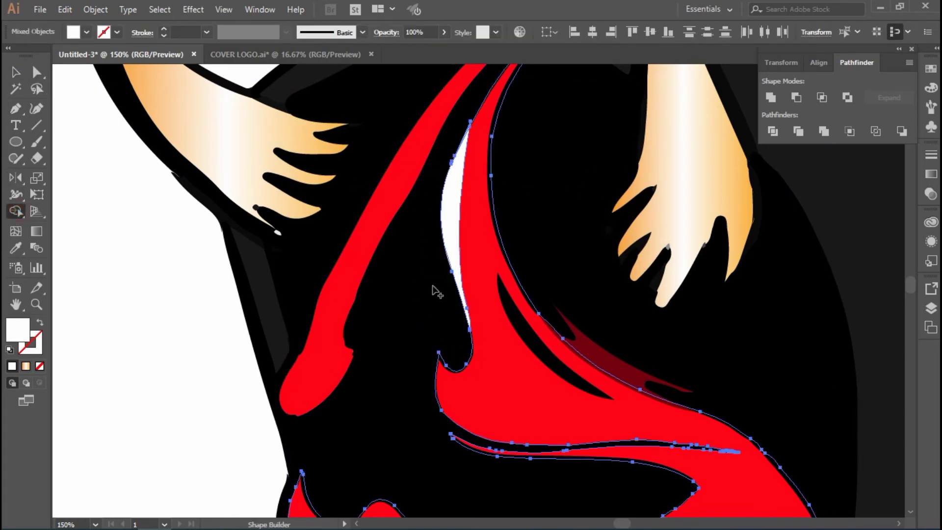
Begin a curved white sliver along the red swoosh's inner edge, extending it right
{"action": "scroll", "coordinate": [441, 294], "scroll_direction": "down", "scroll_amount": 4}
{"action": "scroll", "coordinate": [446, 305], "scroll_direction": "down", "scroll_amount": 1}
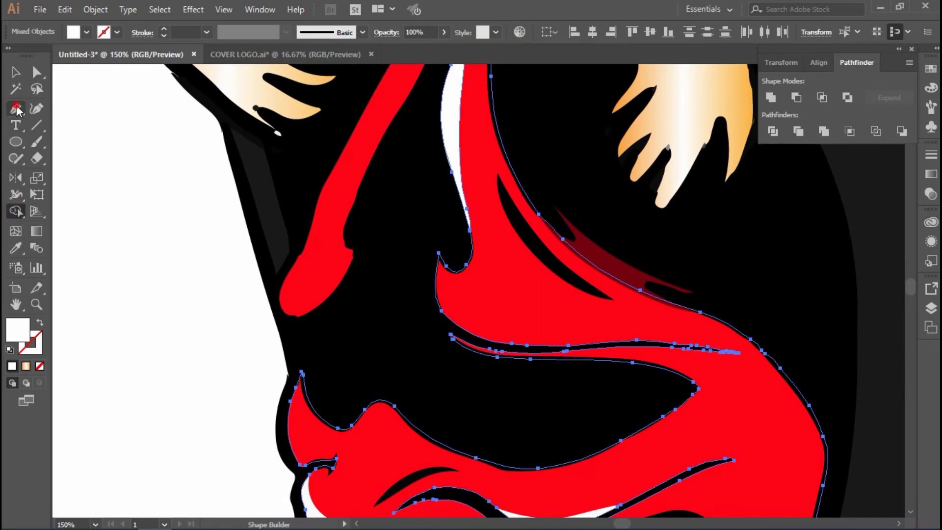
{"action": "left_click", "coordinate": [435, 245]}
{"action": "left_click_drag", "start_coordinate": [492, 321], "coordinate": [549, 329]}
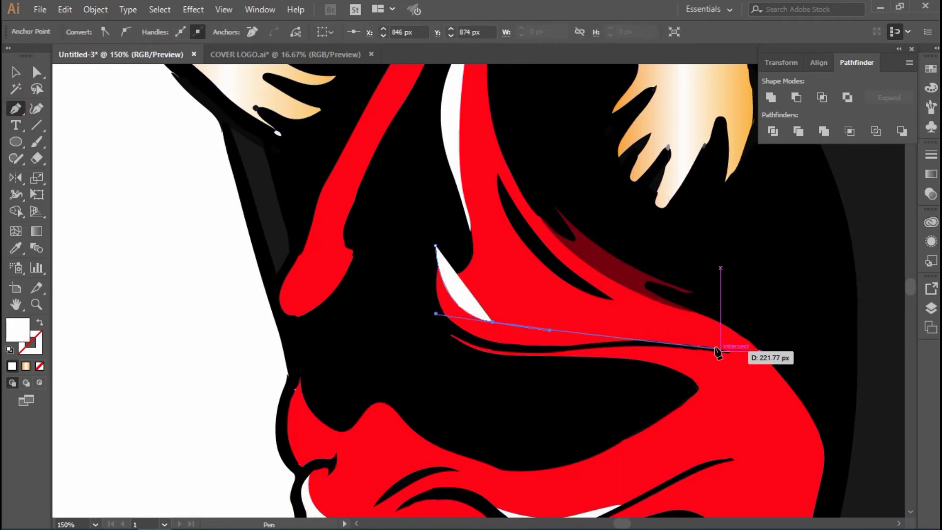
{"action": "key", "text": "ctrl+z"}
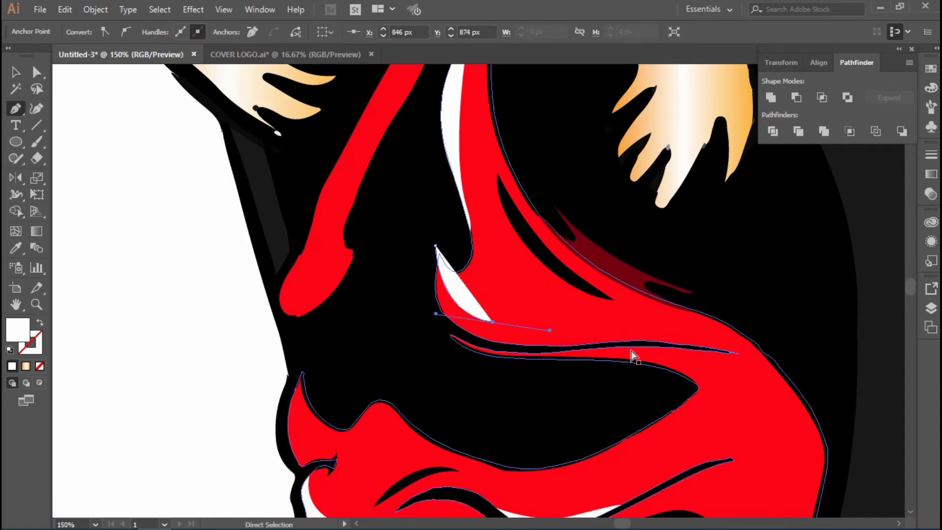
{"action": "left_click_drag", "start_coordinate": [489, 327], "coordinate": [552, 345]}
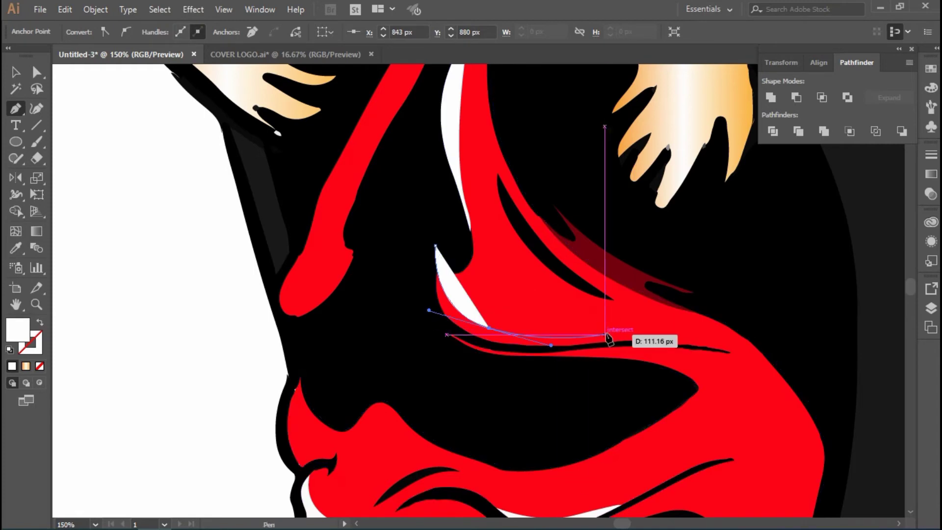
{"action": "left_click_drag", "start_coordinate": [607, 334], "coordinate": [703, 353]}
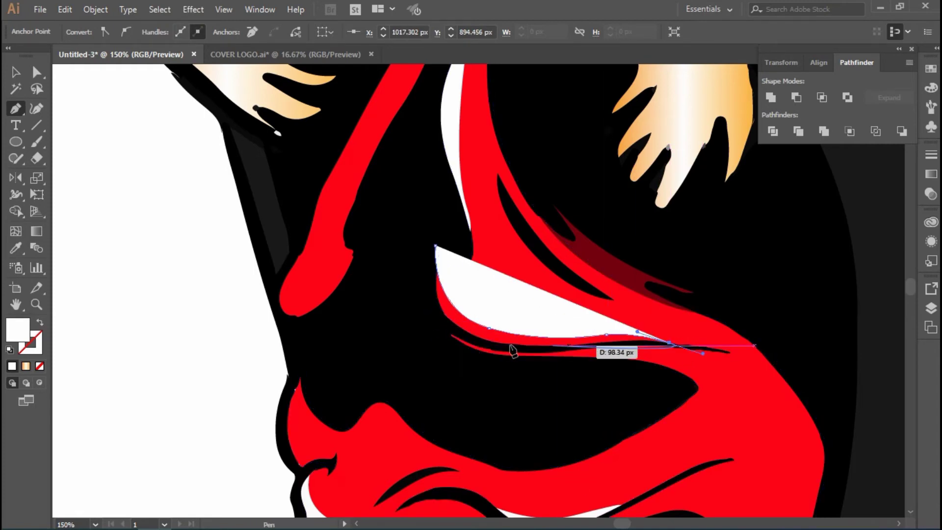
Bring the sliver back along its lower edge and close it at the start
{"action": "scroll", "coordinate": [526, 348], "scroll_direction": "up", "scroll_amount": 2}
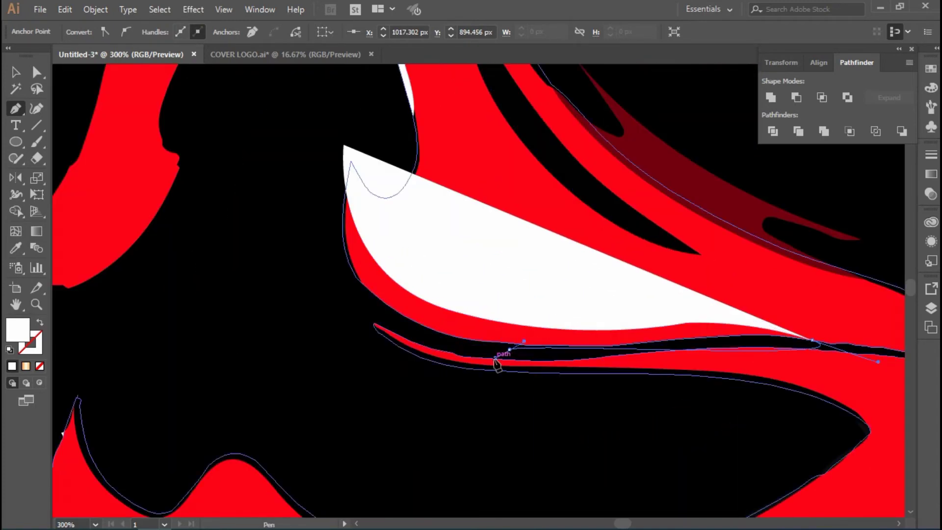
{"action": "left_click", "coordinate": [661, 347]}
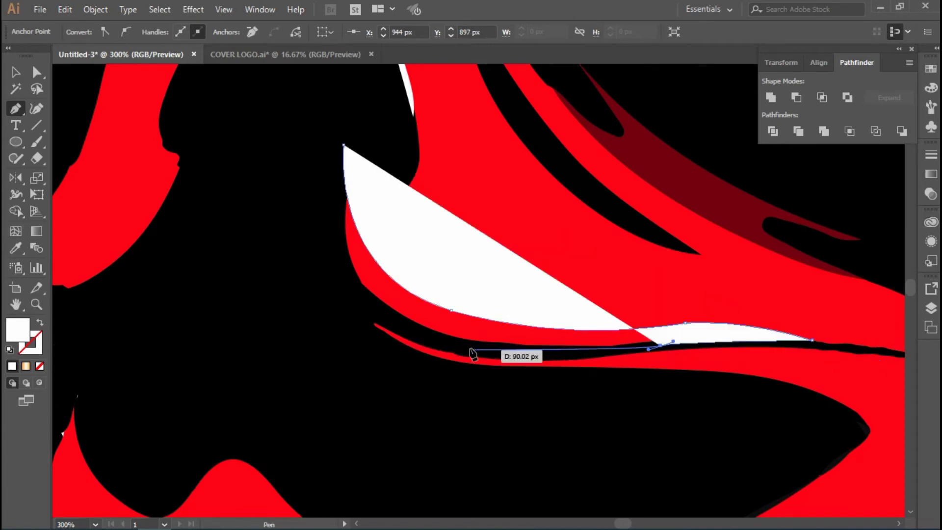
{"action": "left_click", "coordinate": [468, 346]}
{"action": "mouse_move", "coordinate": [339, 286]}
{"action": "left_mouse_down"}
{"action": "mouse_move", "coordinate": [309, 219]}
{"action": "mouse_move", "coordinate": [304, 243]}
{"action": "left_mouse_up"}
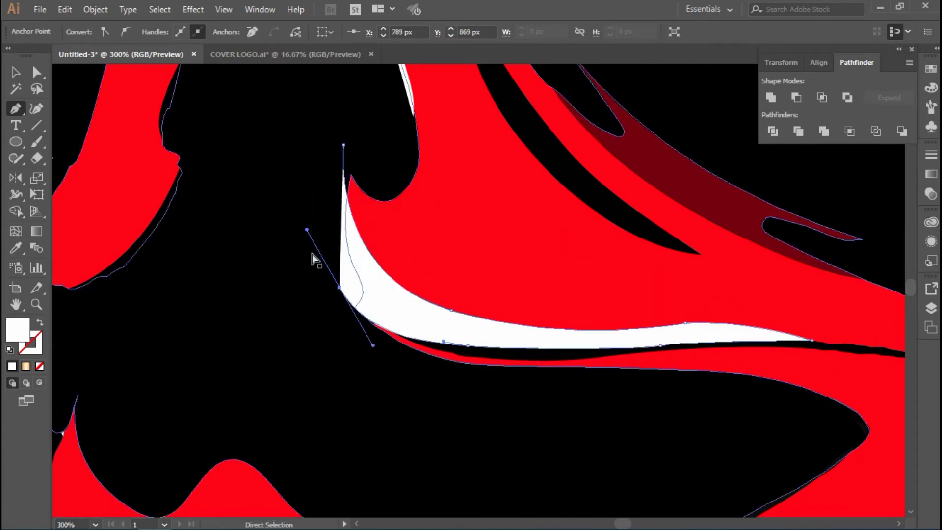
{"action": "left_click", "coordinate": [344, 145]}
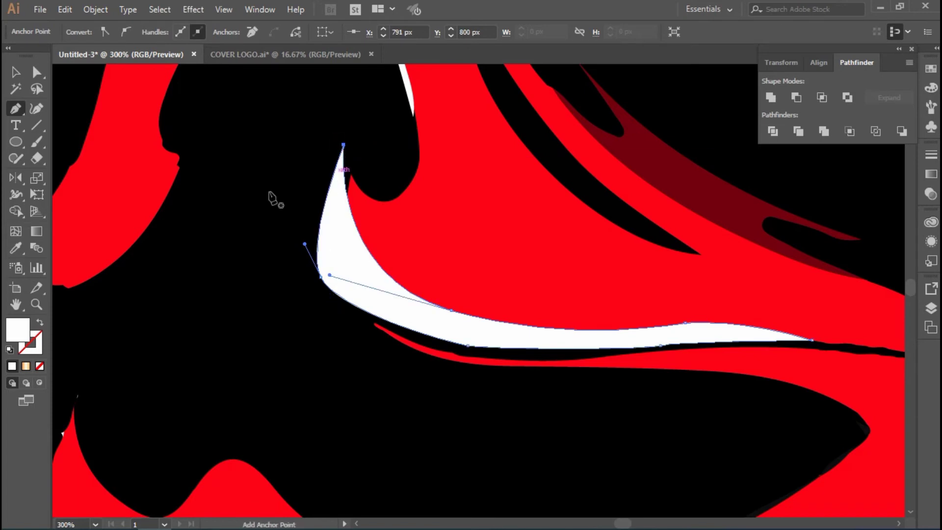
{"action": "key", "text": "v"}
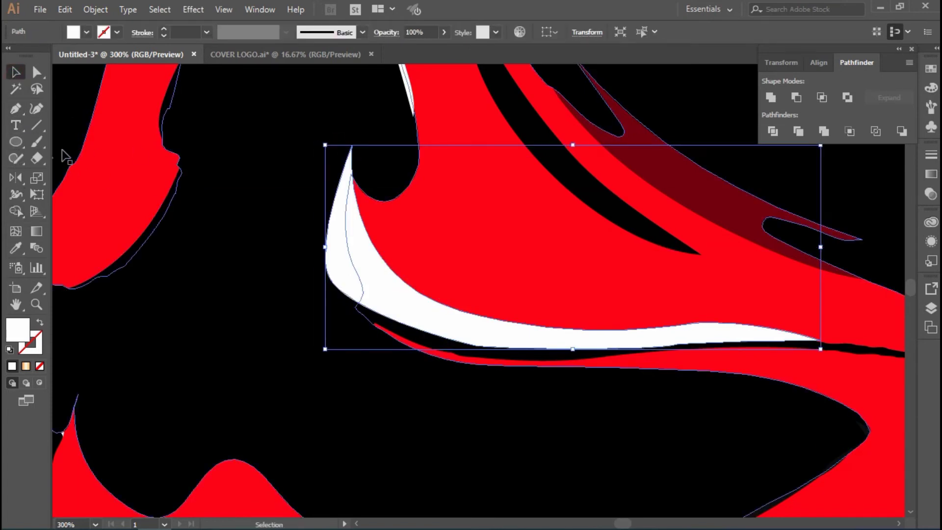
Trim the white outside the red swoosh with Shape Builder and zoom out to review
{"action": "left_click", "coordinate": [451, 227], "text": "shift"}
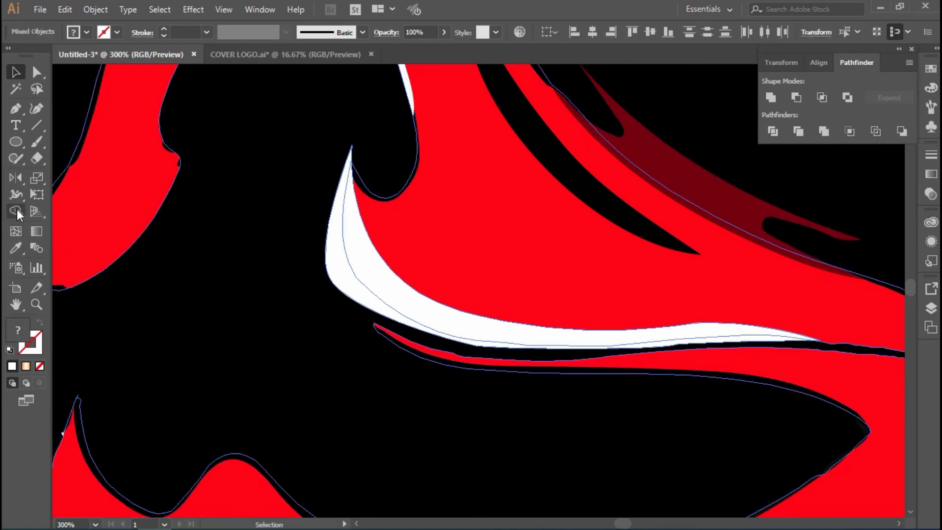
{"action": "left_click", "coordinate": [17, 210]}
{"action": "left_click", "coordinate": [337, 256], "text": "alt"}
{"action": "key", "text": "v"}
{"action": "left_click", "coordinate": [225, 257]}
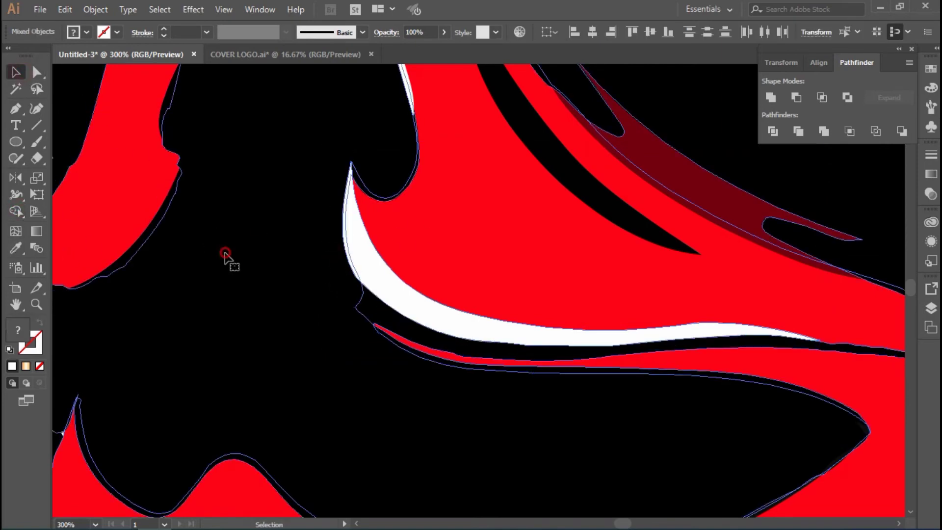
{"action": "key", "text": "ctrl+minus"}
Trace a closed path around the notch of the red strand's hooked tip
{"action": "scroll", "coordinate": [73, 228], "scroll_direction": "up", "scroll_amount": 2}
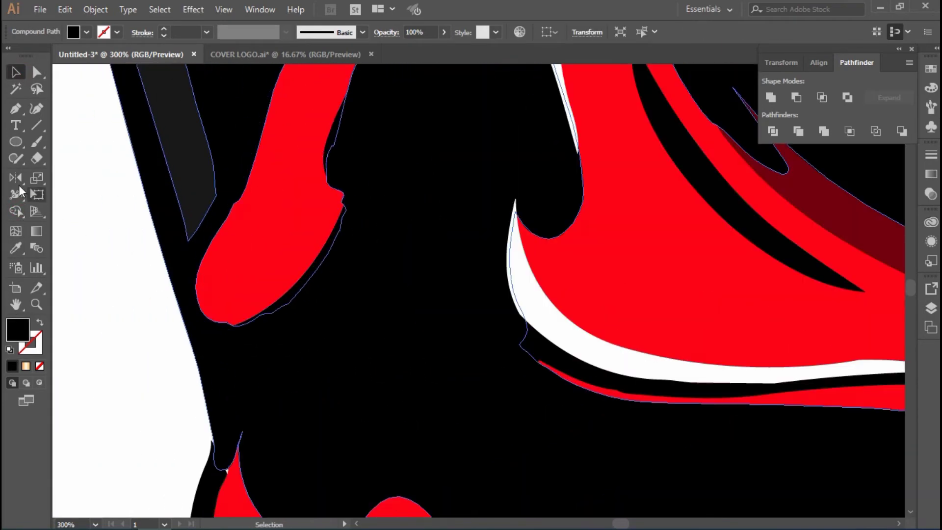
{"action": "scroll", "coordinate": [257, 211], "scroll_direction": "up", "scroll_amount": 2}
{"action": "left_click", "coordinate": [428, 180]}
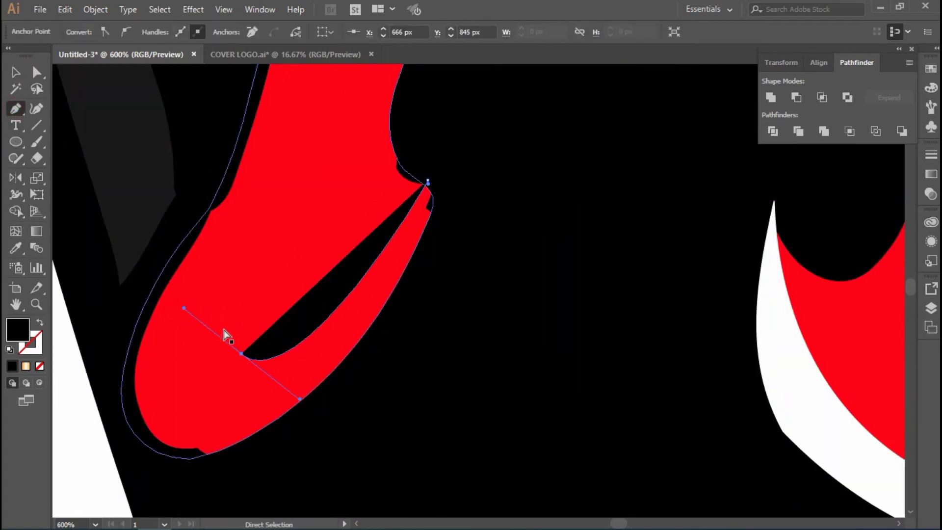
{"action": "mouse_move", "coordinate": [180, 315]}
{"action": "left_mouse_down"}
{"action": "mouse_move", "coordinate": [187, 333]}
{"action": "mouse_move", "coordinate": [176, 299]}
{"action": "left_mouse_up"}
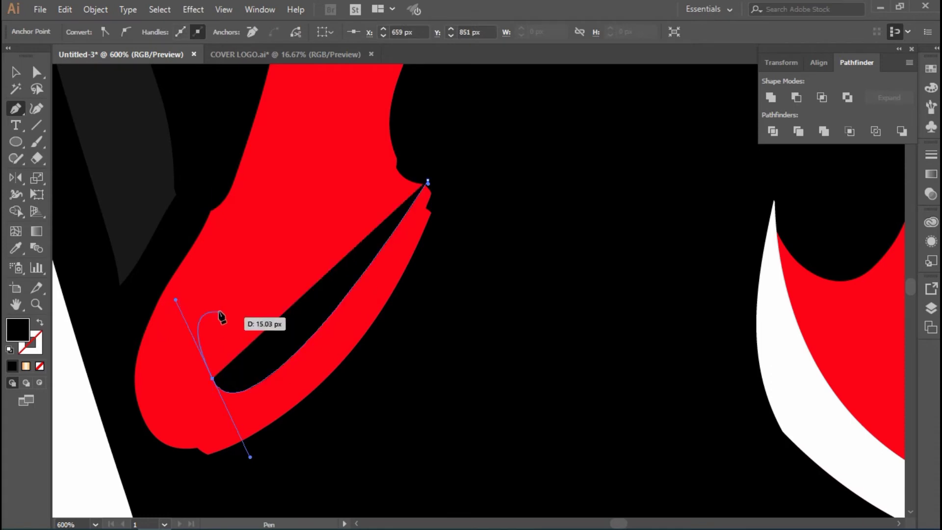
{"action": "left_click", "coordinate": [224, 259]}
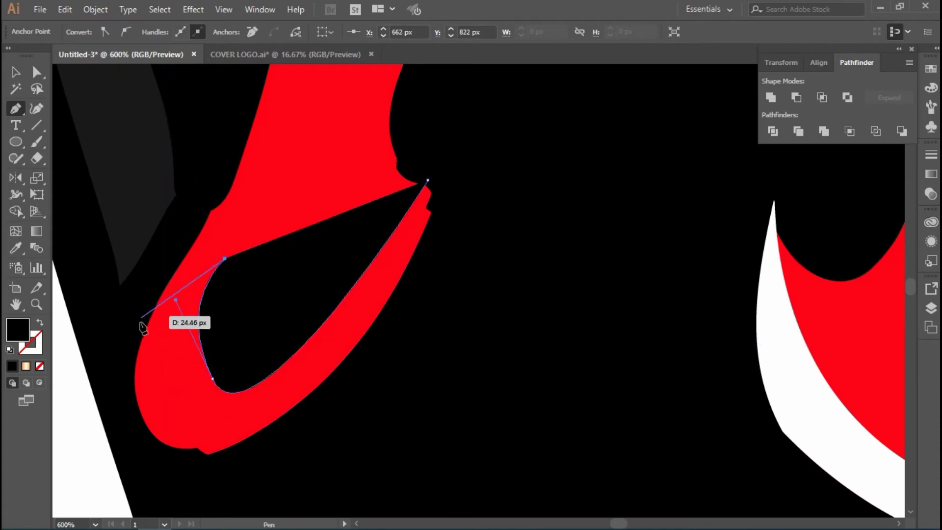
{"action": "left_click_drag", "start_coordinate": [133, 340], "coordinate": [130, 380]}
{"action": "key", "text": "ctrl+z"}
{"action": "key", "text": "ctrl+z"}
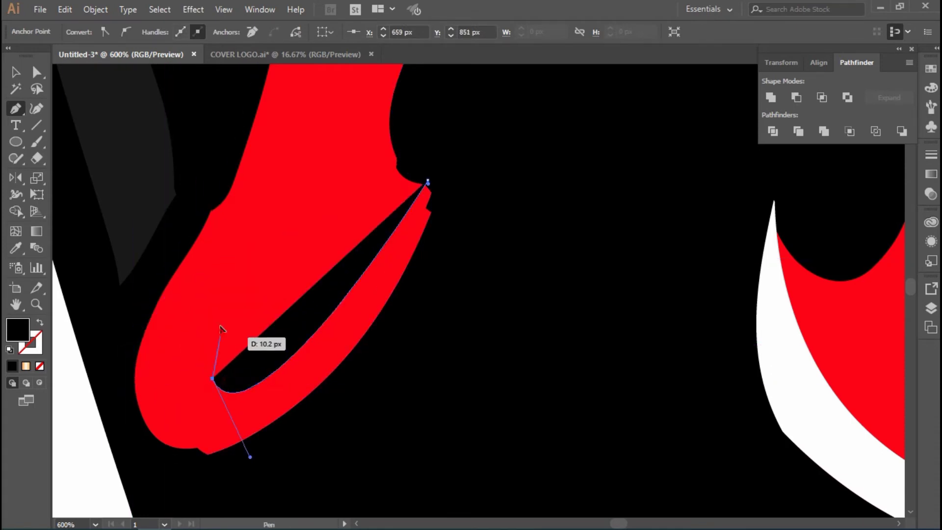
{"action": "left_click_drag", "start_coordinate": [220, 332], "coordinate": [229, 306]}
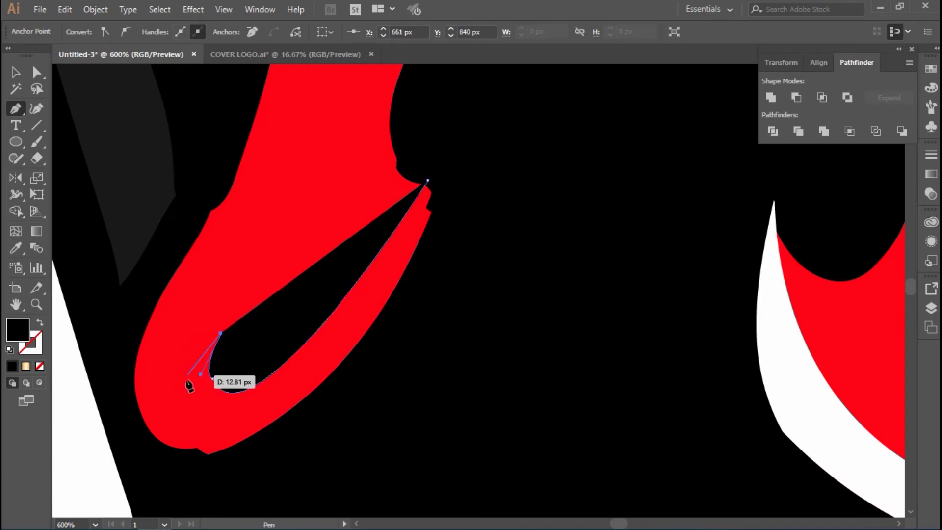
{"action": "left_click_drag", "start_coordinate": [187, 378], "coordinate": [175, 390]}
{"action": "left_click_drag", "start_coordinate": [188, 287], "coordinate": [211, 249]}
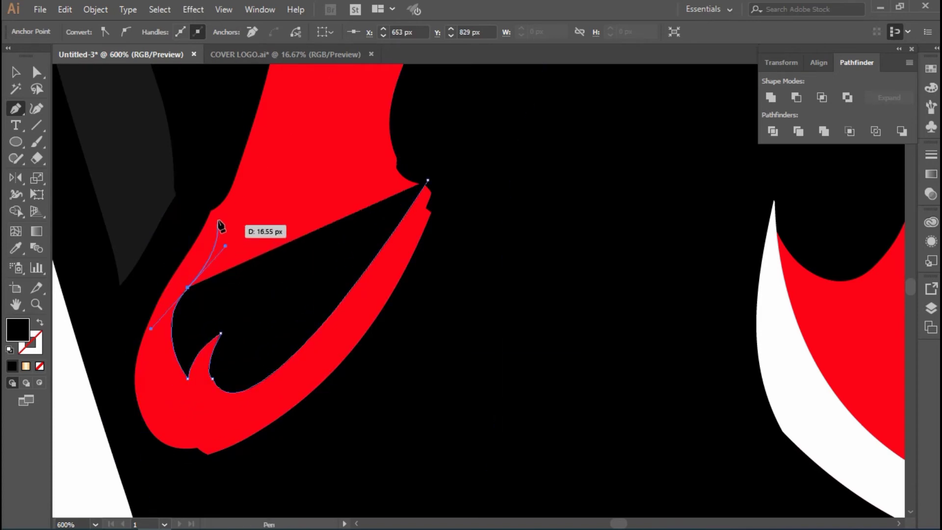
{"action": "left_click", "coordinate": [428, 181]}
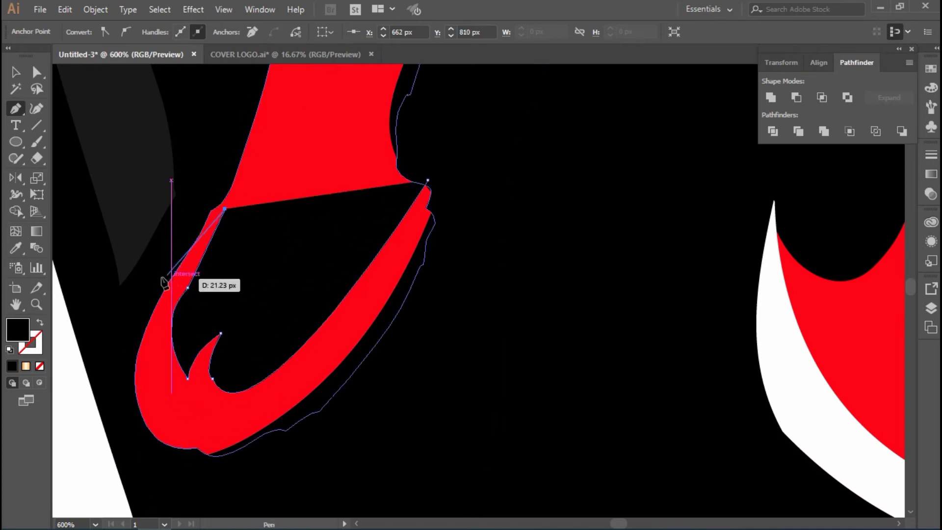
Draw a closed outline curving around the outer edge of the tip
{"action": "left_click_drag", "start_coordinate": [208, 482], "coordinate": [266, 465]}
{"action": "left_click_drag", "start_coordinate": [328, 420], "coordinate": [390, 344]}
{"action": "left_click_drag", "start_coordinate": [440, 262], "coordinate": [436, 233]}
{"action": "left_click_drag", "start_coordinate": [440, 194], "coordinate": [428, 182]}
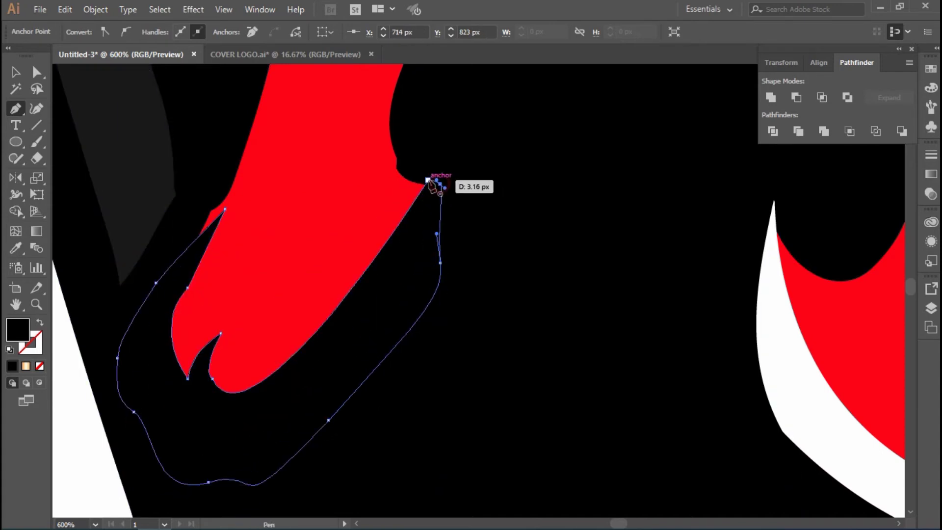
{"action": "left_click", "coordinate": [15, 72]}
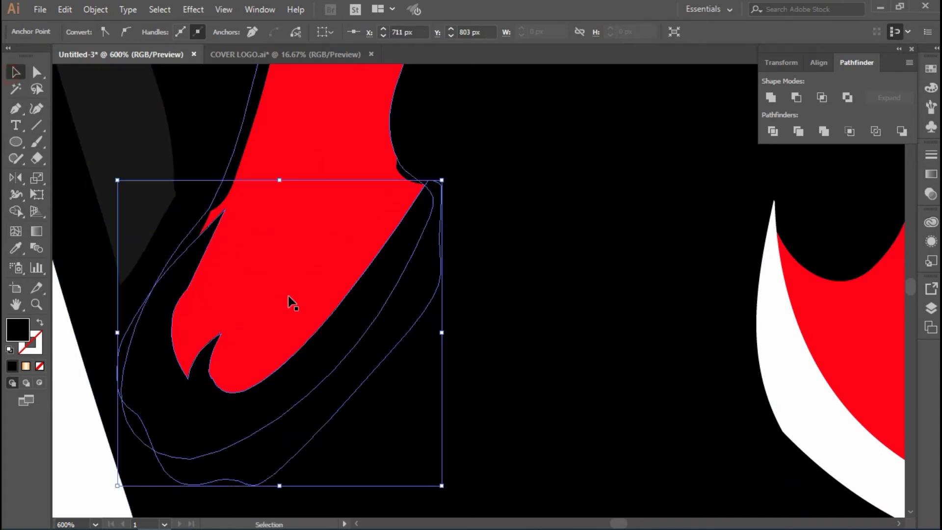
Fill the outline white and merge the white pieces with Shape Builder
{"action": "double_click", "coordinate": [18, 329]}
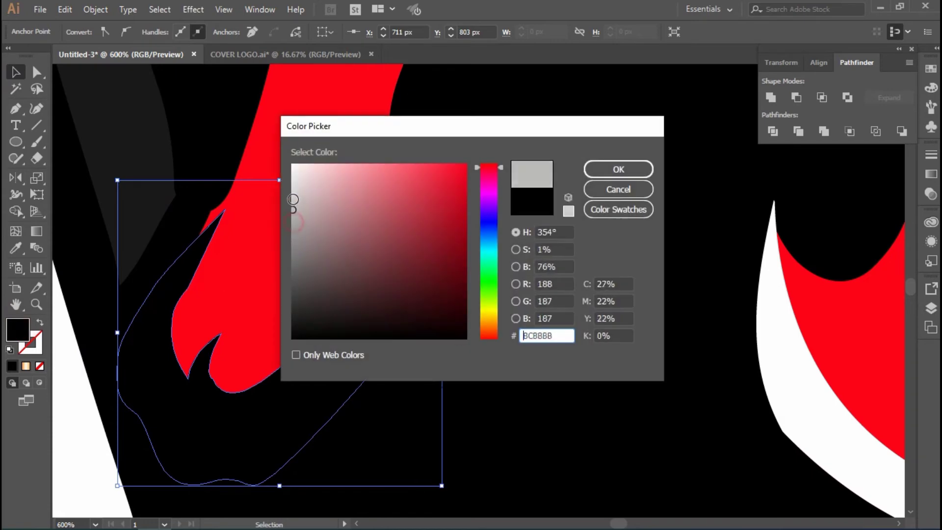
{"action": "left_click", "coordinate": [588, 169]}
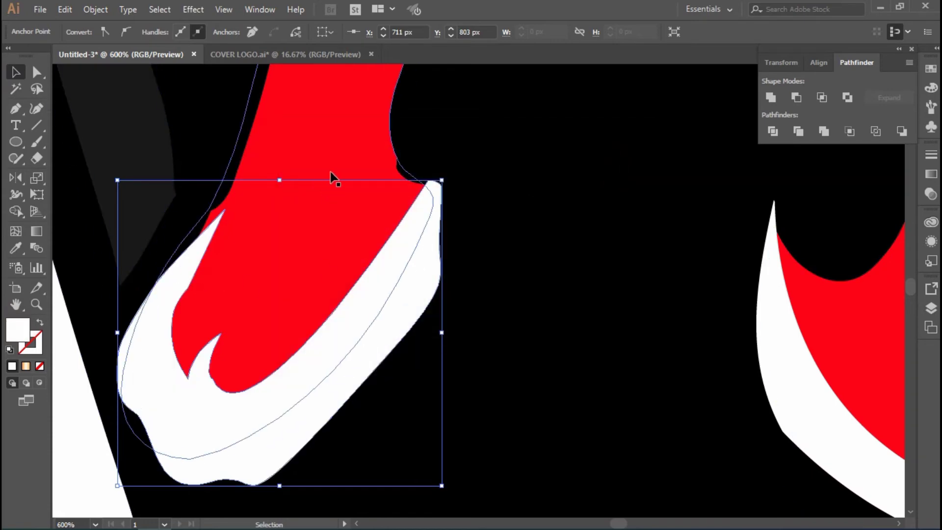
{"action": "key", "text": "ctrl+a"}
{"action": "left_click", "coordinate": [15, 211]}
{"action": "left_click", "coordinate": [348, 382]}
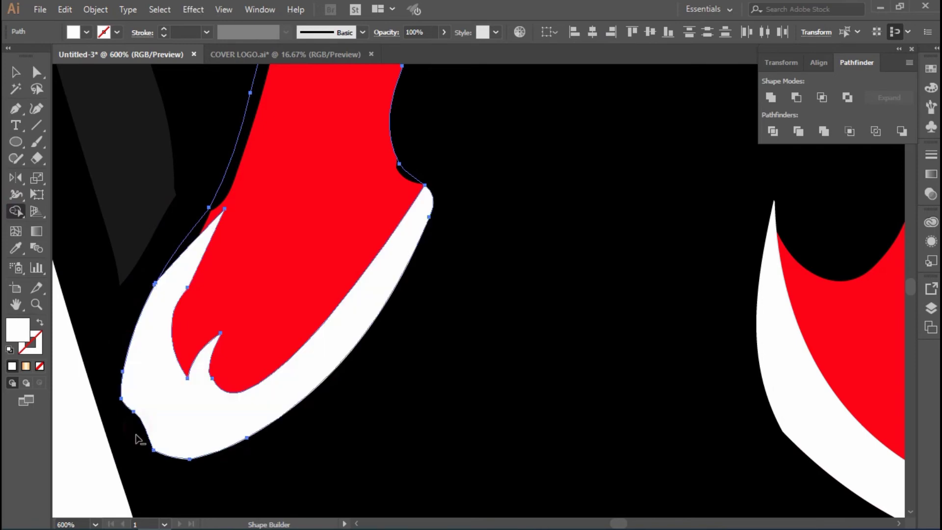
{"action": "left_click", "coordinate": [17, 74]}
Start a curved highlight path along the nose ridge, running toward the cheek
{"action": "scroll", "coordinate": [405, 378], "scroll_direction": "down", "scroll_amount": 7}
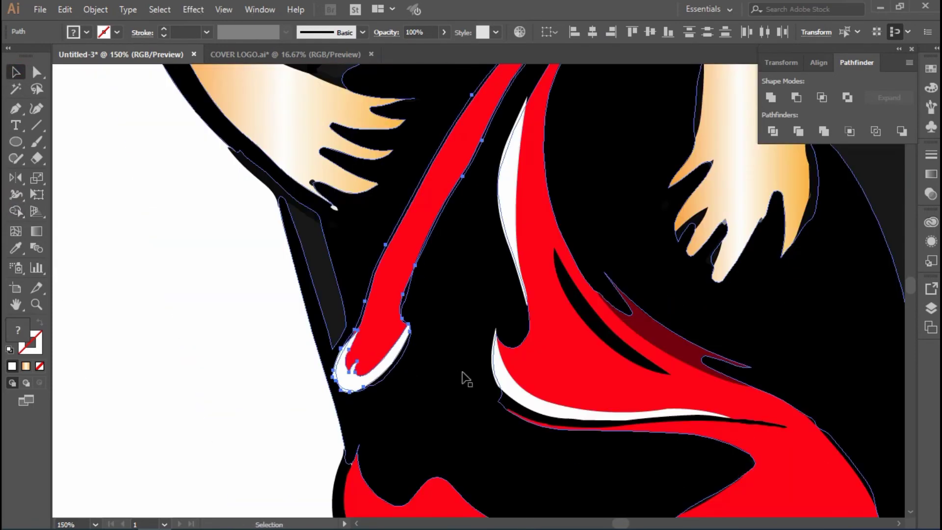
{"action": "left_click", "coordinate": [363, 326]}
{"action": "scroll", "coordinate": [406, 371], "scroll_direction": "up", "scroll_amount": 4}
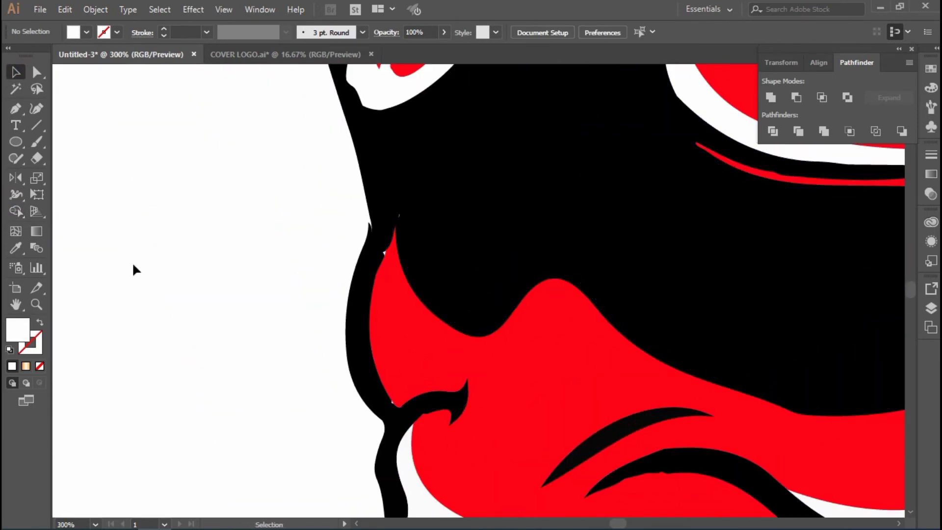
{"action": "scroll", "coordinate": [392, 272], "scroll_direction": "up", "scroll_amount": 1}
{"action": "left_click", "coordinate": [435, 305]}
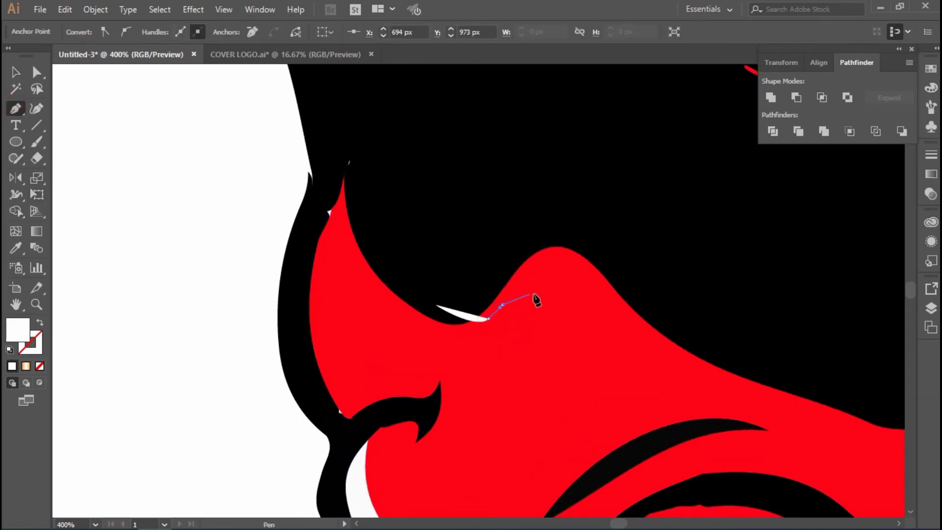
{"action": "left_click_drag", "start_coordinate": [531, 292], "coordinate": [517, 374]}
{"action": "left_click", "coordinate": [513, 368]}
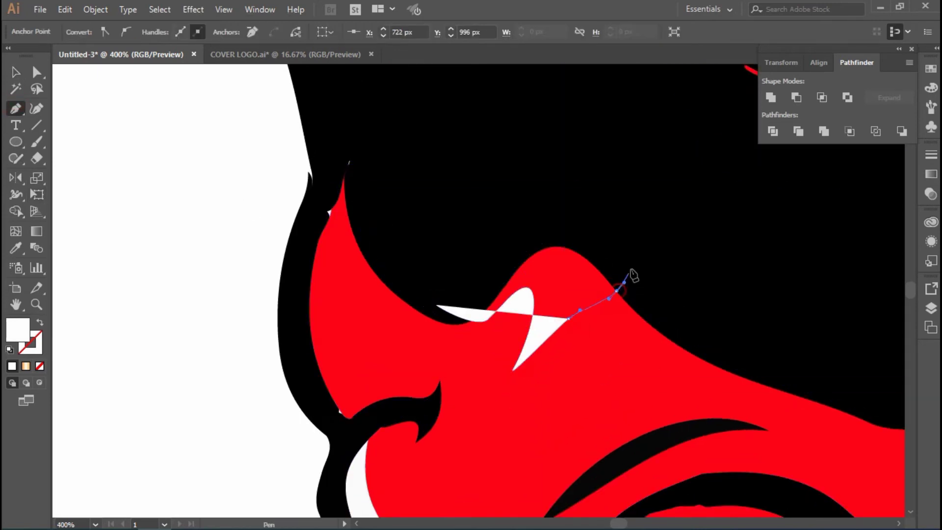
{"action": "left_click_drag", "start_coordinate": [569, 318], "coordinate": [579, 310]}
{"action": "left_click_drag", "start_coordinate": [725, 378], "coordinate": [772, 400]}
Finish outlining the nose highlight back to its start and close the shape
{"action": "scroll", "coordinate": [837, 415], "scroll_direction": "right", "scroll_amount": 3}
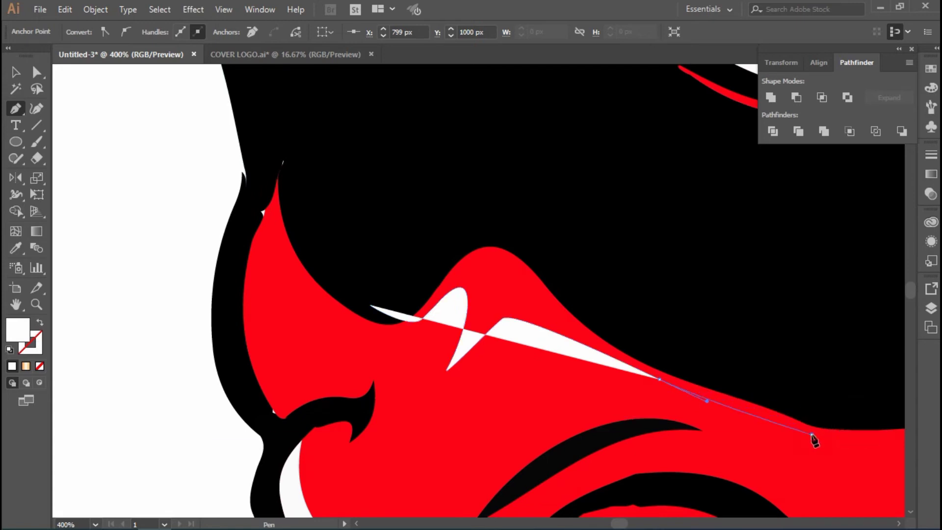
{"action": "scroll", "coordinate": [868, 447], "scroll_direction": "right", "scroll_amount": 3}
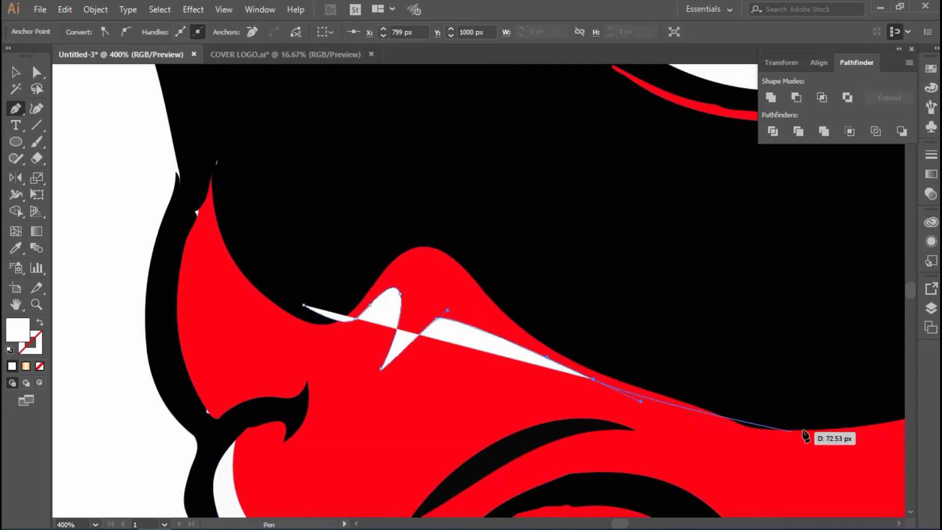
{"action": "left_click", "coordinate": [742, 420]}
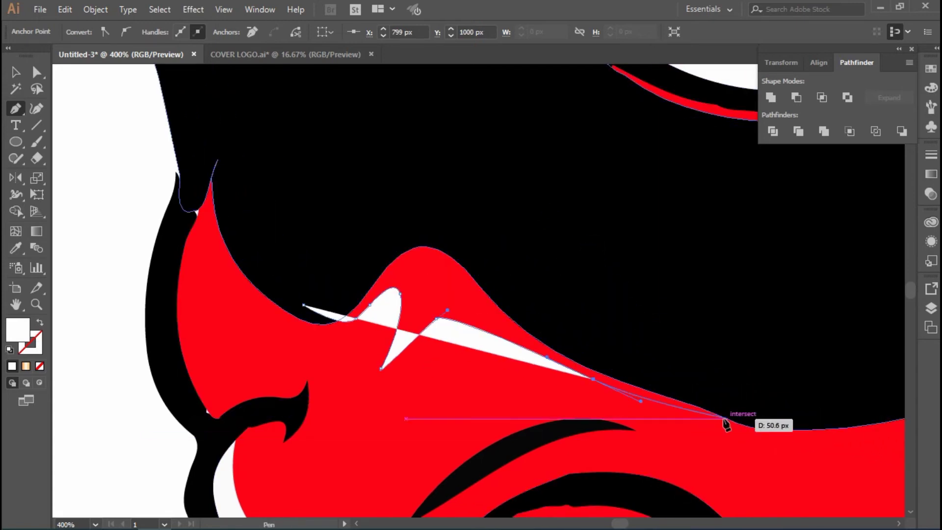
{"action": "left_click", "coordinate": [640, 349]}
{"action": "left_click_drag", "start_coordinate": [503, 219], "coordinate": [478, 211]}
{"action": "left_click", "coordinate": [336, 197]}
{"action": "left_click_drag", "start_coordinate": [329, 203], "coordinate": [305, 224]}
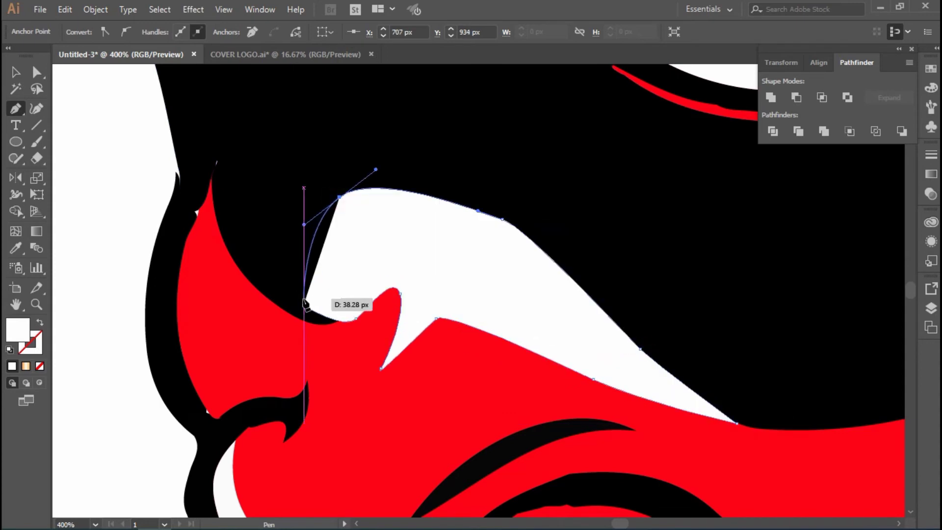
{"action": "left_click", "coordinate": [304, 305]}
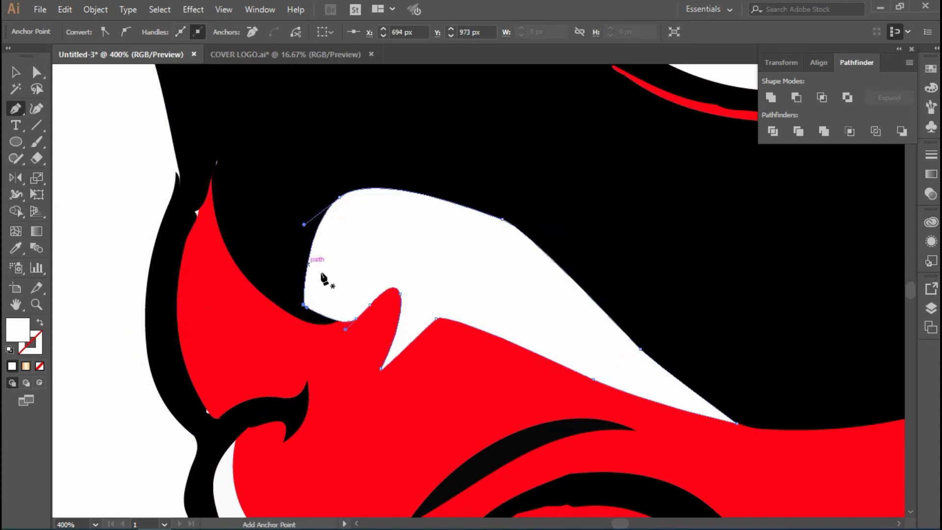
{"action": "key", "text": "v"}
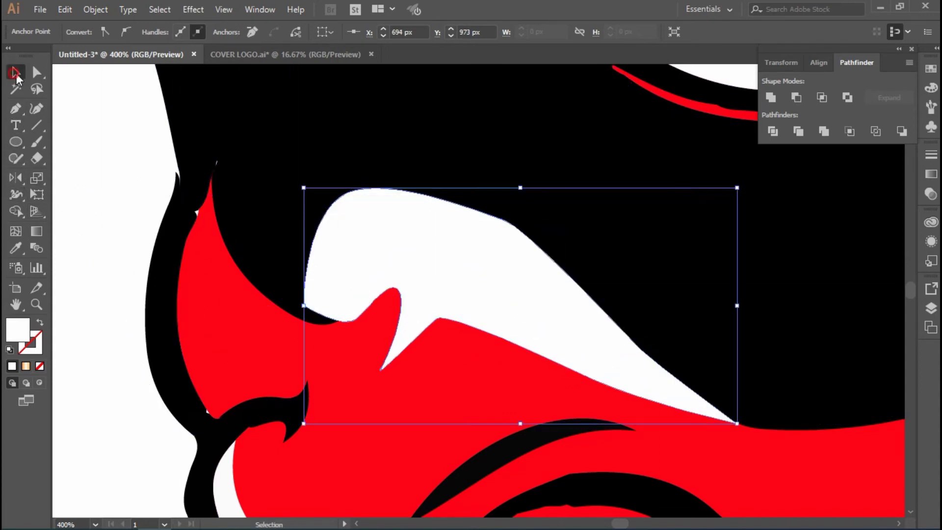
Trim the white outside the red face shape and merge the highlight regions with Shape Builder
{"action": "left_click", "coordinate": [212, 322], "text": "shift"}
{"action": "key", "text": "ctrl+a"}
{"action": "key", "text": "shift+m"}
{"action": "left_click", "coordinate": [313, 215], "text": "alt"}
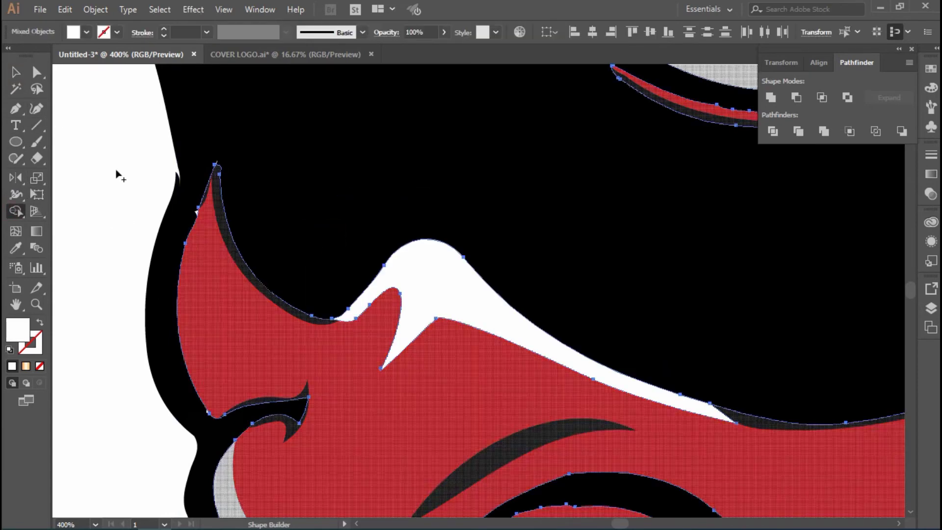
{"action": "scroll", "coordinate": [330, 325], "scroll_direction": "up", "scroll_amount": 2}
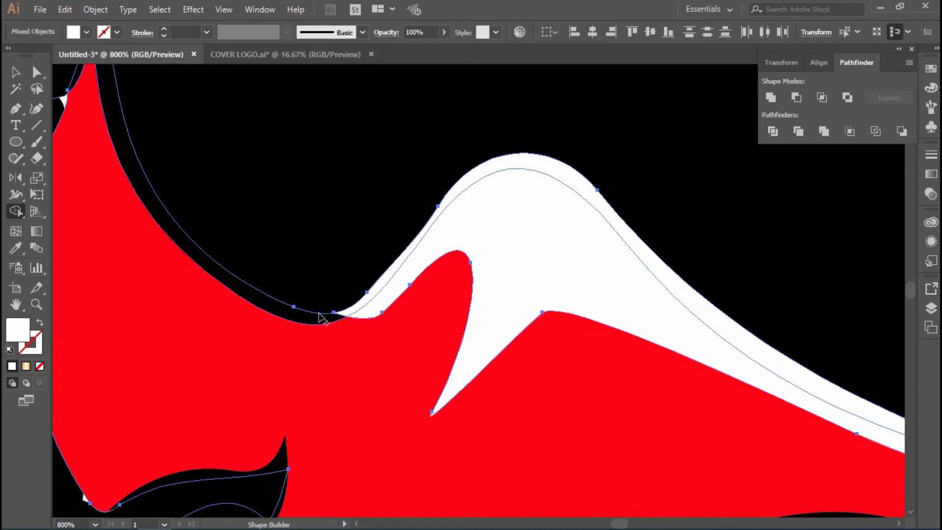
{"action": "scroll", "coordinate": [289, 321], "scroll_direction": "down", "scroll_amount": 2}
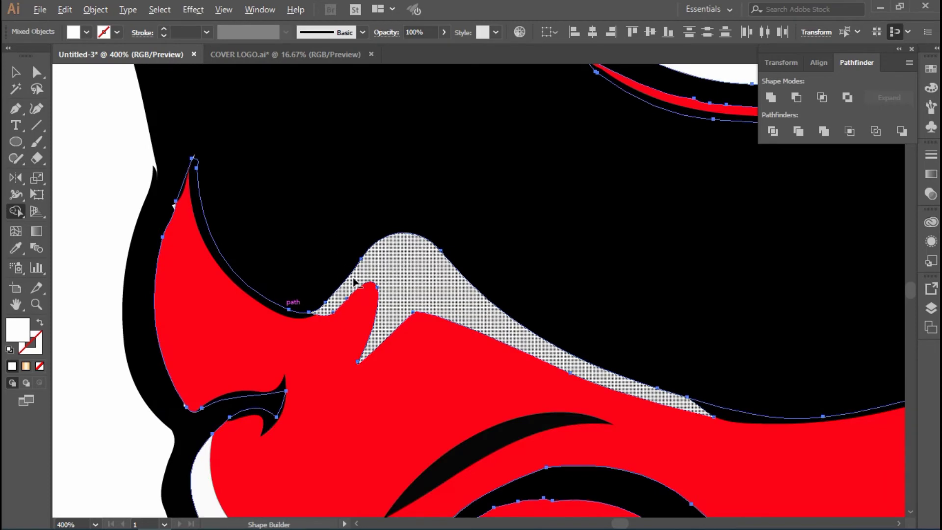
{"action": "left_click", "coordinate": [335, 299]}
{"action": "key", "text": "v"}
{"action": "left_click", "coordinate": [238, 153]}
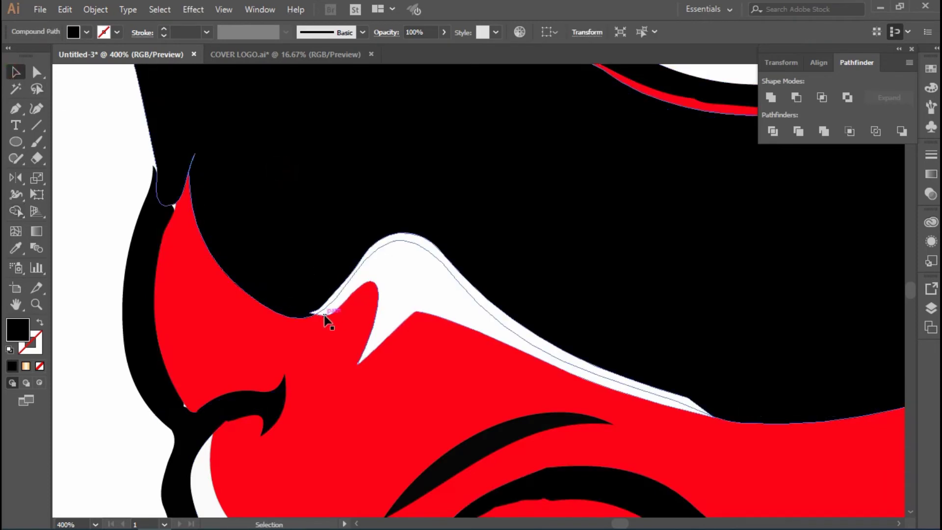
Check the new highlight by selecting nearby shapes and zooming in on its edge
{"action": "left_click", "coordinate": [326, 321]}
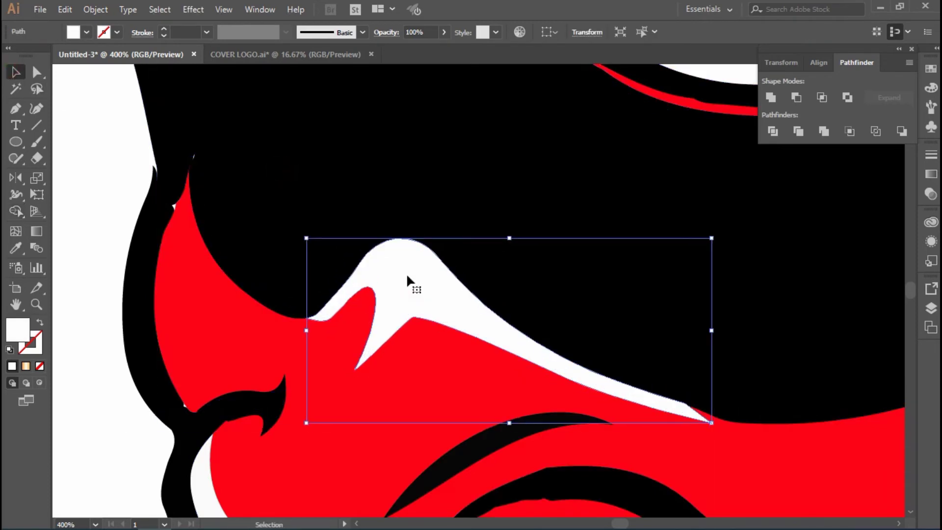
{"action": "left_click", "coordinate": [353, 238]}
{"action": "left_click", "coordinate": [308, 360], "text": "shift"}
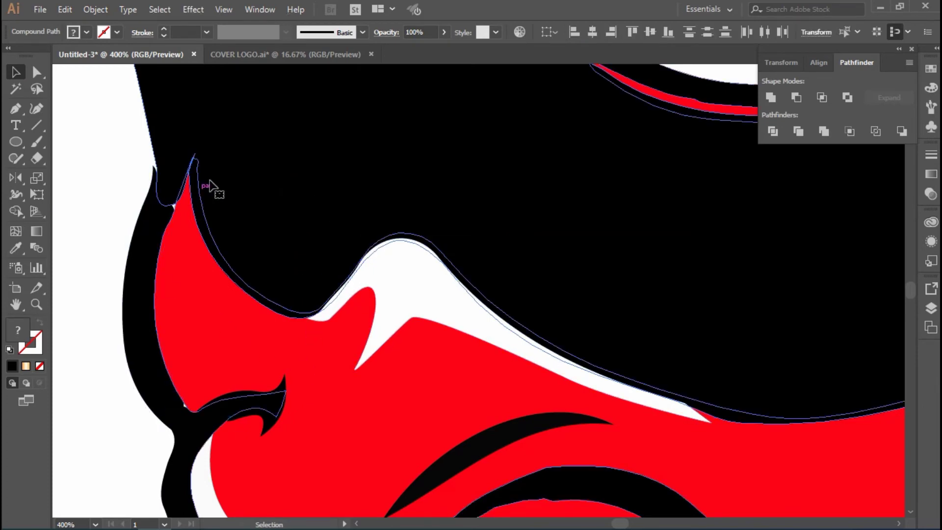
{"action": "key", "text": "ctrl+shift+a"}
{"action": "key", "text": "ctrl+0"}
{"action": "left_click_drag", "start_coordinate": [180, 330], "coordinate": [204, 344]}
{"action": "key", "text": "ctrl+1"}
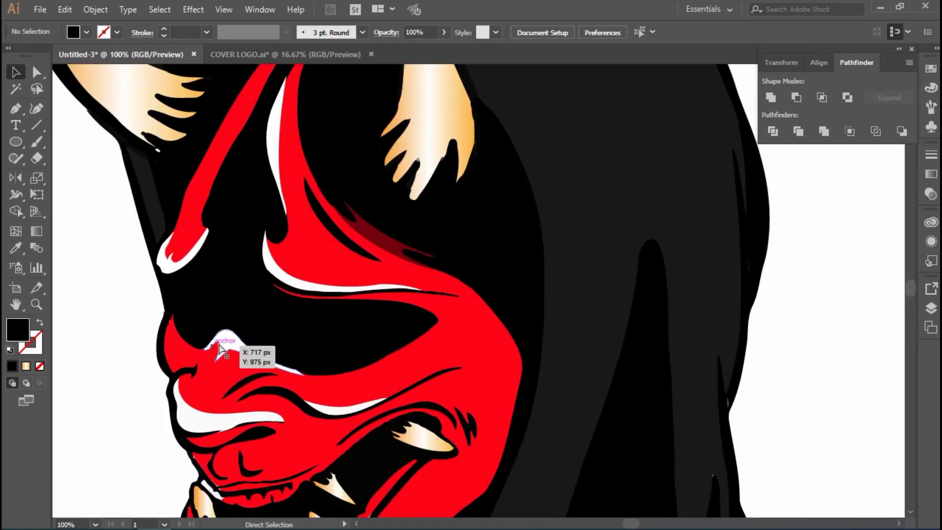
Select the outer white highlight together with its neighbouring outlines for Shape Builder
{"action": "scroll", "coordinate": [206, 346], "scroll_direction": "up", "scroll_amount": 3}
{"action": "scroll", "coordinate": [215, 319], "scroll_direction": "up", "scroll_amount": 3}
{"action": "scroll", "coordinate": [221, 304], "scroll_direction": "up", "scroll_amount": 1}
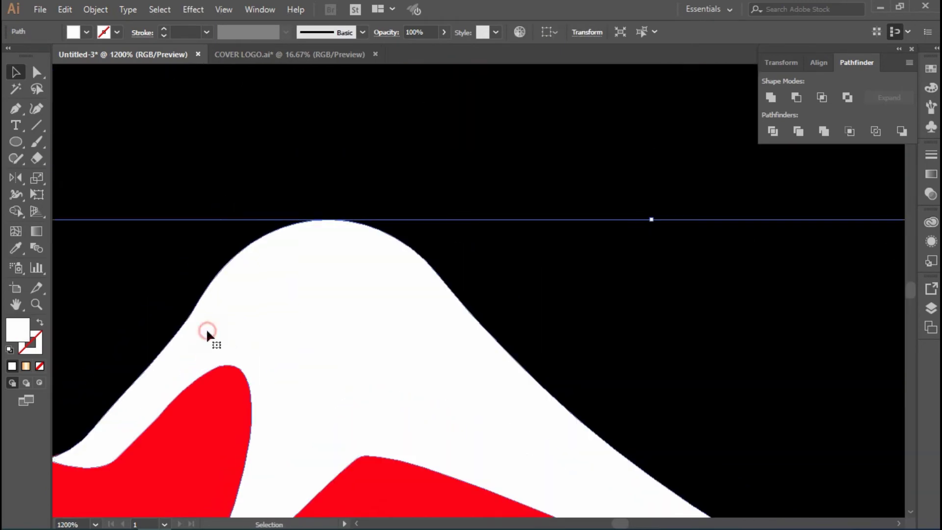
{"action": "left_click", "coordinate": [191, 398]}
{"action": "left_click", "coordinate": [247, 322]}
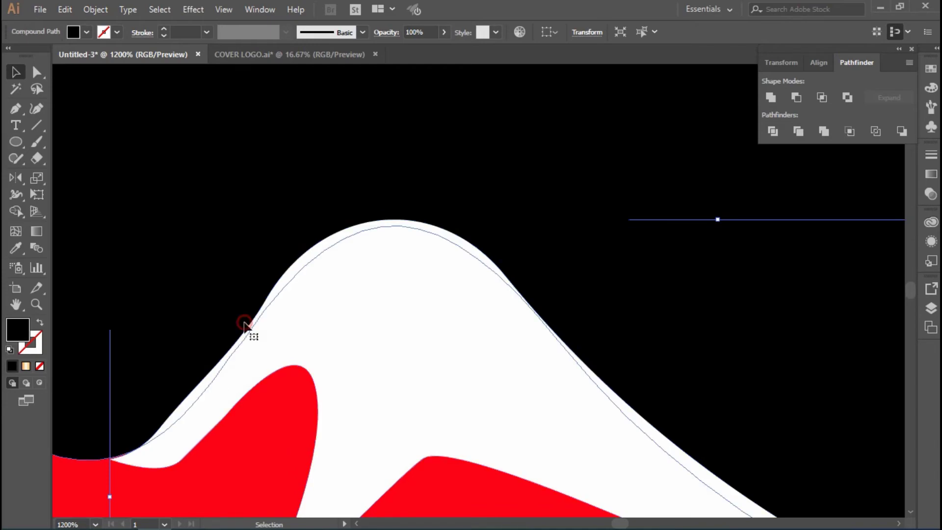
{"action": "left_click", "coordinate": [361, 337], "text": "shift"}
{"action": "left_click", "coordinate": [17, 212]}
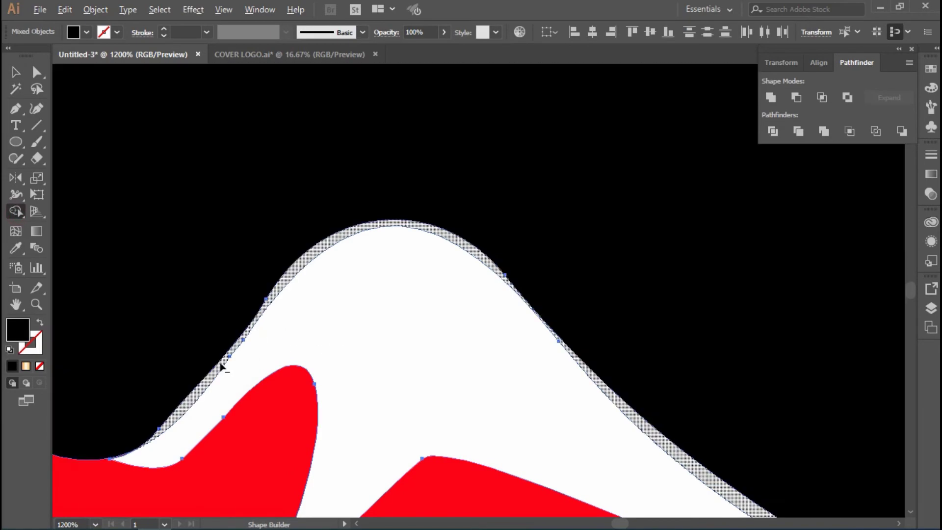
{"action": "scroll", "coordinate": [245, 260], "scroll_direction": "down", "scroll_amount": 1}
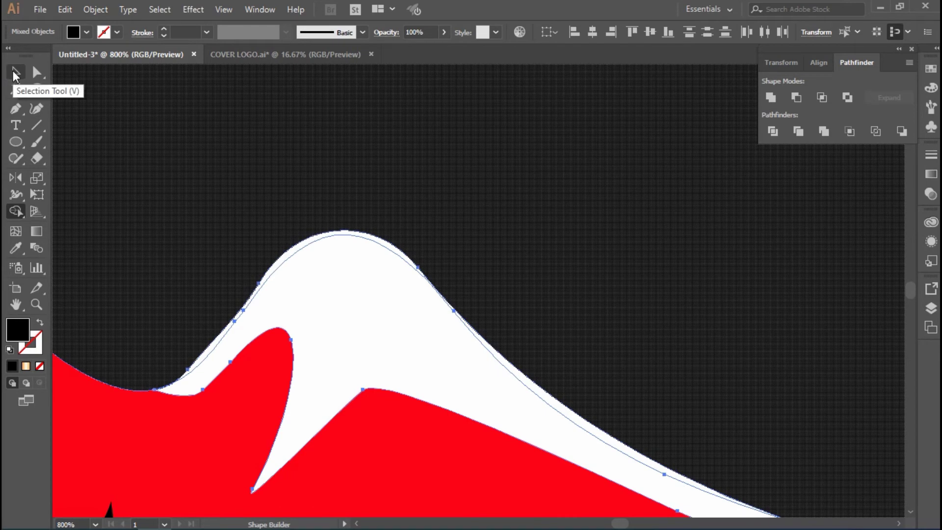
{"action": "left_click", "coordinate": [15, 73]}
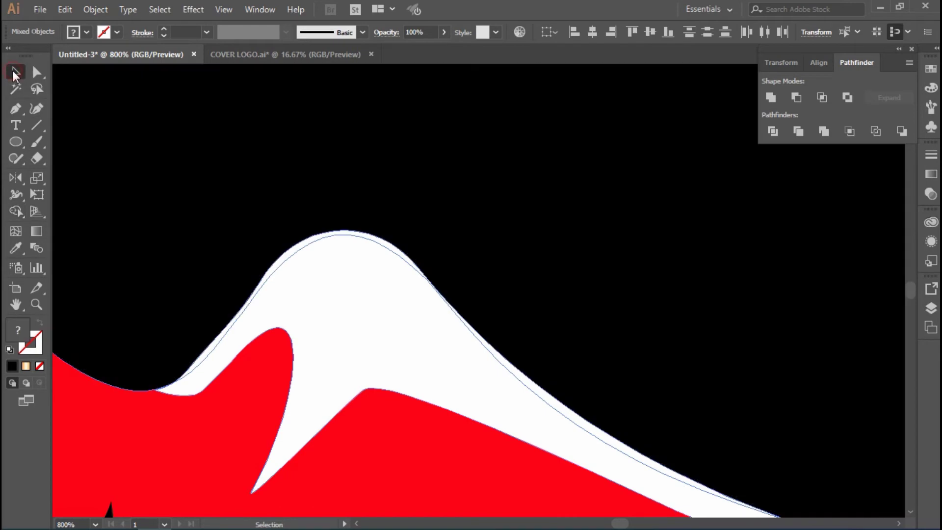
Select the path running along the mask's edge
{"action": "scroll", "coordinate": [373, 260], "scroll_direction": "down", "scroll_amount": 3}
{"action": "left_click", "coordinate": [463, 316]}
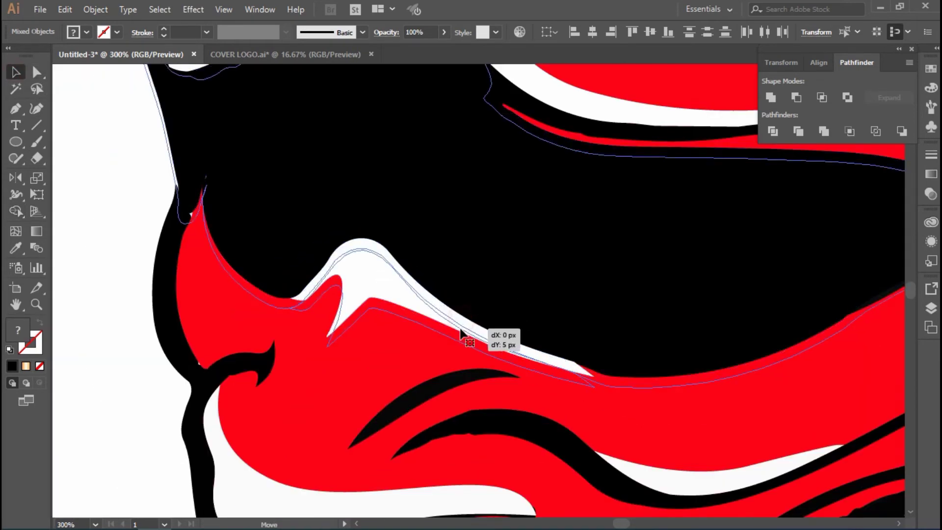
{"action": "scroll", "coordinate": [324, 277], "scroll_direction": "down", "scroll_amount": 2}
{"action": "scroll", "coordinate": [324, 277], "scroll_direction": "down", "scroll_amount": 2}
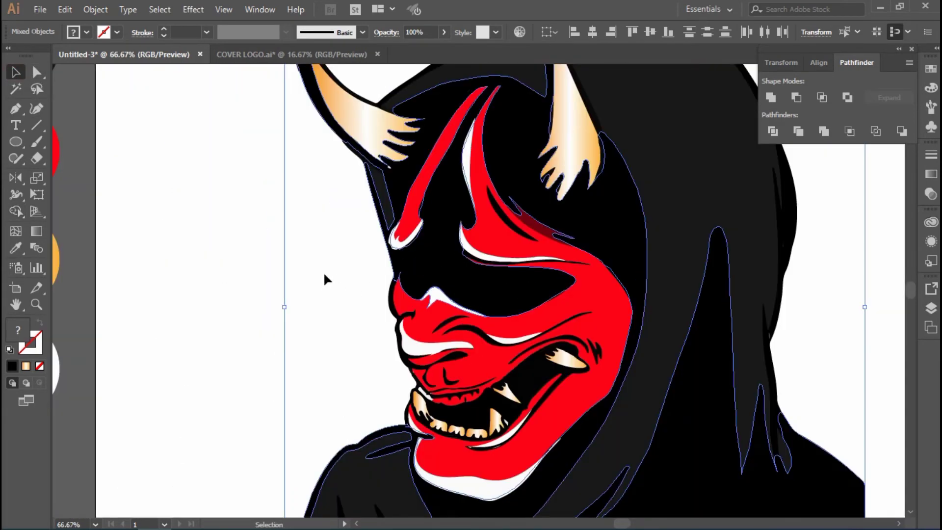
Select the white forehead, eye, nose, lower-lip and chin highlights plus the red face shape
{"action": "left_click", "coordinate": [222, 253]}
{"action": "scroll", "coordinate": [308, 246], "scroll_direction": "down", "scroll_amount": 2}
{"action": "scroll", "coordinate": [365, 259], "scroll_direction": "up", "scroll_amount": 2}
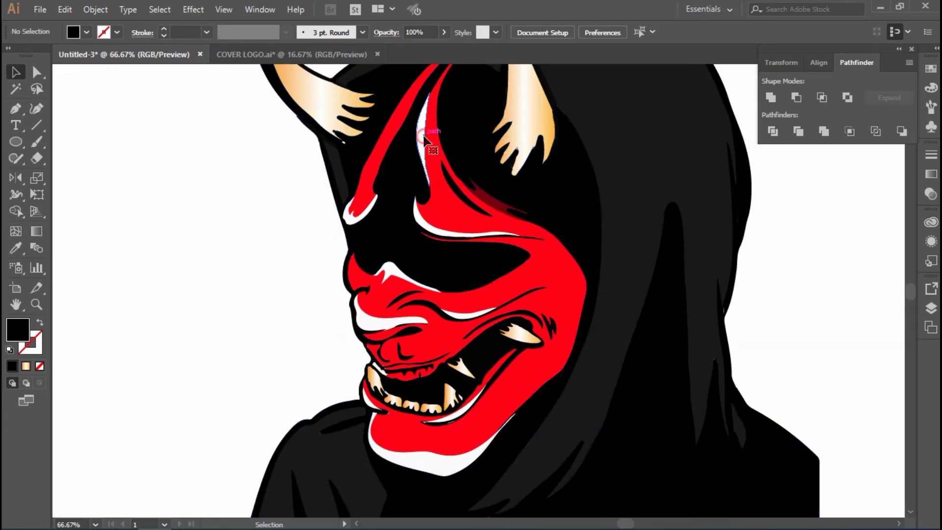
{"action": "left_click", "coordinate": [425, 225]}
{"action": "left_click", "coordinate": [426, 231], "text": "shift"}
{"action": "left_click", "coordinate": [390, 268], "text": "shift"}
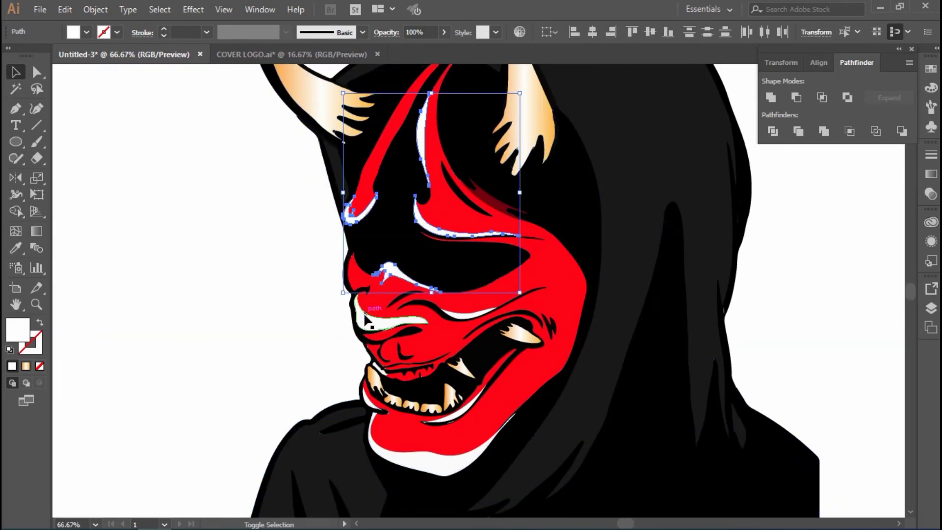
{"action": "left_click", "coordinate": [464, 318], "text": "shift"}
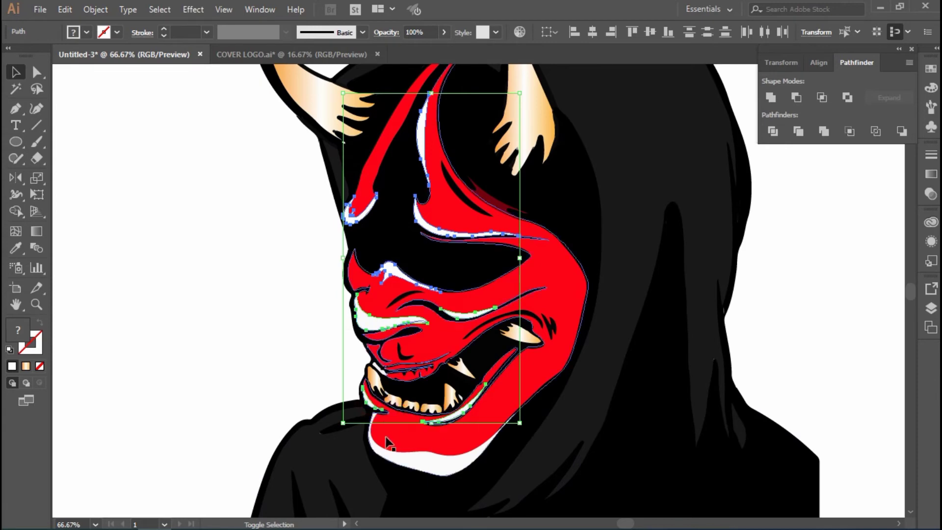
{"action": "left_click", "coordinate": [429, 451], "text": "shift"}
{"action": "scroll", "coordinate": [456, 465], "scroll_direction": "up", "scroll_amount": 2}
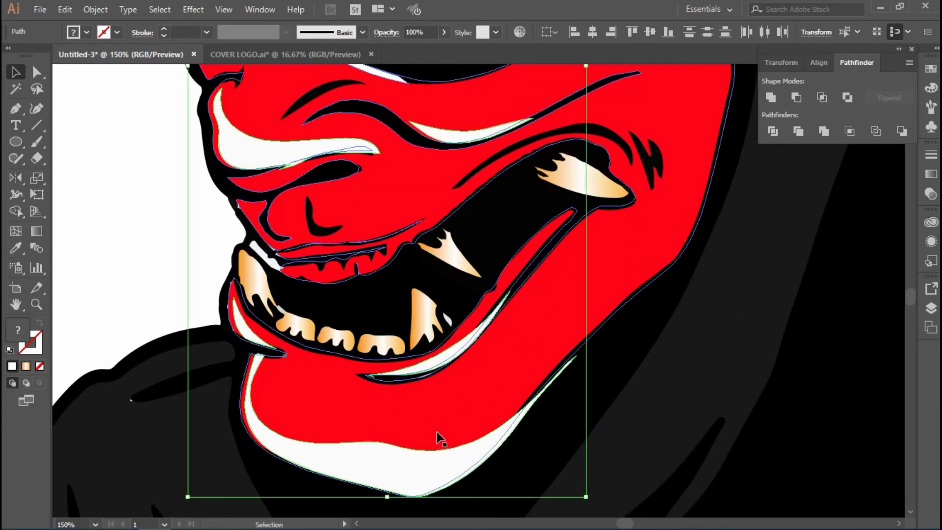
{"action": "left_click", "coordinate": [346, 376], "text": "shift"}
Reshape the nose highlight's spike by moving one of its anchors
{"action": "scroll", "coordinate": [351, 375], "scroll_direction": "down", "scroll_amount": 2}
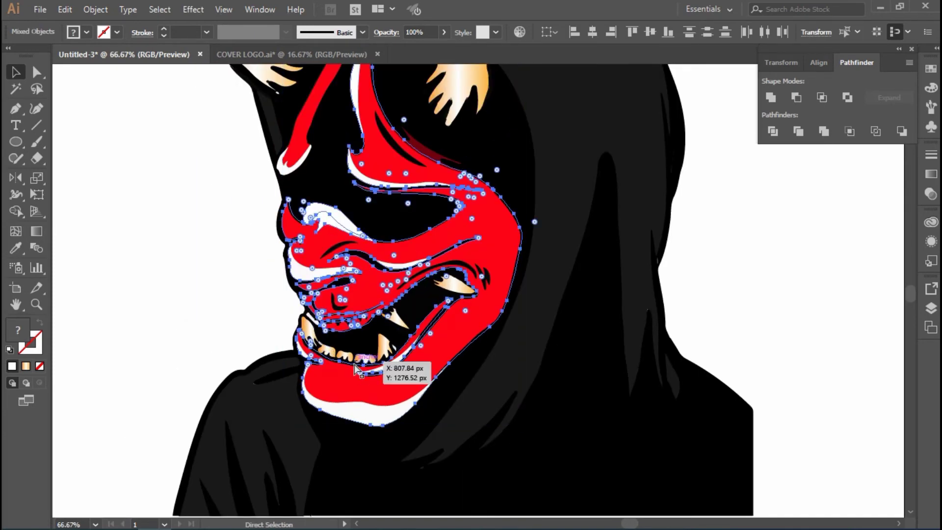
{"action": "left_click", "coordinate": [359, 377]}
{"action": "scroll", "coordinate": [314, 223], "scroll_direction": "up", "scroll_amount": 2}
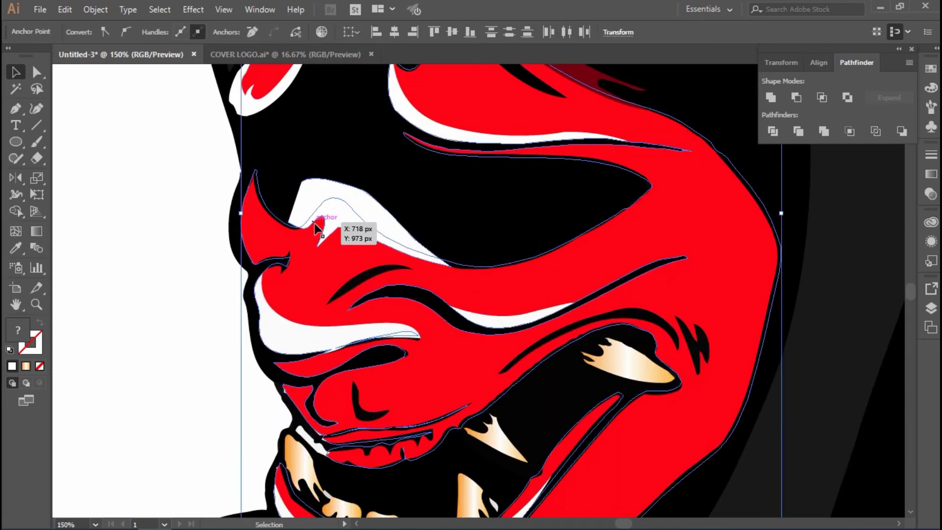
{"action": "left_click_drag", "start_coordinate": [314, 222], "coordinate": [322, 216]}
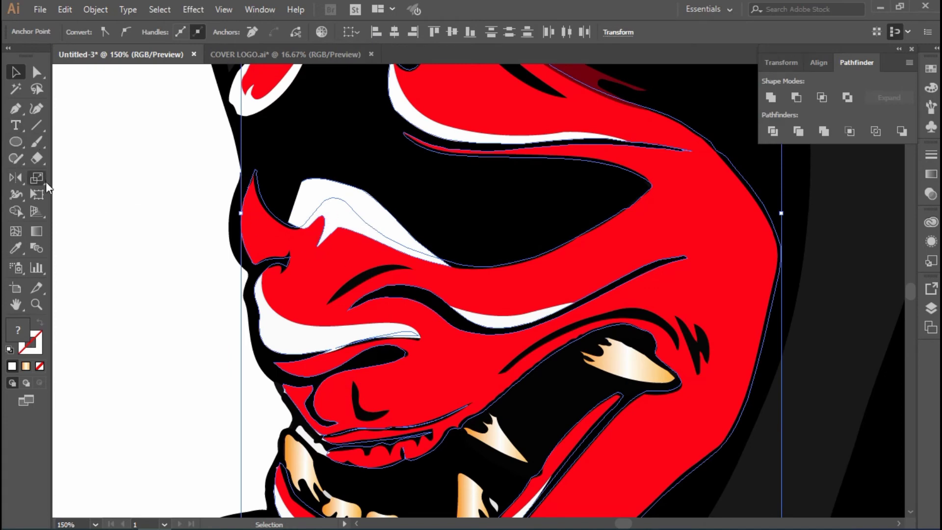
Select all the artwork with the Shape Builder tool active
{"action": "left_click", "coordinate": [15, 211]}
{"action": "key", "text": "ctrl+a"}
{"action": "scroll", "coordinate": [146, 170], "scroll_direction": "down", "scroll_amount": 4}
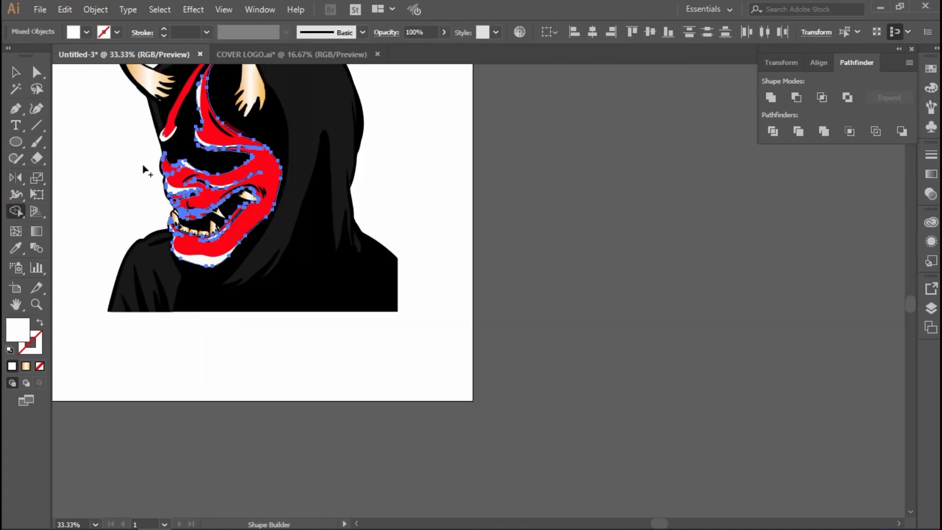
{"action": "scroll", "coordinate": [137, 184], "scroll_direction": "left", "scroll_amount": 3}
{"action": "scroll", "coordinate": [265, 258], "scroll_direction": "up", "scroll_amount": 3}
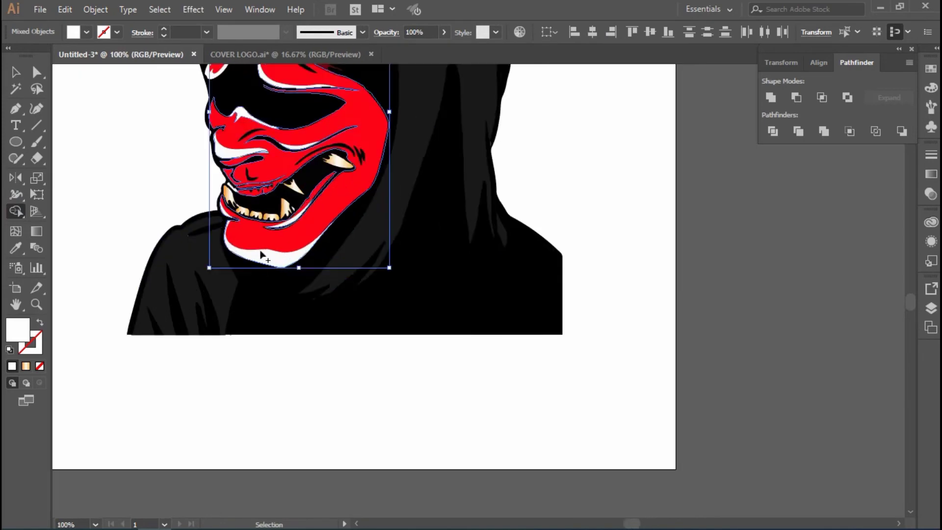
Set the chin, mouth, upper-face and nose highlights to about 54% opacity
{"action": "key", "text": "v"}
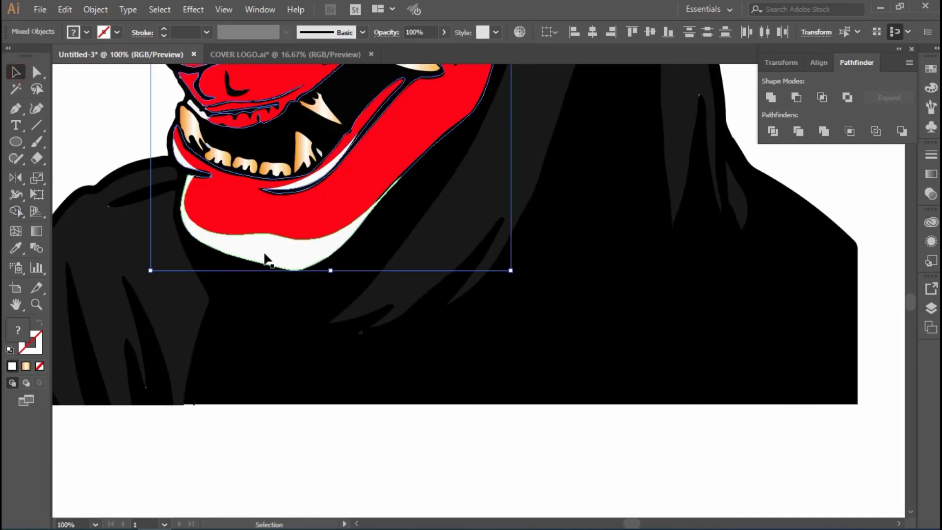
{"action": "left_click", "coordinate": [265, 255]}
{"action": "left_click", "coordinate": [287, 142], "text": "shift"}
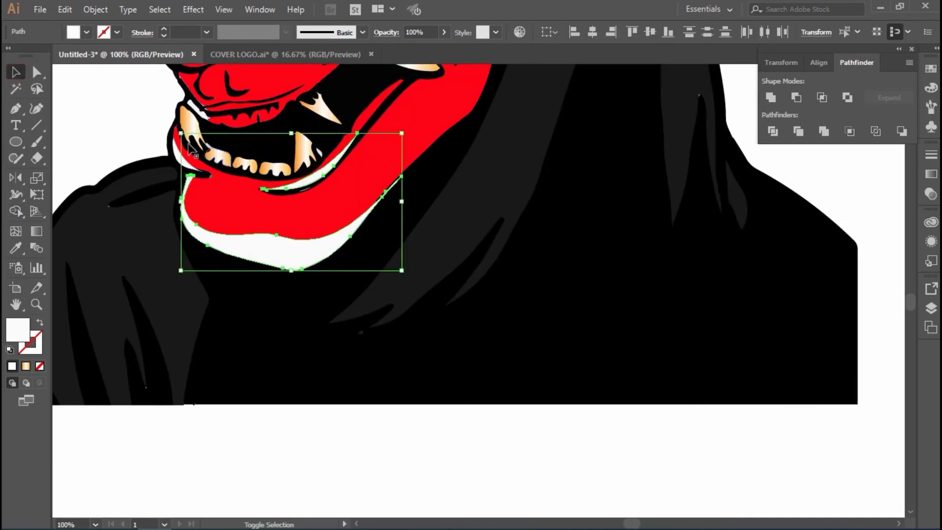
{"action": "scroll", "coordinate": [284, 206], "scroll_direction": "up", "scroll_amount": 3}
{"action": "scroll", "coordinate": [284, 206], "scroll_direction": "up", "scroll_amount": 2}
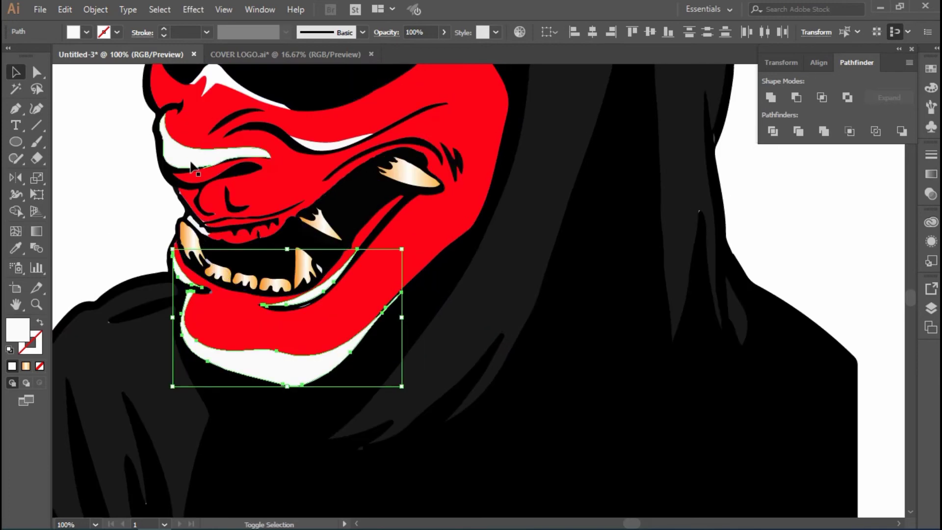
{"action": "left_click", "coordinate": [228, 160], "text": "shift"}
{"action": "scroll", "coordinate": [215, 83], "scroll_direction": "up", "scroll_amount": 2}
{"action": "scroll", "coordinate": [235, 128], "scroll_direction": "up", "scroll_amount": 4}
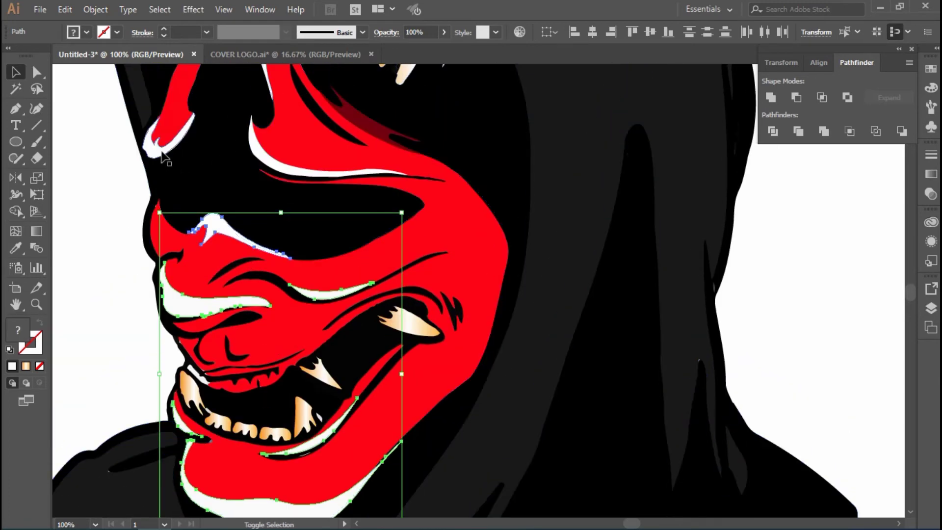
{"action": "left_click", "coordinate": [254, 164], "text": "shift"}
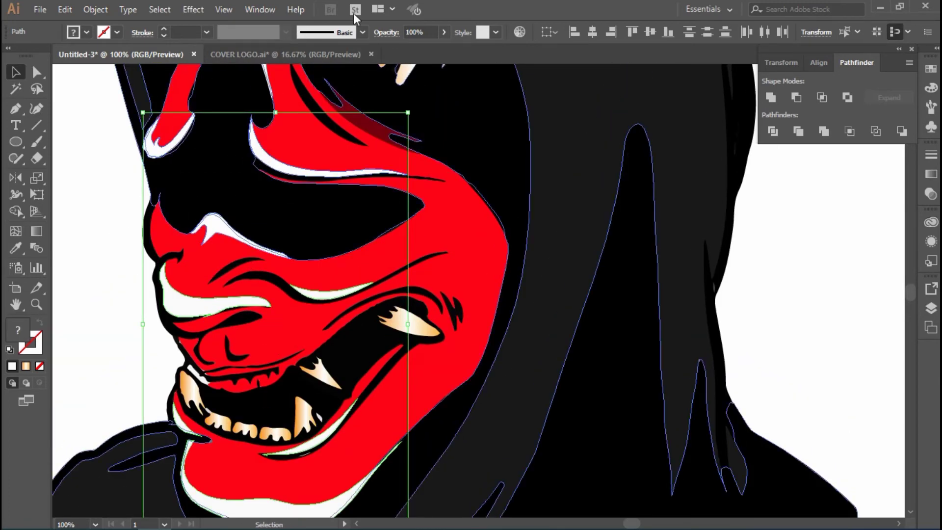
{"action": "left_click_drag", "start_coordinate": [409, 49], "coordinate": [418, 49]}
Soften the white highlight beside the eye to about 53% opacity
{"action": "key", "text": "ctrl+shift+a"}
{"action": "scroll", "coordinate": [215, 147], "scroll_direction": "up", "scroll_amount": 3}
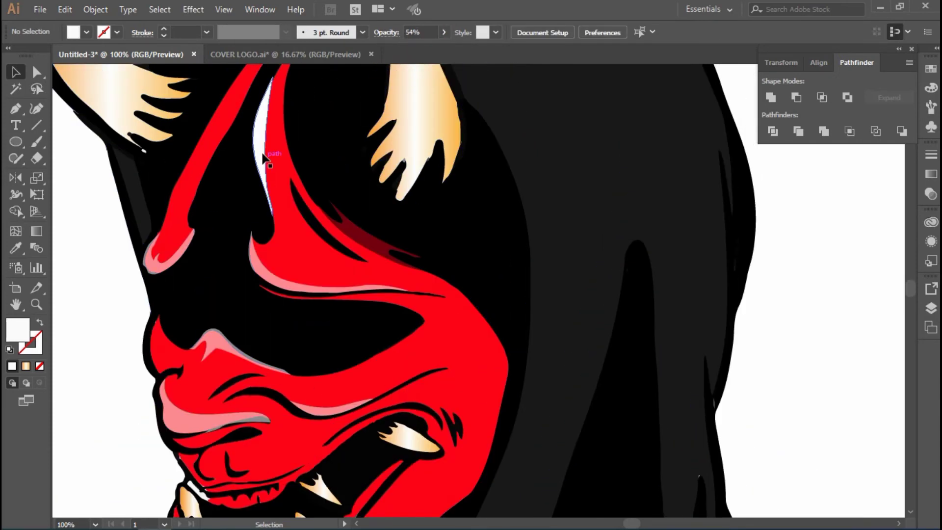
{"action": "left_click", "coordinate": [262, 153]}
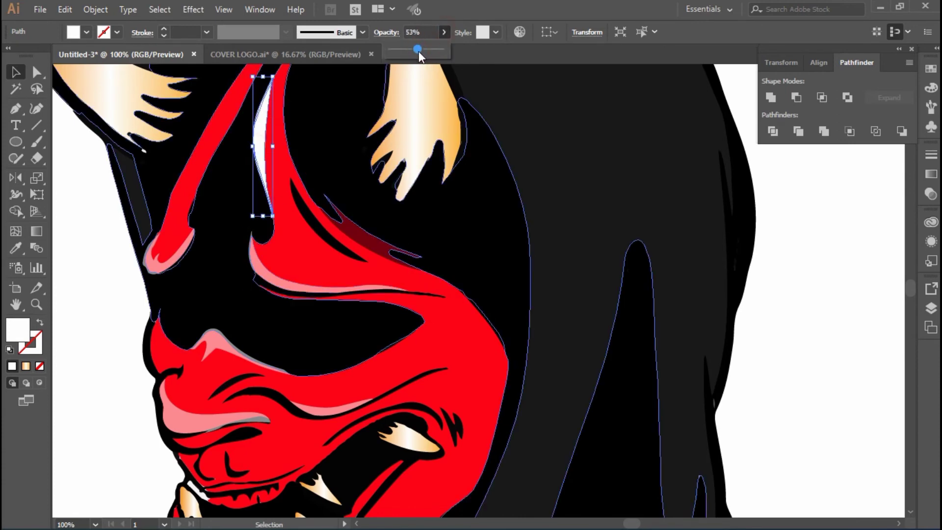
{"action": "key", "text": "ctrl+shift+a"}
Apply a clipping mask to the whole hooded figure artwork
{"action": "key", "text": "ctrl+0"}
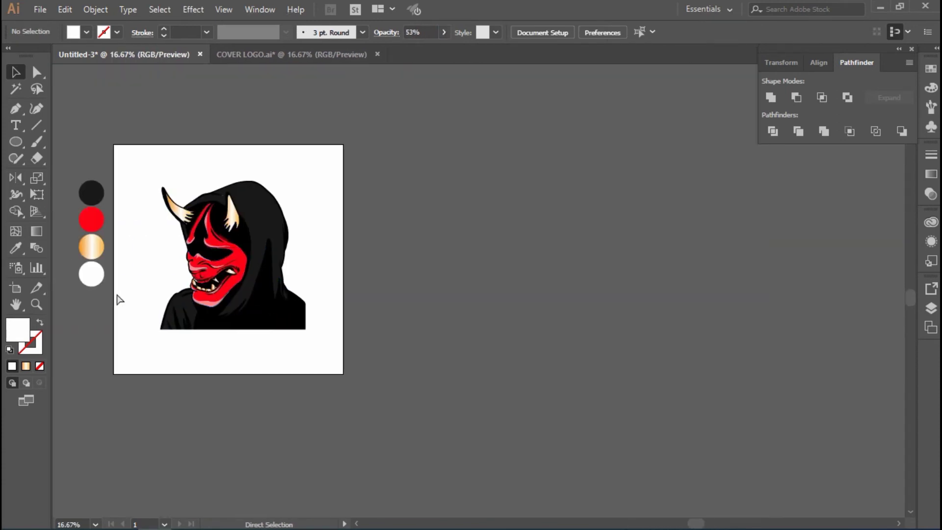
{"action": "left_click_drag", "start_coordinate": [196, 173], "coordinate": [375, 333]}
{"action": "right_click", "coordinate": [273, 276]}
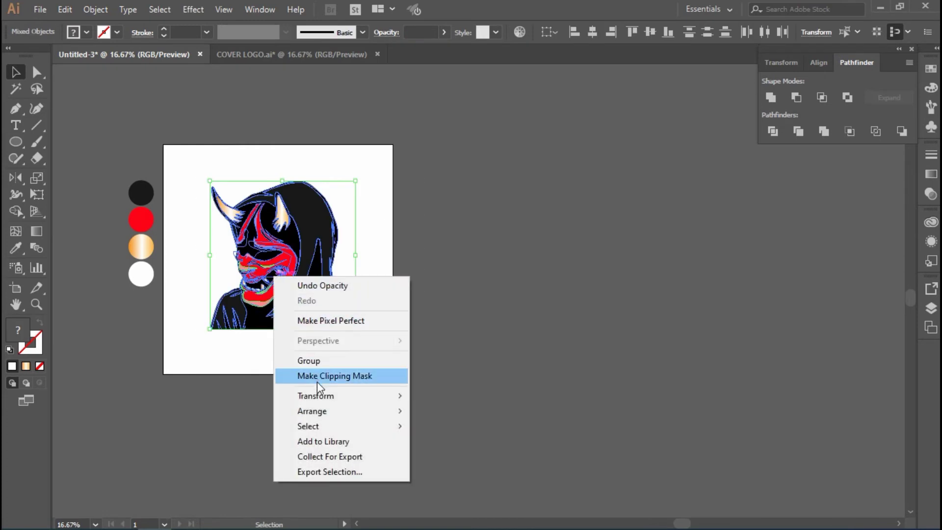
{"action": "left_click", "coordinate": [335, 375]}
{"action": "key", "text": "ctrl+shift+a"}
Move the clipped figure up inside the artboard and recentre the view
{"action": "left_click_drag", "start_coordinate": [224, 265], "coordinate": [273, 265]}
{"action": "left_click_drag", "start_coordinate": [402, 387], "coordinate": [399, 358]}
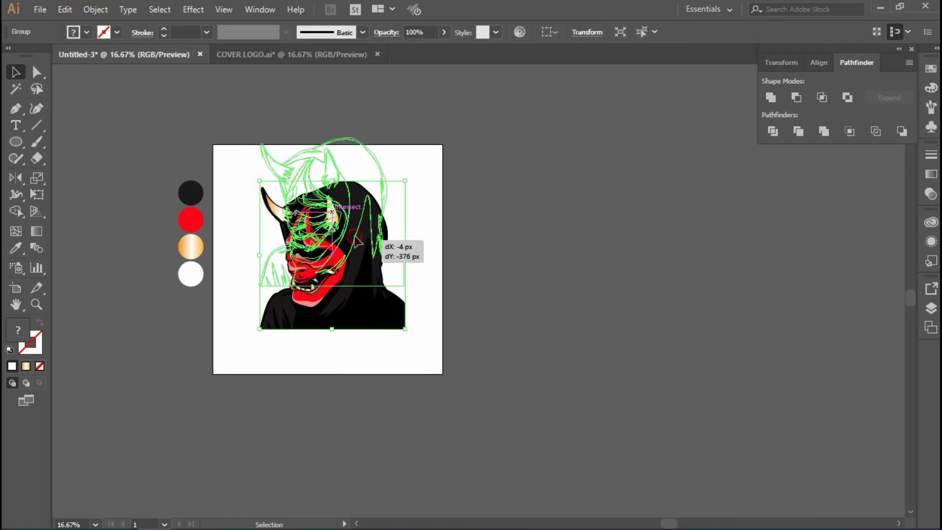
{"action": "left_click", "coordinate": [164, 141]}
{"action": "left_click_drag", "start_coordinate": [201, 110], "coordinate": [268, 110]}
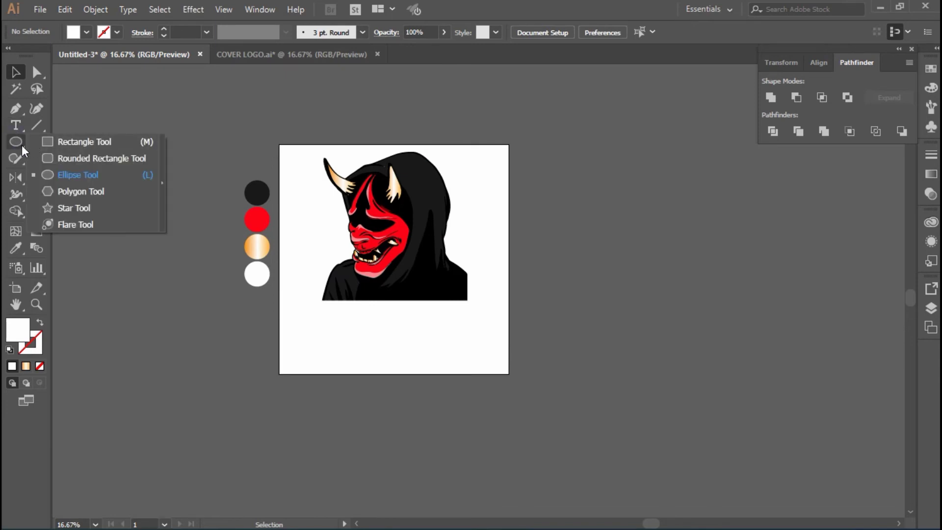
Add the text 'ANNON' and scale it up to about 373 pt
{"action": "left_click", "coordinate": [18, 126]}
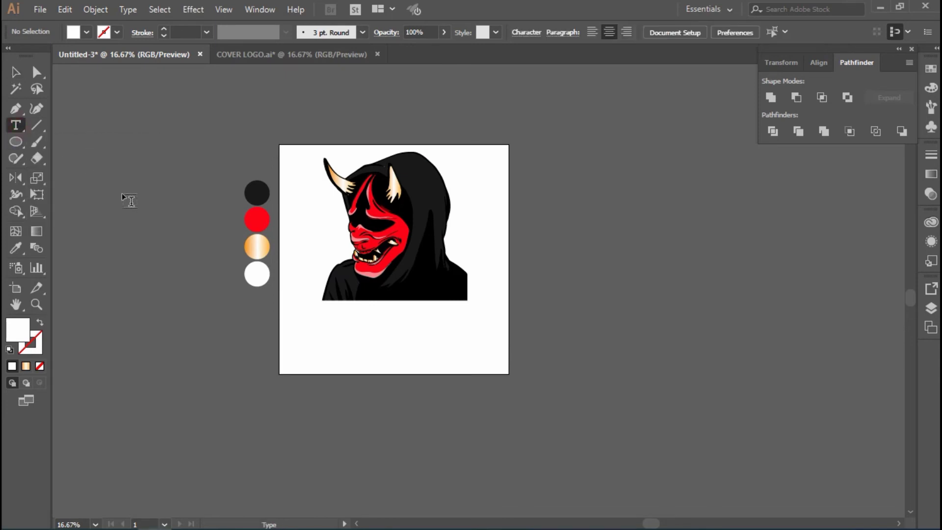
{"action": "mouse_move", "coordinate": [121, 193]}
{"action": "left_mouse_down"}
{"action": "mouse_move", "coordinate": [176, 202]}
{"action": "mouse_move", "coordinate": [264, 269]}
{"action": "left_mouse_up"}
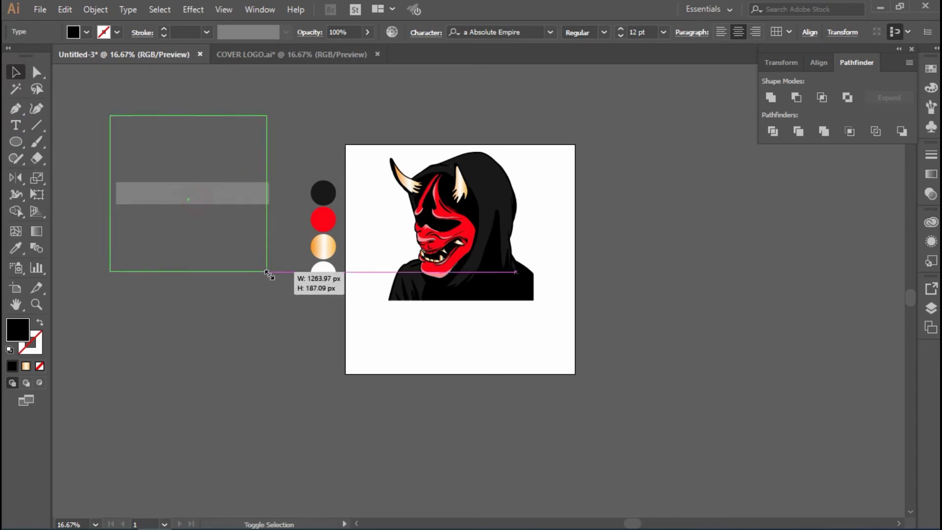
{"action": "key", "text": "t"}
{"action": "key", "text": "ctrl+a"}
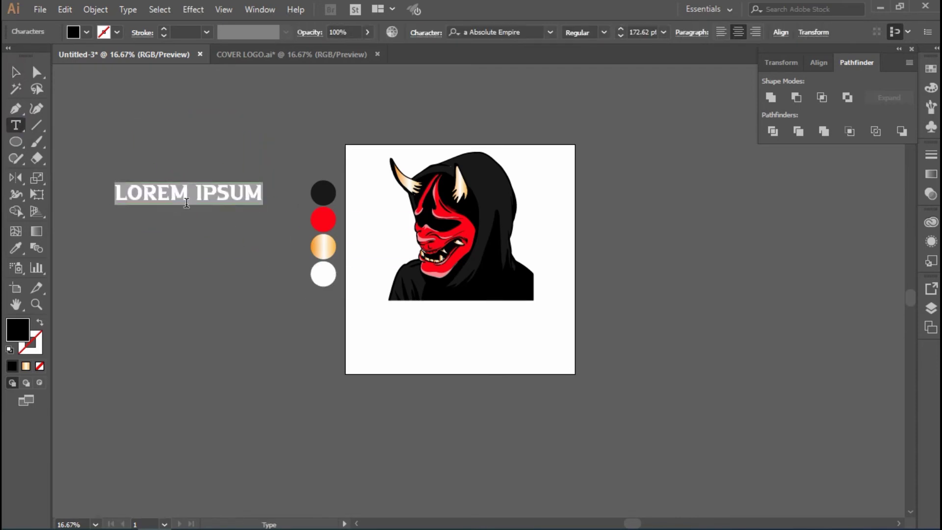
{"action": "type", "text": "ANNON"}
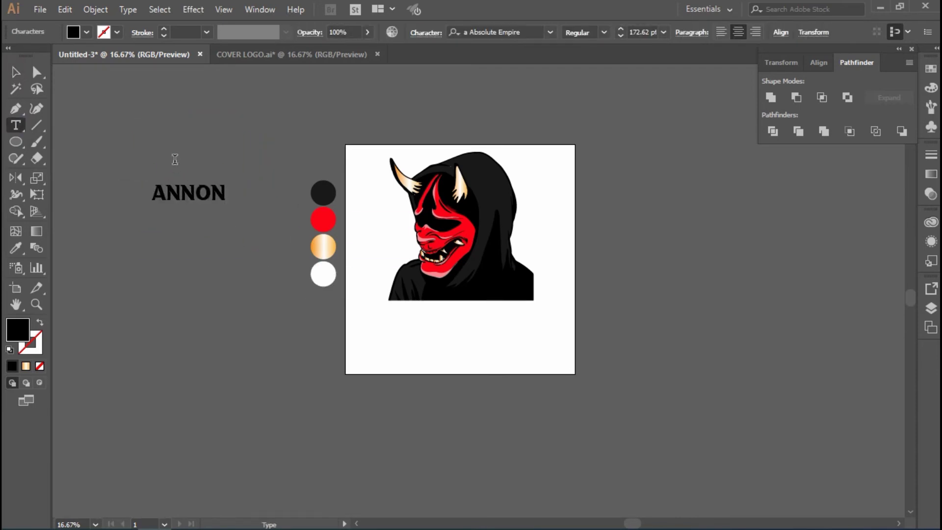
{"action": "left_click", "coordinate": [147, 172]}
{"action": "left_click", "coordinate": [204, 196]}
{"action": "left_click_drag", "start_coordinate": [226, 203], "coordinate": [282, 265]}
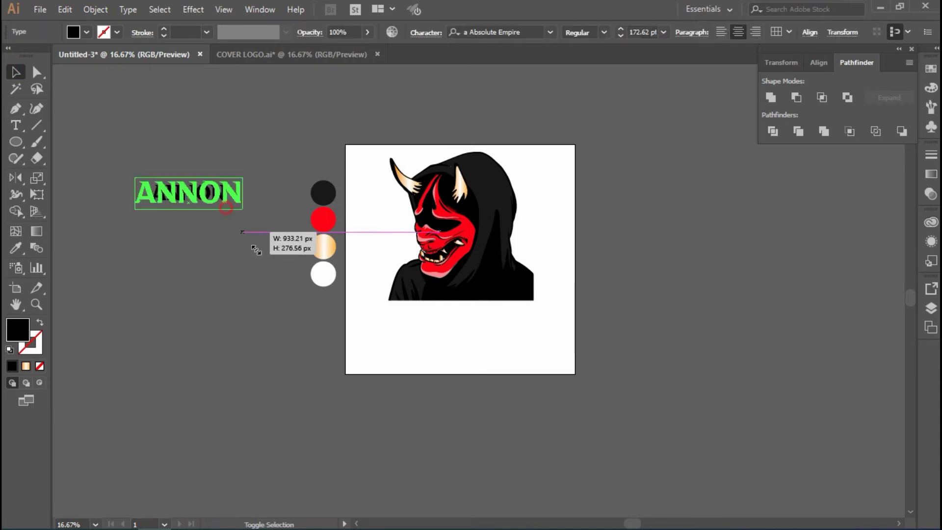
{"action": "scroll", "coordinate": [154, 193], "scroll_direction": "left", "scroll_amount": 1}
{"action": "key", "text": "v"}
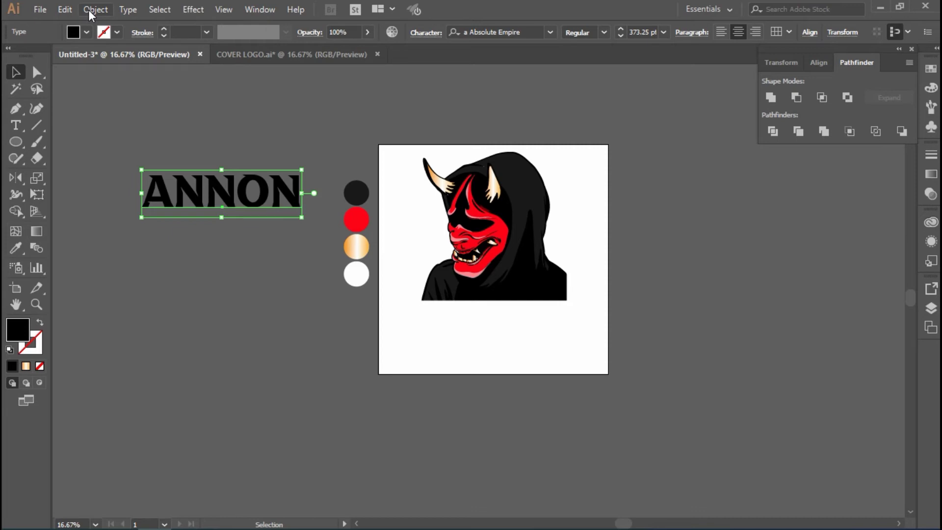
Try a 20° shear on ANNON, undo it, and draw a rectangle over the text
{"action": "left_click", "coordinate": [843, 32]}
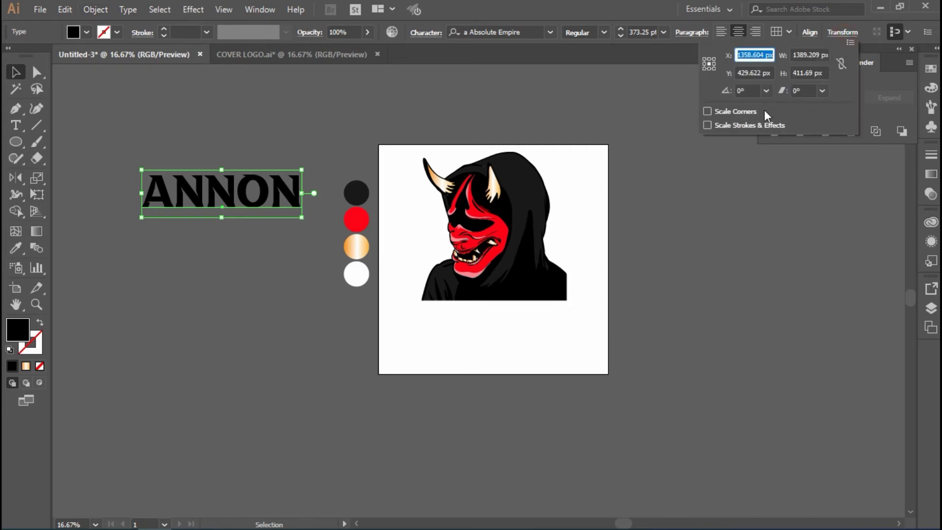
{"action": "left_click", "coordinate": [821, 91]}
{"action": "left_click", "coordinate": [841, 211]}
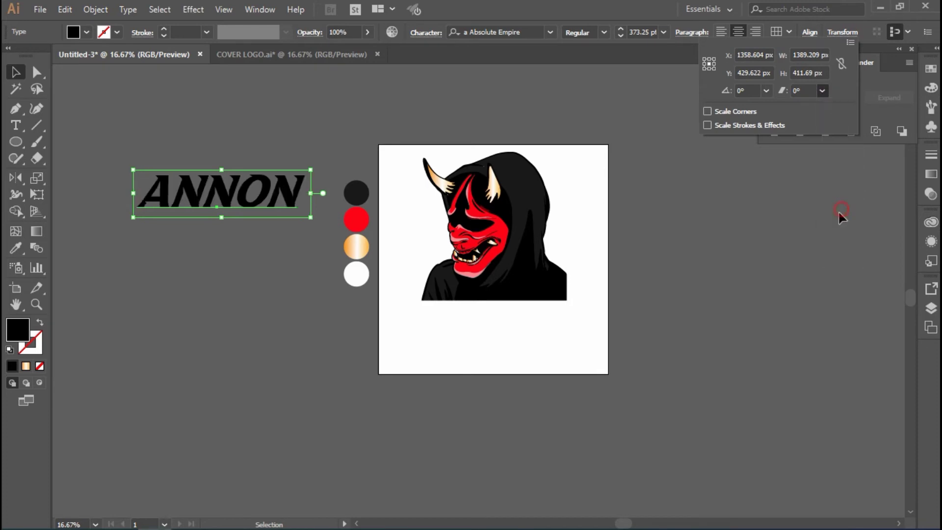
{"action": "left_click", "coordinate": [321, 111]}
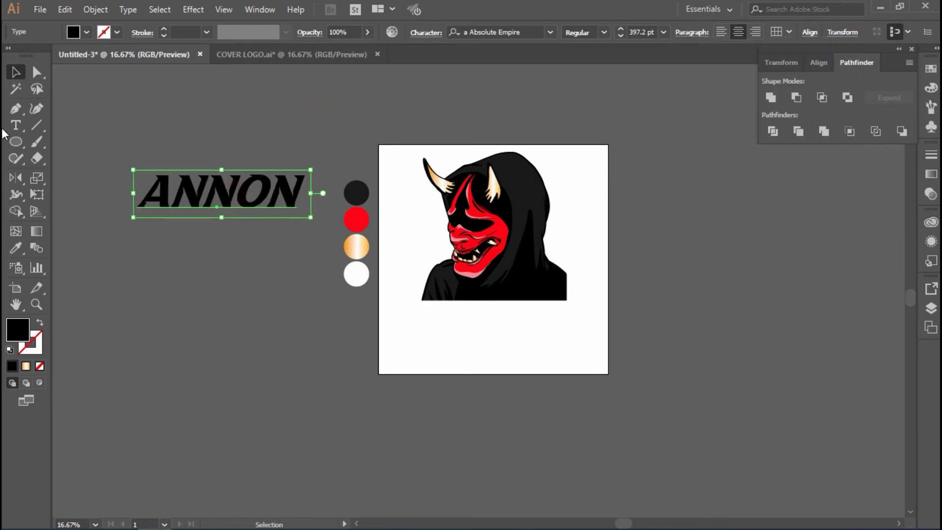
{"action": "key", "text": "ctrl+z"}
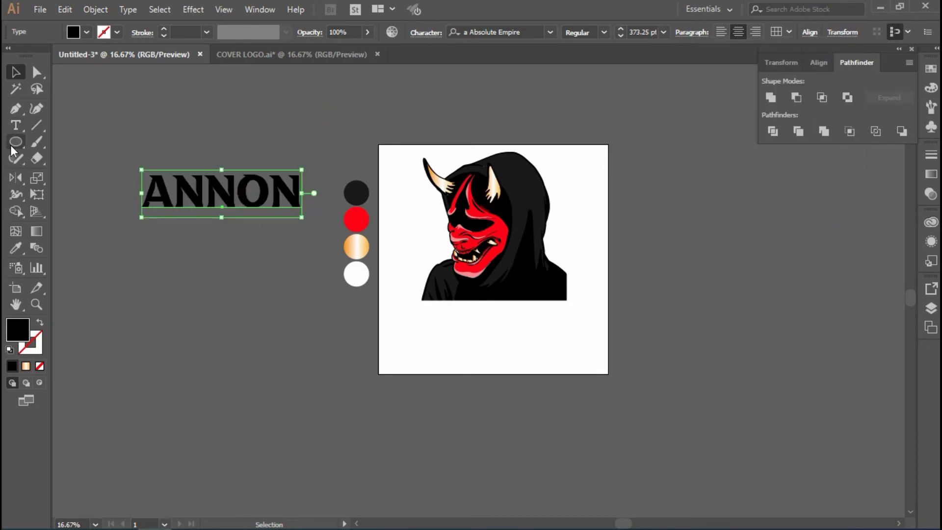
{"action": "left_click_drag", "start_coordinate": [16, 142], "coordinate": [54, 145]}
{"action": "left_click_drag", "start_coordinate": [131, 168], "coordinate": [310, 216]}
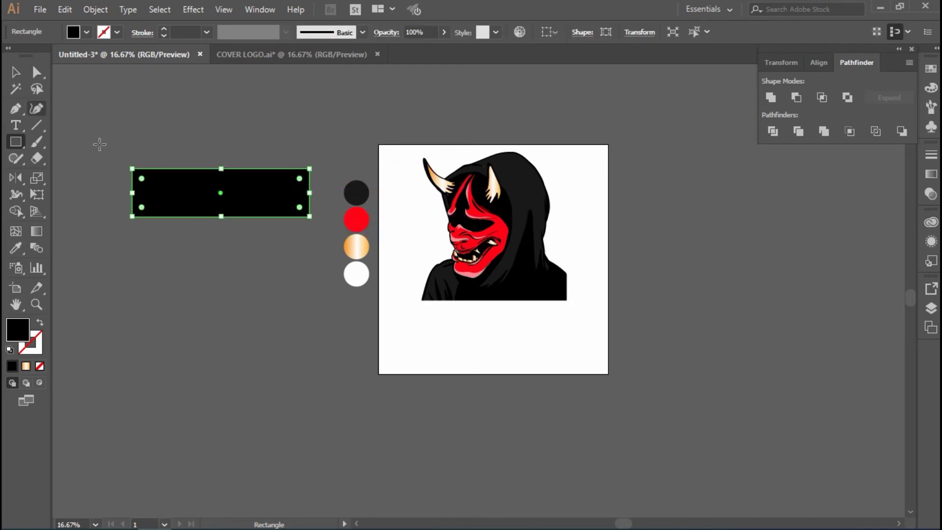
Send the black rectangle behind ANNON and move the text below it
{"action": "left_click", "coordinate": [12, 76]}
{"action": "right_click", "coordinate": [188, 194]}
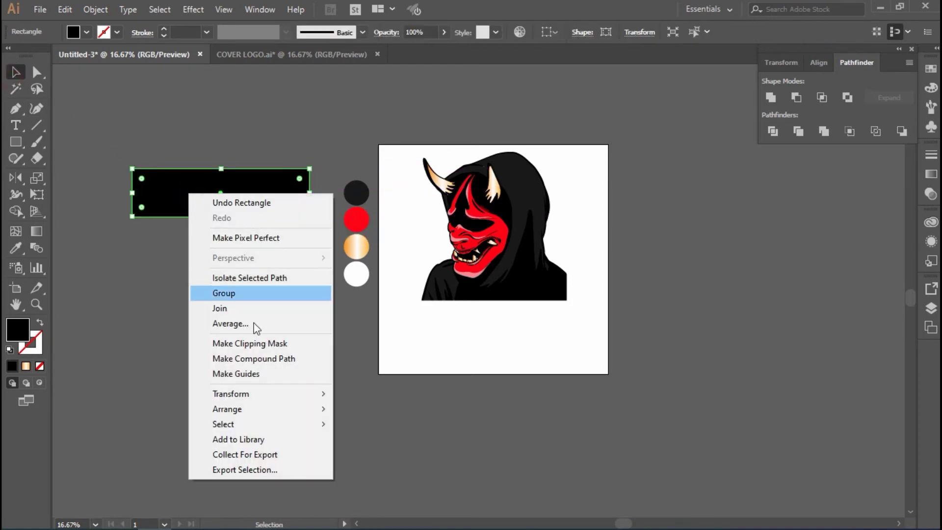
{"action": "left_click", "coordinate": [368, 452]}
{"action": "left_click", "coordinate": [291, 411]}
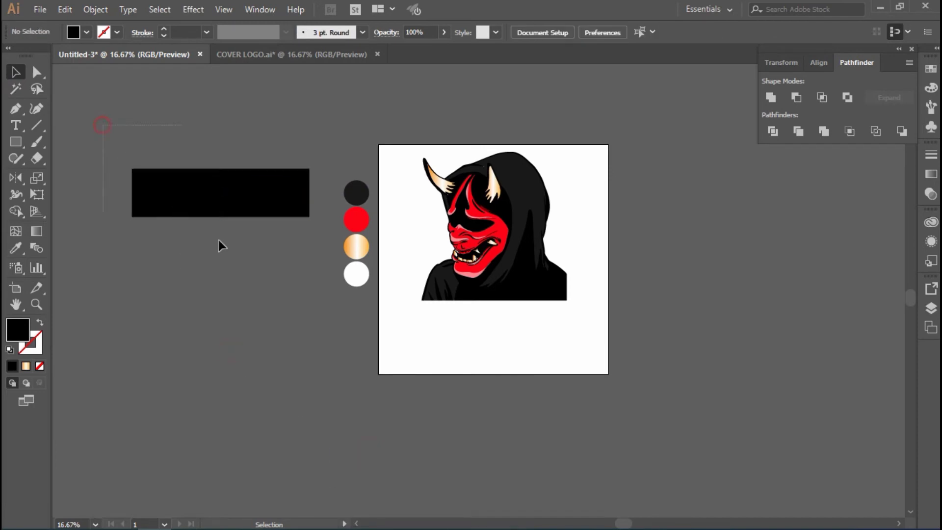
{"action": "left_click_drag", "start_coordinate": [162, 171], "coordinate": [165, 238]}
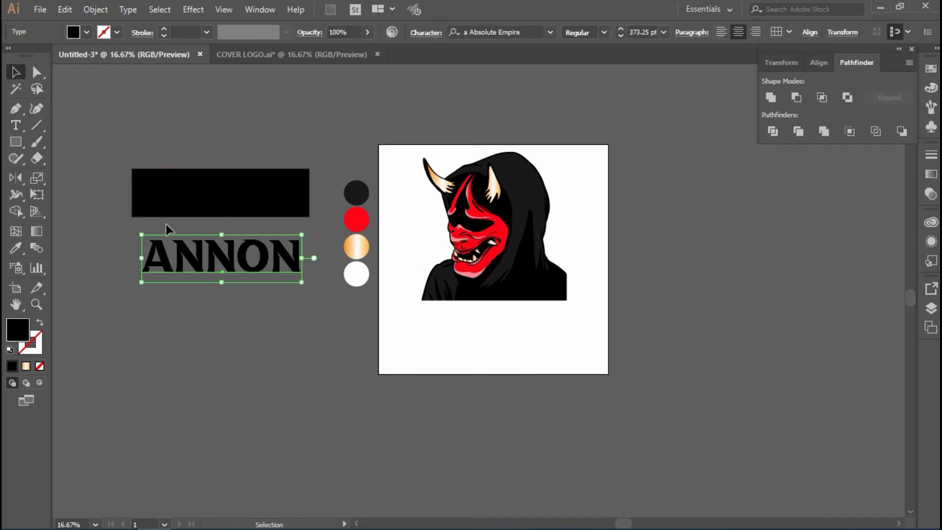
Convert the ANNON text to outlines
{"action": "double_click", "coordinate": [22, 337]}
{"action": "key", "text": "Escape"}
{"action": "key", "text": "period"}
{"action": "left_click", "coordinate": [175, 276]}
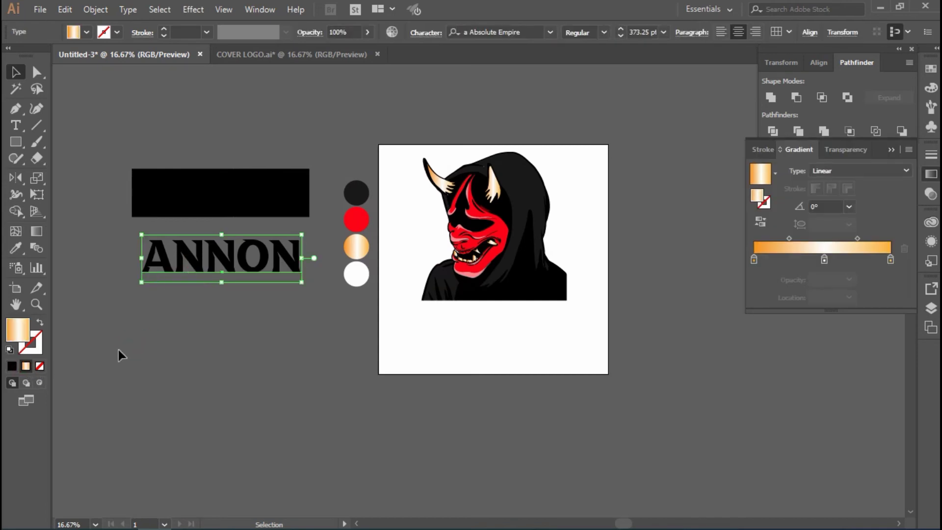
{"action": "right_click", "coordinate": [209, 258]}
{"action": "left_click", "coordinate": [188, 258]}
{"action": "right_click", "coordinate": [188, 258]}
{"action": "left_click", "coordinate": [231, 353]}
Fill the outlined ANNON with the orange-white gradient and move it onto the black rectangle
{"action": "left_click", "coordinate": [107, 282]}
{"action": "left_click", "coordinate": [157, 257]}
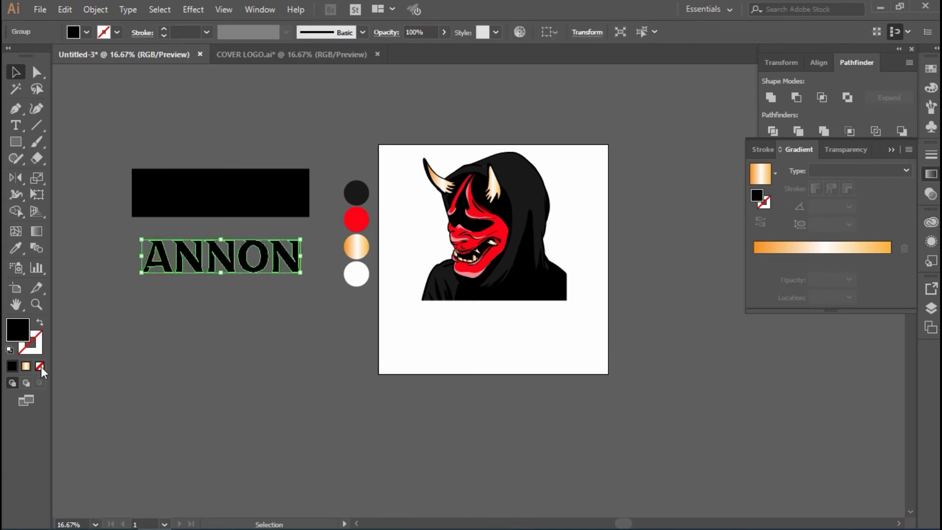
{"action": "left_click", "coordinate": [26, 366]}
{"action": "left_click", "coordinate": [147, 277]}
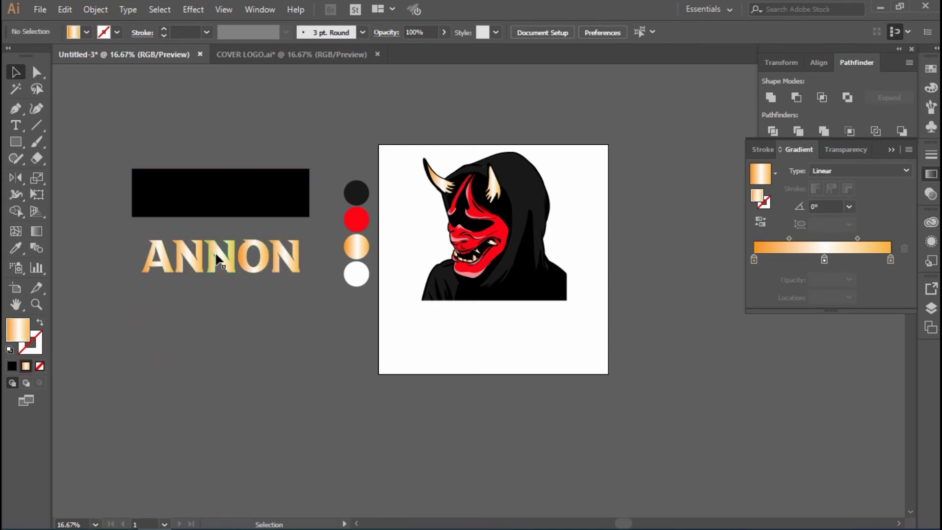
{"action": "left_click_drag", "start_coordinate": [215, 252], "coordinate": [213, 189]}
Reduce ANNON's gradient to two stops: black on the left, white on the right
{"action": "left_click", "coordinate": [171, 157]}
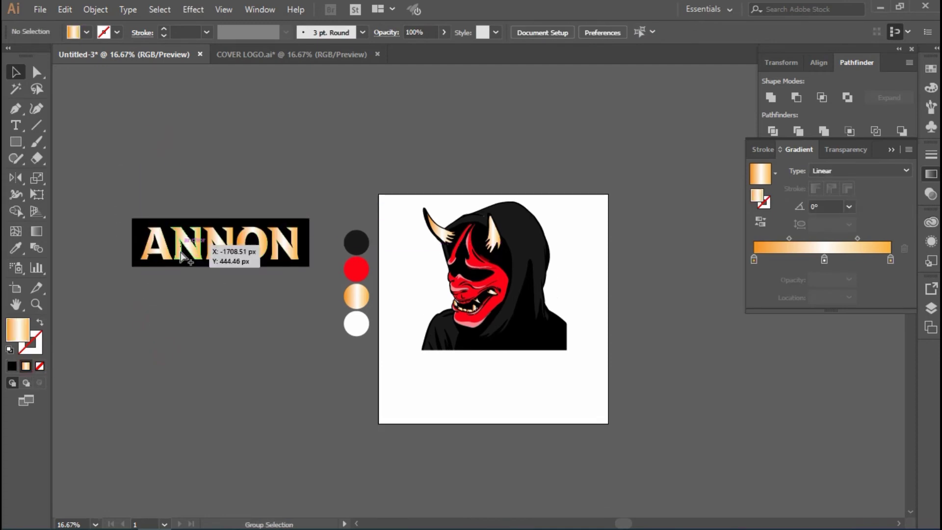
{"action": "scroll", "coordinate": [179, 153], "scroll_direction": "up", "scroll_amount": 2}
{"action": "scroll", "coordinate": [91, 153], "scroll_direction": "left", "scroll_amount": 1}
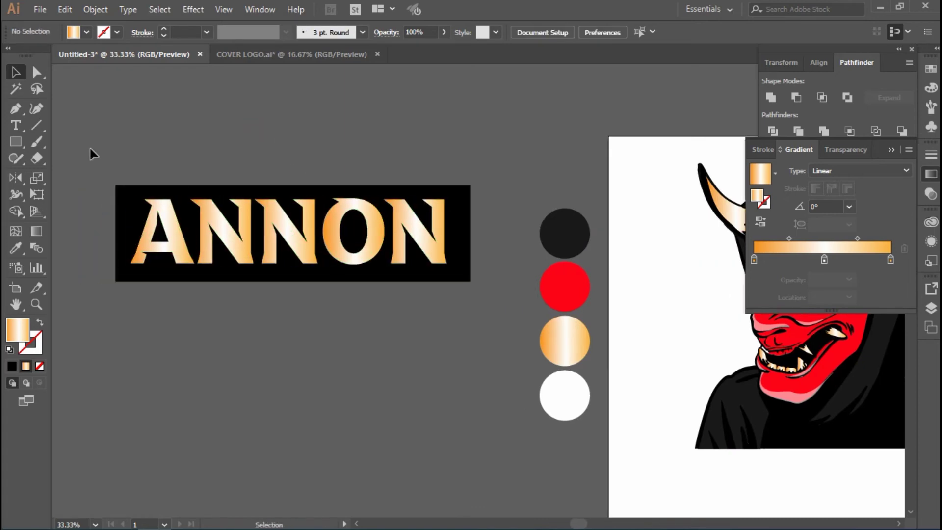
{"action": "left_click", "coordinate": [180, 252]}
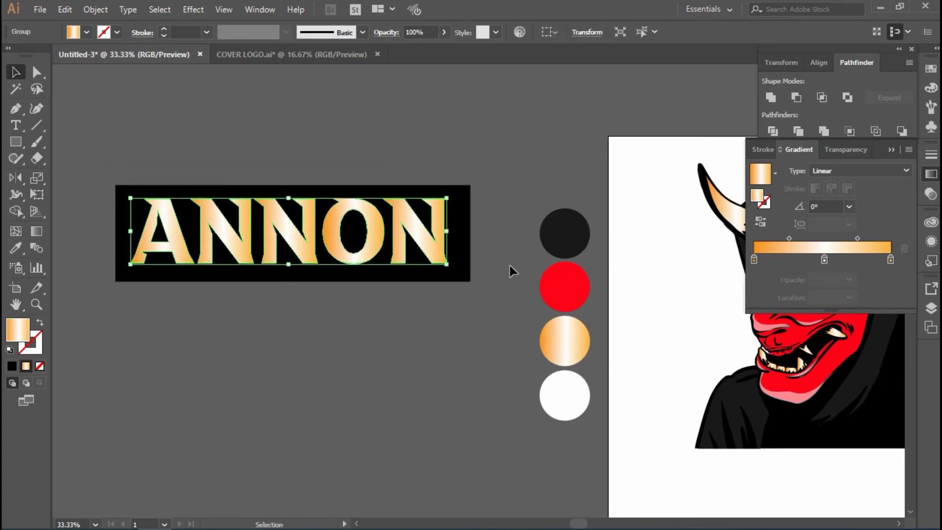
{"action": "left_click_drag", "start_coordinate": [826, 260], "coordinate": [826, 297]}
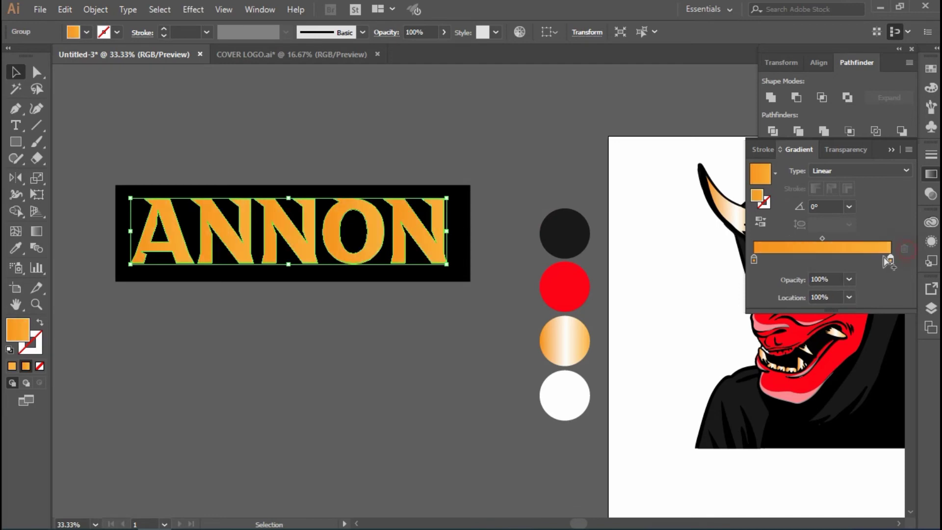
{"action": "double_click", "coordinate": [889, 259]}
{"action": "left_click", "coordinate": [731, 302]}
{"action": "left_click", "coordinate": [753, 260]}
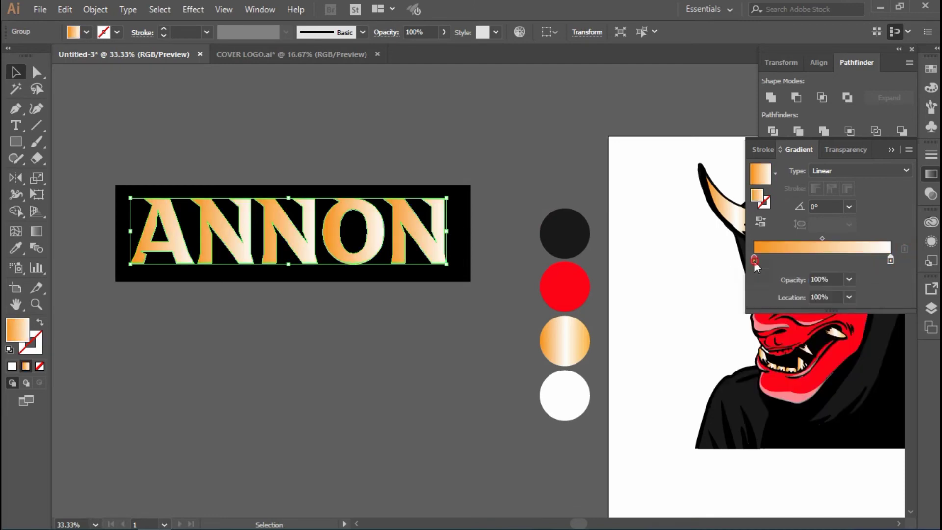
{"action": "double_click", "coordinate": [753, 260]}
{"action": "left_click", "coordinate": [740, 302]}
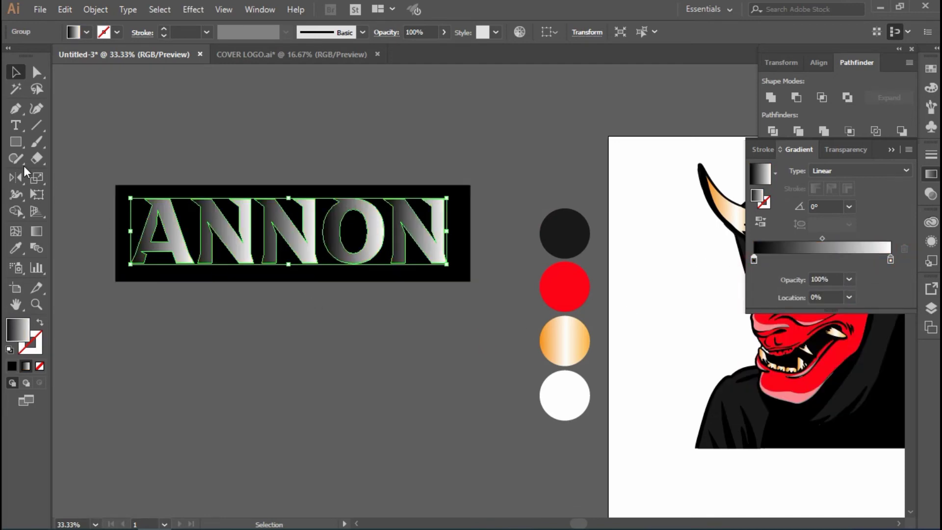
Angle the gradient about 86.6° upward across ANNON, dark at bottom, light at top
{"action": "key", "text": "g"}
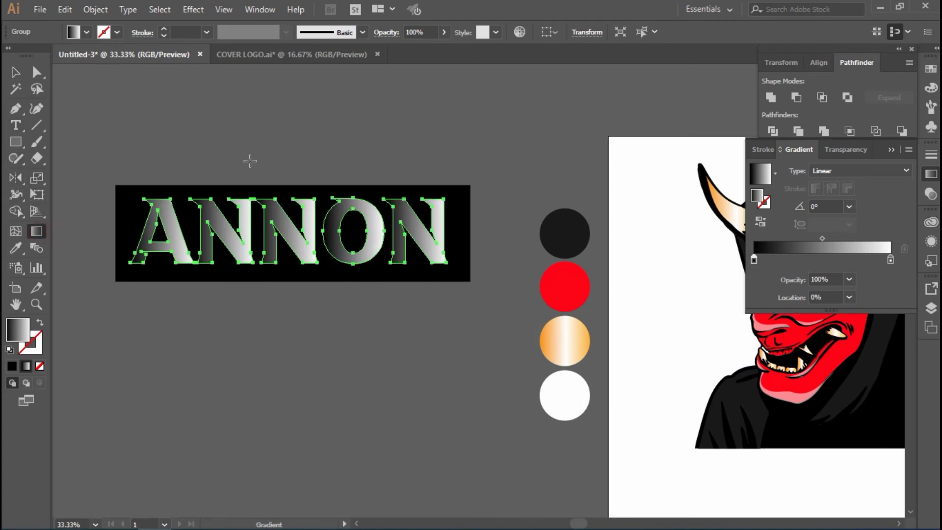
{"action": "left_click_drag", "start_coordinate": [248, 158], "coordinate": [249, 265]}
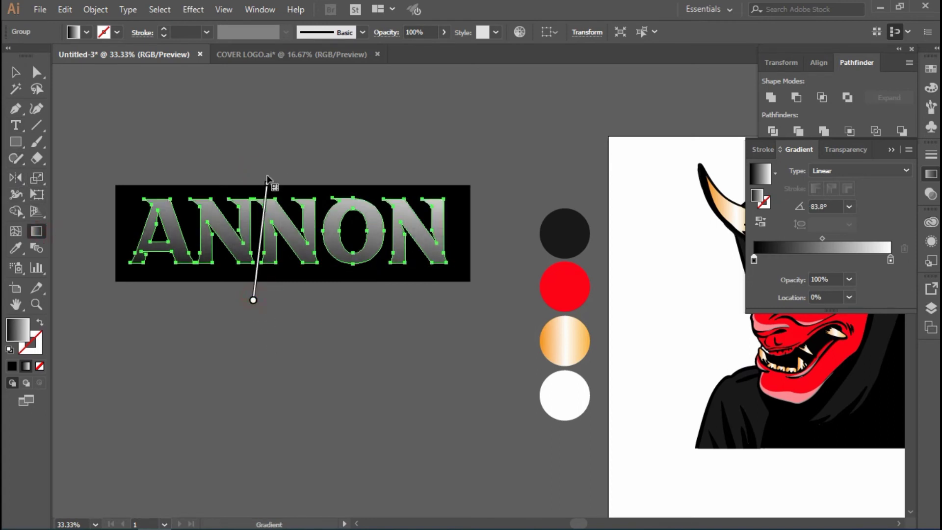
{"action": "left_click_drag", "start_coordinate": [282, 294], "coordinate": [281, 186]}
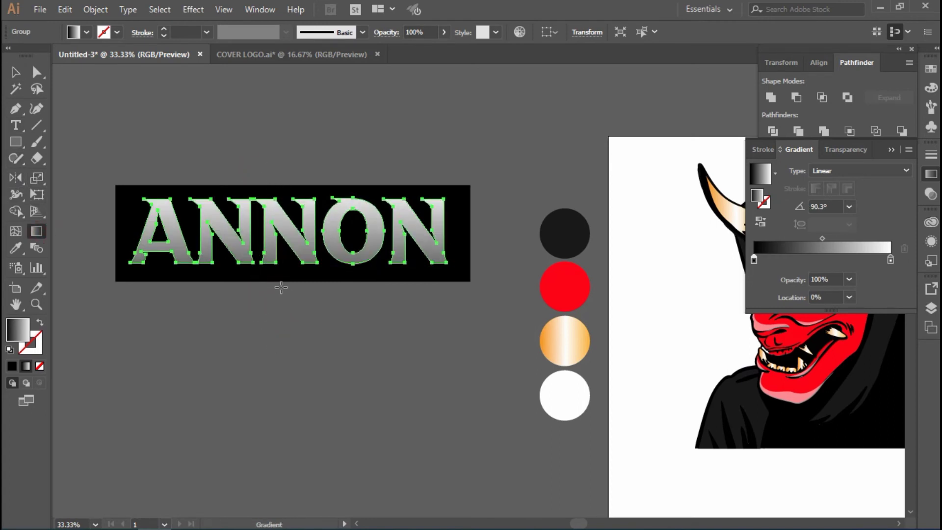
{"action": "left_click_drag", "start_coordinate": [281, 288], "coordinate": [287, 170]}
{"action": "left_click", "coordinate": [19, 70]}
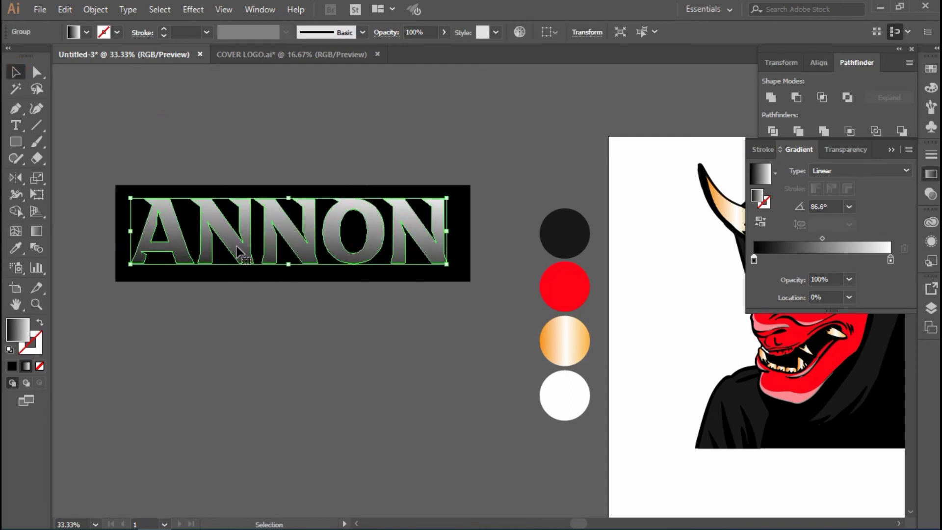
Draw a rectangle over ANNON's top half and cut the letters with Shape Builder
{"action": "left_click", "coordinate": [16, 141]}
{"action": "left_click_drag", "start_coordinate": [127, 200], "coordinate": [451, 232]}
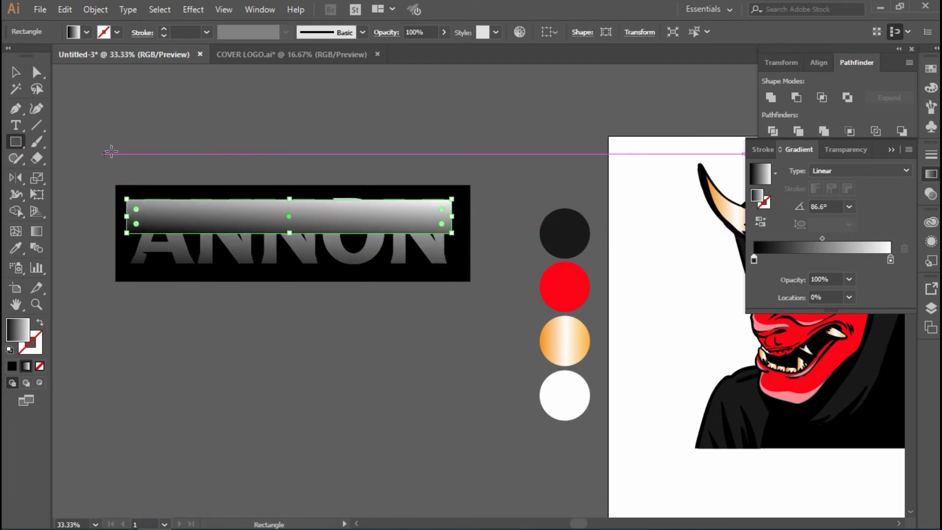
{"action": "left_click_drag", "start_coordinate": [290, 199], "coordinate": [289, 194]}
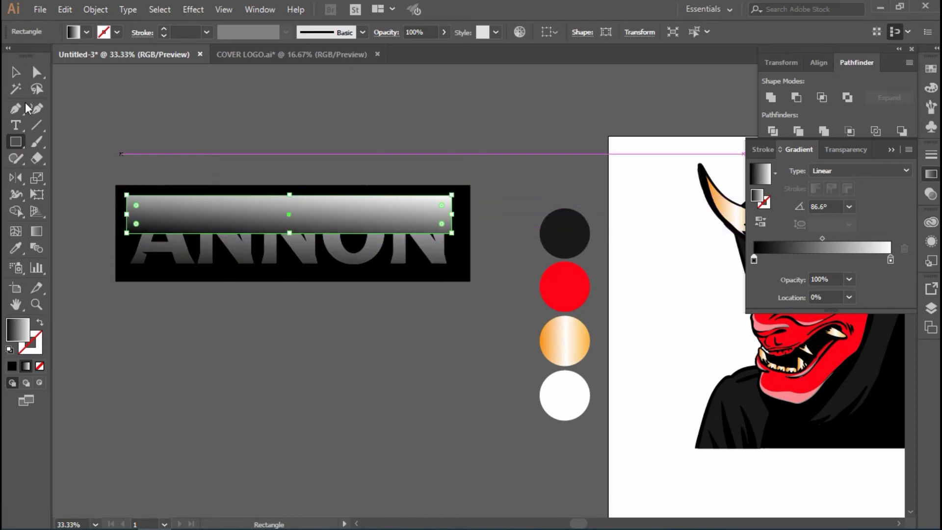
{"action": "left_click", "coordinate": [15, 71]}
{"action": "left_click", "coordinate": [156, 254], "text": "shift"}
{"action": "key", "text": "shift+m"}
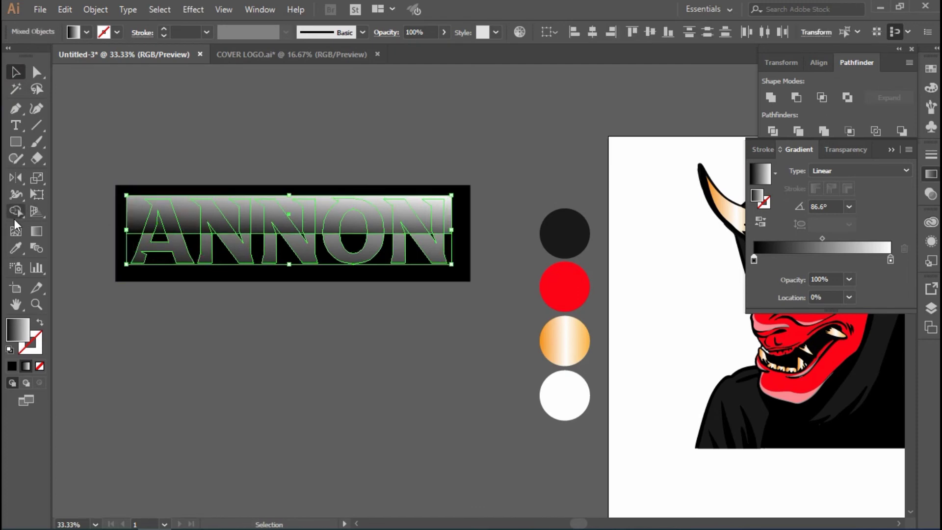
{"action": "left_click_drag", "start_coordinate": [139, 223], "coordinate": [452, 220]}
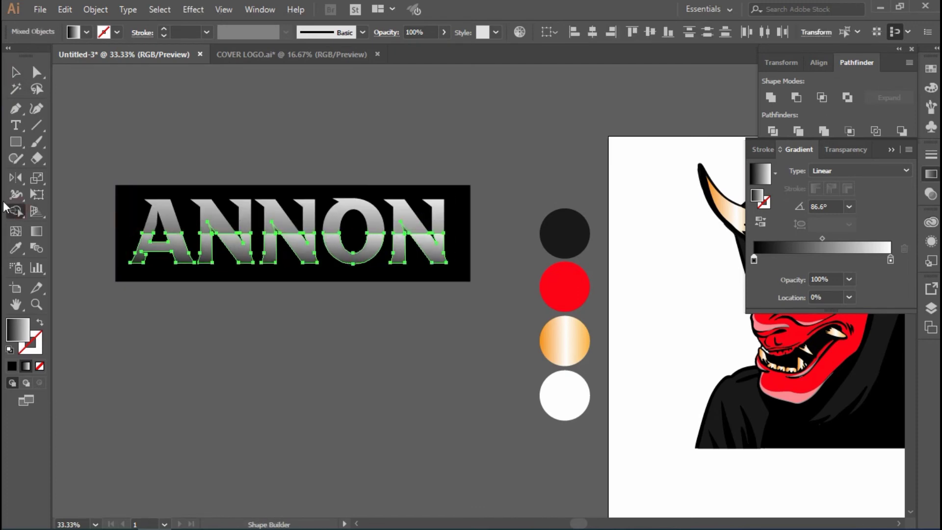
Delete the three leftover notch triangles
{"action": "left_click", "coordinate": [15, 73]}
{"action": "left_click", "coordinate": [88, 138]}
{"action": "scroll", "coordinate": [242, 246], "scroll_direction": "up", "scroll_amount": 3}
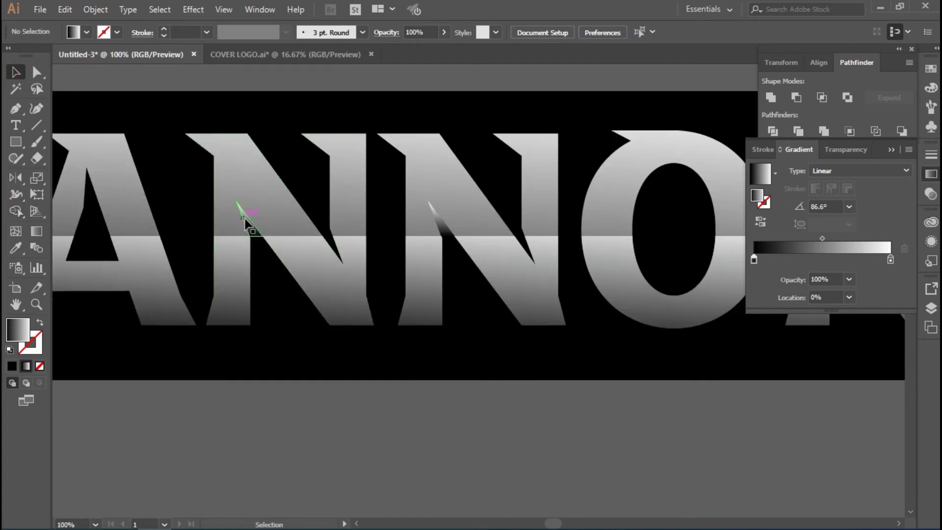
{"action": "left_click", "coordinate": [254, 230]}
{"action": "left_click", "coordinate": [441, 221], "text": "shift"}
{"action": "scroll", "coordinate": [630, 235], "scroll_direction": "right", "scroll_amount": 5}
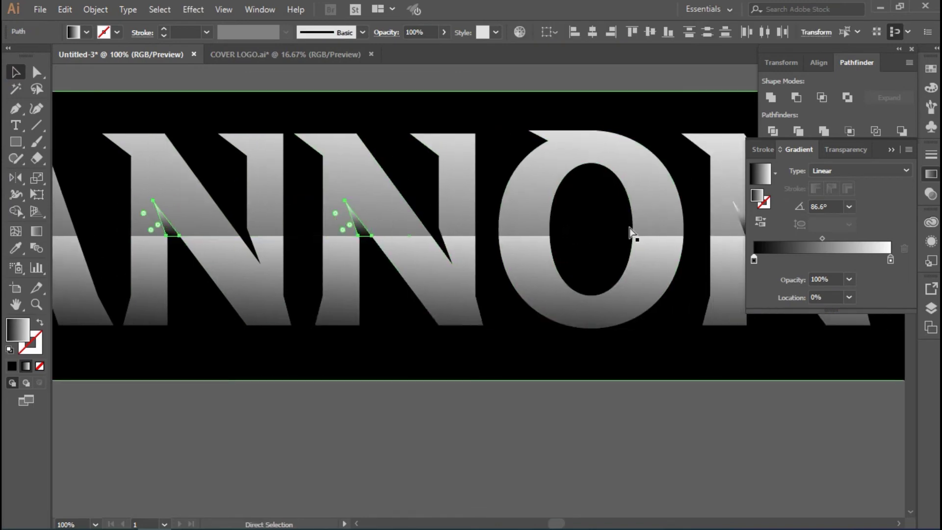
{"action": "left_click", "coordinate": [700, 232], "text": "shift"}
{"action": "key", "text": "Delete"}
{"action": "scroll", "coordinate": [388, 220], "scroll_direction": "down", "scroll_amount": 5}
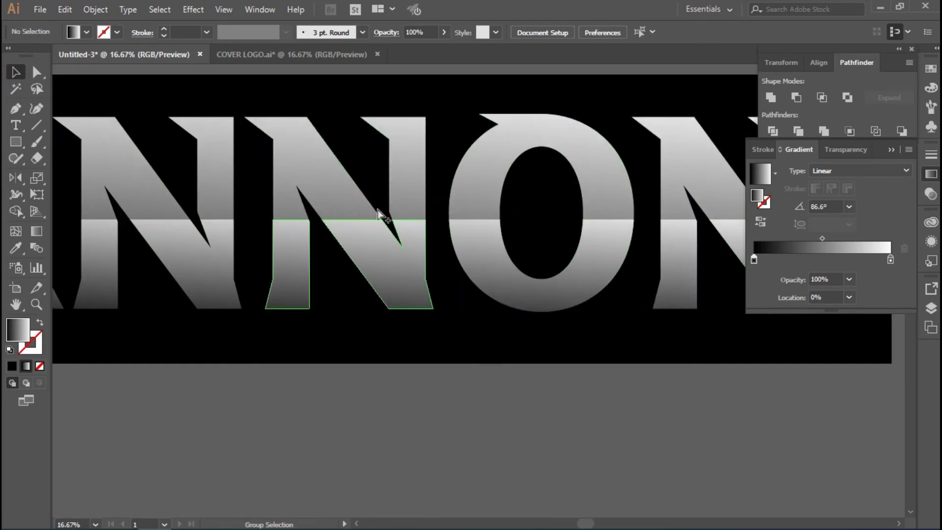
{"action": "scroll", "coordinate": [363, 264], "scroll_direction": "up", "scroll_amount": 3}
Ungroup the ANNON letters, nudging the A out and back into place
{"action": "left_click", "coordinate": [142, 202]}
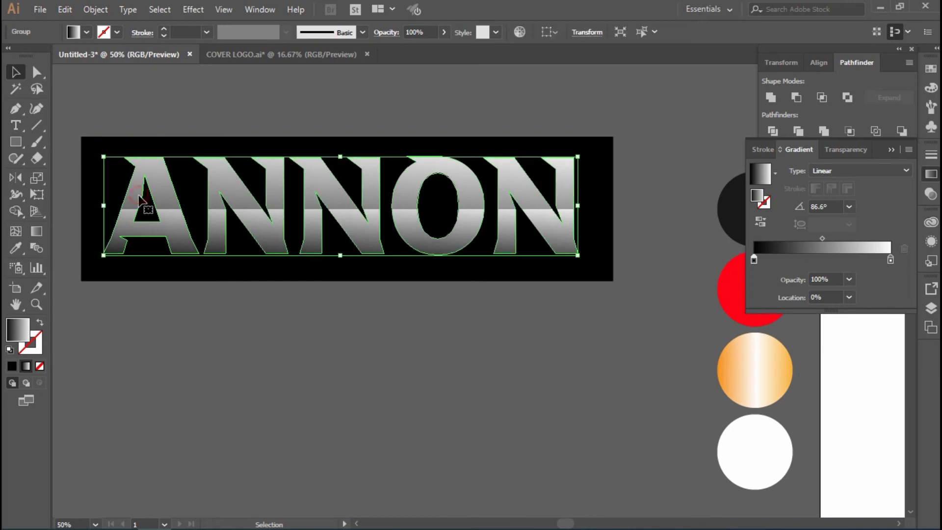
{"action": "right_click", "coordinate": [227, 199]}
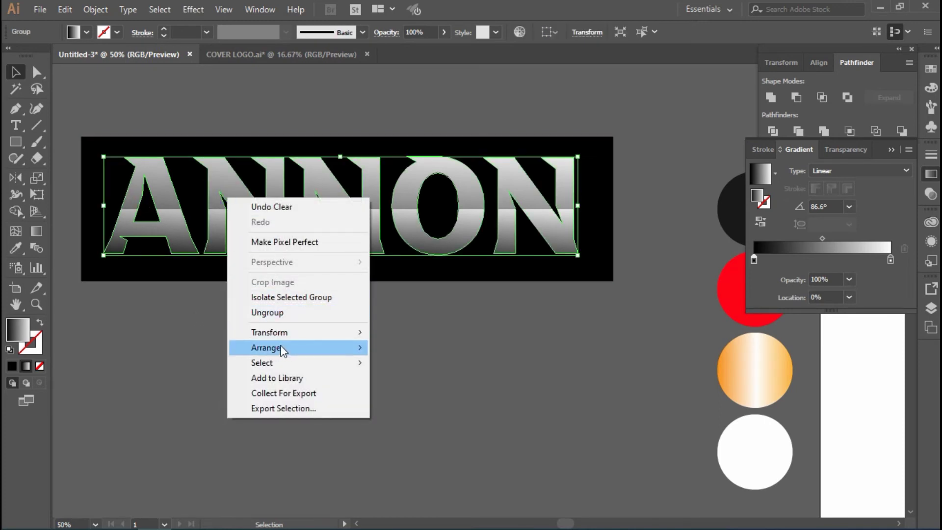
{"action": "left_click", "coordinate": [276, 318]}
{"action": "left_click", "coordinate": [160, 196]}
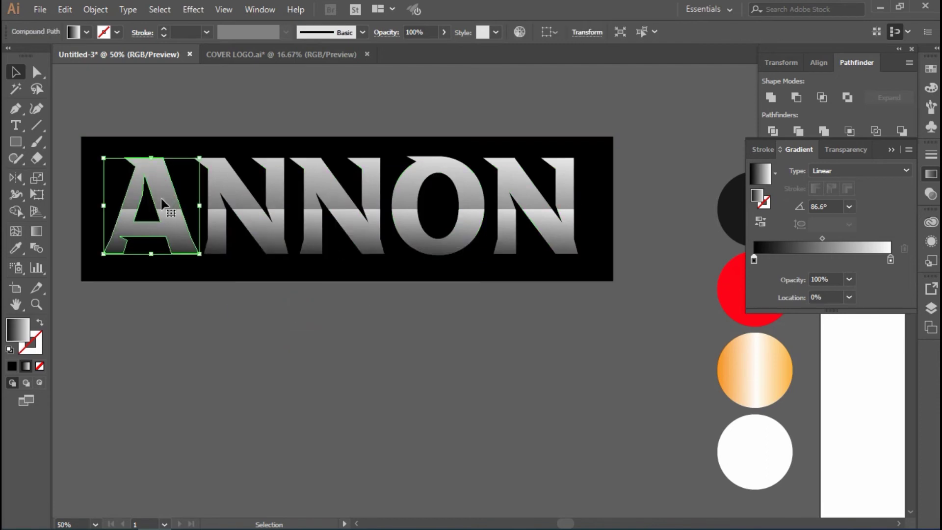
{"action": "left_click_drag", "start_coordinate": [160, 197], "coordinate": [170, 287]}
{"action": "left_click_drag", "start_coordinate": [164, 201], "coordinate": [160, 197]}
Select only the gradient rectangle covering ANNON's upper half
{"action": "left_click", "coordinate": [215, 187]}
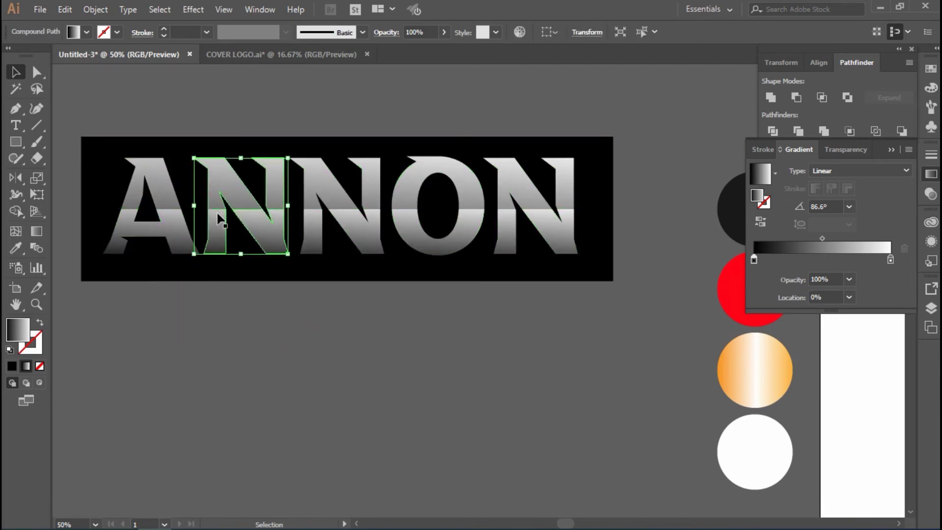
{"action": "key", "text": "ctrl+a"}
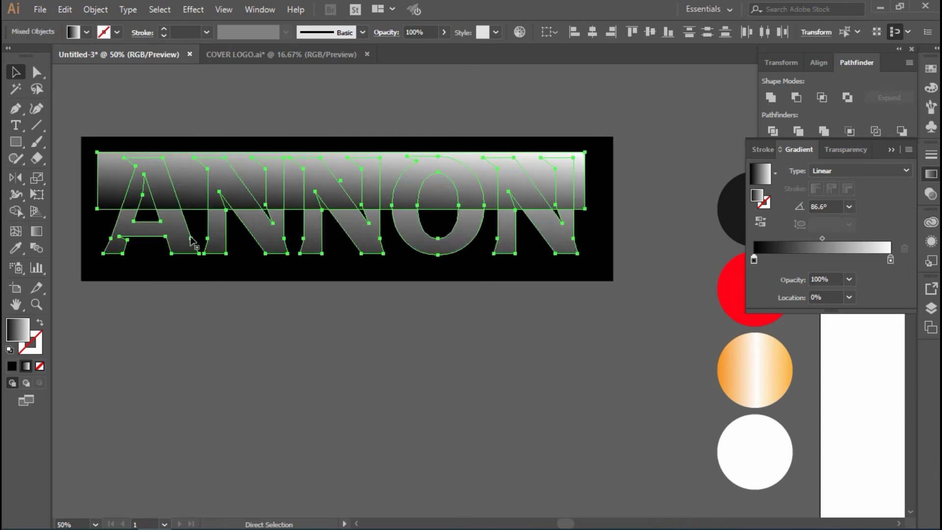
{"action": "left_click", "coordinate": [209, 183]}
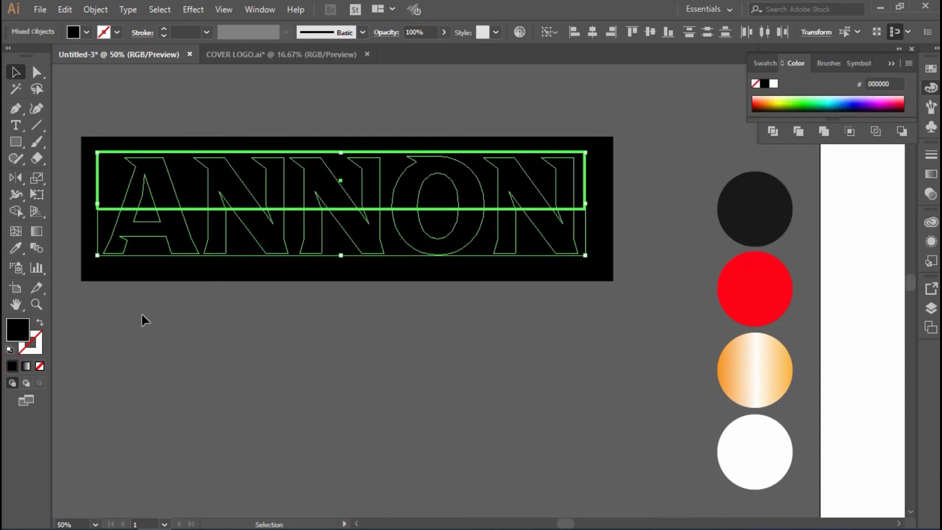
{"action": "left_click", "coordinate": [175, 311]}
{"action": "left_click", "coordinate": [135, 181]}
Try black, 70% grey and white FFFFFF fills on the top rectangle
{"action": "left_click", "coordinate": [12, 366]}
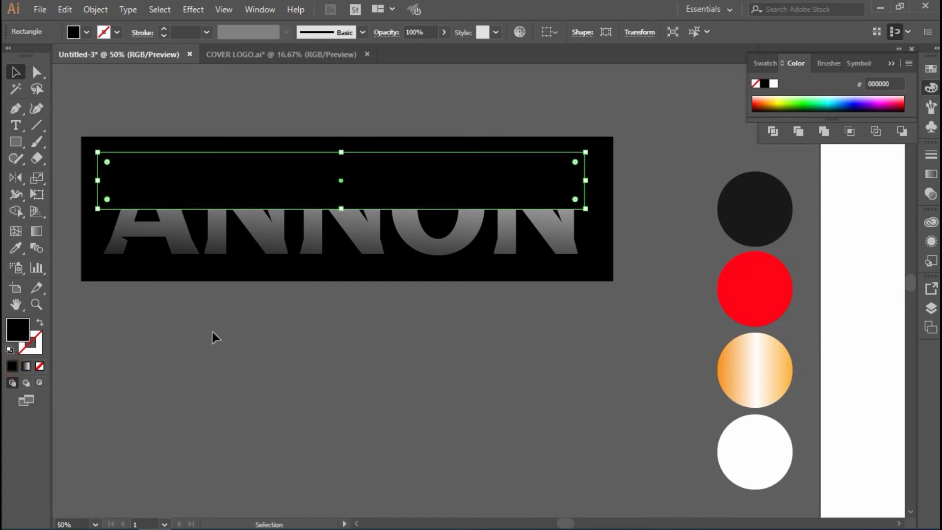
{"action": "left_click", "coordinate": [212, 331]}
{"action": "left_click", "coordinate": [202, 196]}
{"action": "double_click", "coordinate": [19, 341]}
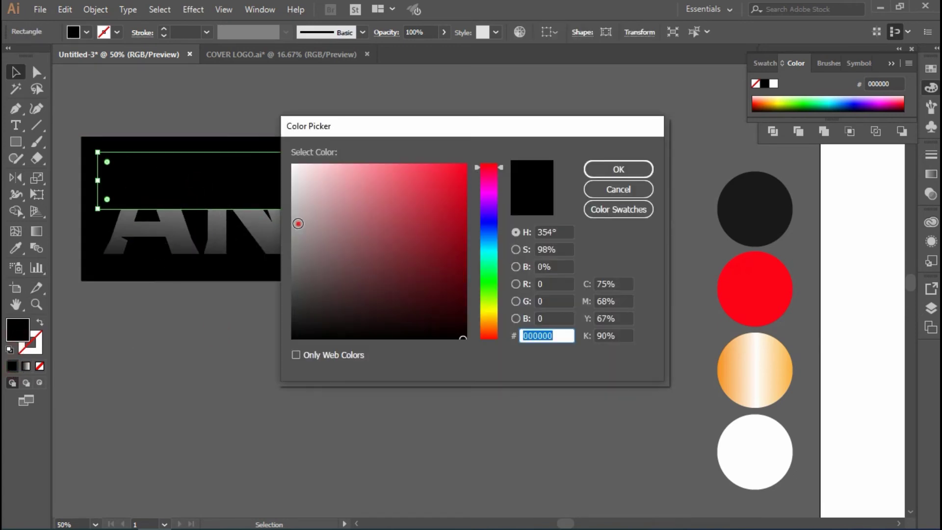
{"action": "left_click", "coordinate": [289, 250]}
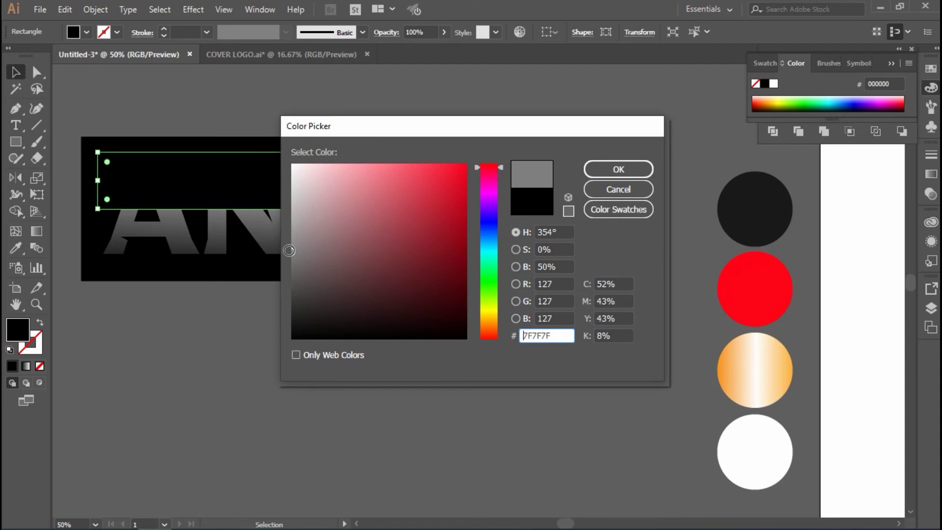
{"action": "left_click_drag", "start_coordinate": [289, 249], "coordinate": [284, 215]}
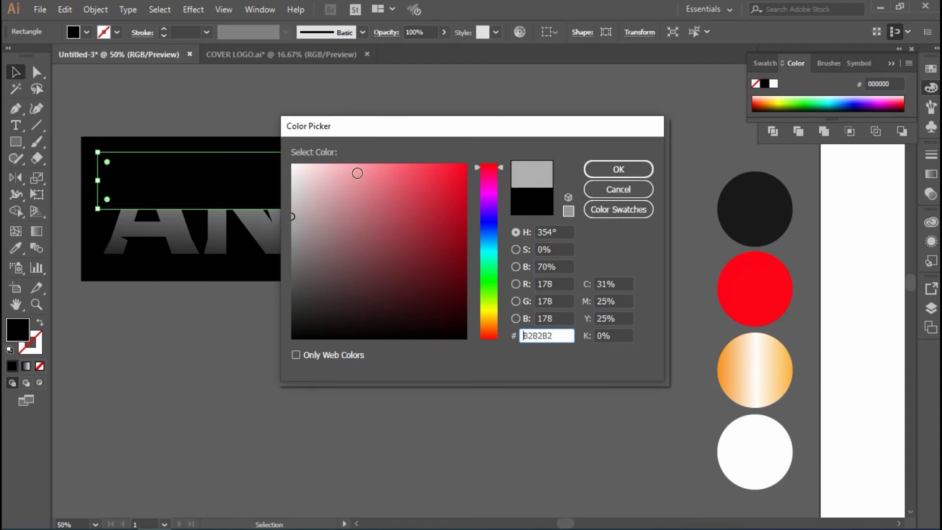
{"action": "type", "text": "FFFFFF"}
{"action": "key", "text": "Return"}
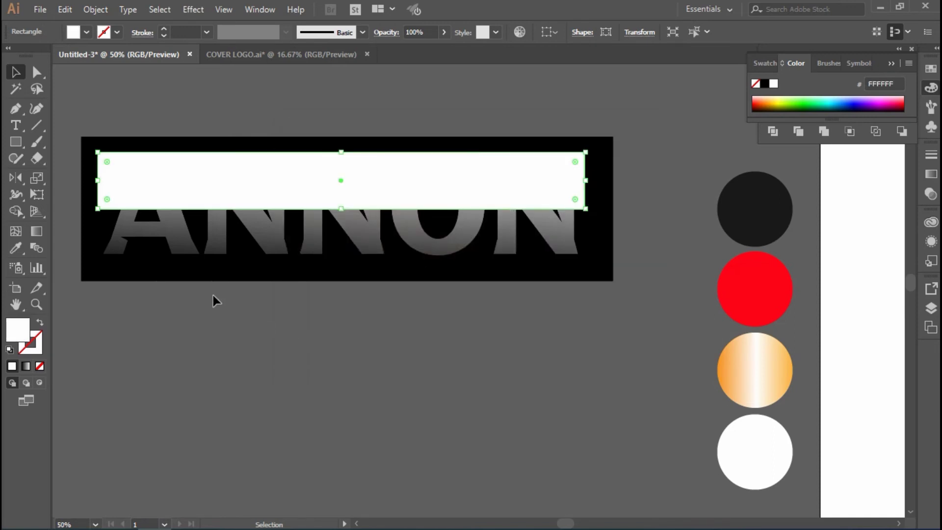
Set the top rectangle's fill to 1C1C1C, then to 0F0F0F
{"action": "double_click", "coordinate": [26, 337]}
{"action": "type", "text": "1C1C1C"}
{"action": "left_click", "coordinate": [617, 171]}
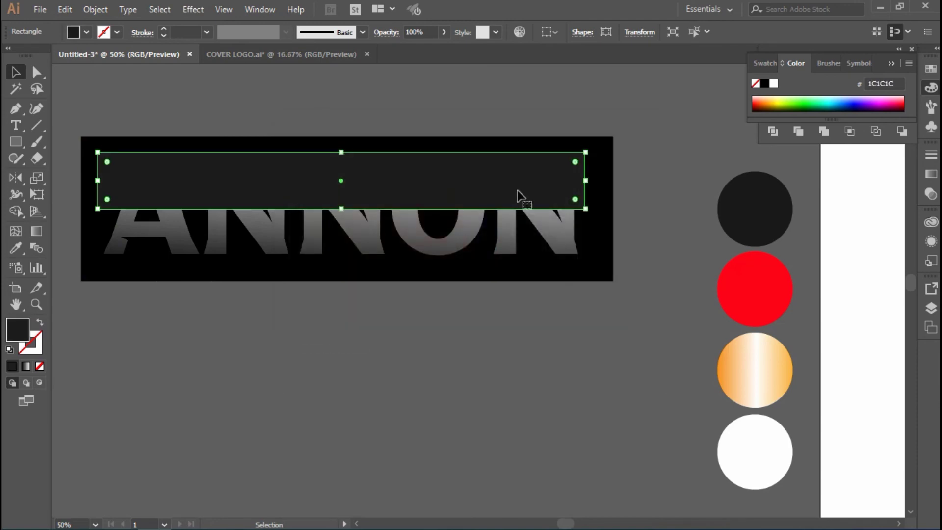
{"action": "double_click", "coordinate": [20, 326]}
{"action": "type", "text": "0F0F0F"}
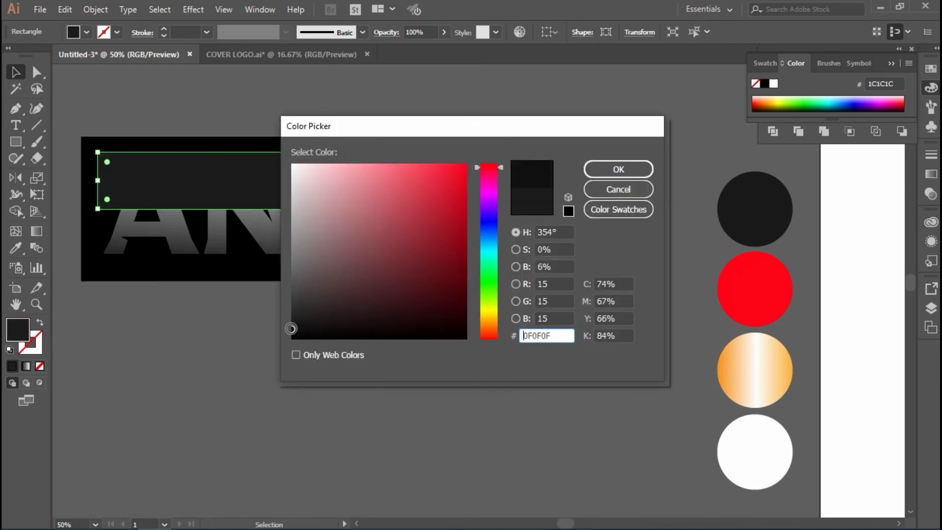
{"action": "left_click", "coordinate": [618, 169]}
Merge the ANNON letters' upper halves with the dark rectangle using Shape Builder
{"action": "left_click", "coordinate": [213, 231]}
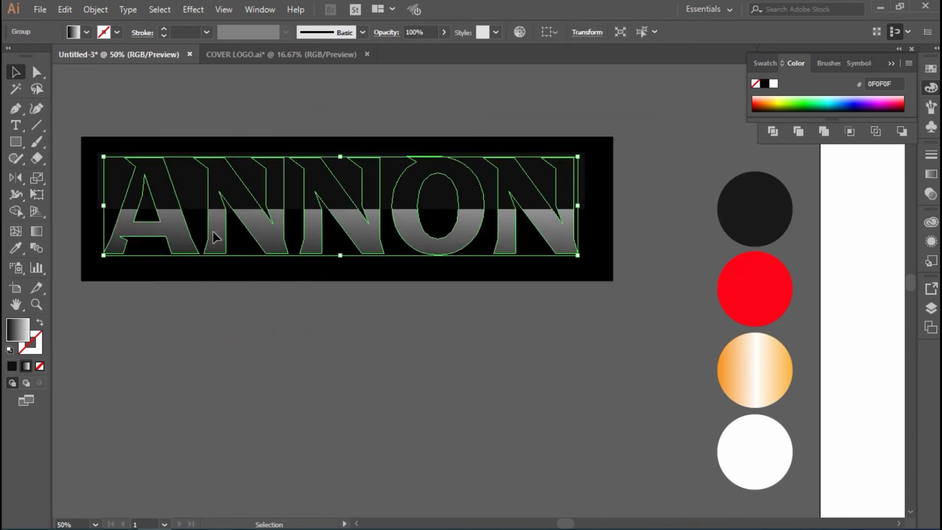
{"action": "left_click", "coordinate": [411, 241]}
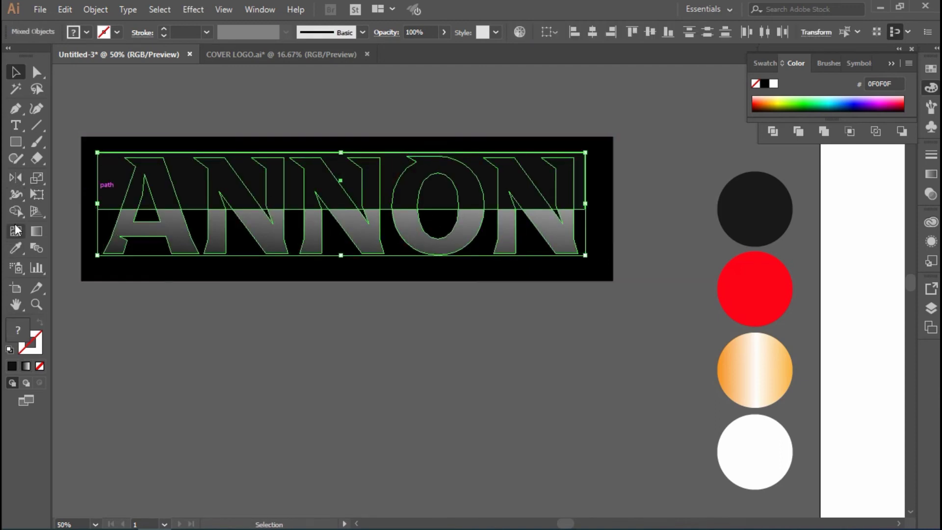
{"action": "left_click", "coordinate": [15, 211]}
{"action": "left_click_drag", "start_coordinate": [96, 196], "coordinate": [595, 206]}
{"action": "left_click", "coordinate": [7, 73]}
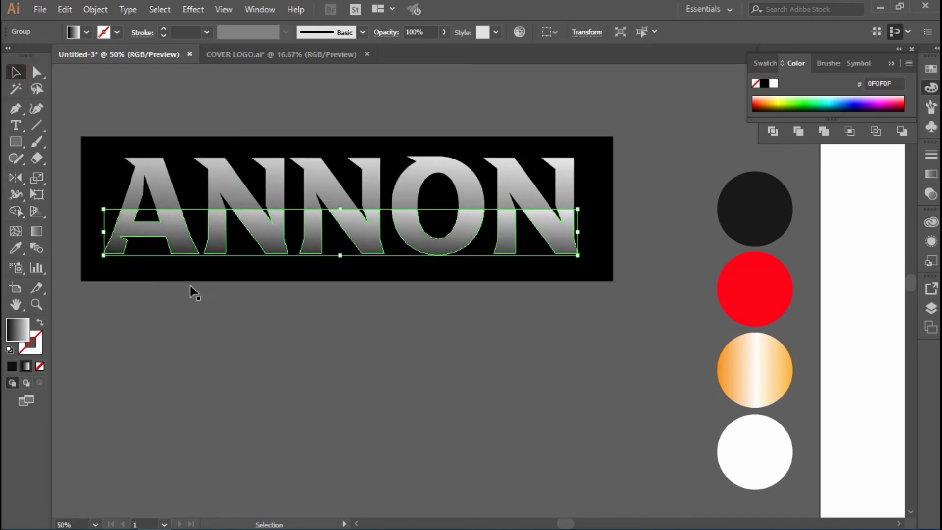
Reverse the lower-half letter gradient so it runs dark at top to white at bottom
{"action": "left_click", "coordinate": [191, 289]}
{"action": "left_click_drag", "start_coordinate": [174, 251], "coordinate": [174, 250]}
{"action": "left_click", "coordinate": [155, 184]}
{"action": "left_click", "coordinate": [177, 242]}
{"action": "left_click", "coordinate": [37, 231]}
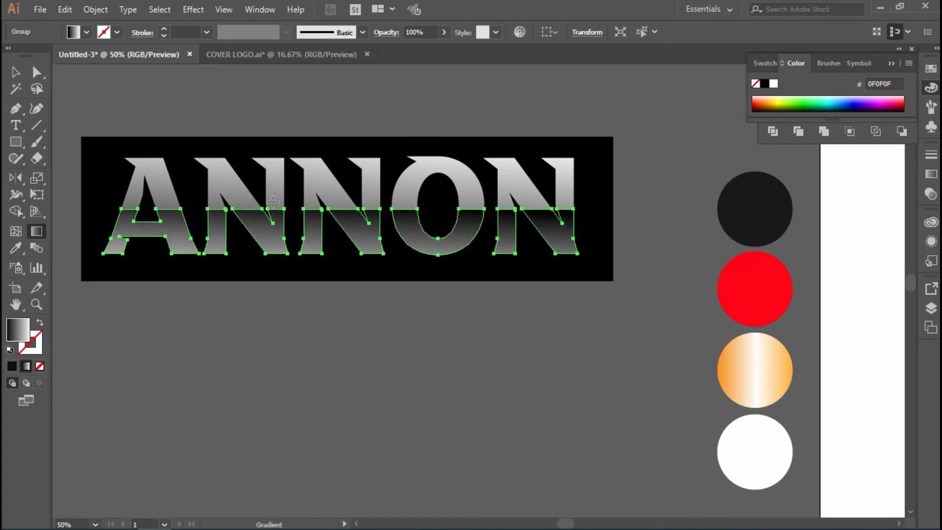
{"action": "left_click_drag", "start_coordinate": [273, 206], "coordinate": [277, 243]}
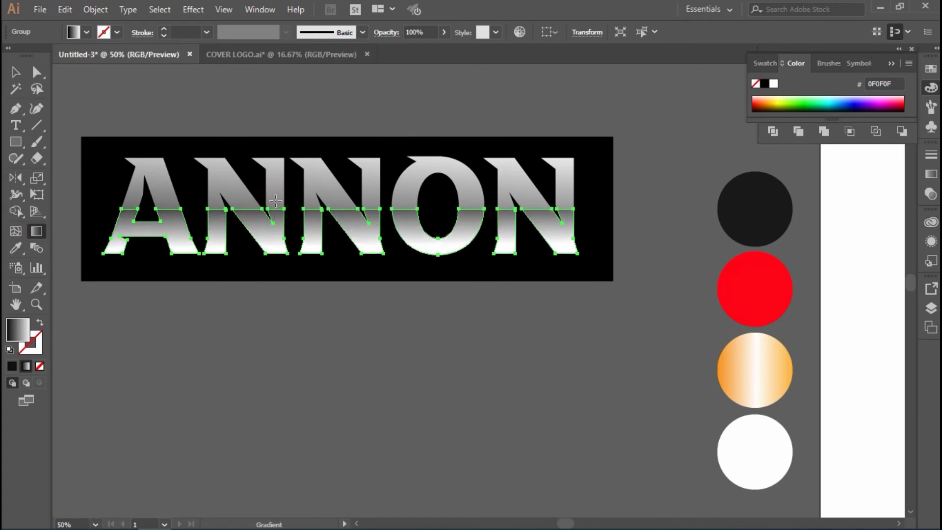
Fill the upper letter pieces with the near-black 0F0F0F swatch and check the result
{"action": "left_click", "coordinate": [15, 72]}
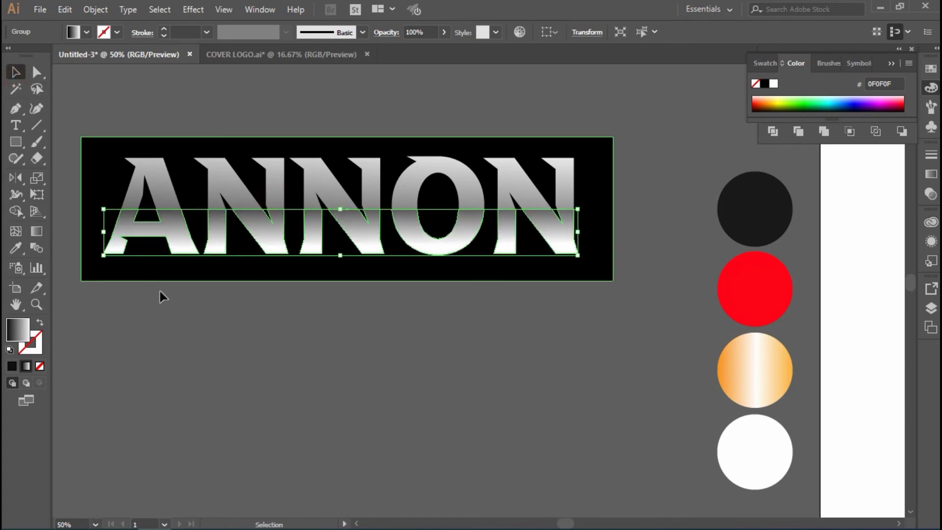
{"action": "left_click", "coordinate": [13, 366]}
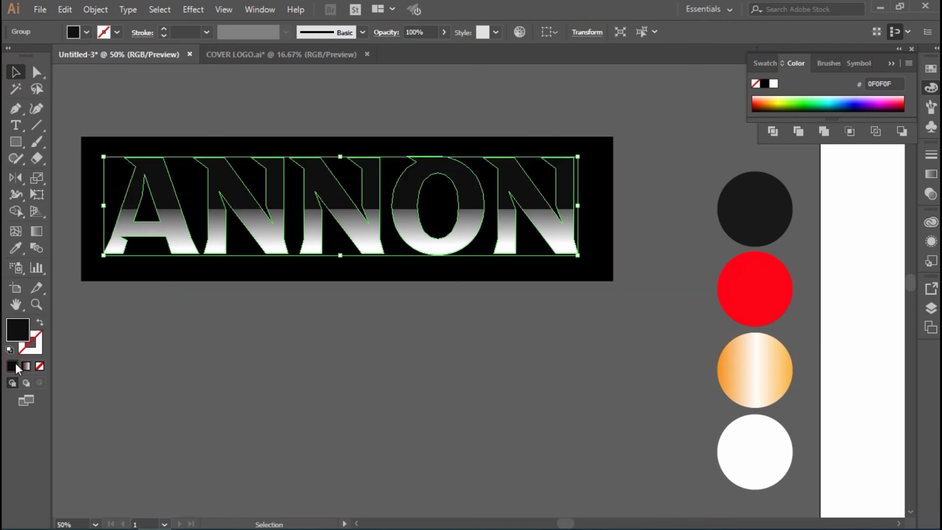
{"action": "left_click", "coordinate": [194, 314]}
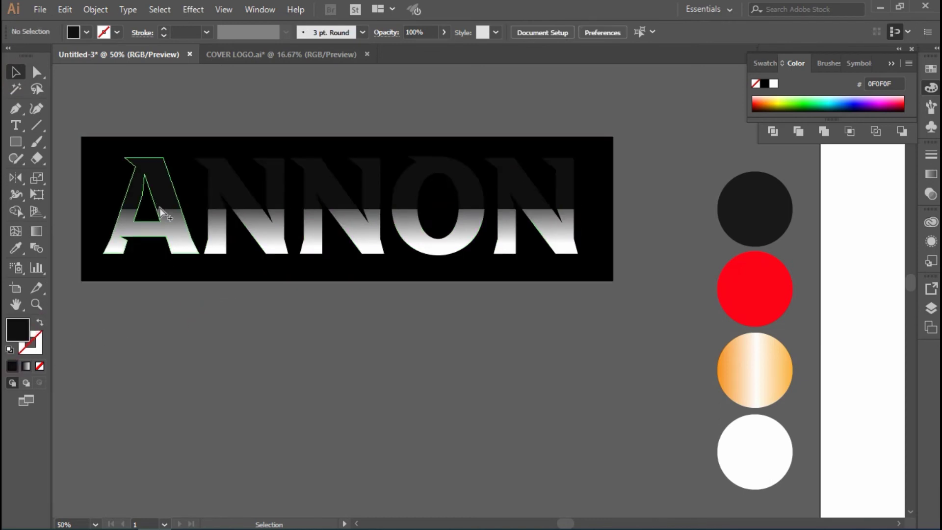
{"action": "scroll", "coordinate": [160, 208], "scroll_direction": "down", "scroll_amount": 1, "text": "alt"}
{"action": "scroll", "coordinate": [117, 196], "scroll_direction": "up", "scroll_amount": 1}
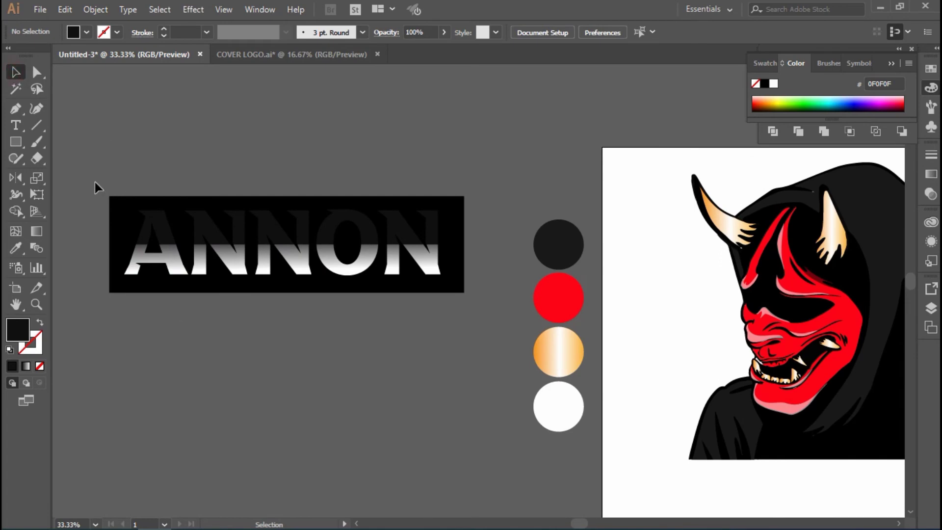
Shear the whole ANNON banner by 20° in the Transform panel
{"action": "left_click", "coordinate": [445, 286]}
{"action": "left_click", "coordinate": [815, 32]}
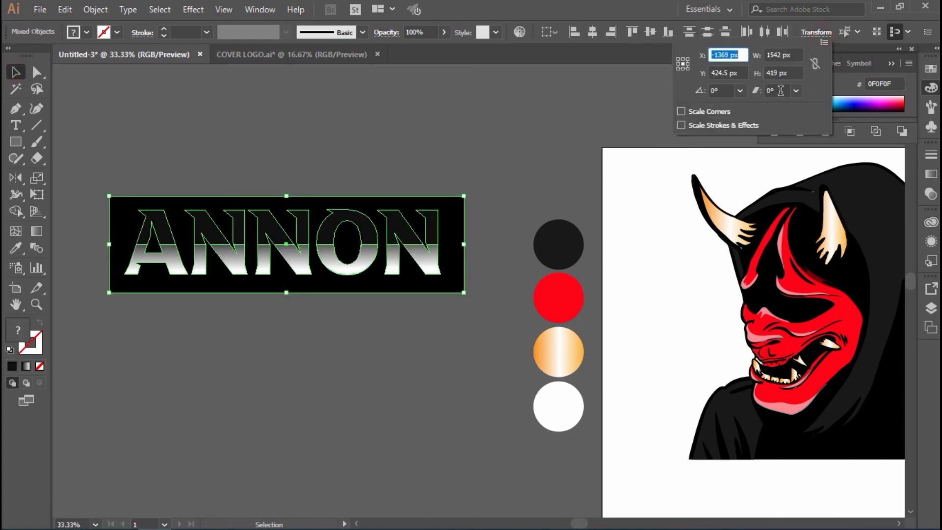
{"action": "left_click", "coordinate": [796, 90]}
{"action": "left_click", "coordinate": [812, 211]}
{"action": "scroll", "coordinate": [308, 152], "scroll_direction": "down", "scroll_amount": 1, "text": "alt"}
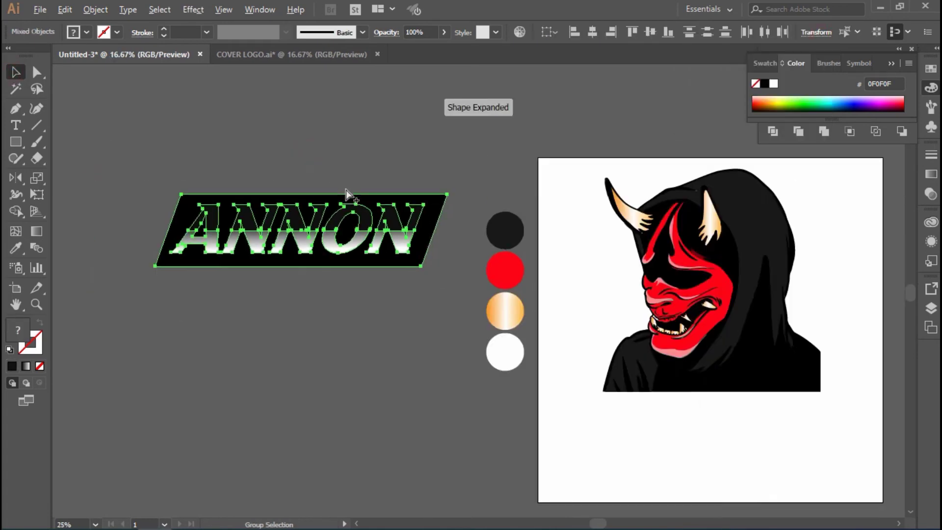
{"action": "key", "text": "ctrl+shift+a"}
{"action": "scroll", "coordinate": [330, 198], "scroll_direction": "down", "scroll_amount": 1, "text": "alt"}
{"action": "scroll", "coordinate": [270, 202], "scroll_direction": "up", "scroll_amount": 1, "text": "alt"}
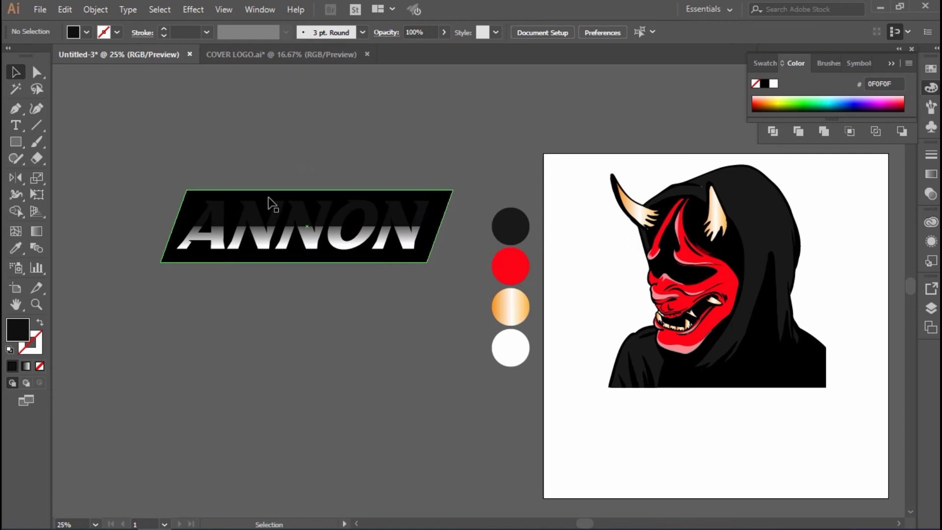
Inset the black banner backing with a -20 px offset path and gradient-fill the outer shape
{"action": "right_click", "coordinate": [157, 252]}
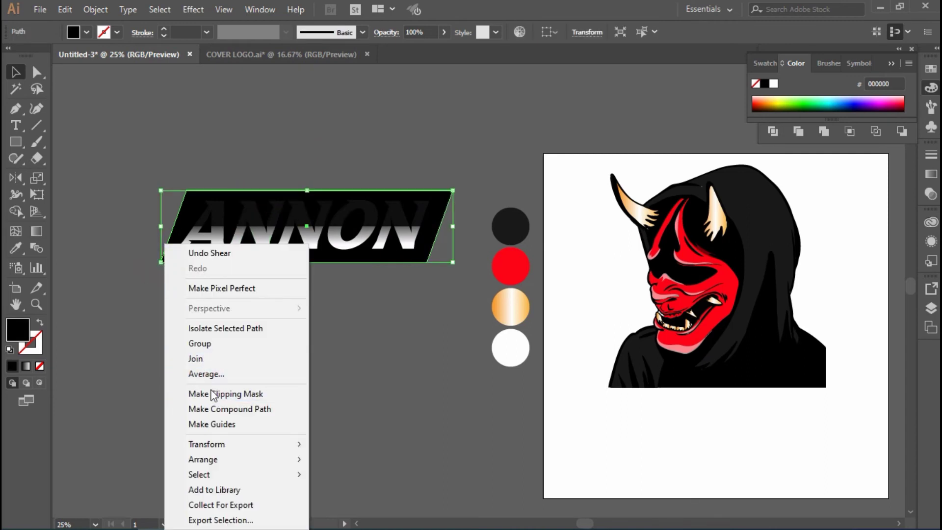
{"action": "left_click", "coordinate": [95, 9]}
{"action": "mouse_move", "coordinate": [174, 318]}
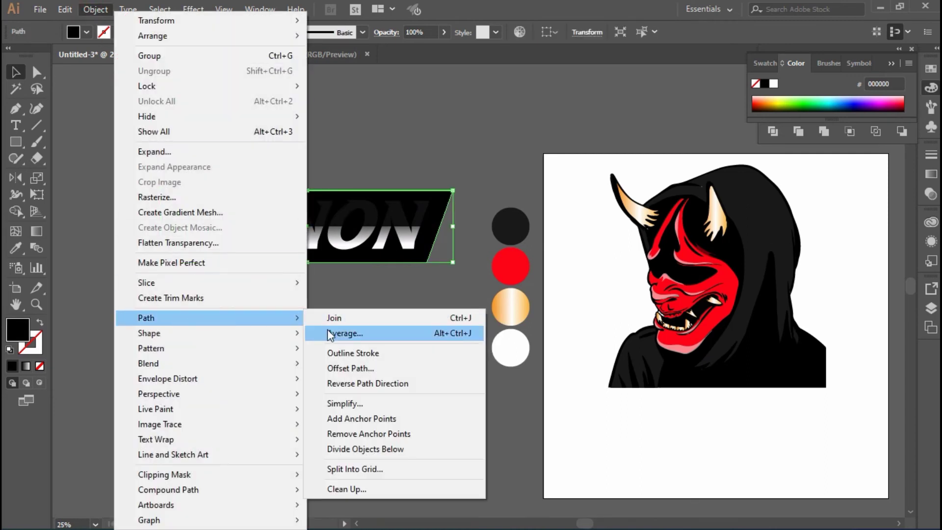
{"action": "left_click", "coordinate": [334, 330]}
{"action": "left_click", "coordinate": [415, 194]}
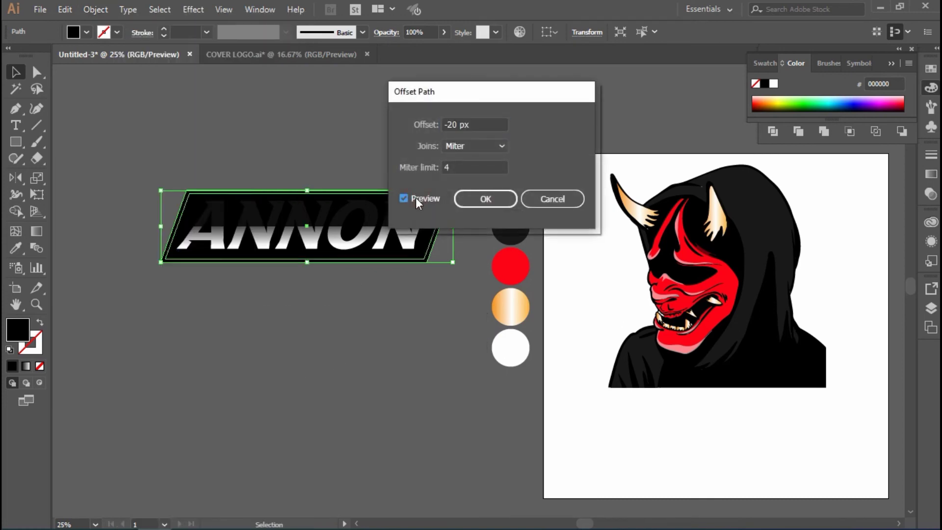
{"action": "left_click", "coordinate": [485, 199]}
{"action": "left_click", "coordinate": [340, 315]}
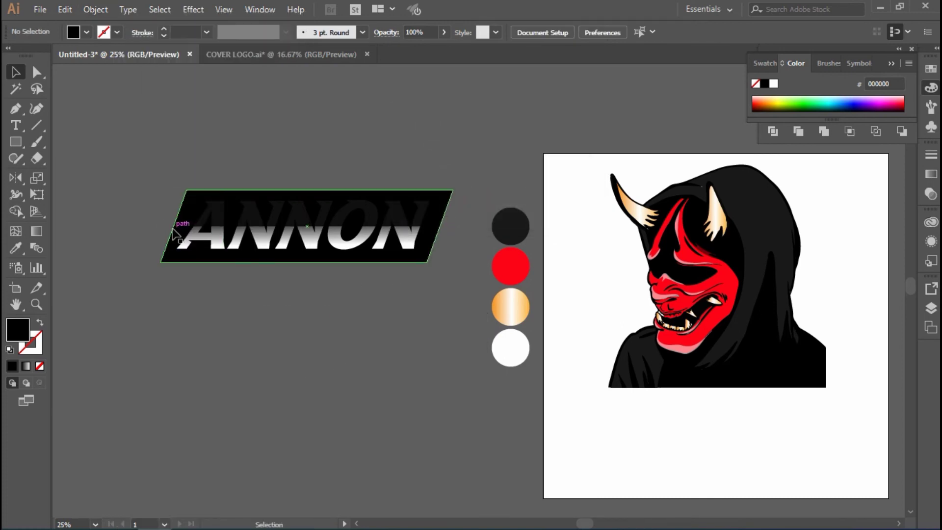
{"action": "left_click", "coordinate": [166, 259]}
{"action": "key", "text": "."}
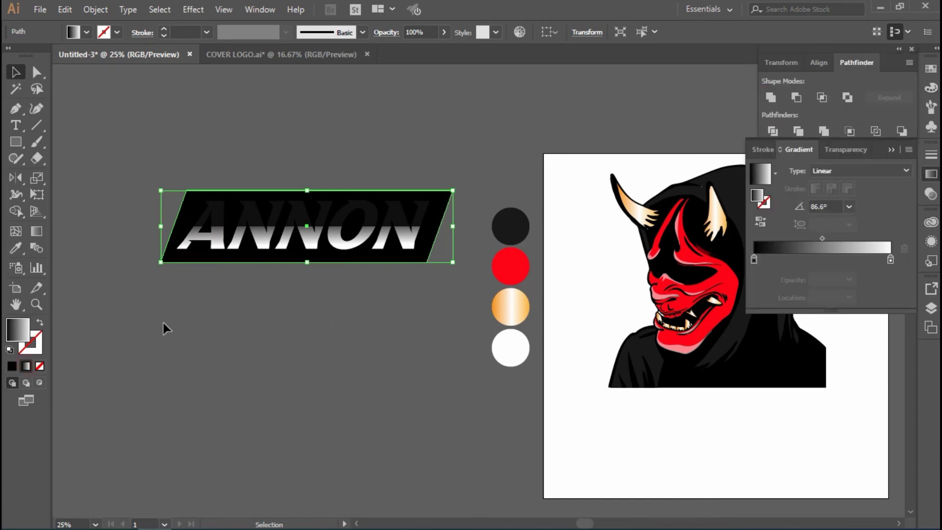
Move the whole ANNON logo onto the artboard below the hooded demon
{"action": "left_click_drag", "start_coordinate": [129, 153], "coordinate": [399, 289]}
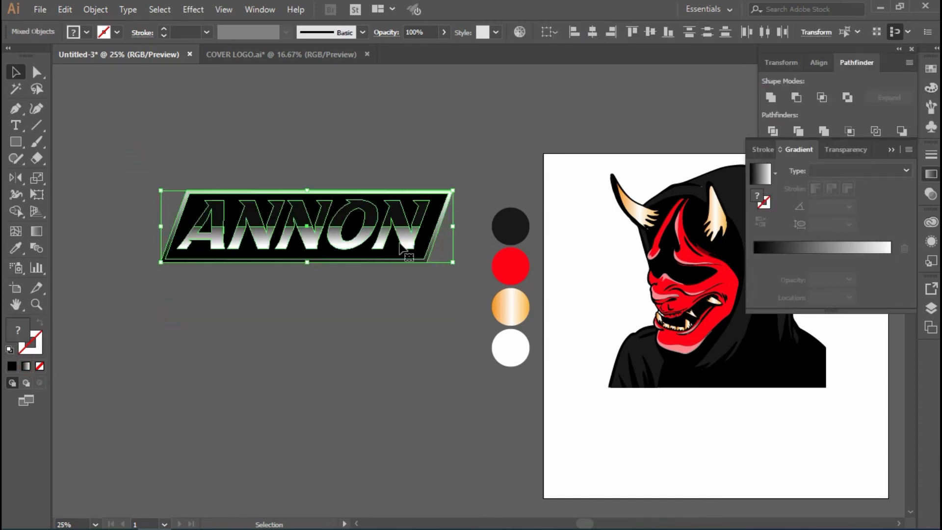
{"action": "right_click", "coordinate": [385, 237]}
{"action": "left_click", "coordinate": [346, 296]}
{"action": "scroll", "coordinate": [338, 299], "scroll_direction": "right", "scroll_amount": 2}
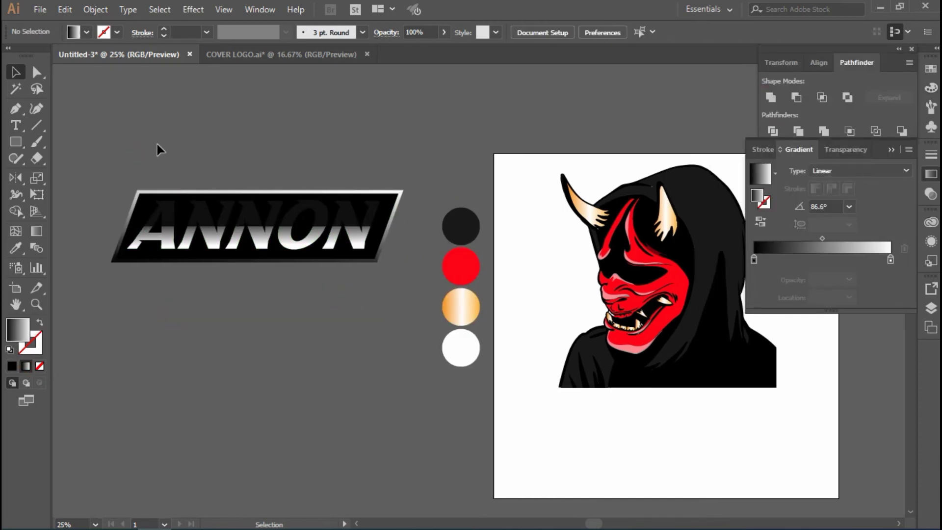
{"action": "left_click_drag", "start_coordinate": [363, 278], "coordinate": [363, 272]}
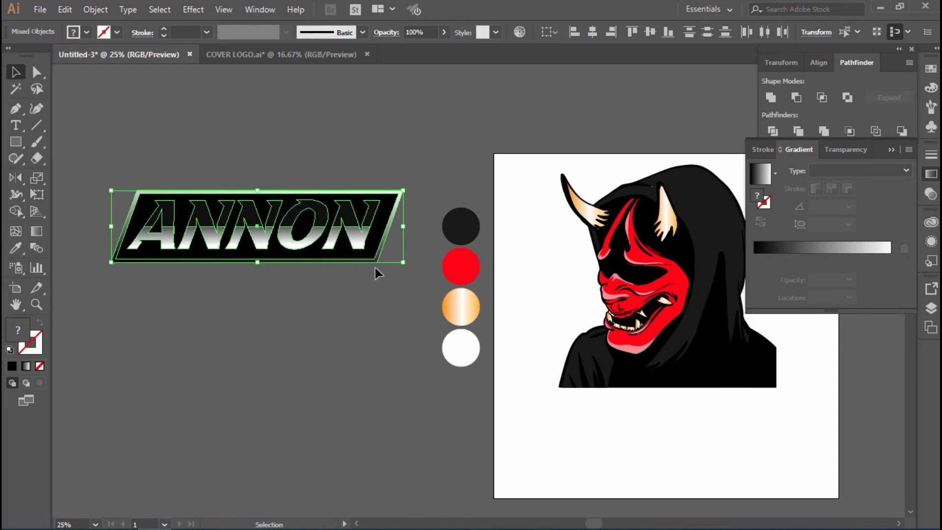
{"action": "left_click_drag", "start_coordinate": [335, 228], "coordinate": [754, 396]}
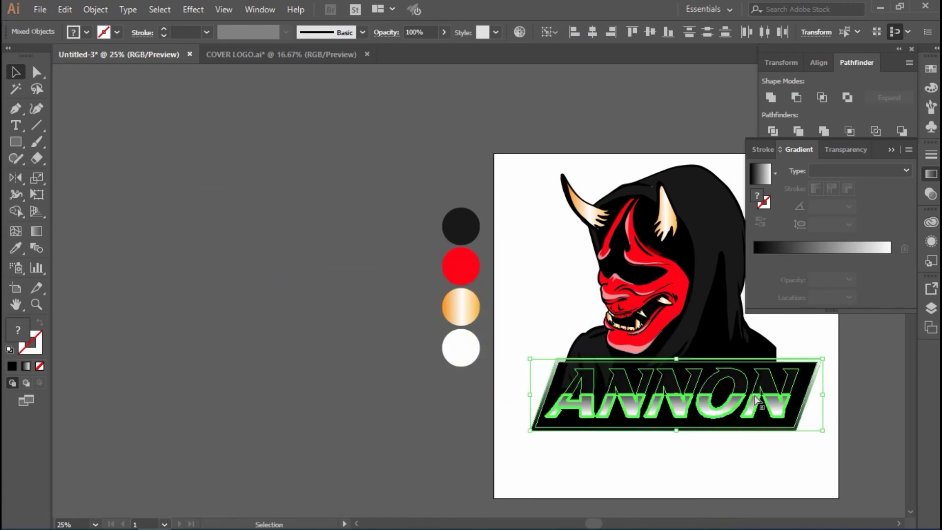
Group all parts of the ANNON logo, undoing an accidental move
{"action": "key", "text": "ctrl+equal"}
{"action": "key", "text": "ctrl+equal"}
{"action": "left_click", "coordinate": [685, 322]}
{"action": "key", "text": "ctrl+minus"}
{"action": "left_click", "coordinate": [652, 346]}
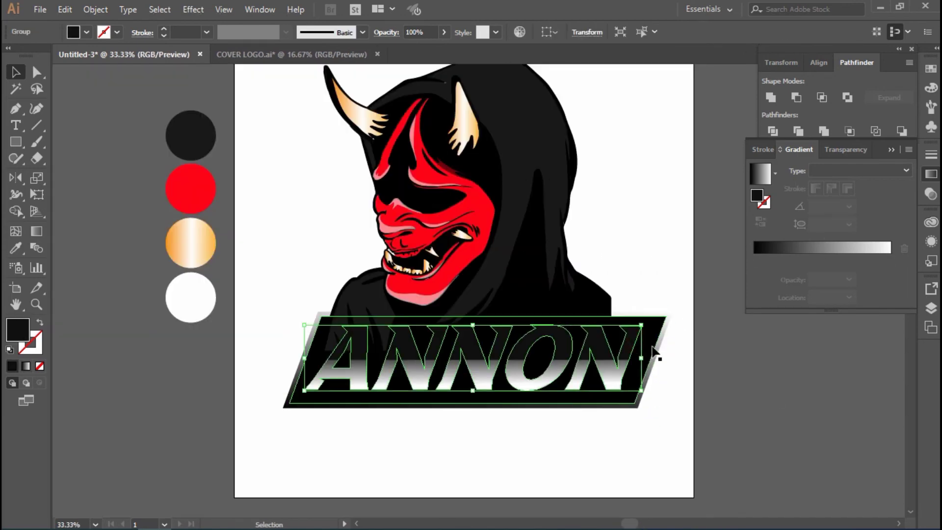
{"action": "right_click", "coordinate": [657, 345]}
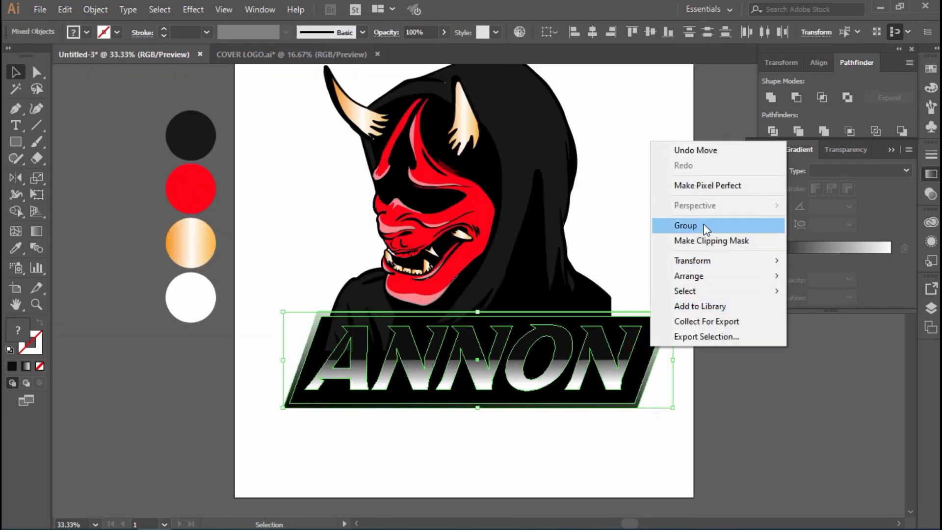
{"action": "left_click", "coordinate": [685, 225]}
{"action": "left_click_drag", "start_coordinate": [620, 399], "coordinate": [694, 448]}
{"action": "key", "text": "ctrl+z"}
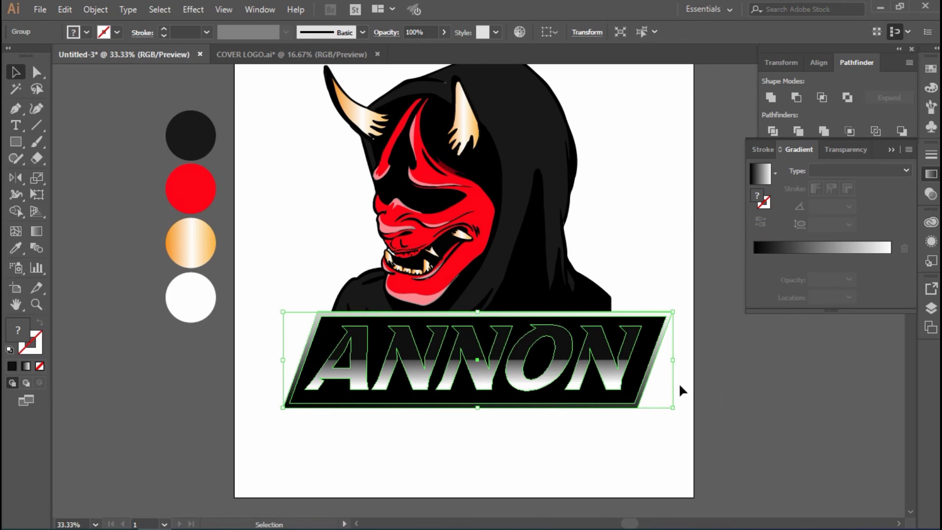
Regroup the logo pieces, nudge the logo left and tilt the banner counter-clockwise
{"action": "right_click", "coordinate": [478, 377]}
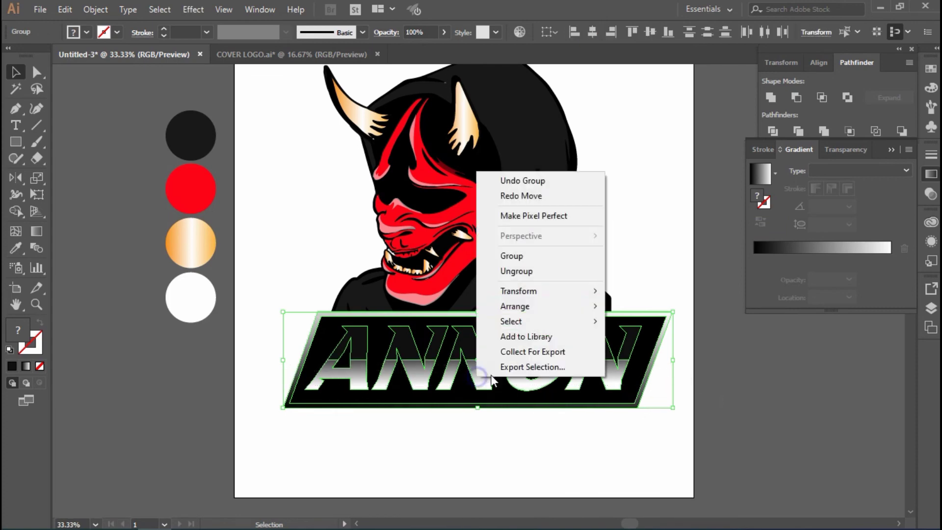
{"action": "left_click", "coordinate": [511, 256]}
{"action": "left_click", "coordinate": [638, 428]}
{"action": "left_click_drag", "start_coordinate": [552, 316], "coordinate": [536, 319]}
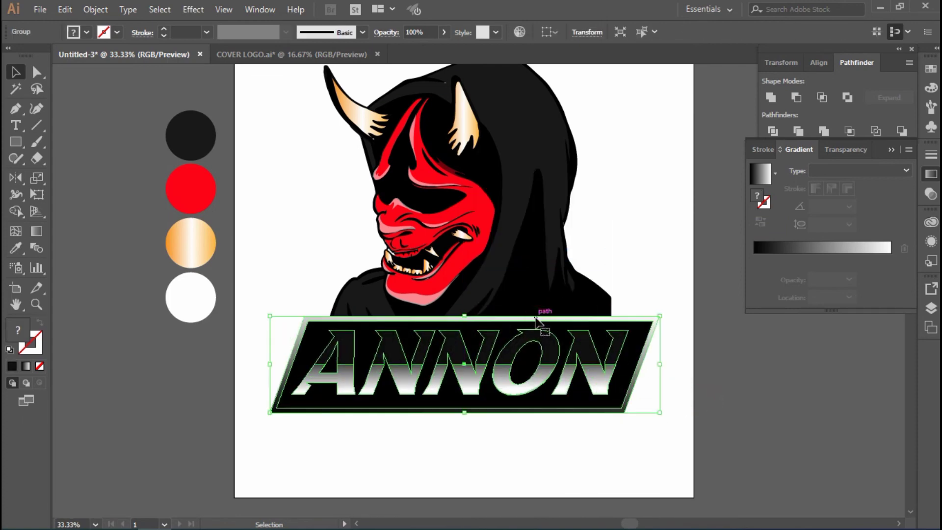
{"action": "left_click_drag", "start_coordinate": [666, 320], "coordinate": [657, 289]}
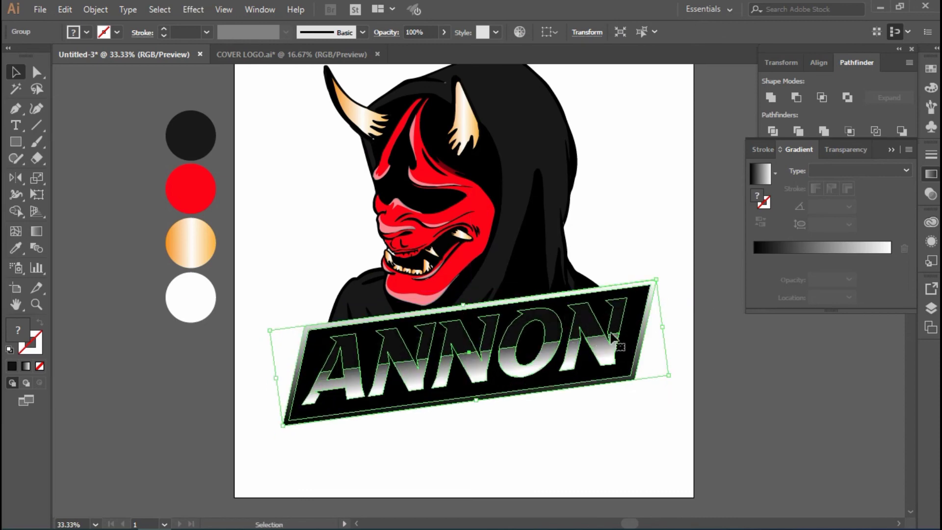
{"action": "left_click", "coordinate": [626, 413]}
Shift the banner slightly left, then rotate and enlarge it a little
{"action": "scroll", "coordinate": [711, 399], "scroll_direction": "left", "scroll_amount": 1}
{"action": "left_click", "coordinate": [573, 314]}
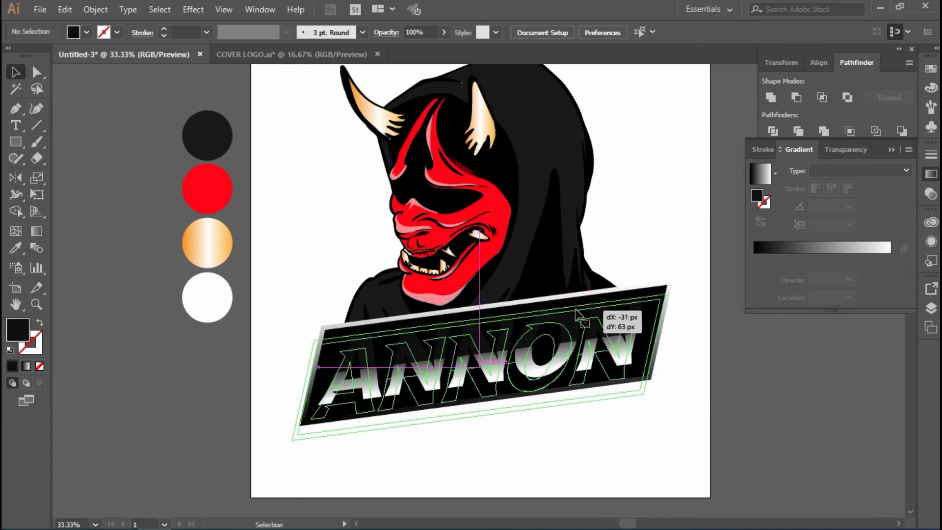
{"action": "left_click_drag", "start_coordinate": [574, 313], "coordinate": [568, 316]}
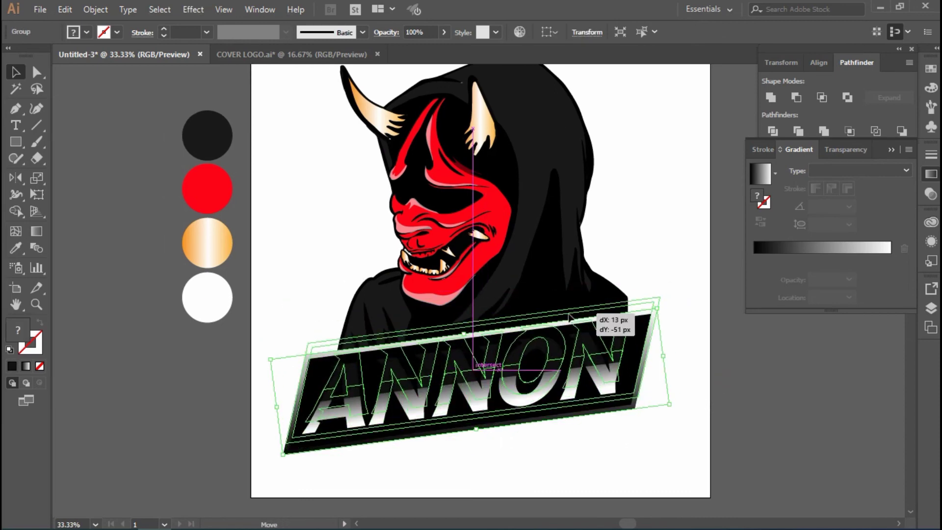
{"action": "left_click_drag", "start_coordinate": [671, 300], "coordinate": [664, 295]}
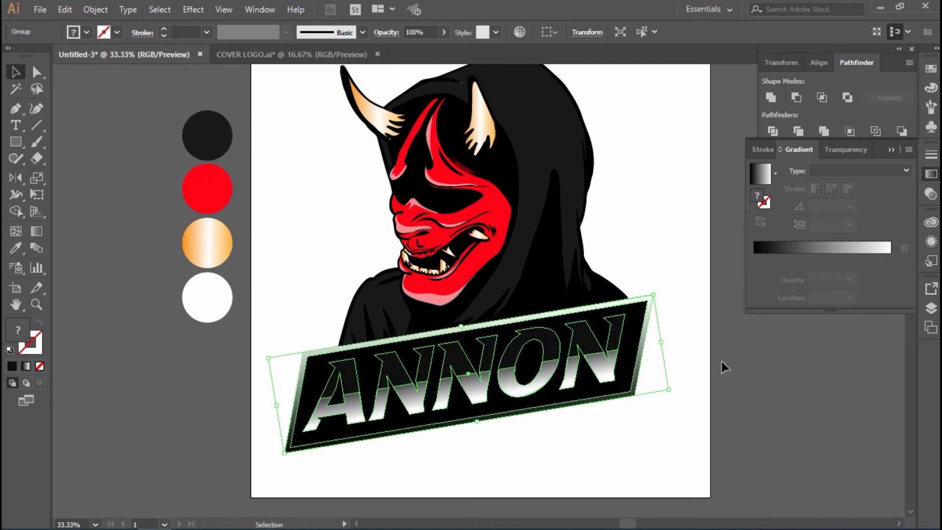
{"action": "left_click", "coordinate": [627, 411]}
{"action": "scroll", "coordinate": [626, 411], "scroll_direction": "down", "scroll_amount": 2}
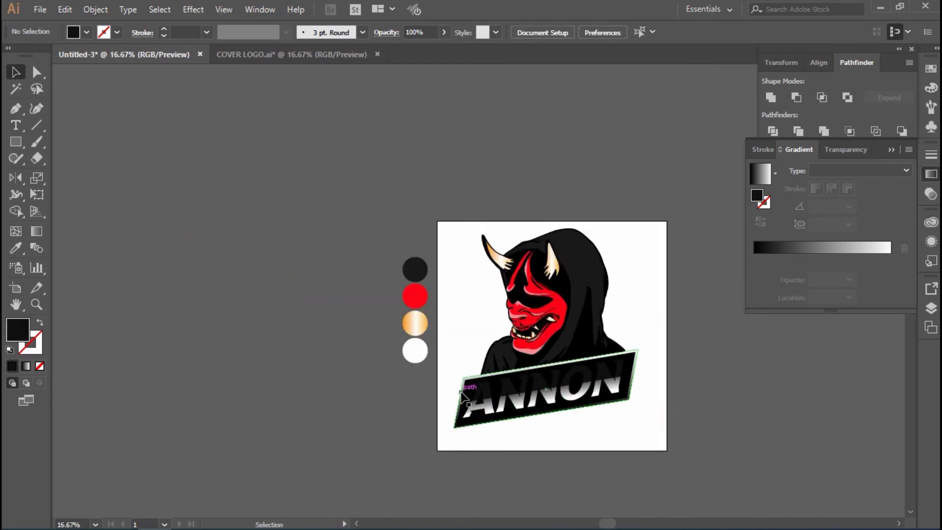
Ungroup the ANNON banner pieces
{"action": "left_click", "coordinate": [510, 369]}
{"action": "scroll", "coordinate": [651, 418], "scroll_direction": "up", "scroll_amount": 2}
{"action": "right_click", "coordinate": [417, 395]}
{"action": "left_click", "coordinate": [599, 427]}
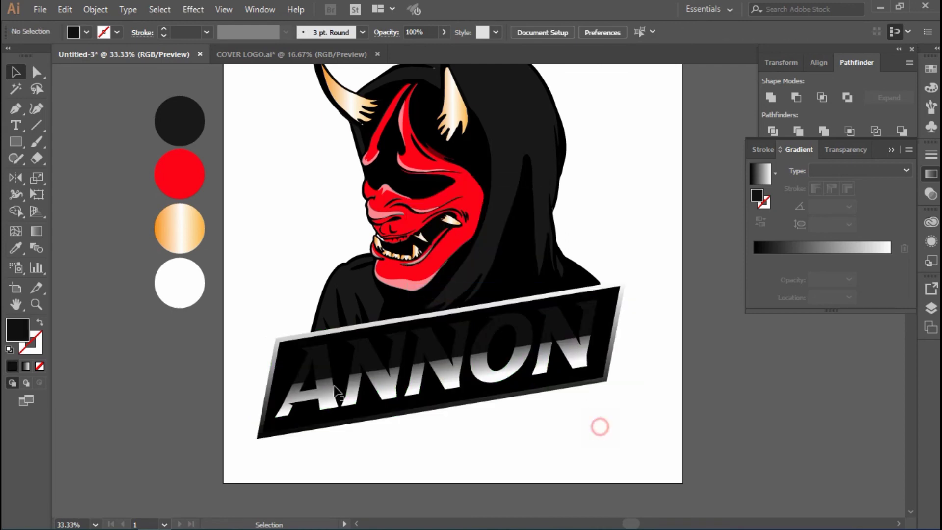
{"action": "left_click", "coordinate": [278, 390]}
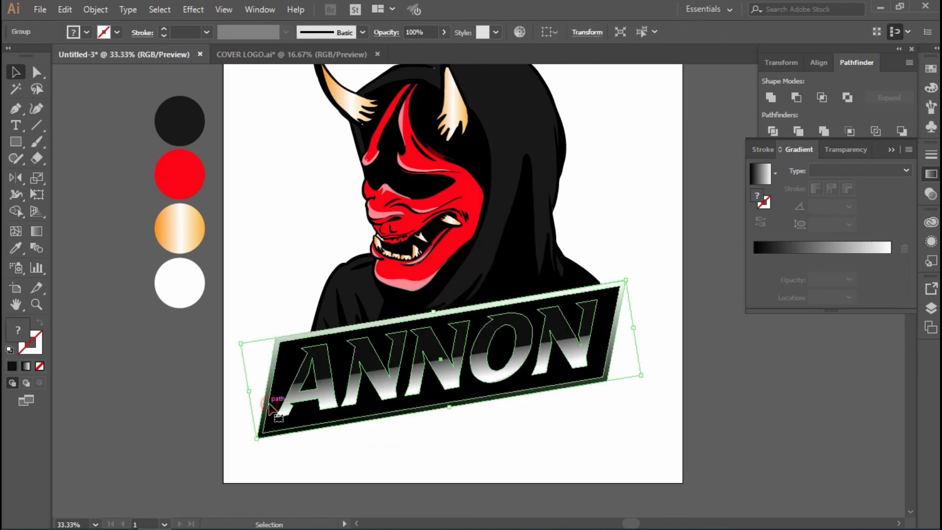
{"action": "right_click", "coordinate": [267, 414]}
{"action": "left_click", "coordinate": [339, 299]}
{"action": "left_click", "coordinate": [264, 377]}
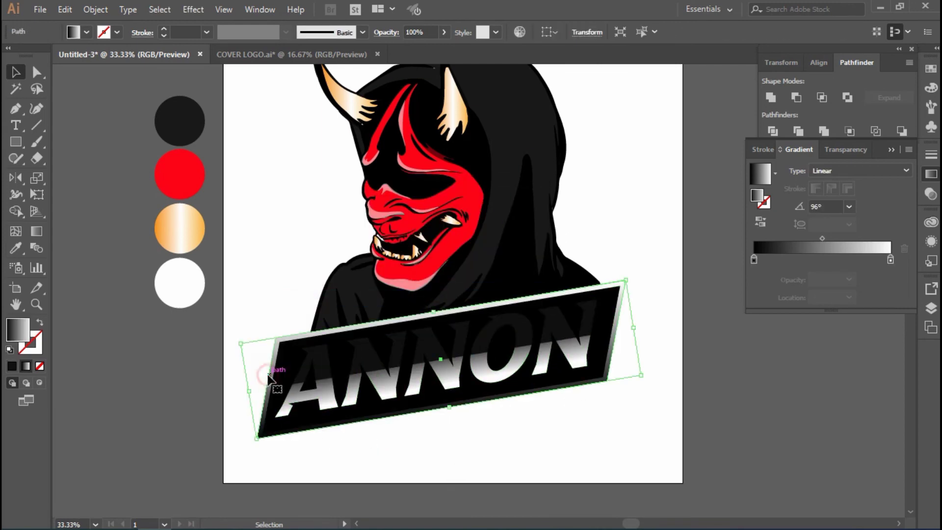
Redraw the banner's silver gradient at a slight tilt of about -94.1°
{"action": "left_click", "coordinate": [36, 232]}
{"action": "left_click_drag", "start_coordinate": [441, 265], "coordinate": [441, 411]}
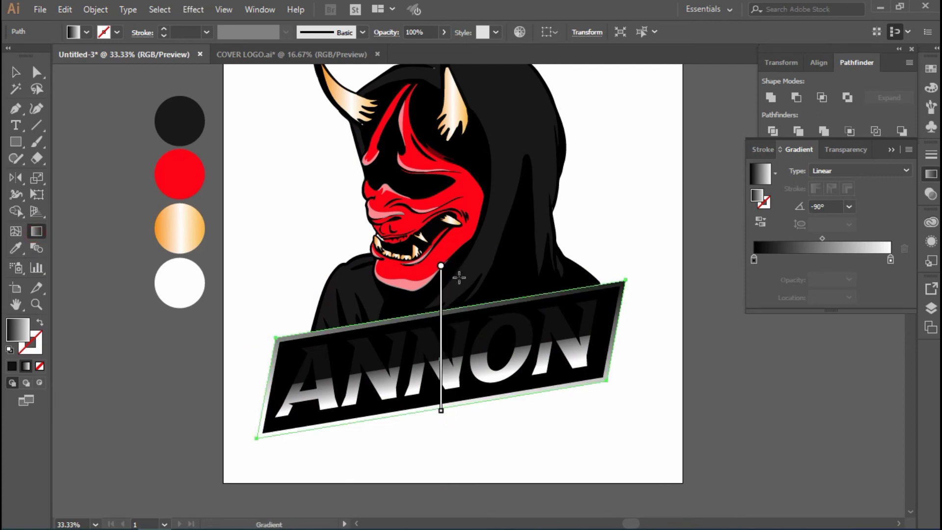
{"action": "left_click_drag", "start_coordinate": [453, 277], "coordinate": [436, 425]}
{"action": "key", "text": "v"}
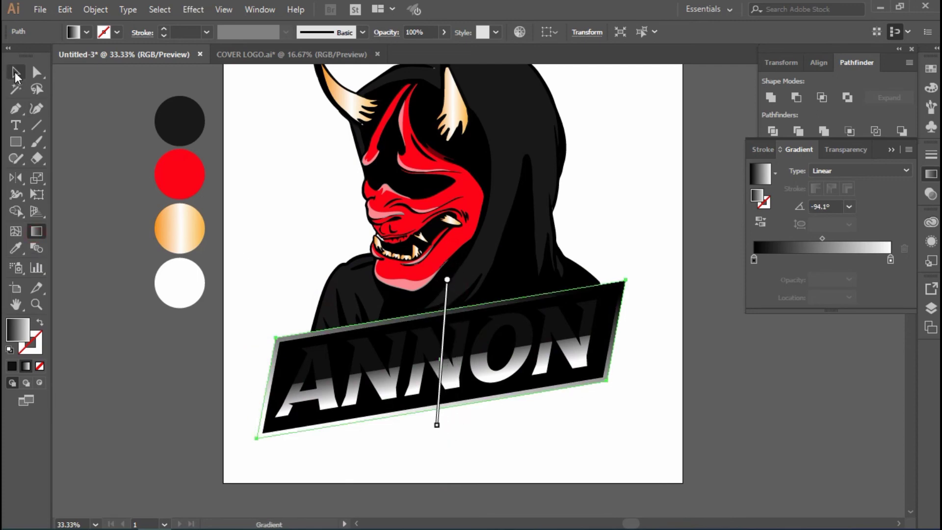
{"action": "left_click", "coordinate": [177, 382]}
{"action": "key", "text": "ctrl+minus"}
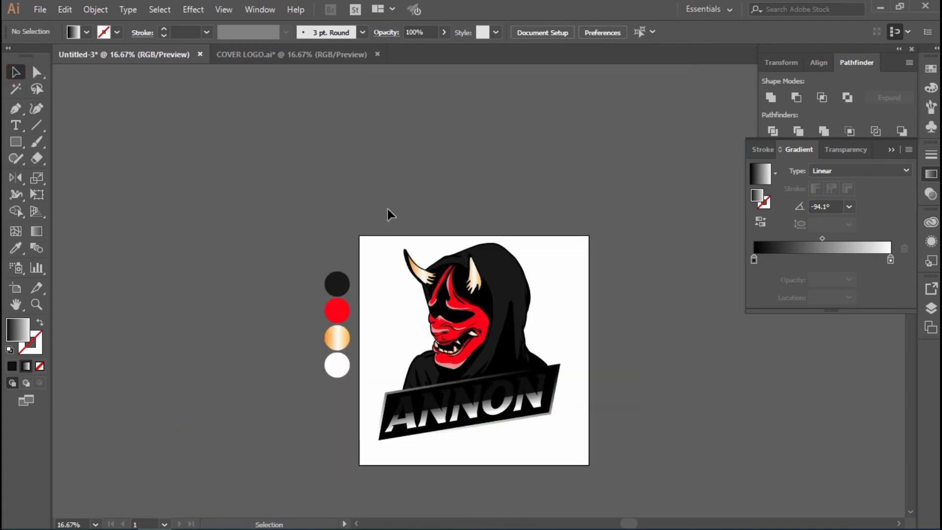
Group all the logo artwork and scale the group down slightly
{"action": "left_click_drag", "start_coordinate": [388, 214], "coordinate": [599, 452]}
{"action": "key", "text": "ctrl+plus"}
{"action": "right_click", "coordinate": [475, 338]}
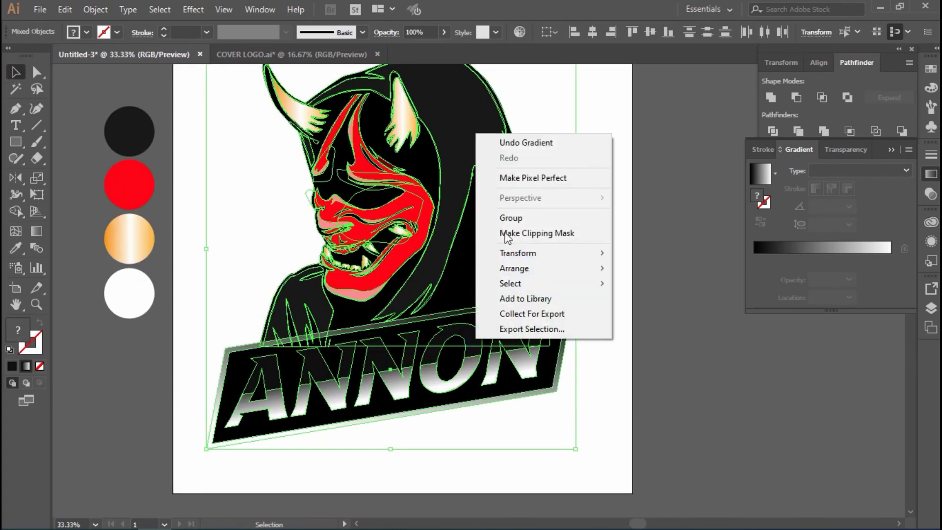
{"action": "left_click", "coordinate": [507, 218]}
{"action": "left_click", "coordinate": [625, 440]}
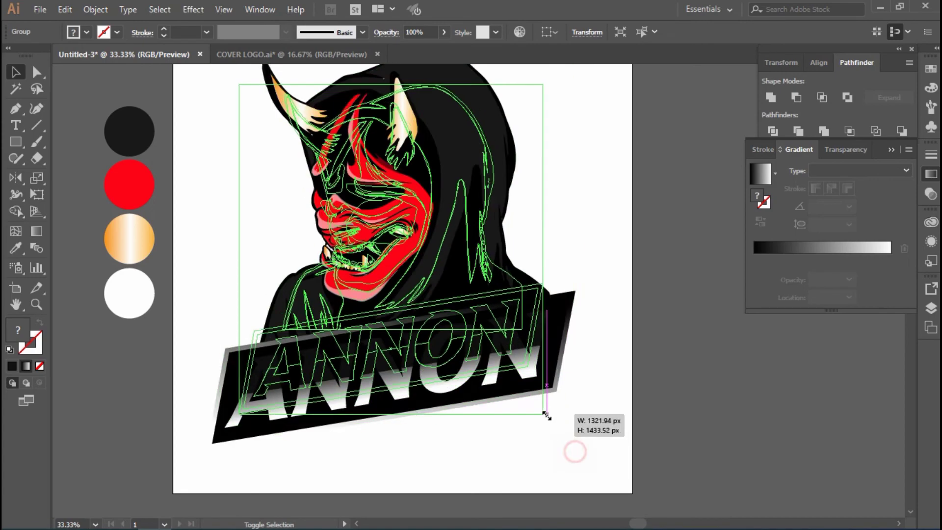
{"action": "left_click_drag", "start_coordinate": [575, 448], "coordinate": [554, 417]}
{"action": "left_click_drag", "start_coordinate": [437, 178], "coordinate": [605, 231]}
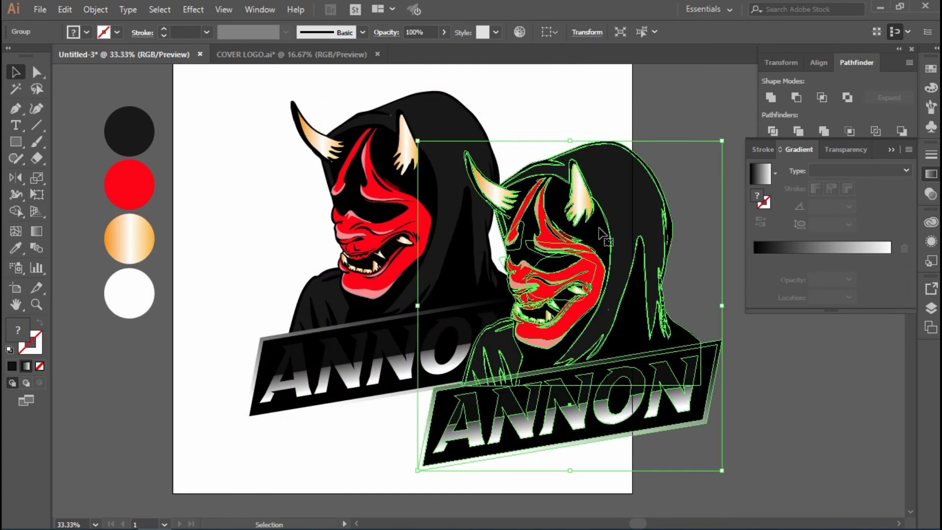
{"action": "key", "text": "ctrl+z"}
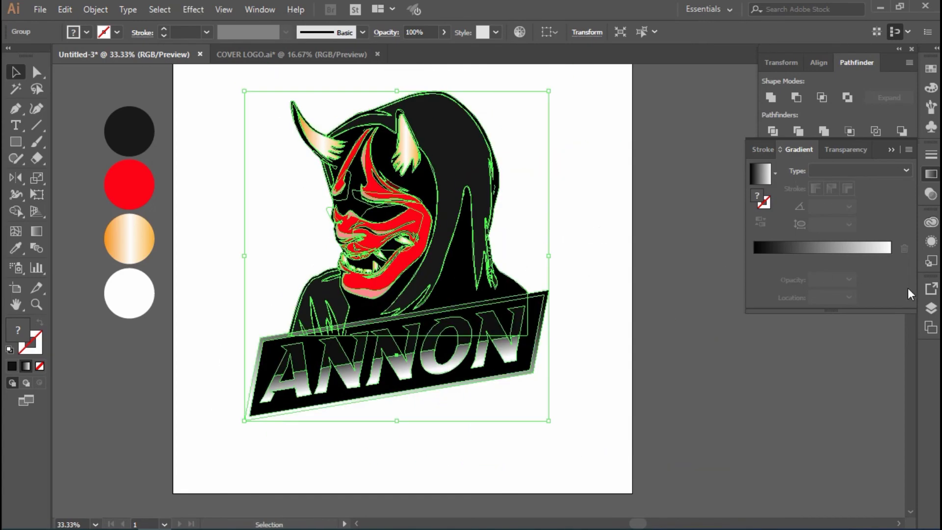
Target the copy group in Layer 3 and Unite it into one silhouette
{"action": "left_click", "coordinate": [932, 306]}
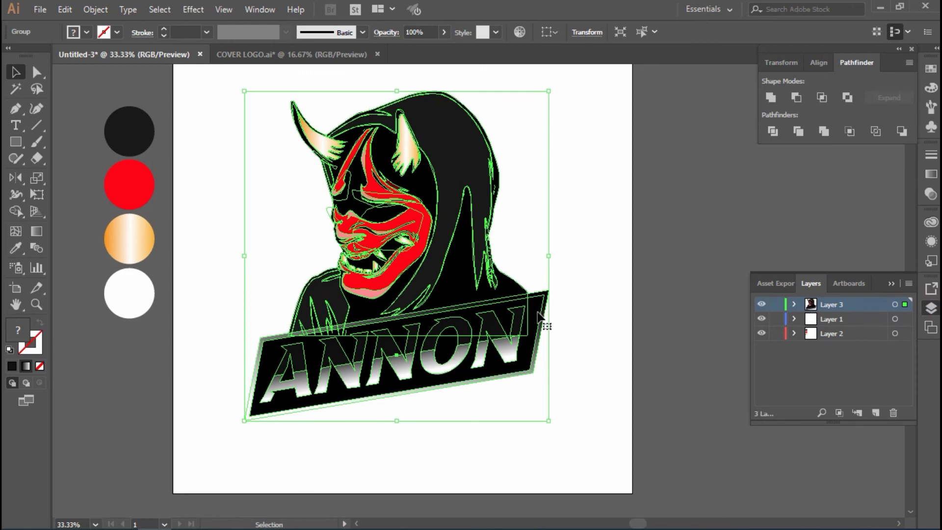
{"action": "key", "text": "ctrl"}
{"action": "key", "text": "ctrl"}
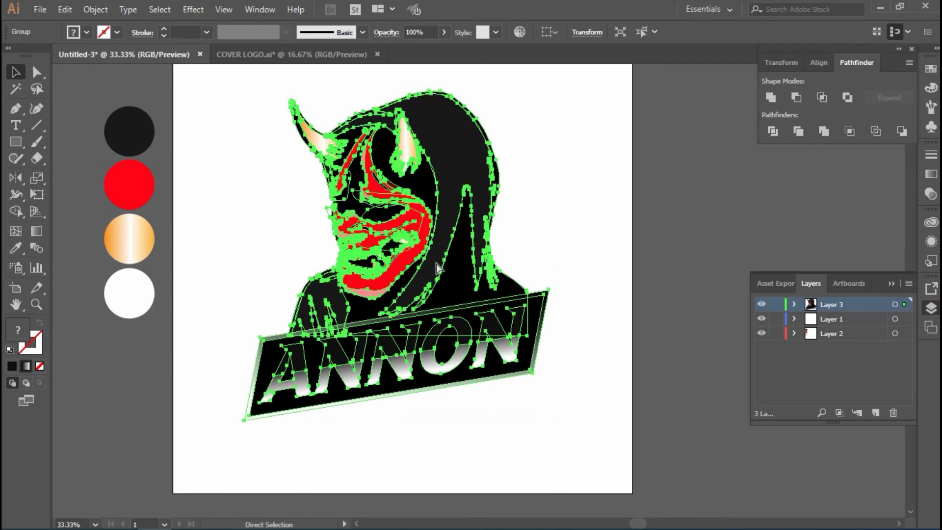
{"action": "left_click", "coordinate": [795, 305]}
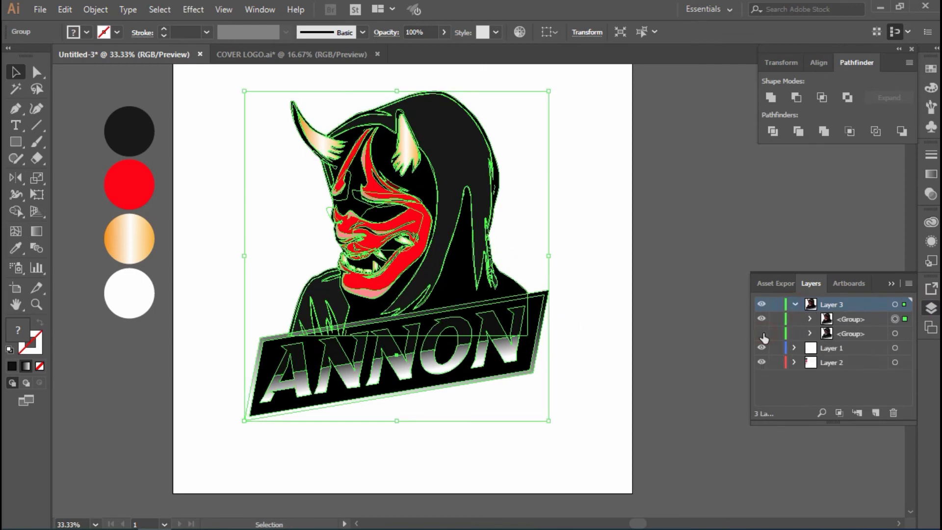
{"action": "left_click", "coordinate": [844, 333]}
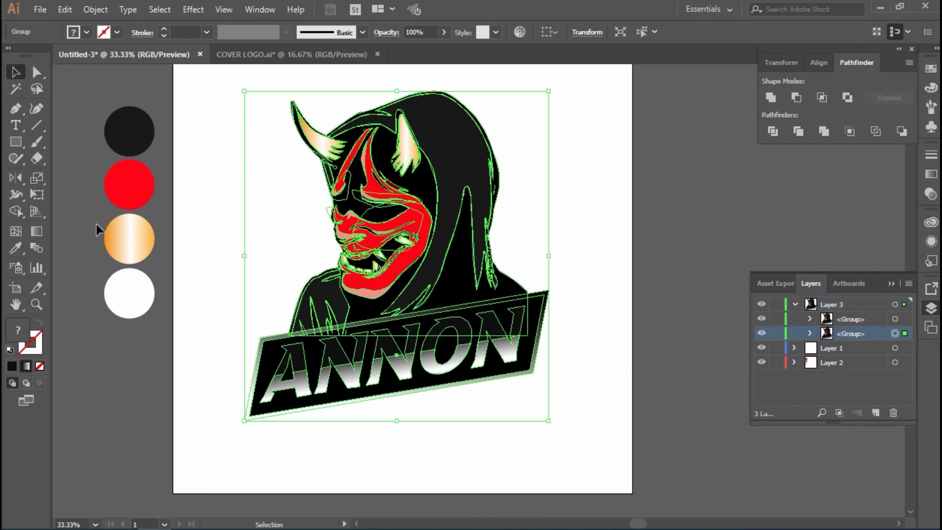
{"action": "left_click", "coordinate": [769, 98]}
Move the artwork aside to inspect the merged grey silhouette, undoing each move
{"action": "left_click_drag", "start_coordinate": [427, 221], "coordinate": [579, 248]}
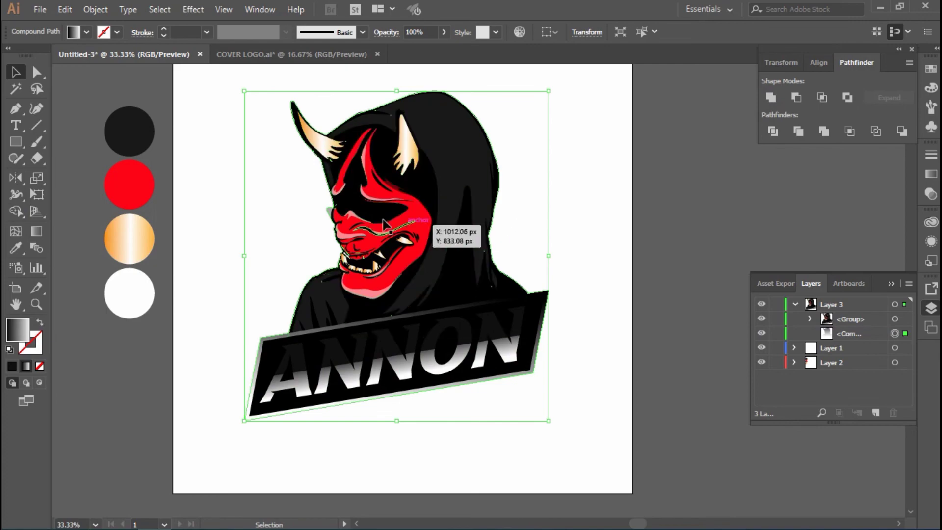
{"action": "key", "text": "ctrl+z"}
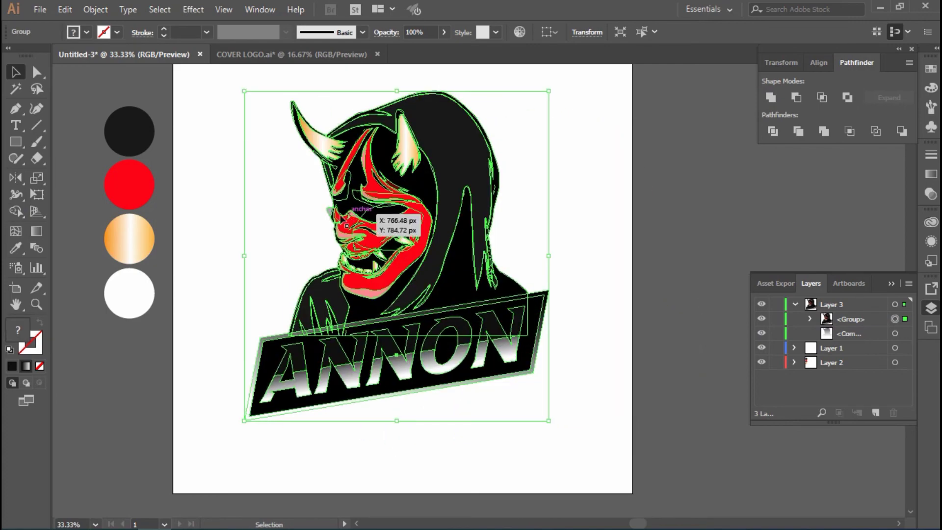
{"action": "scroll", "coordinate": [344, 245], "scroll_direction": "up", "scroll_amount": 3}
{"action": "left_click_drag", "start_coordinate": [341, 255], "coordinate": [439, 273]}
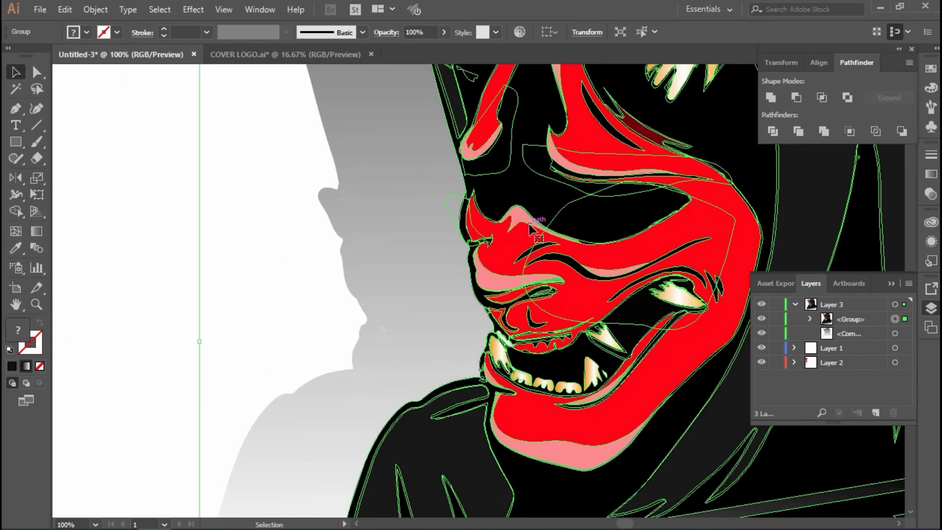
{"action": "key", "text": "ctrl+z"}
{"action": "scroll", "coordinate": [425, 229], "scroll_direction": "down", "scroll_amount": 2}
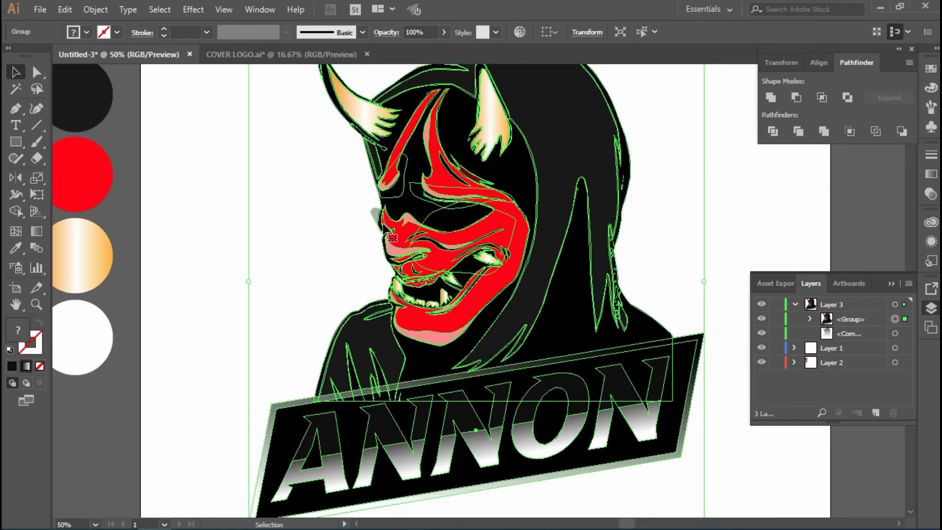
{"action": "left_click_drag", "start_coordinate": [390, 235], "coordinate": [456, 228]}
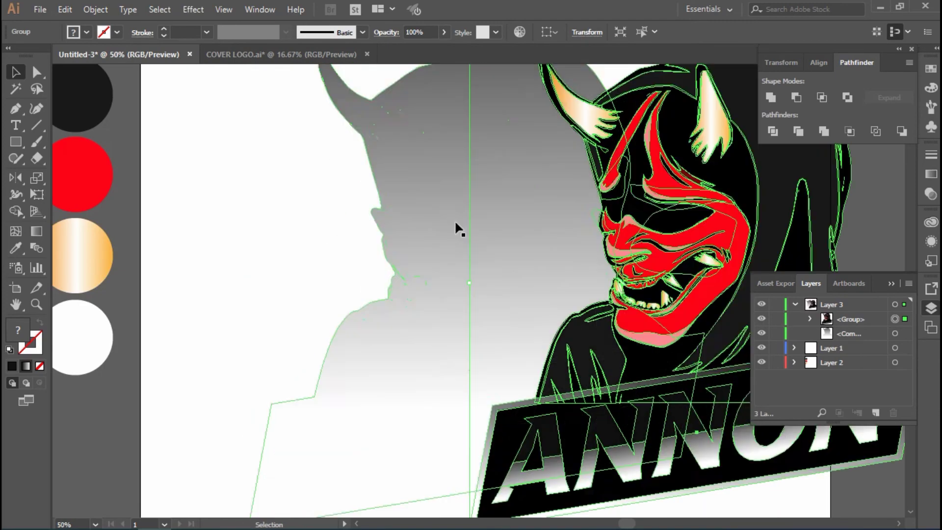
{"action": "key", "text": "ctrl+z"}
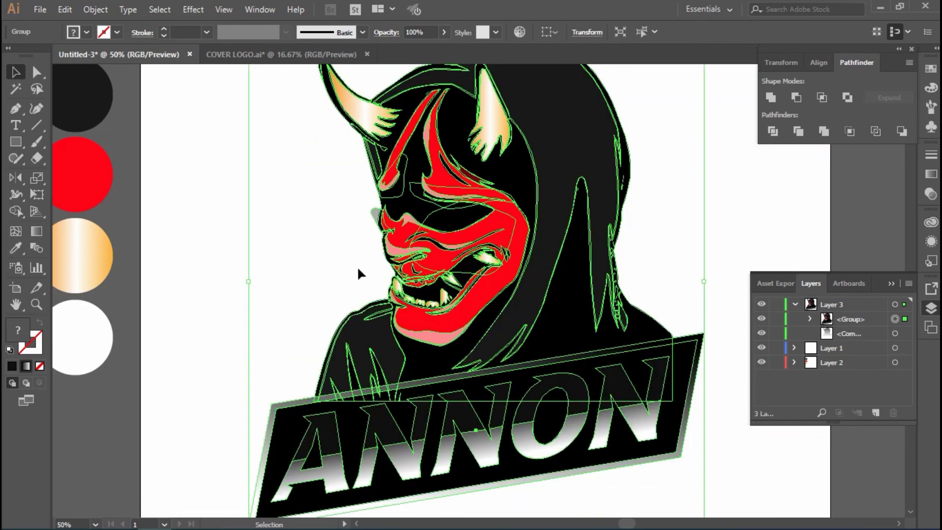
Set the merged silhouette's fill to black
{"action": "double_click", "coordinate": [17, 330]}
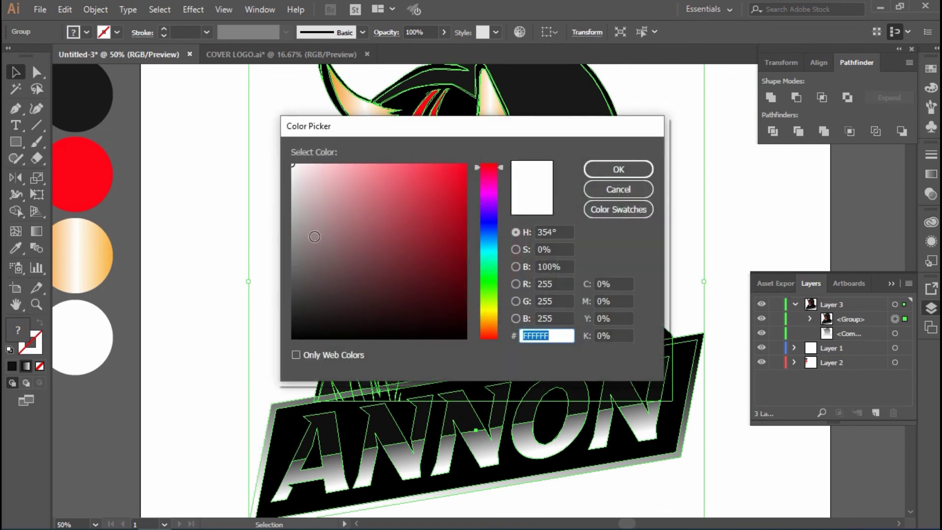
{"action": "key", "text": "Escape"}
{"action": "left_click", "coordinate": [896, 333]}
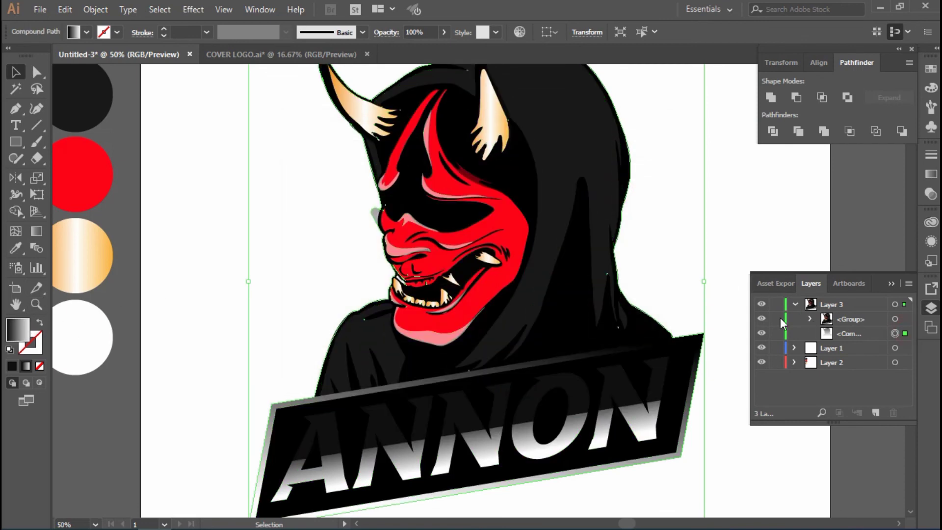
{"action": "left_click", "coordinate": [14, 366]}
{"action": "double_click", "coordinate": [18, 330]}
{"action": "left_click", "coordinate": [607, 174]}
{"action": "key", "text": "ctrl+minus"}
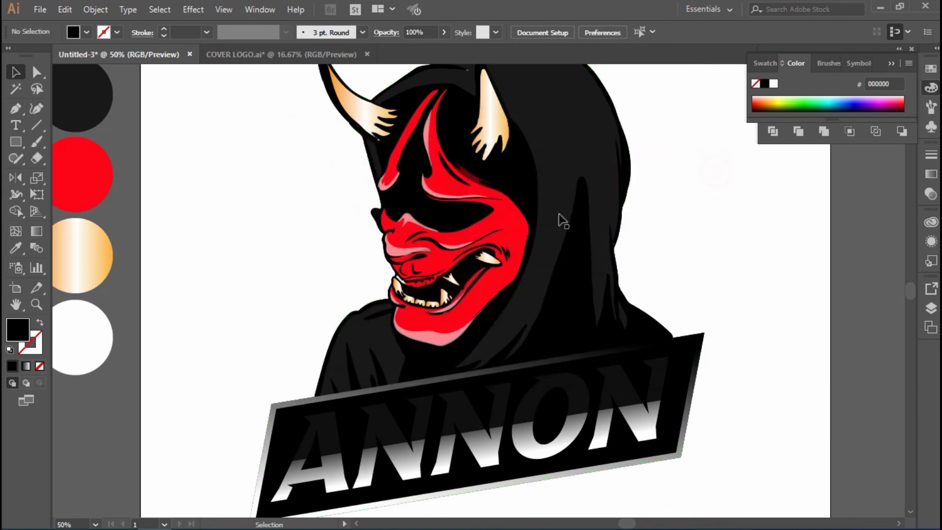
{"action": "key", "text": "ctrl+plus"}
{"action": "key", "text": "ctrl+minus"}
{"action": "key", "text": "ctrl+minus"}
{"action": "key", "text": "ctrl+minus"}
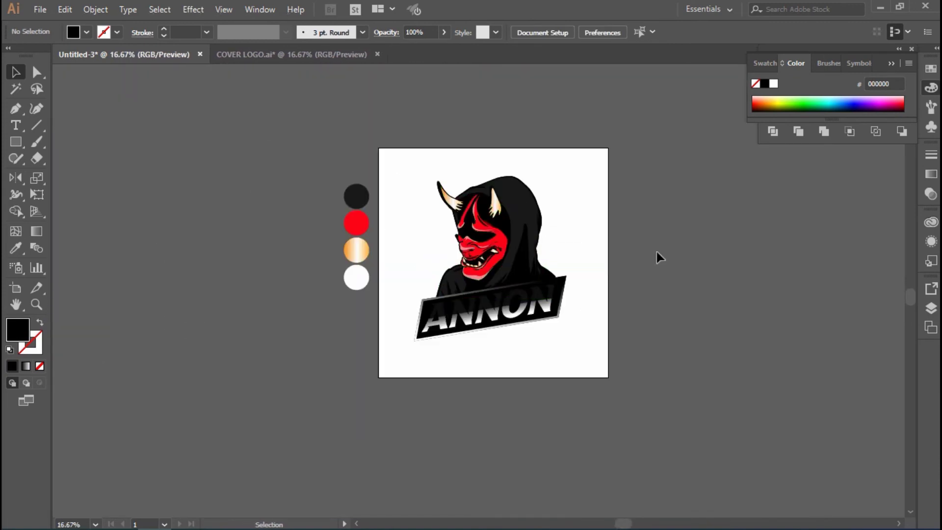
{"action": "key", "text": "ctrl+plus"}
Target the silhouette compound path in Layers and eyedropper the red circle's colour onto it
{"action": "left_click", "coordinate": [398, 226]}
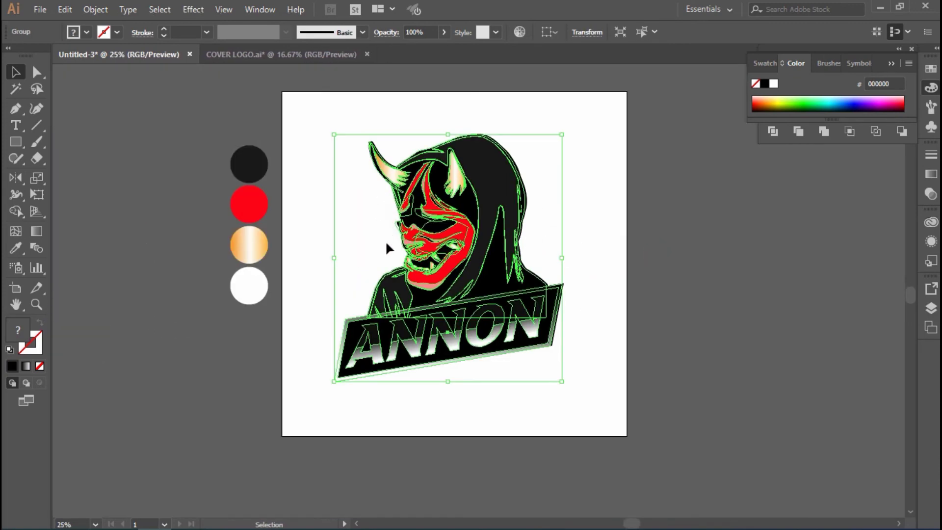
{"action": "key", "text": "ctrl+plus"}
{"action": "key", "text": "ctrl+plus"}
{"action": "key", "text": "ctrl+minus"}
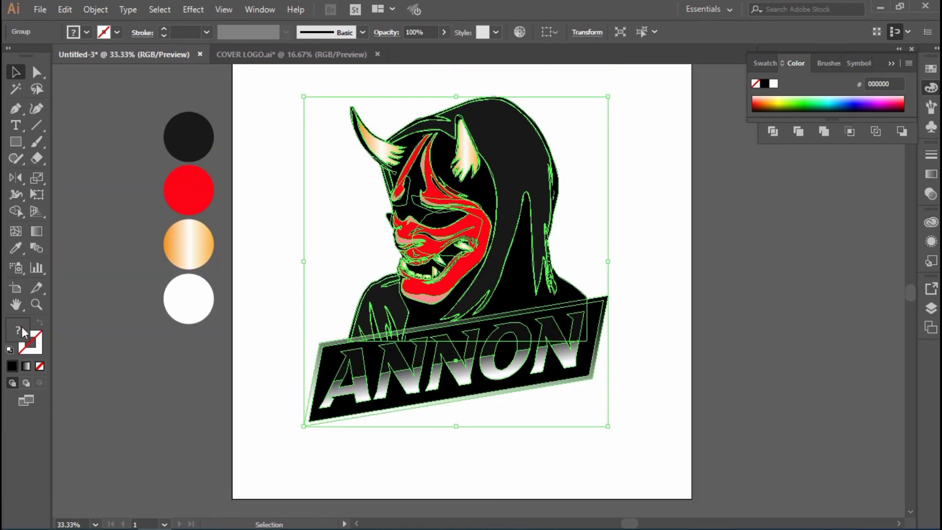
{"action": "left_click", "coordinate": [930, 308]}
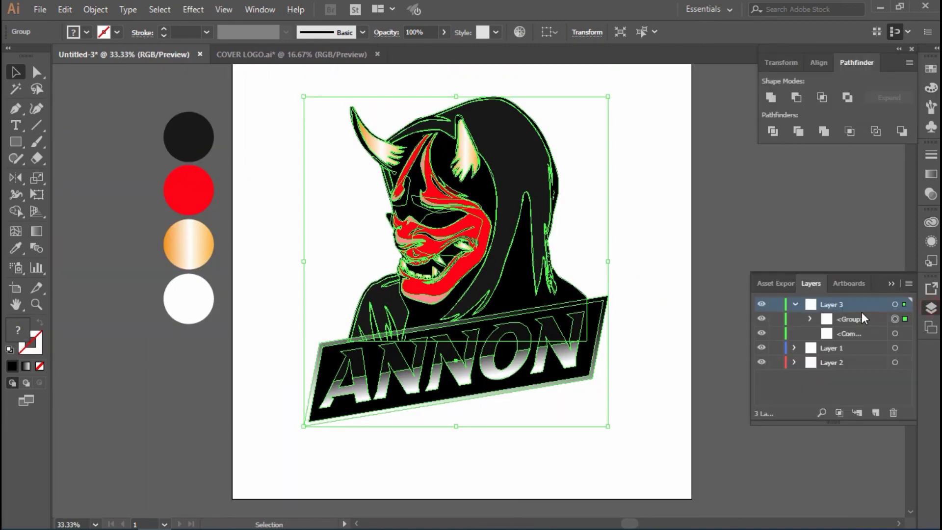
{"action": "left_click", "coordinate": [904, 333]}
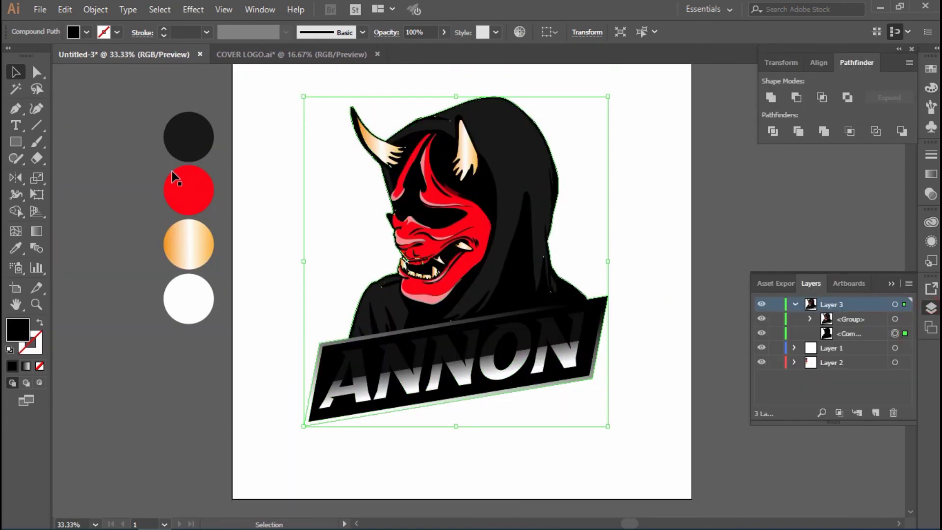
{"action": "key", "text": "i"}
{"action": "left_click", "coordinate": [182, 199]}
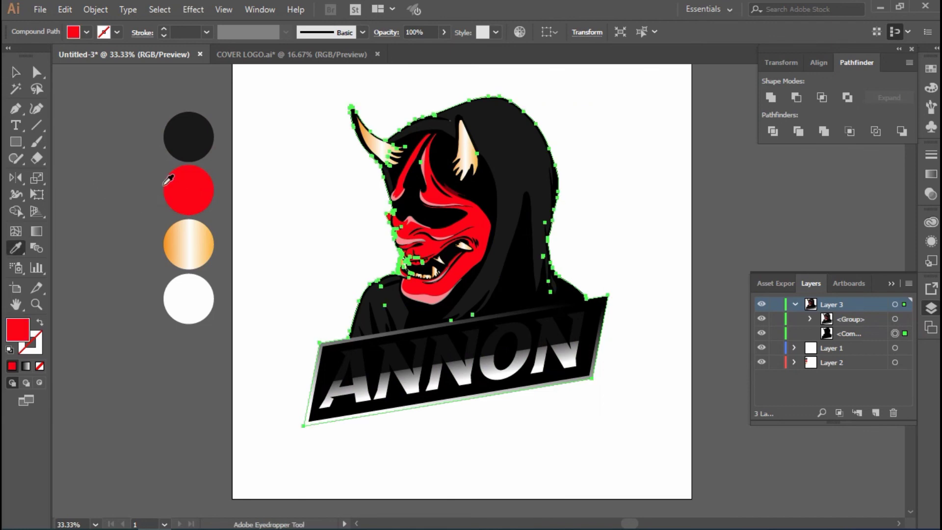
{"action": "left_click", "coordinate": [16, 73]}
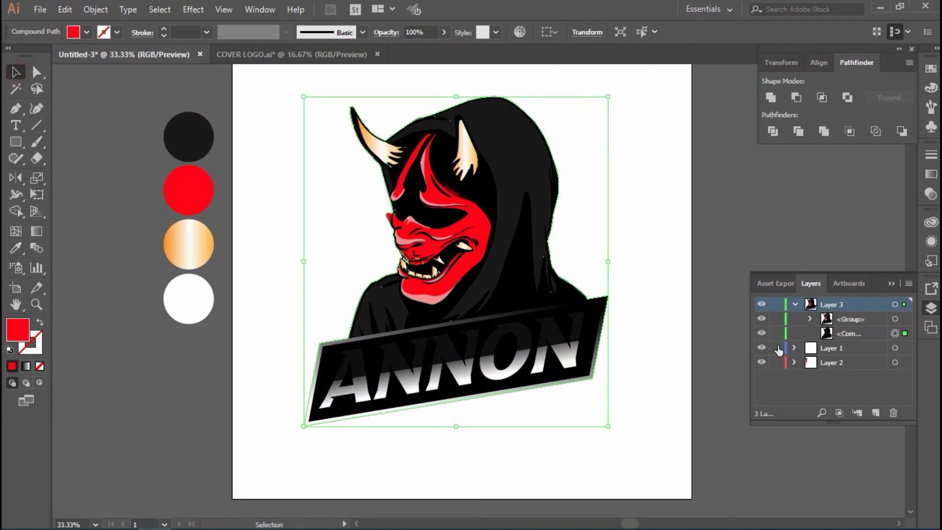
{"action": "mouse_move", "coordinate": [516, 194]}
{"action": "left_mouse_down"}
{"action": "mouse_move", "coordinate": [691, 223]}
{"action": "mouse_move", "coordinate": [515, 196]}
{"action": "left_mouse_up"}
{"action": "scroll", "coordinate": [515, 196], "scroll_direction": "up", "scroll_amount": 5}
{"action": "scroll", "coordinate": [520, 188], "scroll_direction": "down", "scroll_amount": 4}
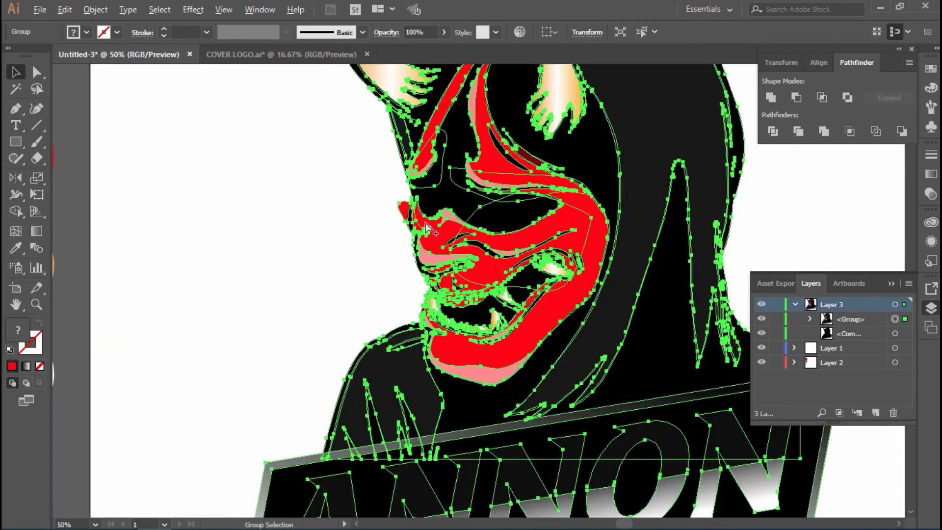
{"action": "key", "text": "ctrl+a"}
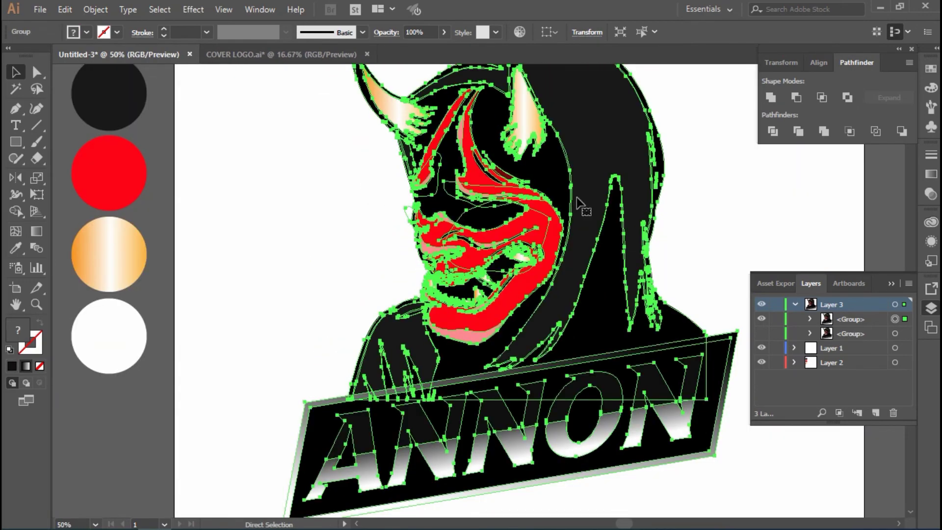
{"action": "key", "text": "ctrl+minus"}
{"action": "key", "text": "v"}
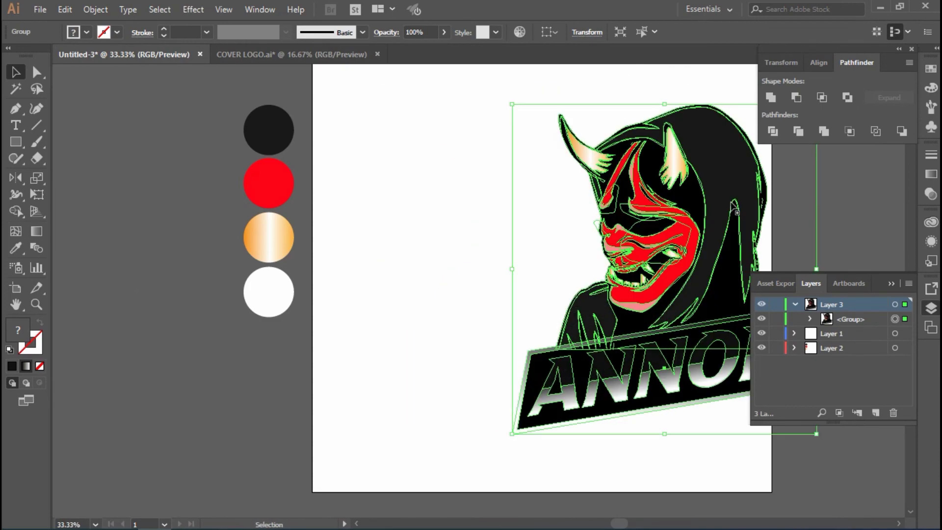
{"action": "scroll", "coordinate": [431, 220], "scroll_direction": "up", "scroll_amount": 6}
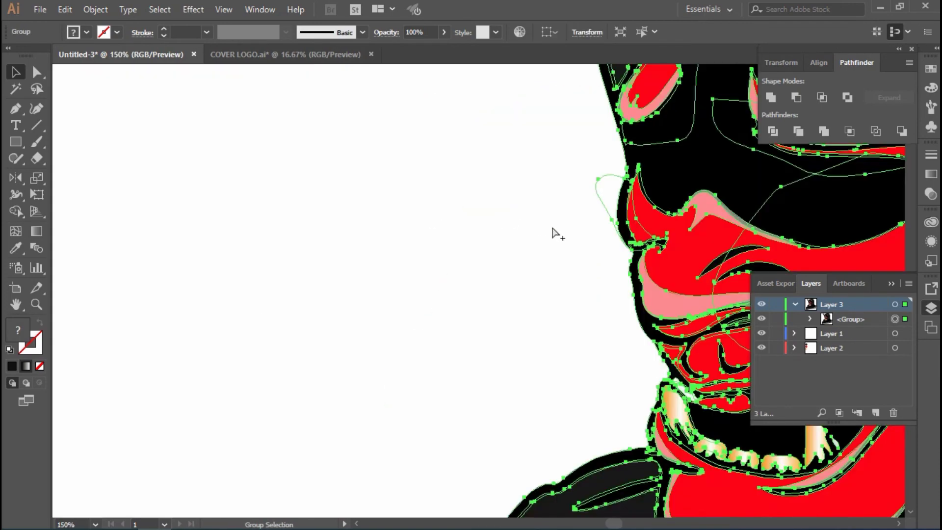
{"action": "scroll", "coordinate": [660, 147], "scroll_direction": "down", "scroll_amount": 1}
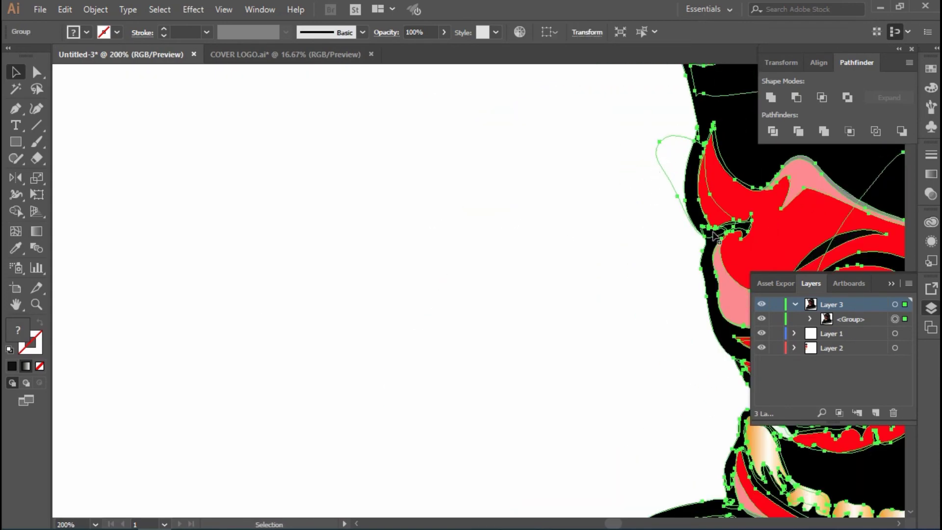
{"action": "left_click", "coordinate": [692, 208]}
{"action": "left_click_drag", "start_coordinate": [729, 189], "coordinate": [711, 203]}
{"action": "right_click", "coordinate": [721, 203]}
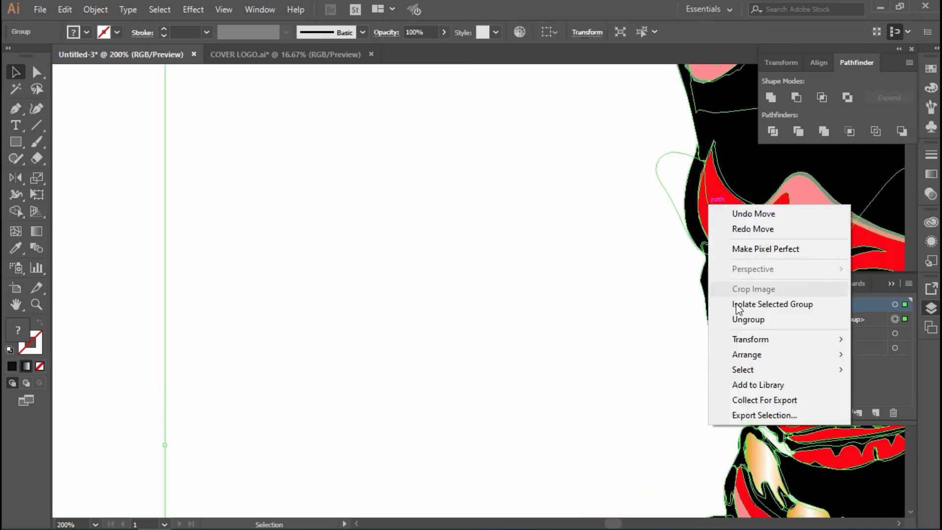
{"action": "left_click", "coordinate": [750, 316]}
{"action": "left_click_drag", "start_coordinate": [660, 182], "coordinate": [493, 186]}
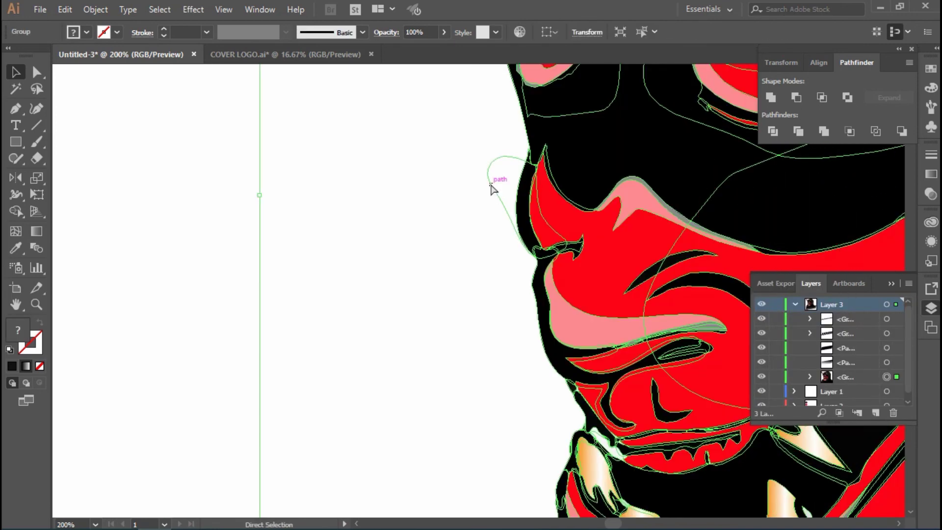
{"action": "key", "text": "ctrl+z"}
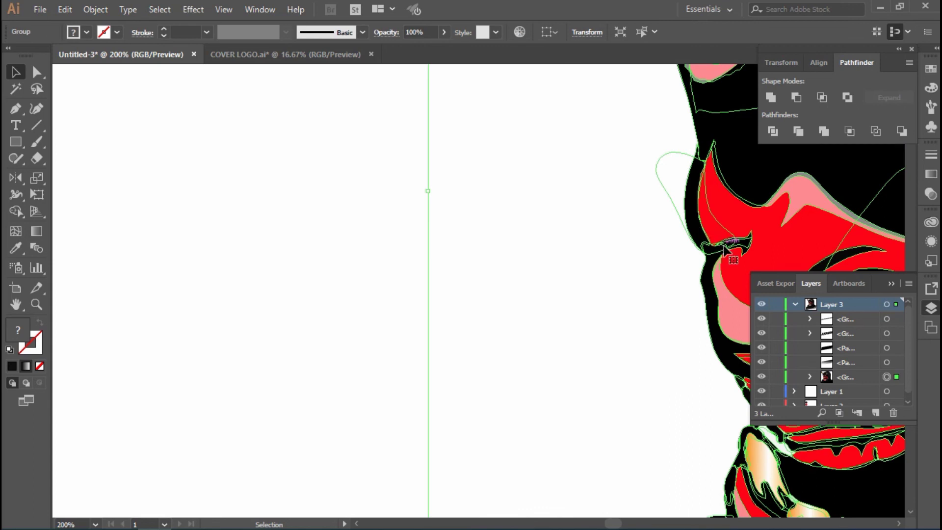
{"action": "key", "text": "ctrl+z"}
{"action": "left_click", "coordinate": [670, 214]}
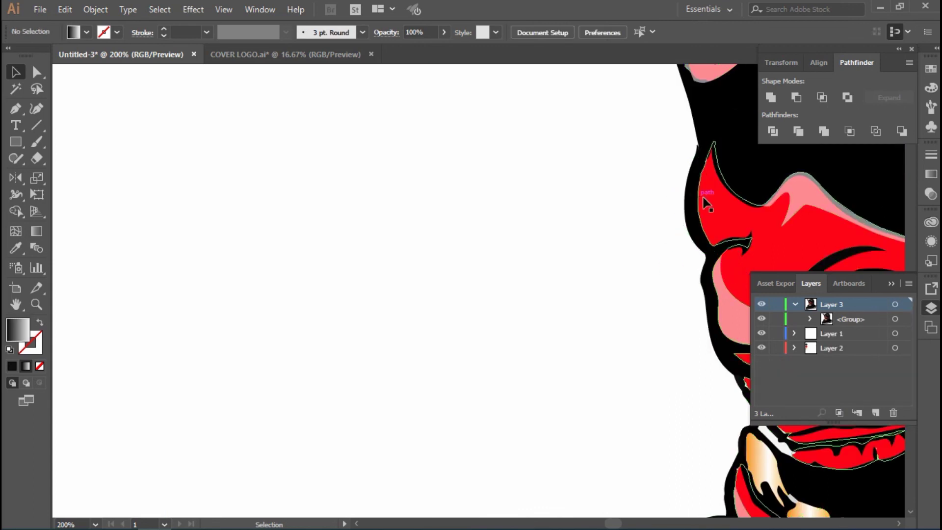
{"action": "left_click_drag", "start_coordinate": [705, 201], "coordinate": [522, 208]}
{"action": "key", "text": "shift+m"}
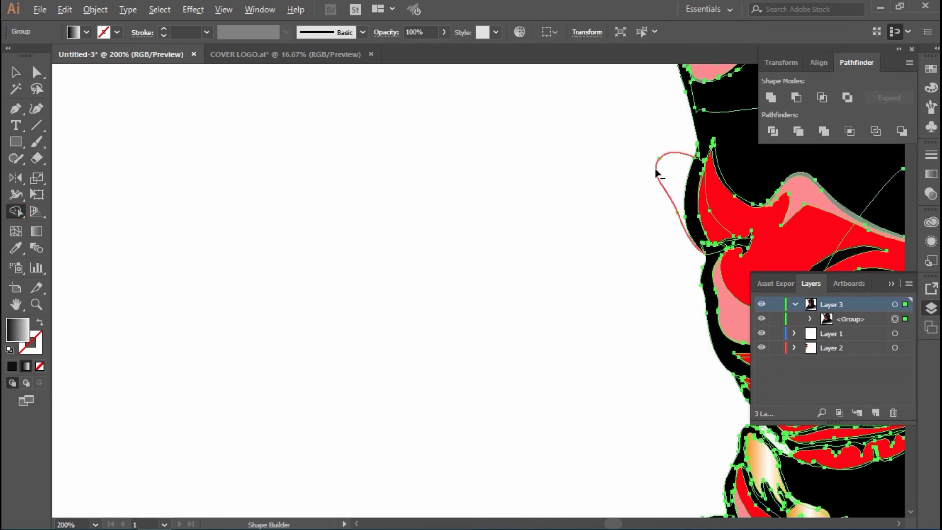
{"action": "scroll", "coordinate": [638, 181], "scroll_direction": "down", "scroll_amount": 2}
Paste a copy of the artwork group behind it and fill it with the sampled red
{"action": "scroll", "coordinate": [561, 183], "scroll_direction": "down", "scroll_amount": 3}
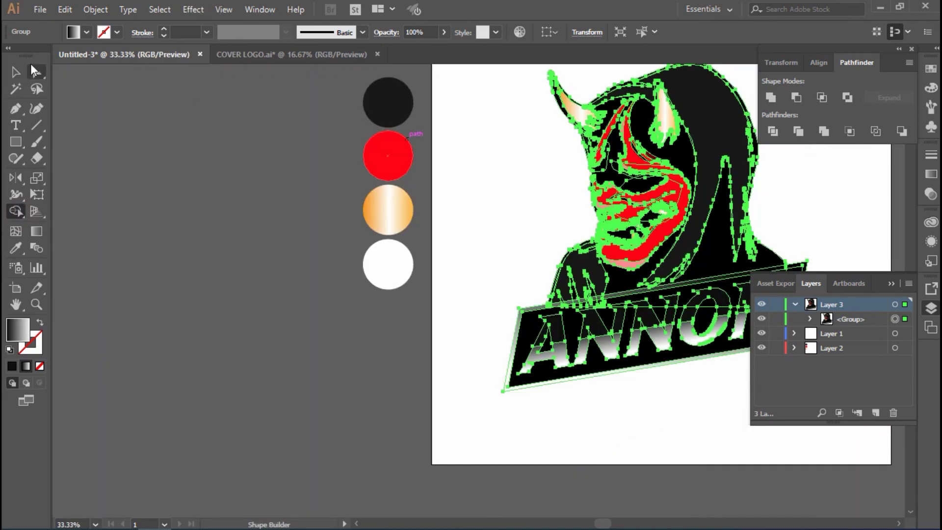
{"action": "key", "text": "v"}
{"action": "left_click", "coordinate": [455, 202]}
{"action": "left_click_drag", "start_coordinate": [635, 206], "coordinate": [636, 210]}
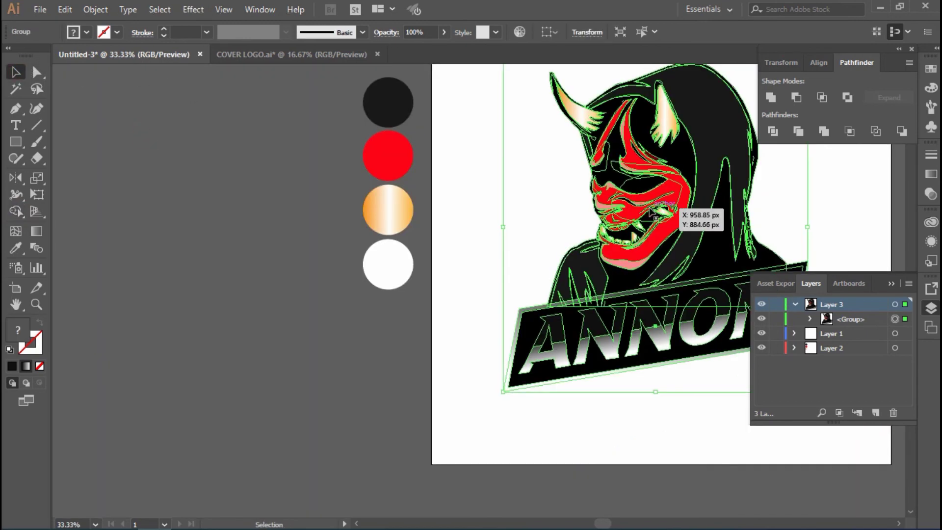
{"action": "key", "text": "a"}
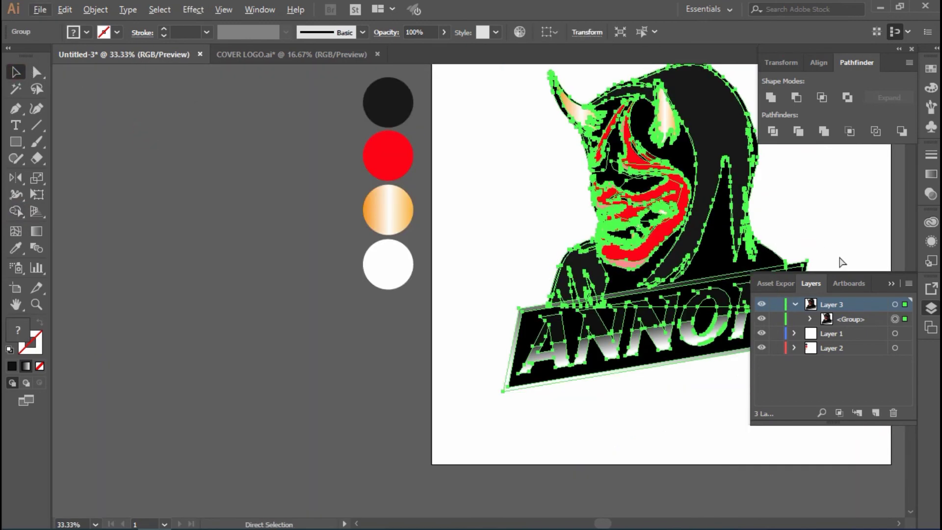
{"action": "key", "text": "ctrl+c"}
{"action": "key", "text": "ctrl+b"}
{"action": "key", "text": "v"}
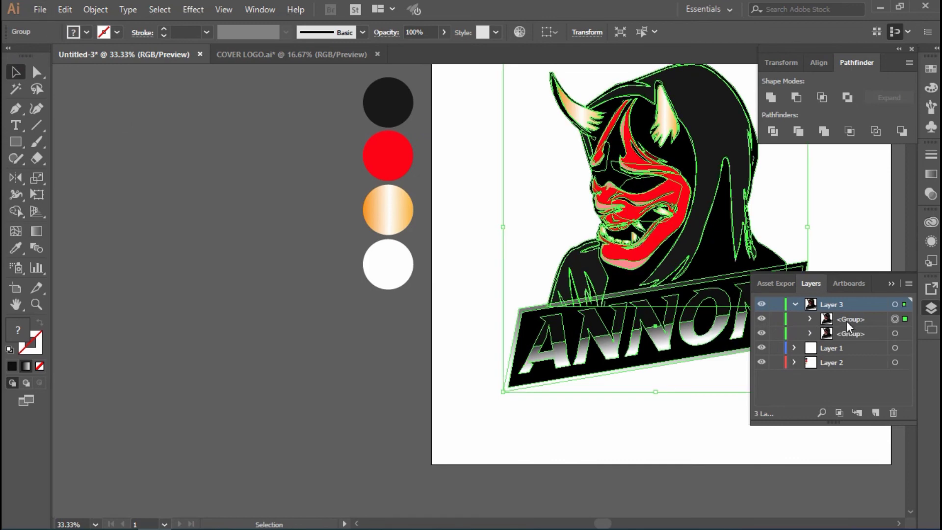
{"action": "key", "text": "i"}
{"action": "left_click", "coordinate": [387, 161]}
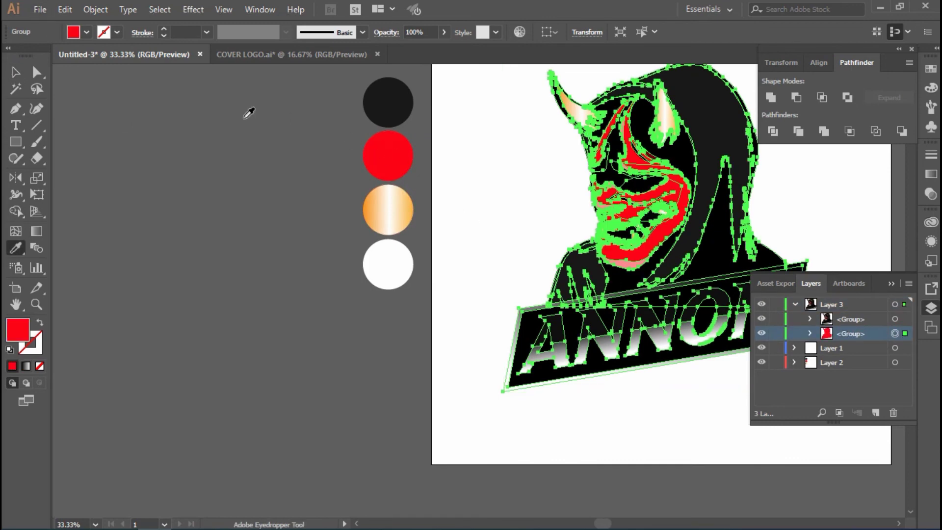
{"action": "key", "text": "v"}
Offset the red copy's path outward by 40 px
{"action": "left_click", "coordinate": [96, 10]}
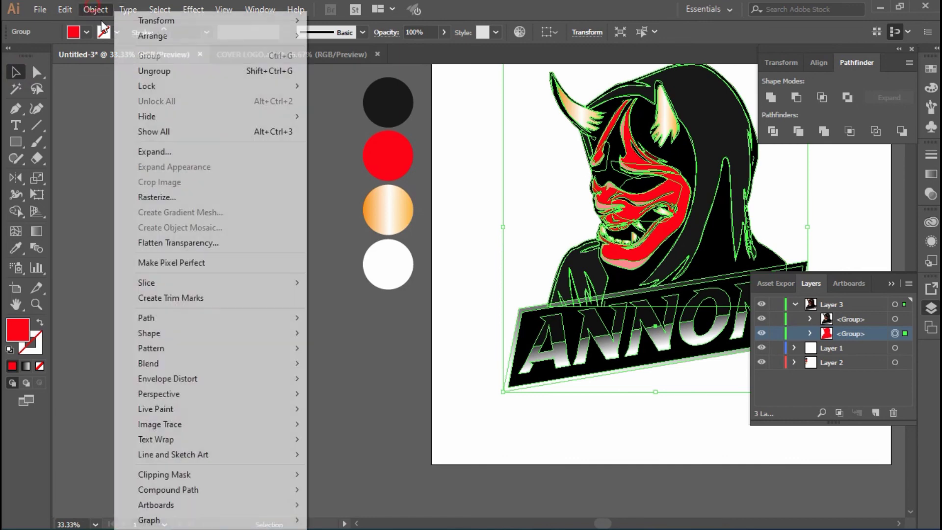
{"action": "left_click", "coordinate": [367, 373]}
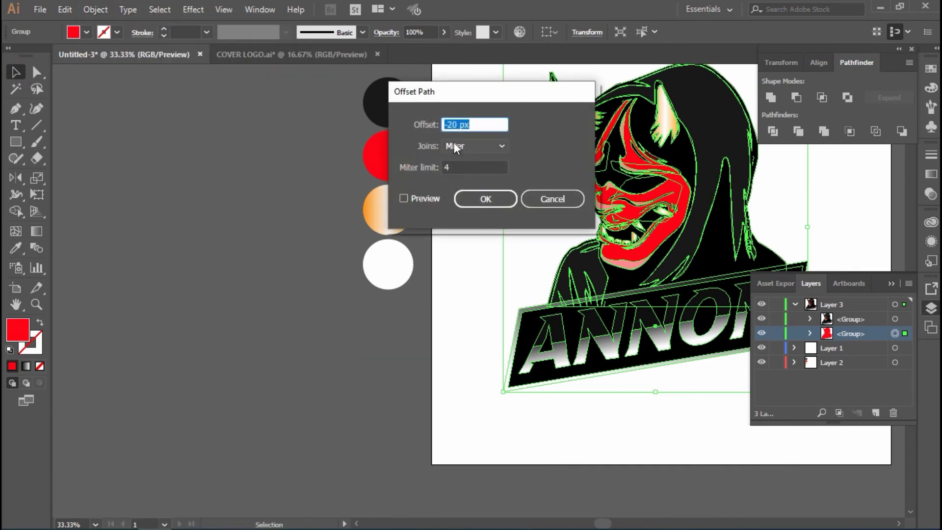
{"action": "left_click", "coordinate": [408, 200]}
{"action": "left_click", "coordinate": [413, 198]}
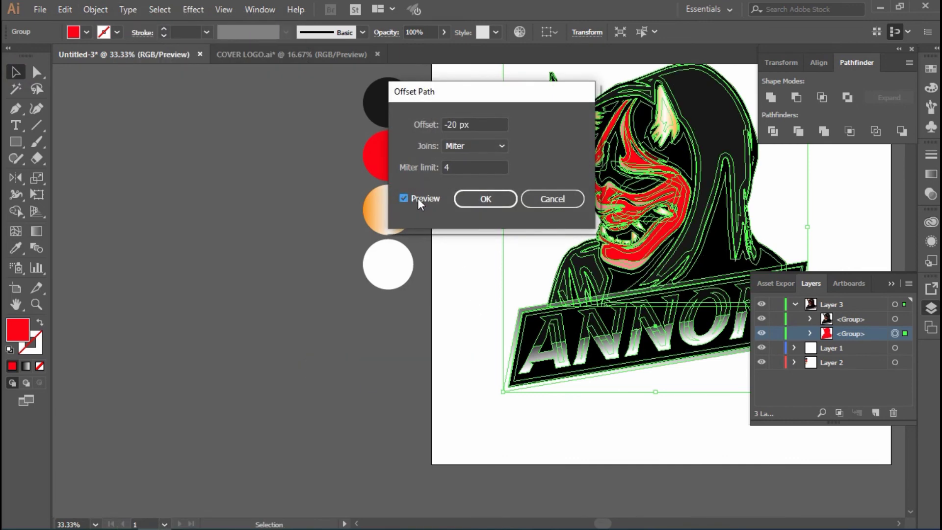
{"action": "left_click", "coordinate": [416, 198]}
{"action": "left_click_drag", "start_coordinate": [455, 124], "coordinate": [448, 126]}
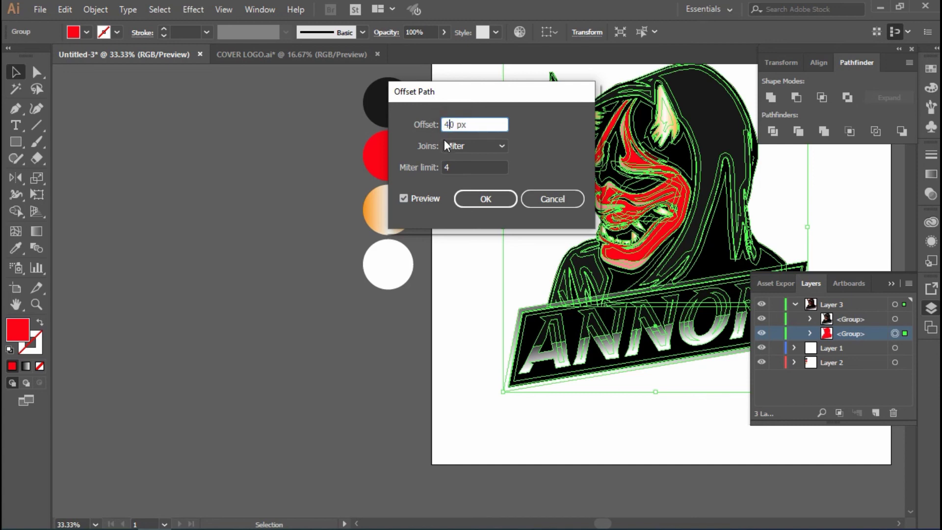
{"action": "type", "text": "4"}
{"action": "left_click", "coordinate": [422, 201]}
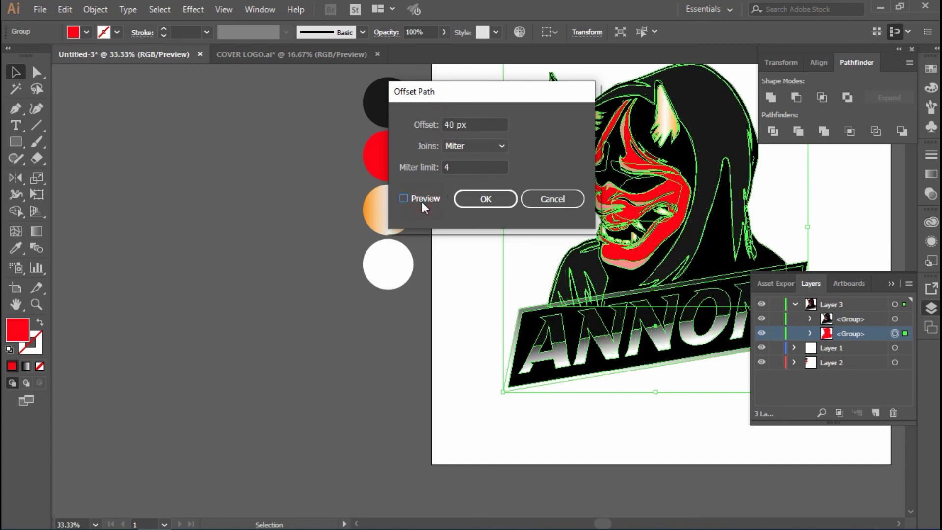
{"action": "left_click", "coordinate": [474, 202]}
{"action": "left_click", "coordinate": [325, 287]}
{"action": "scroll", "coordinate": [325, 287], "scroll_direction": "right", "scroll_amount": 3}
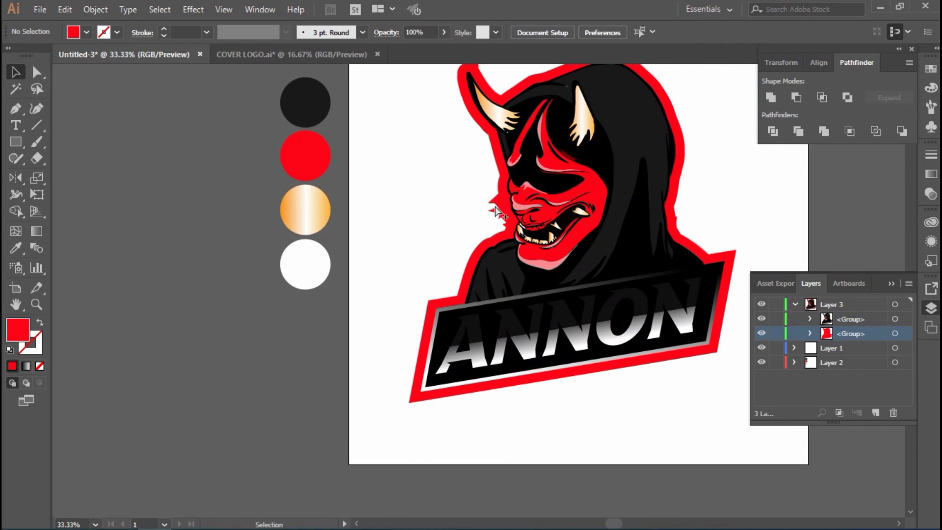
Marquee-select the hooded figure and ANNON banner groups, then leave only the artwork group selected
{"action": "scroll", "coordinate": [495, 211], "scroll_direction": "up", "scroll_amount": 2}
{"action": "left_click_drag", "start_coordinate": [480, 231], "coordinate": [638, 230]}
{"action": "scroll", "coordinate": [643, 232], "scroll_direction": "down", "scroll_amount": 3}
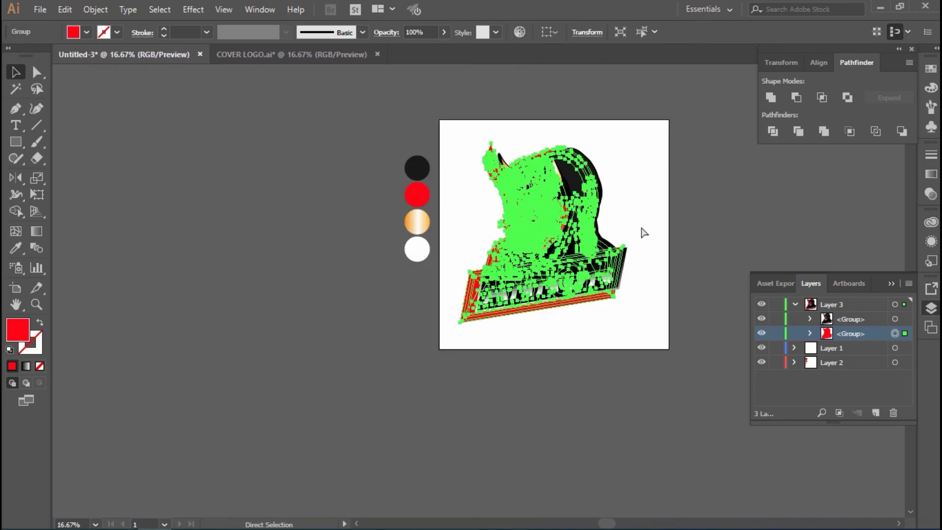
{"action": "scroll", "coordinate": [580, 235], "scroll_direction": "up", "scroll_amount": 2}
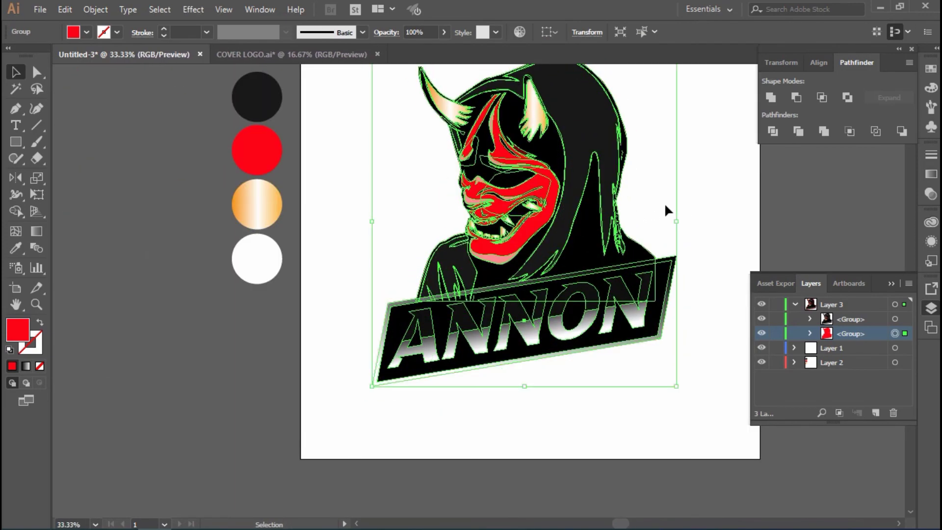
{"action": "left_click", "coordinate": [667, 206]}
{"action": "left_click_drag", "start_coordinate": [447, 199], "coordinate": [506, 235]}
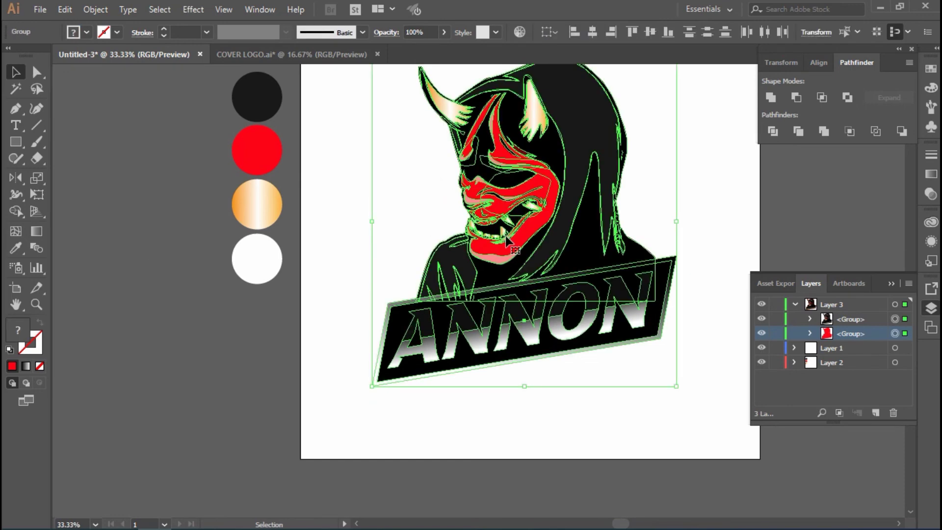
{"action": "left_click", "coordinate": [695, 244]}
{"action": "left_click", "coordinate": [901, 335]}
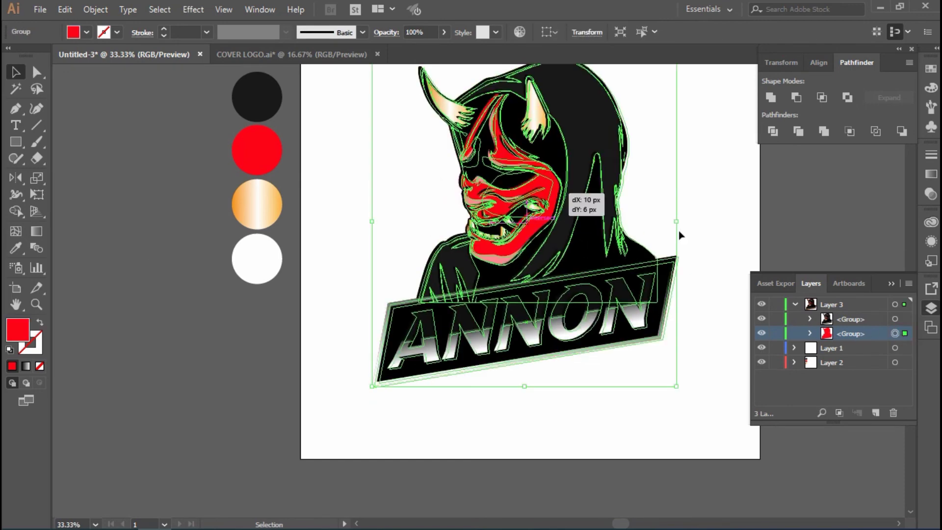
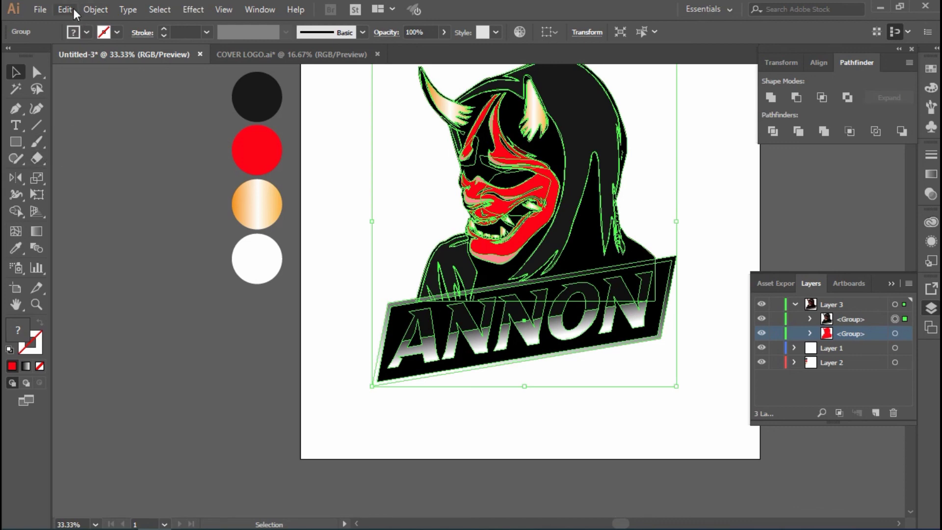
Apply a 30 px Offset Path to the mascot artwork group, replacing the 40 px default, then deselect
{"action": "left_click", "coordinate": [902, 334]}
{"action": "left_click", "coordinate": [95, 10]}
{"action": "mouse_move", "coordinate": [146, 317]}
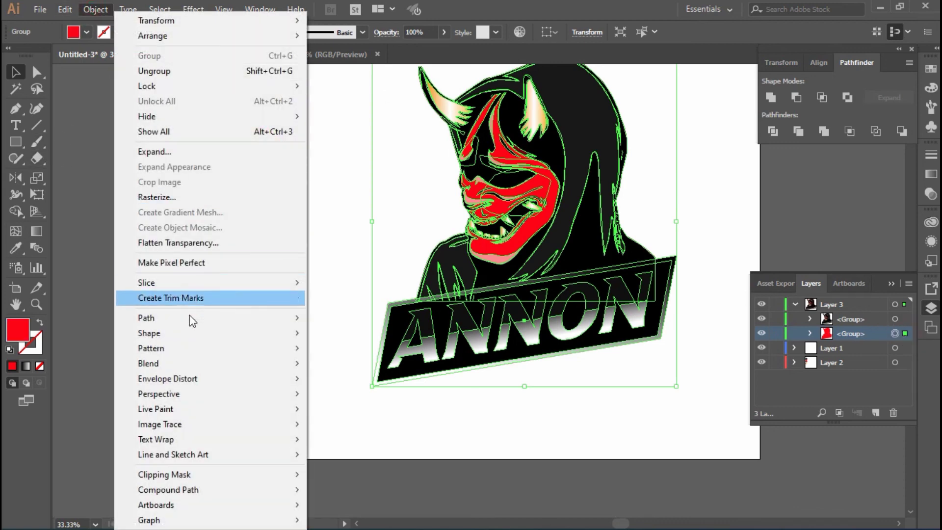
{"action": "left_click", "coordinate": [345, 364]}
{"action": "left_click", "coordinate": [404, 198]}
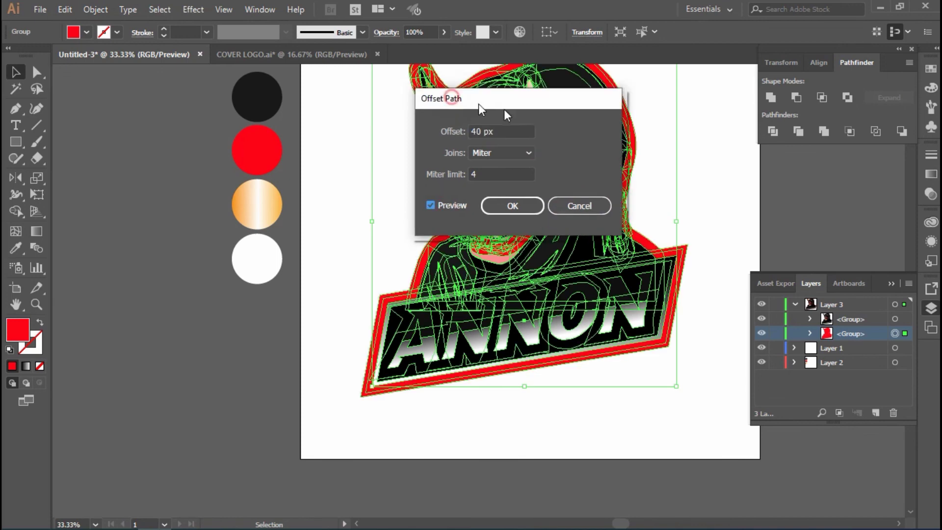
{"action": "left_click_drag", "start_coordinate": [504, 95], "coordinate": [627, 123]}
{"action": "double_click", "coordinate": [571, 153]}
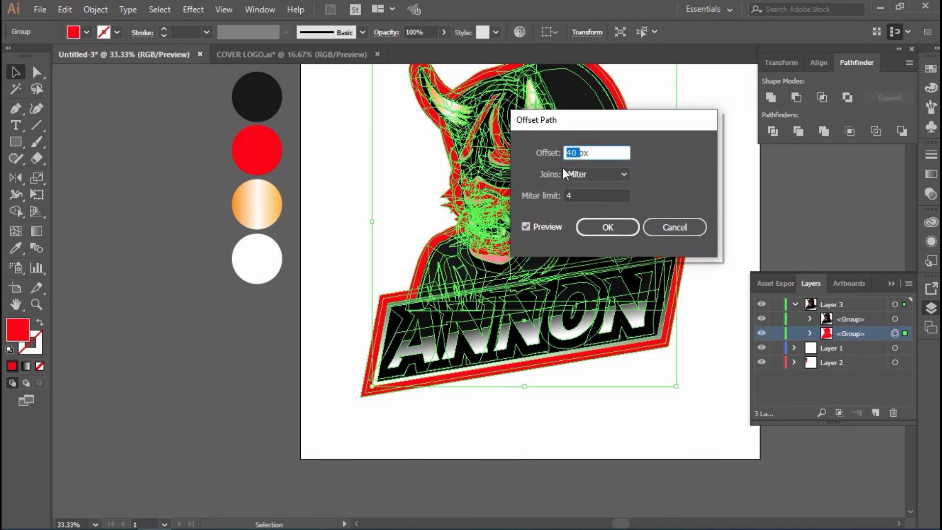
{"action": "type", "text": "30"}
{"action": "left_click", "coordinate": [542, 226]}
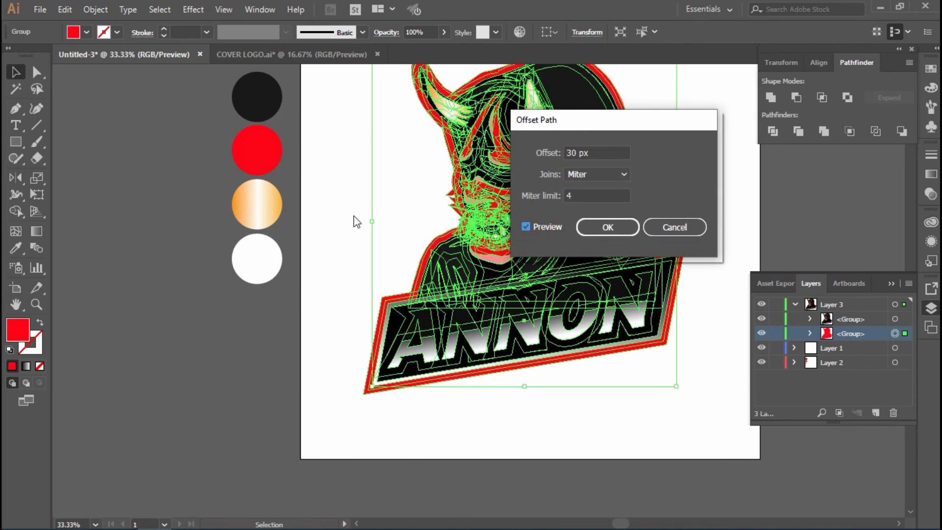
{"action": "key", "text": "Return"}
{"action": "left_click", "coordinate": [340, 227]}
{"action": "scroll", "coordinate": [623, 270], "scroll_direction": "up", "scroll_amount": 2}
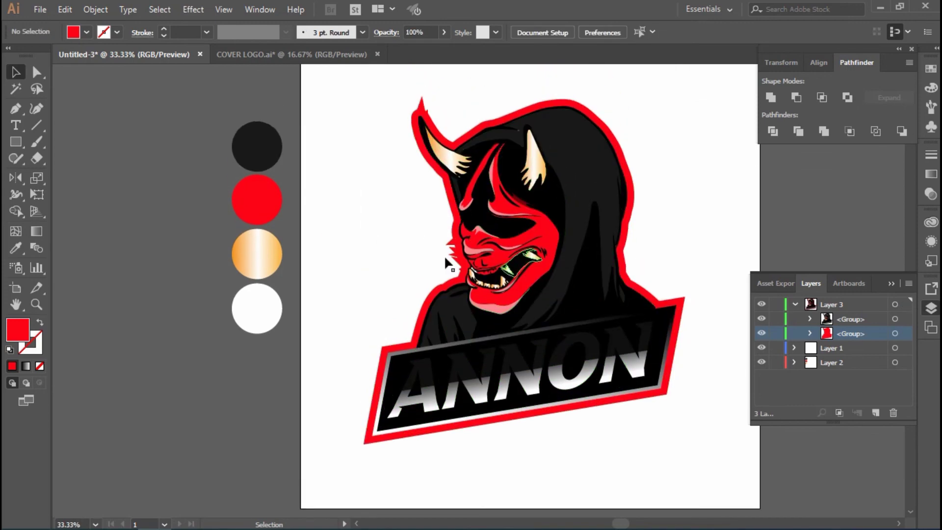